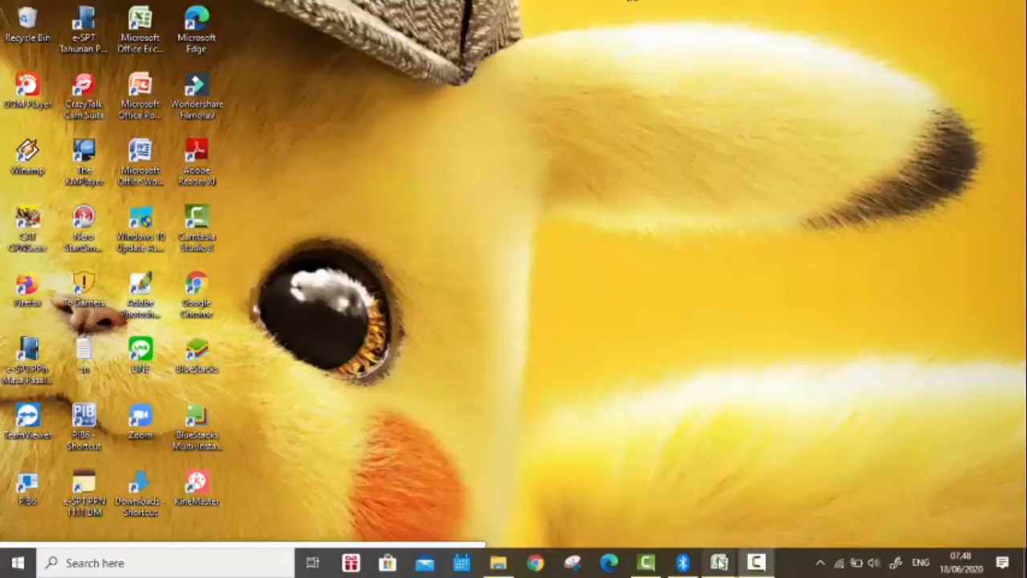
Step: Bring up the "Daftar Kredit Pajak Dalam Negeri dan Aktiva Tetap new" workbook and review the Fixed Assets list down to its Total row
{"action": "mouse_move", "coordinate": [719, 562]}
{"action": "left_click", "coordinate": [644, 525]}
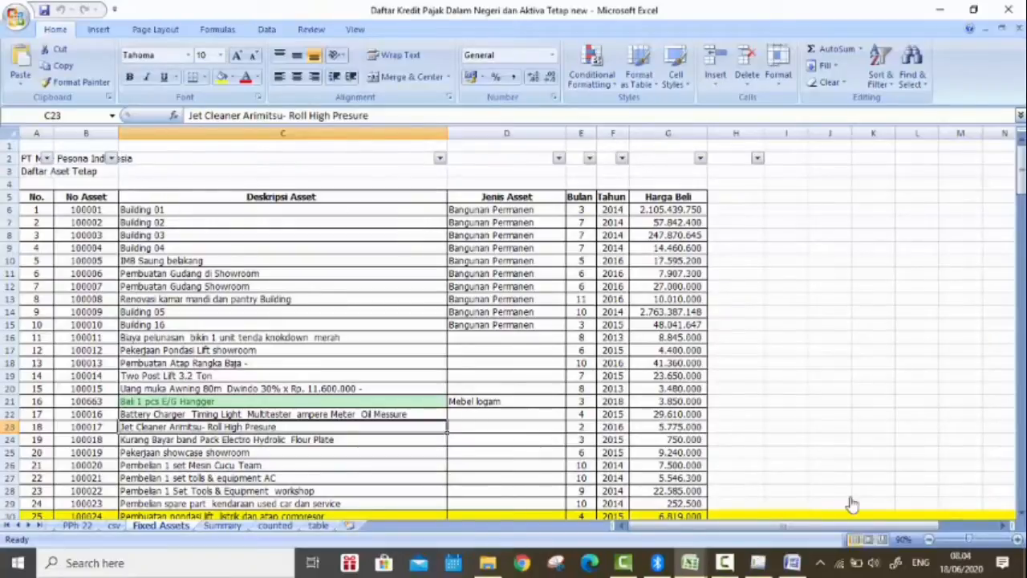
{"action": "scroll", "coordinate": [442, 356], "scroll_direction": "down", "scroll_amount": 20}
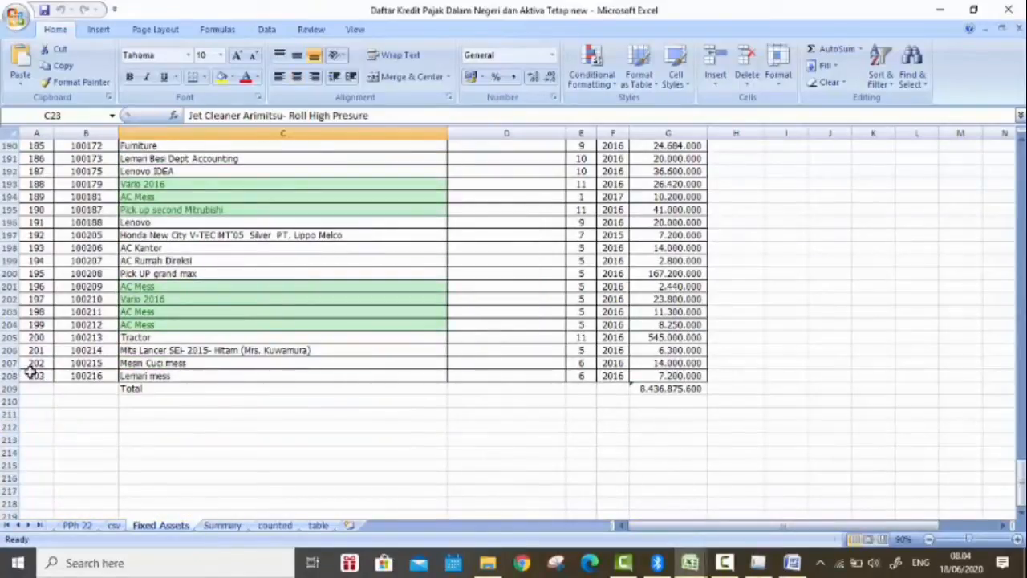
{"action": "left_click_drag", "start_coordinate": [32, 374], "coordinate": [159, 389]}
{"action": "left_click", "coordinate": [159, 389]}
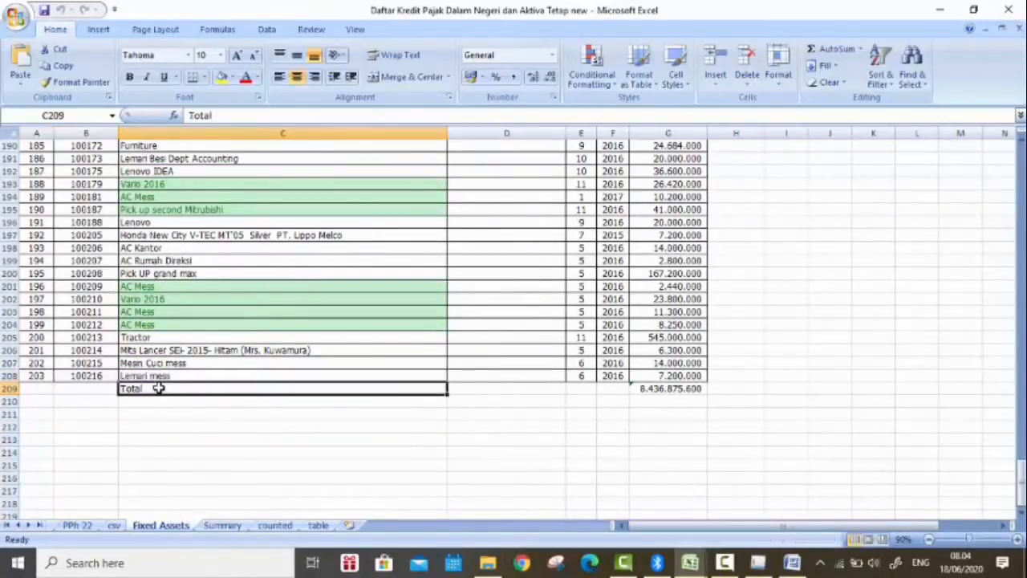
{"action": "scroll", "coordinate": [509, 401], "scroll_direction": "up", "scroll_amount": 7}
{"action": "scroll", "coordinate": [510, 401], "scroll_direction": "up", "scroll_amount": 20}
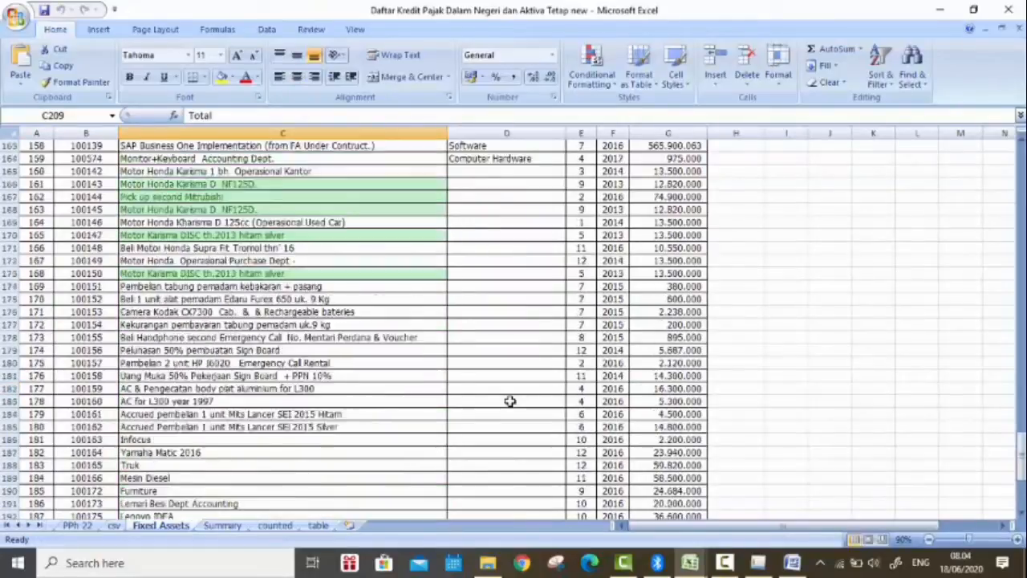
{"action": "scroll", "coordinate": [510, 401], "scroll_direction": "up", "scroll_amount": 15}
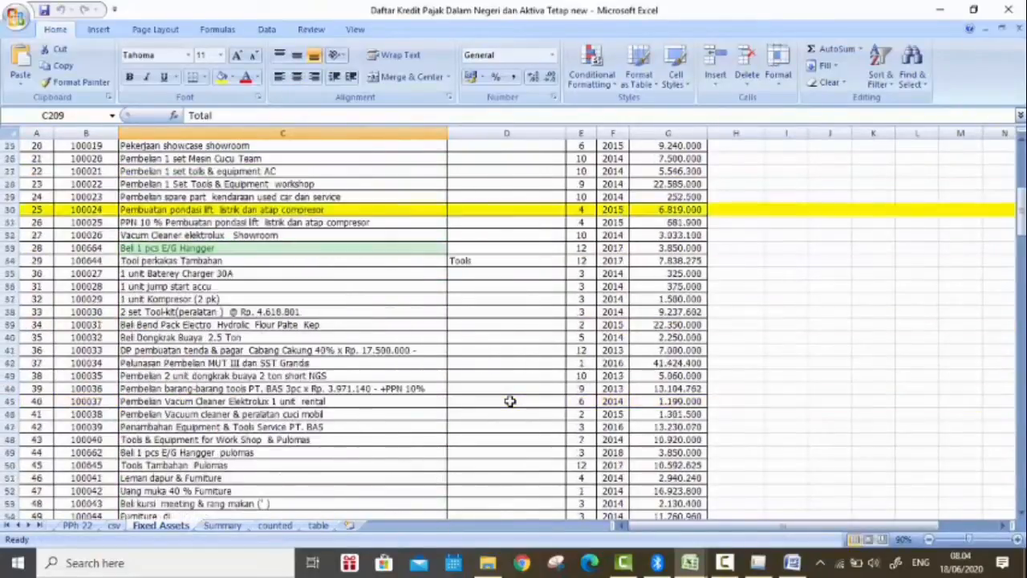
Step: Switch to the e-SPT program and open the special attachment Daftar Penyusutan dan Amortisasi Fiskal
{"action": "left_click", "coordinate": [758, 566]}
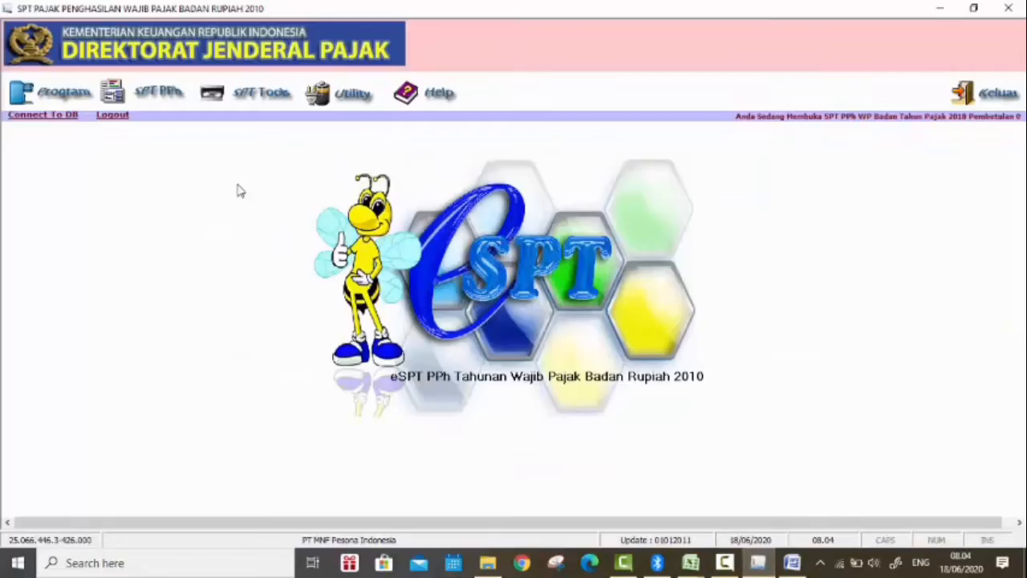
{"action": "left_click", "coordinate": [124, 95]}
{"action": "mouse_move", "coordinate": [175, 121]}
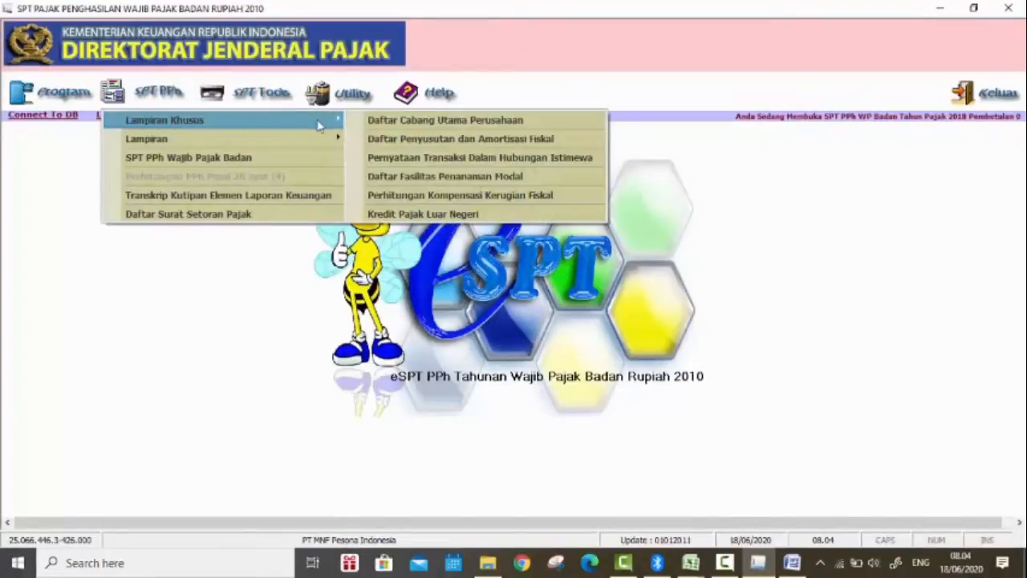
{"action": "left_click", "coordinate": [411, 140]}
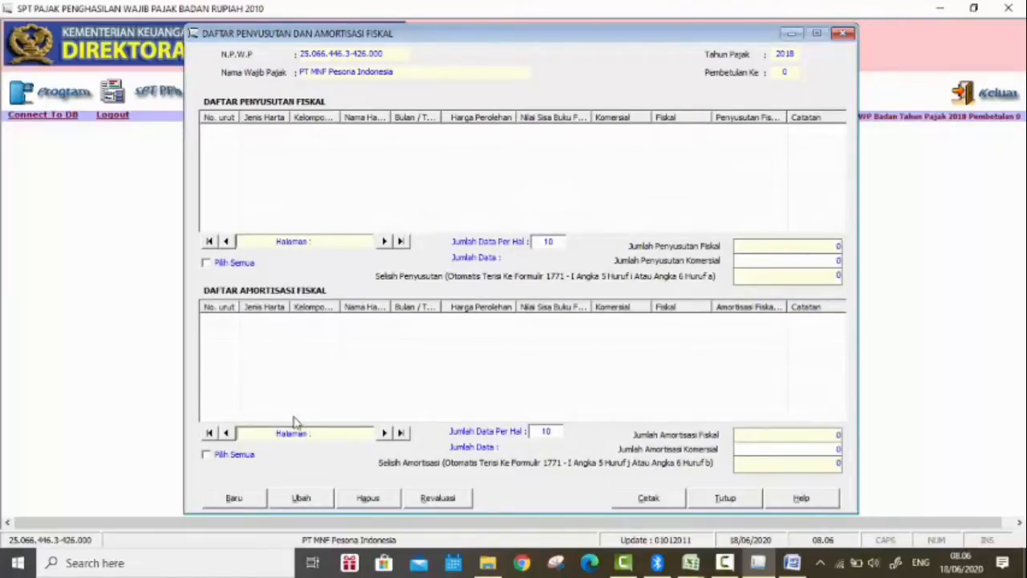
Step: Start a new depreciation entry with Harta Berwujud, Kelompok 1, Semua jenis usaha and asset name Mebel
{"action": "left_click", "coordinate": [249, 502]}
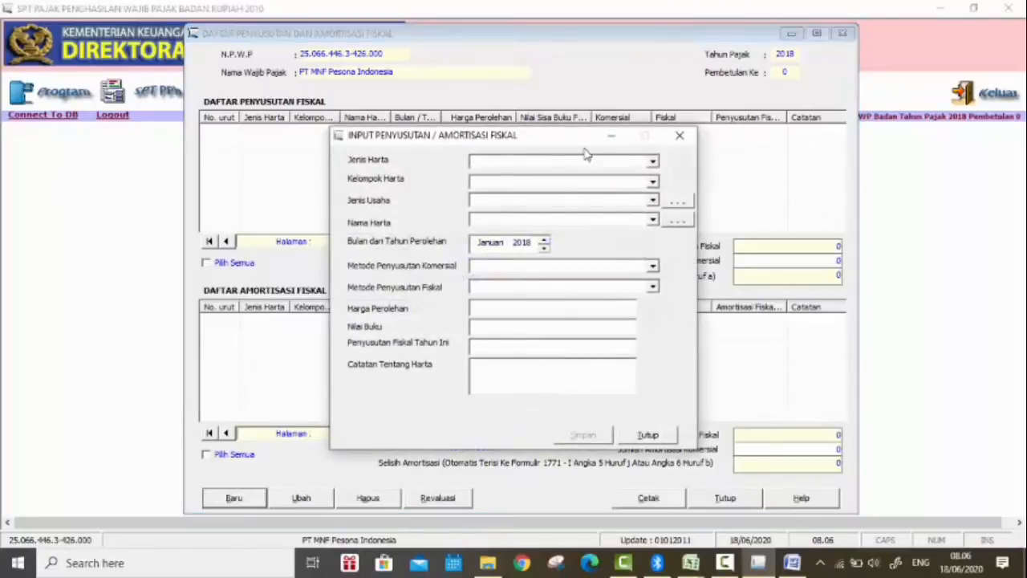
{"action": "left_click", "coordinate": [654, 163]}
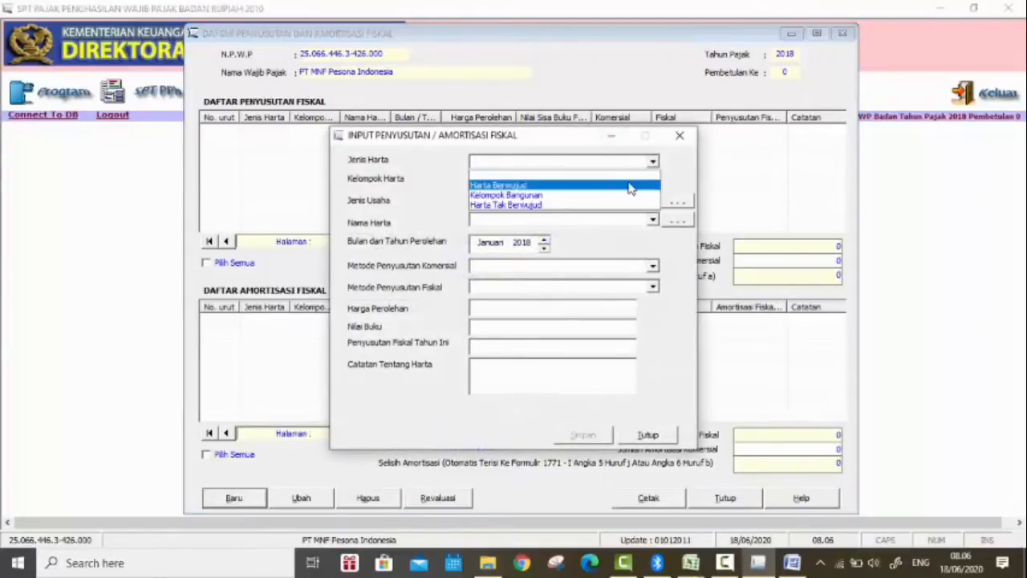
{"action": "left_click", "coordinate": [631, 183]}
{"action": "left_click", "coordinate": [653, 182]}
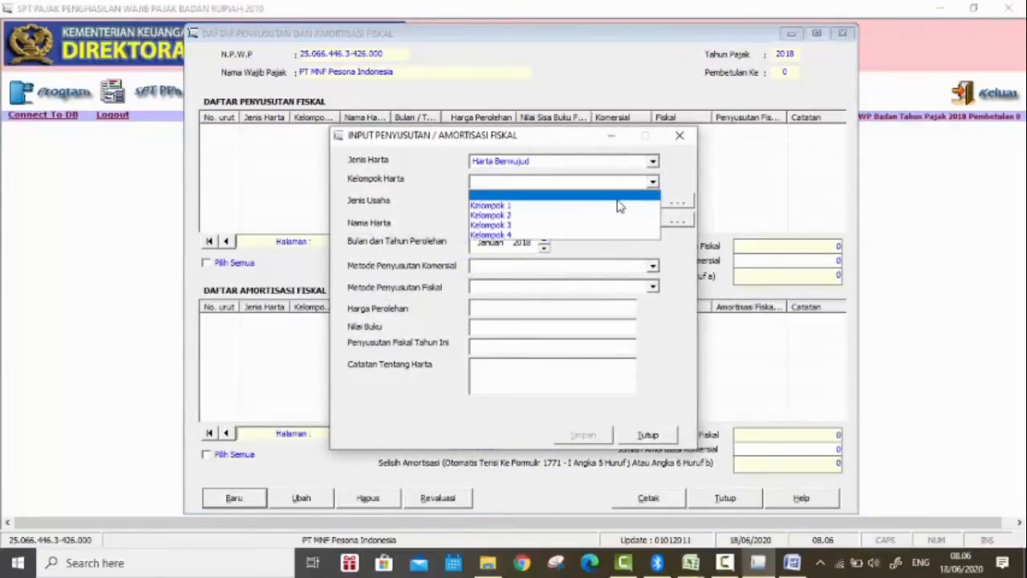
{"action": "left_click", "coordinate": [614, 200]}
{"action": "left_click", "coordinate": [653, 201]}
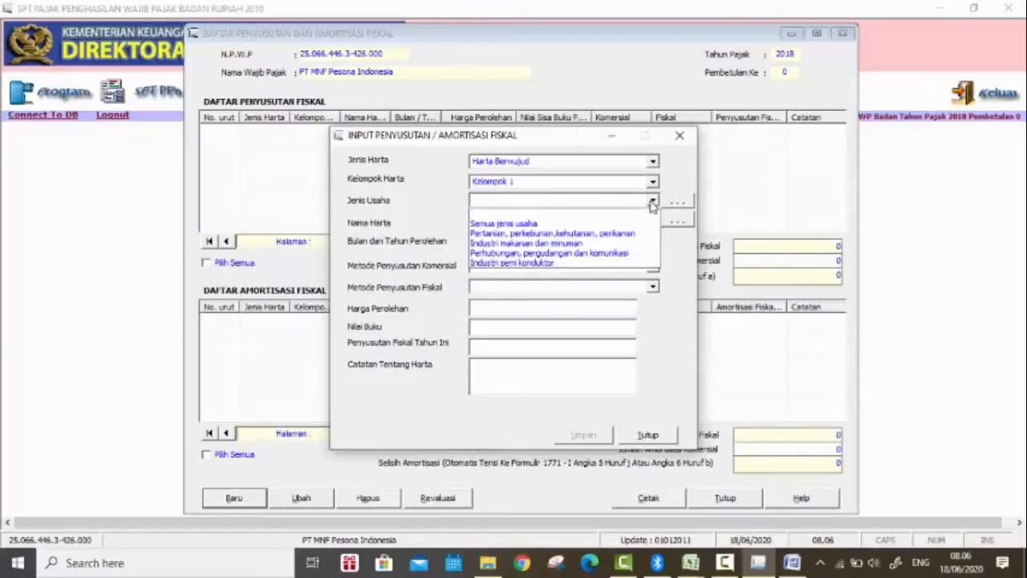
{"action": "left_click", "coordinate": [638, 212]}
{"action": "left_click", "coordinate": [651, 223]}
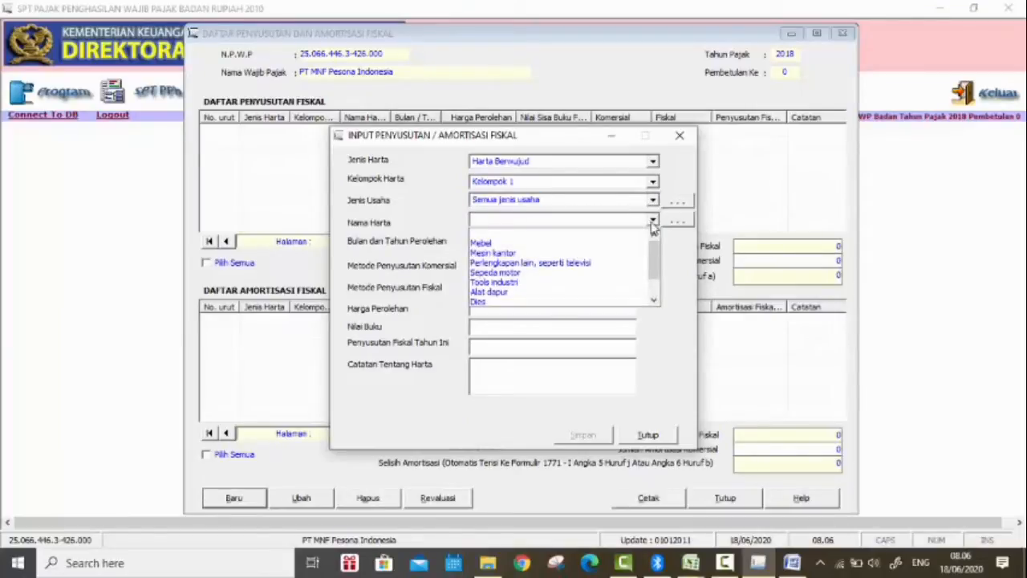
{"action": "left_click", "coordinate": [630, 248]}
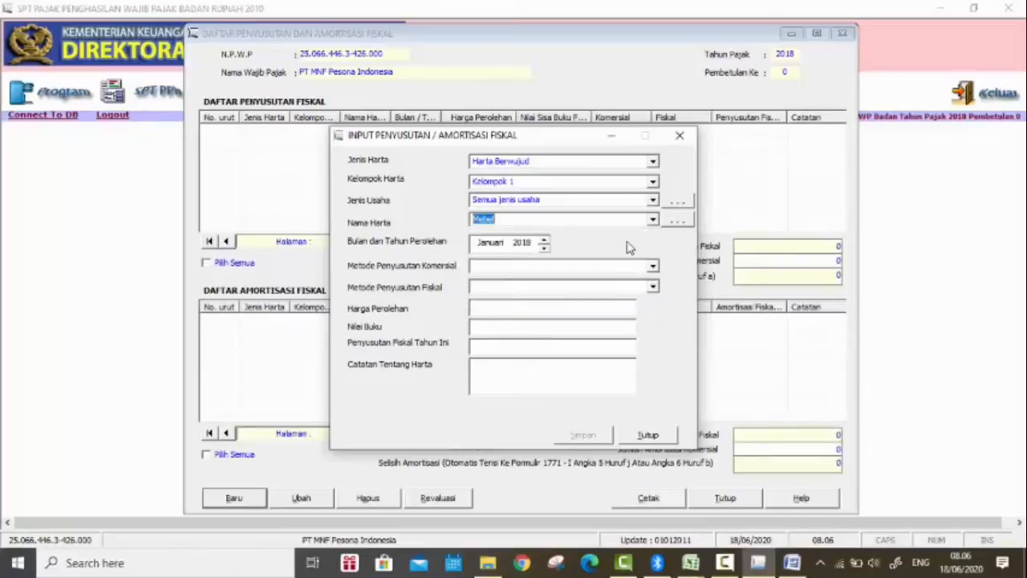
Step: Set both the commercial and fiscal depreciation methods to Garis Lurus, and close the entry form without saving
{"action": "left_click", "coordinate": [632, 267]}
{"action": "left_click", "coordinate": [651, 267]}
{"action": "left_click", "coordinate": [609, 292]}
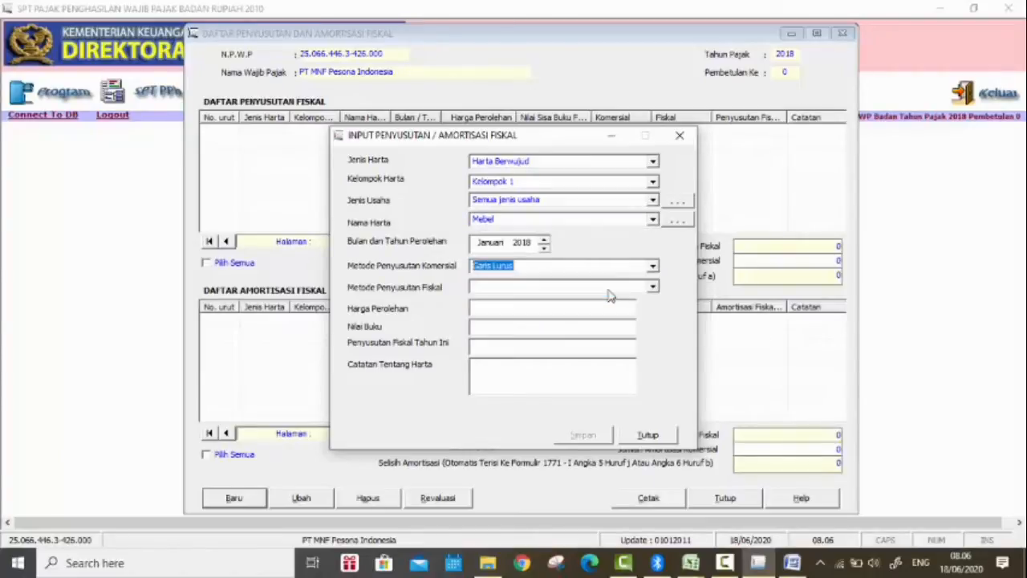
{"action": "left_click", "coordinate": [651, 286]}
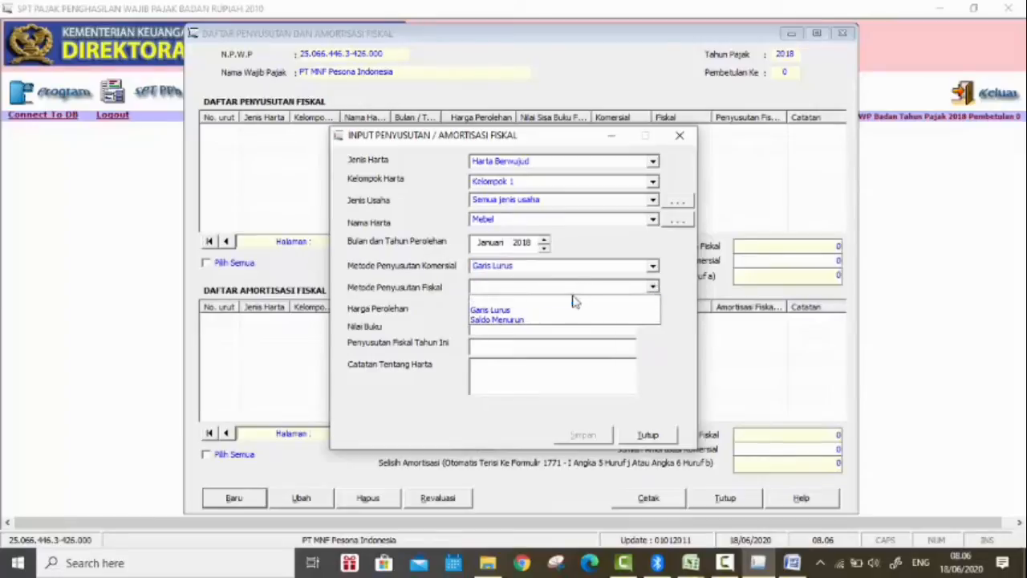
{"action": "left_click", "coordinate": [571, 309]}
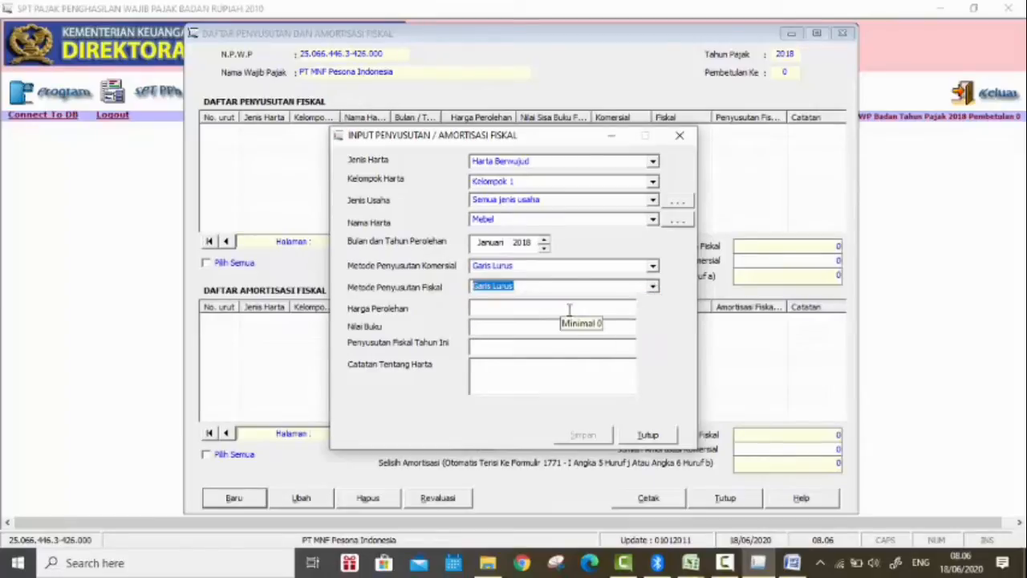
{"action": "left_click", "coordinate": [631, 437]}
Step: Return to the Fixed Assets sheet in Excel and review the listed assets and their types
{"action": "mouse_move", "coordinate": [690, 563]}
{"action": "left_click", "coordinate": [622, 497]}
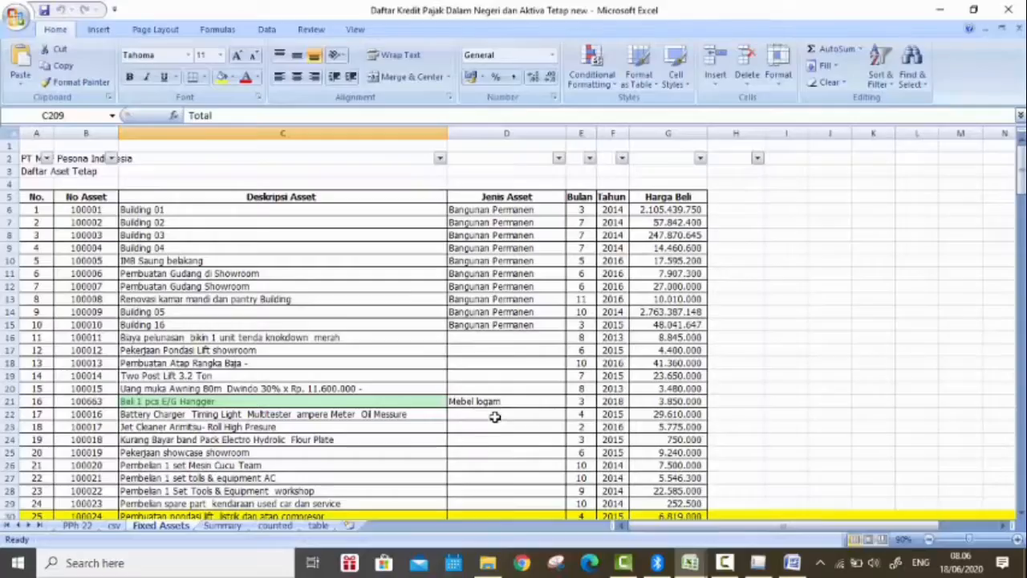
{"action": "scroll", "coordinate": [499, 403], "scroll_direction": "down", "scroll_amount": 1}
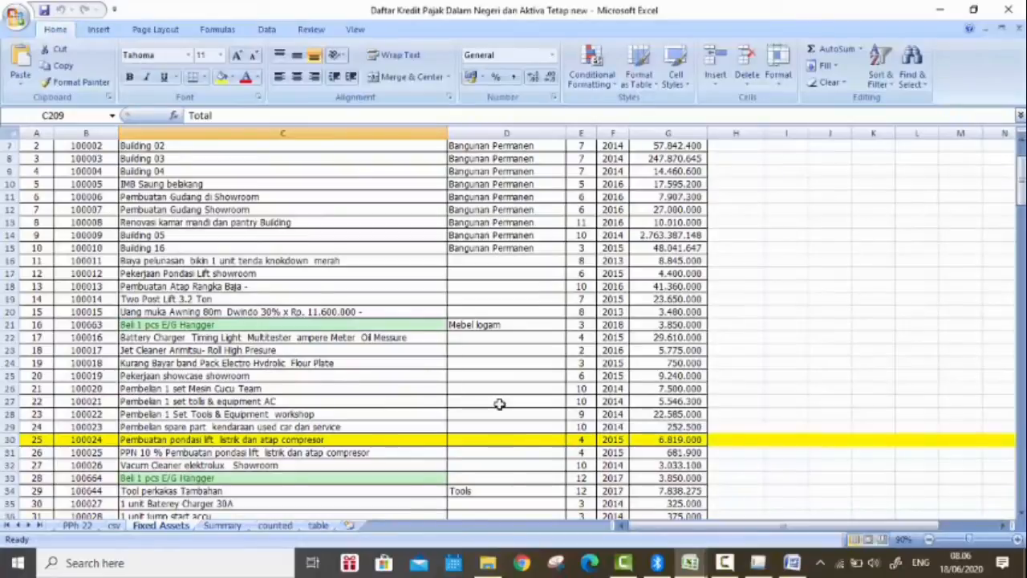
{"action": "scroll", "coordinate": [499, 403], "scroll_direction": "down", "scroll_amount": 3}
{"action": "scroll", "coordinate": [499, 403], "scroll_direction": "up", "scroll_amount": 5}
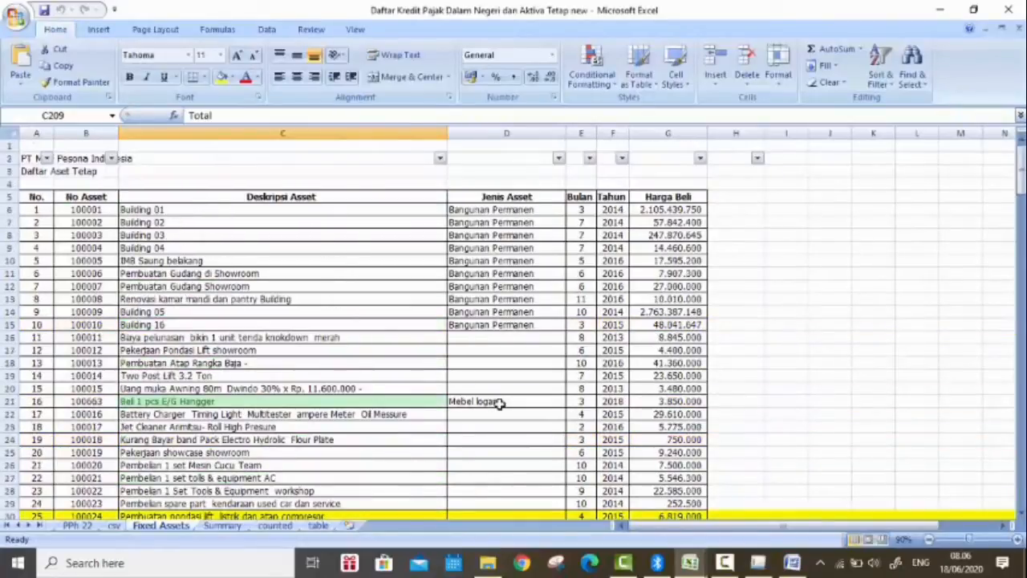
{"action": "scroll", "coordinate": [499, 404], "scroll_direction": "down", "scroll_amount": 1}
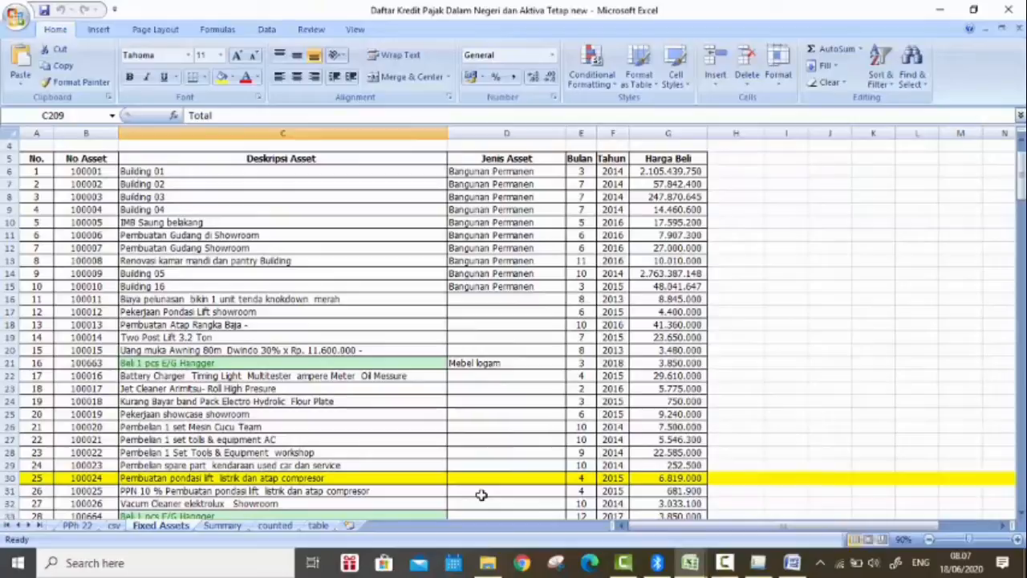
Step: Open "Contoh Data Impor Penyusutan" from Tutorial espt > E-SPT PPh Badan > SPT Badan > Contoh Data Impor in File Explorer
{"action": "left_click", "coordinate": [488, 563]}
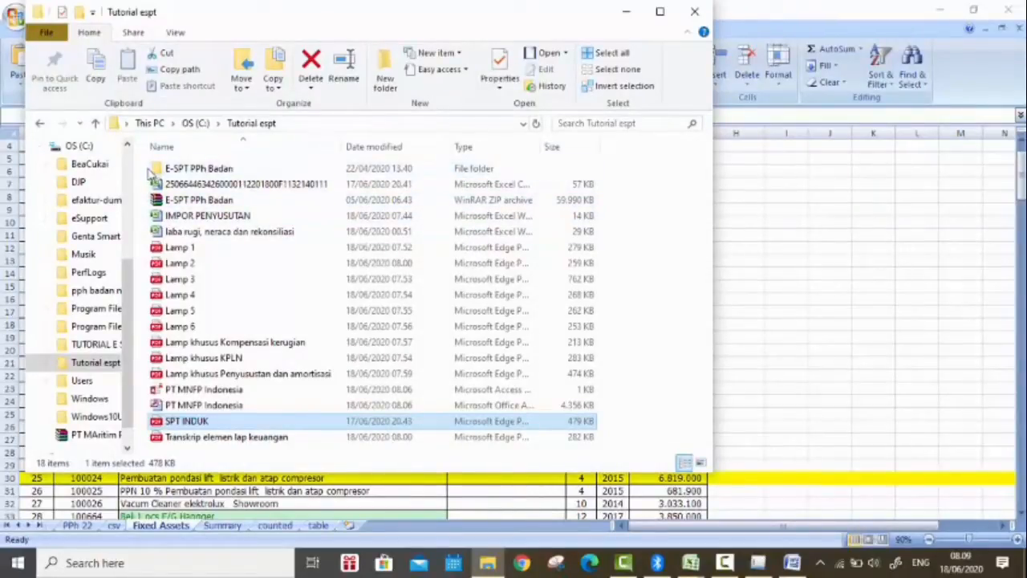
{"action": "double_click", "coordinate": [247, 170]}
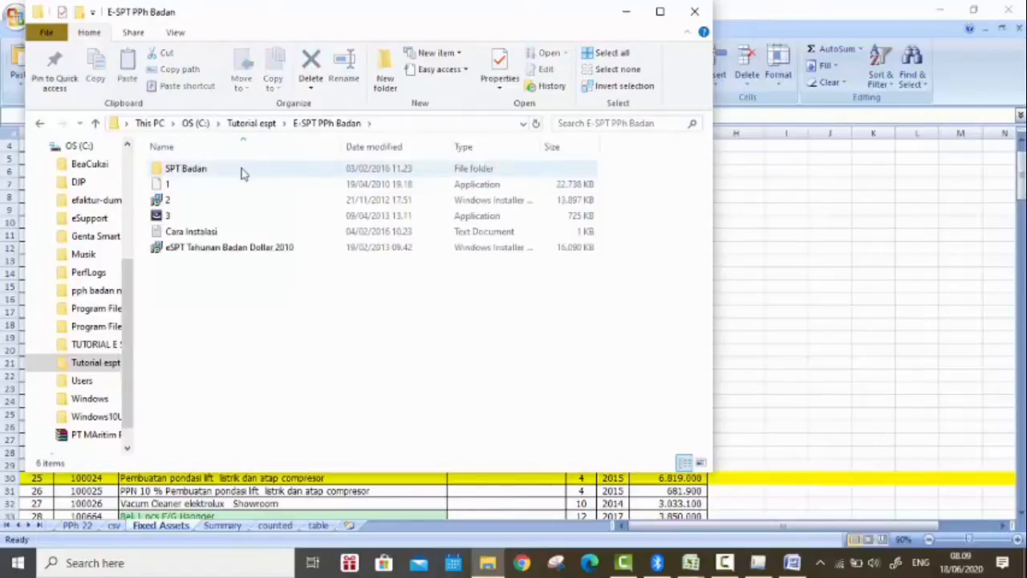
{"action": "double_click", "coordinate": [245, 171]}
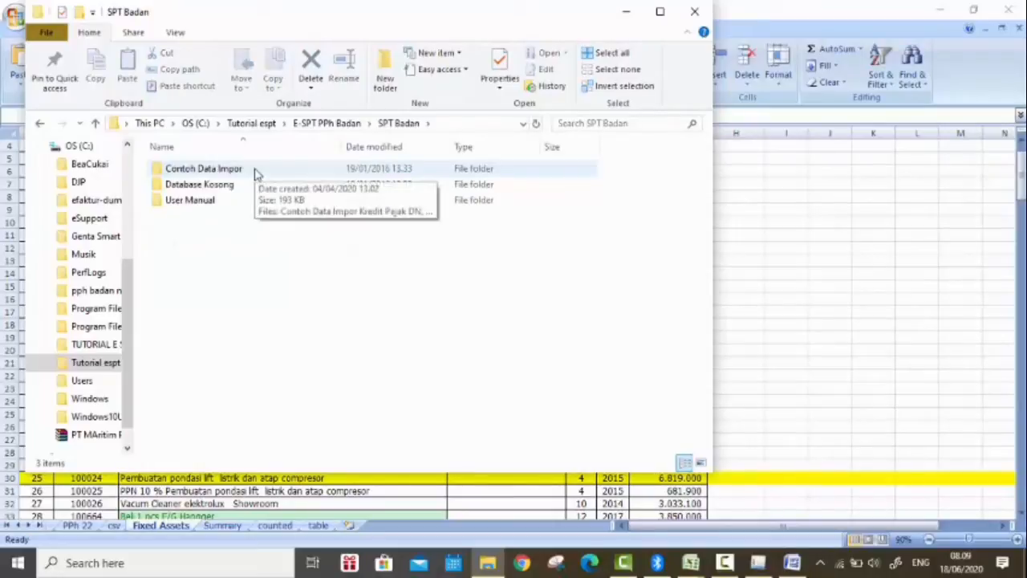
{"action": "double_click", "coordinate": [255, 170]}
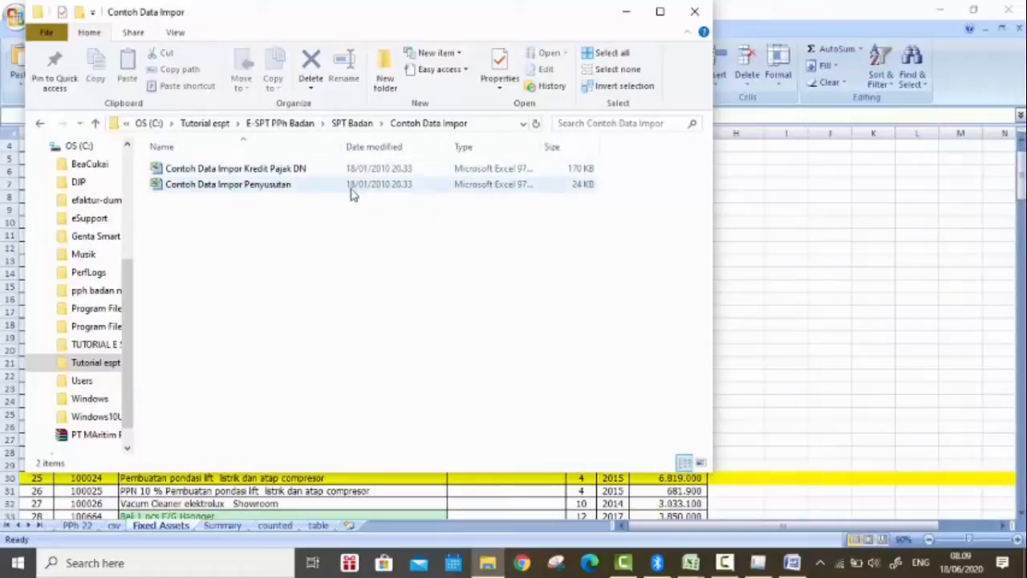
{"action": "double_click", "coordinate": [350, 186]}
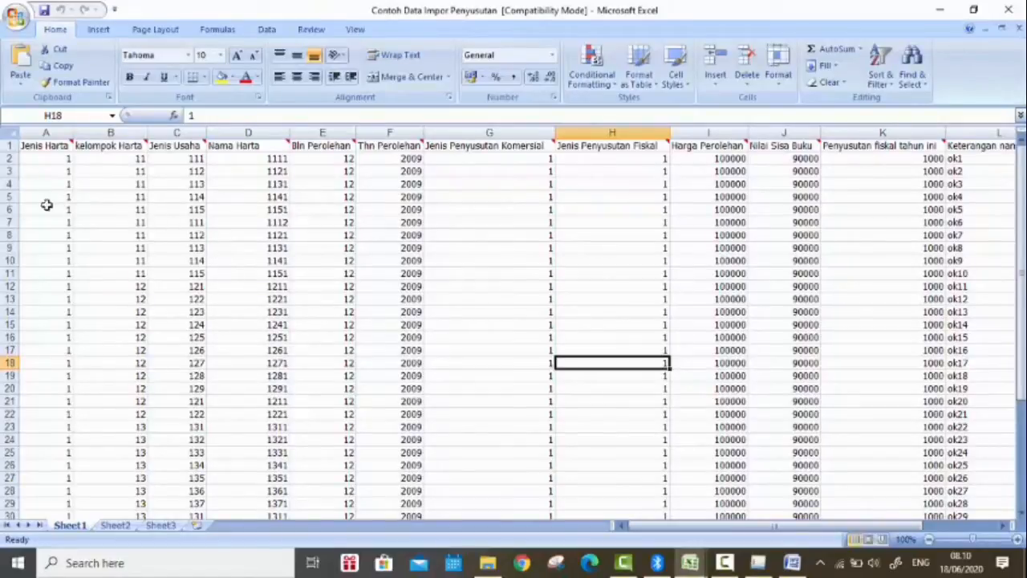
Step: Examine the import template's header comments and sample columns, from Jenis Harta through Penyusutan fiskal tahun ini
{"action": "mouse_move", "coordinate": [50, 147]}
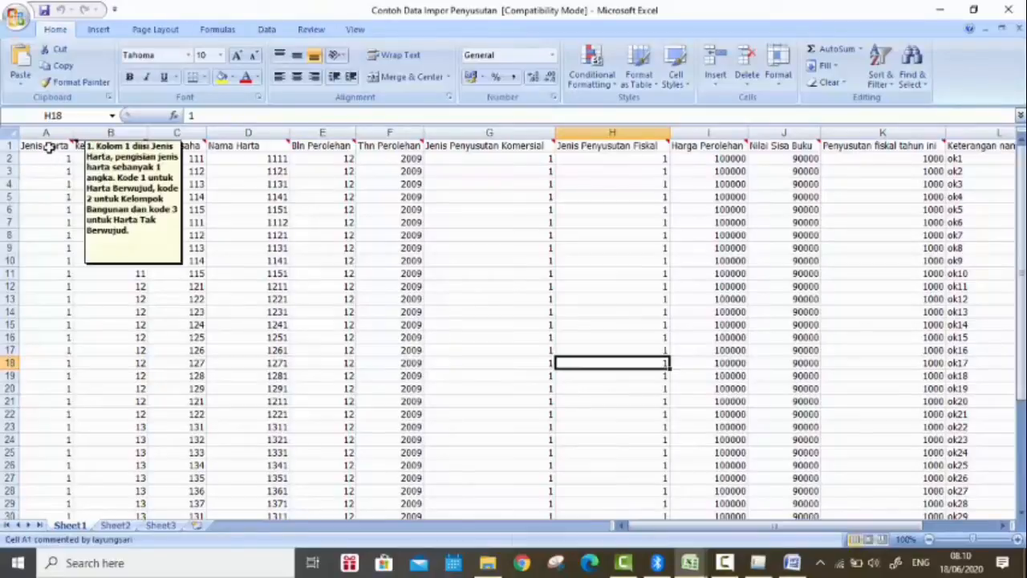
{"action": "mouse_move", "coordinate": [127, 143]}
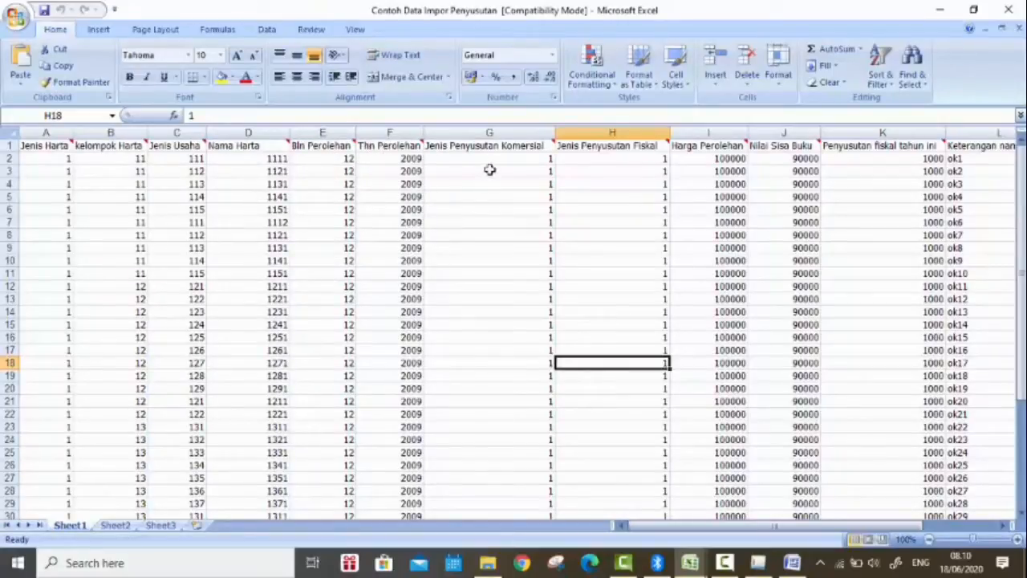
{"action": "left_click", "coordinate": [735, 160]}
{"action": "key", "text": "Right"}
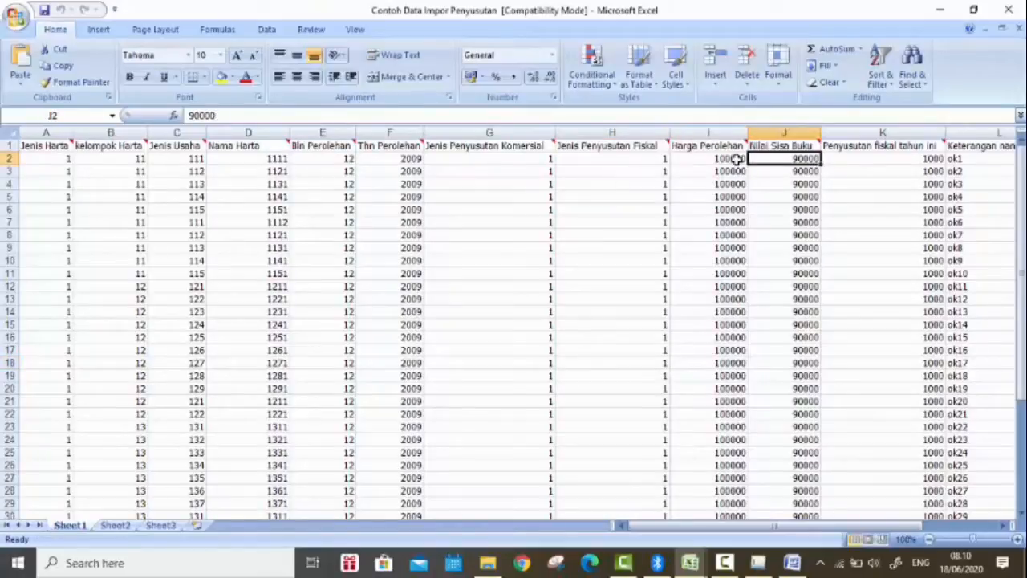
{"action": "key", "text": "Right"}
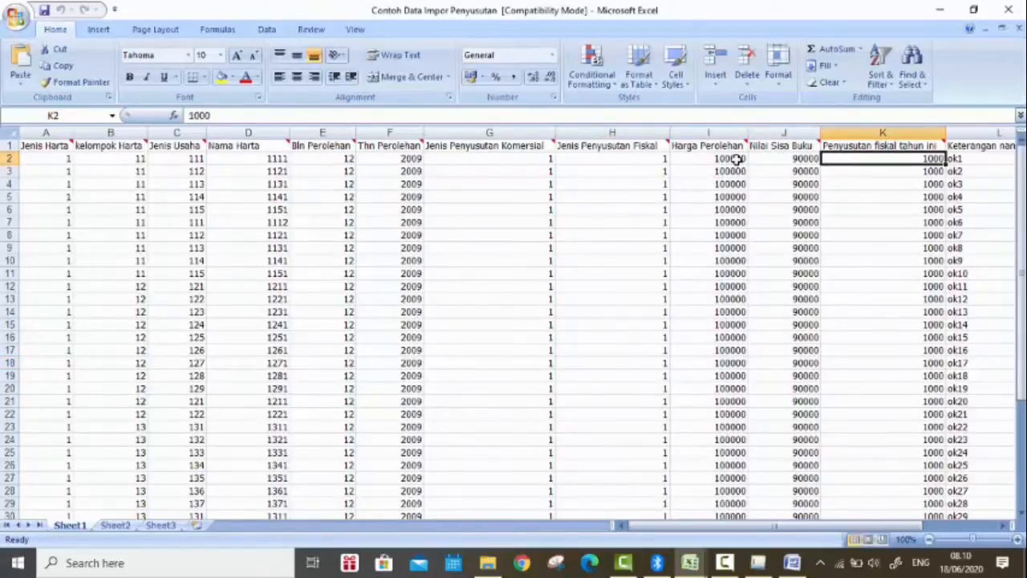
{"action": "key", "text": "ctrl+Down"}
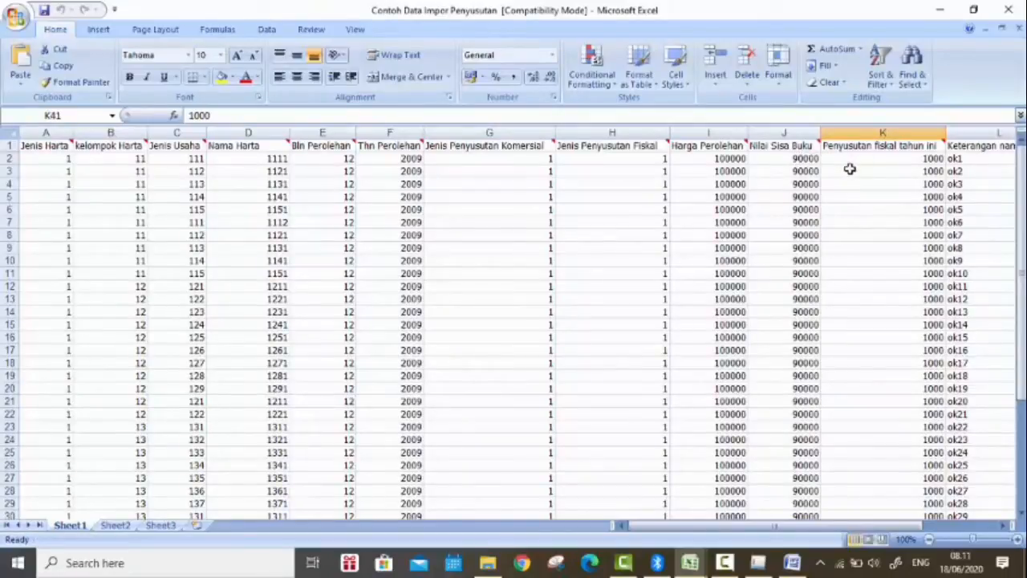
{"action": "mouse_move", "coordinate": [836, 145]}
{"action": "left_click", "coordinate": [326, 247]}
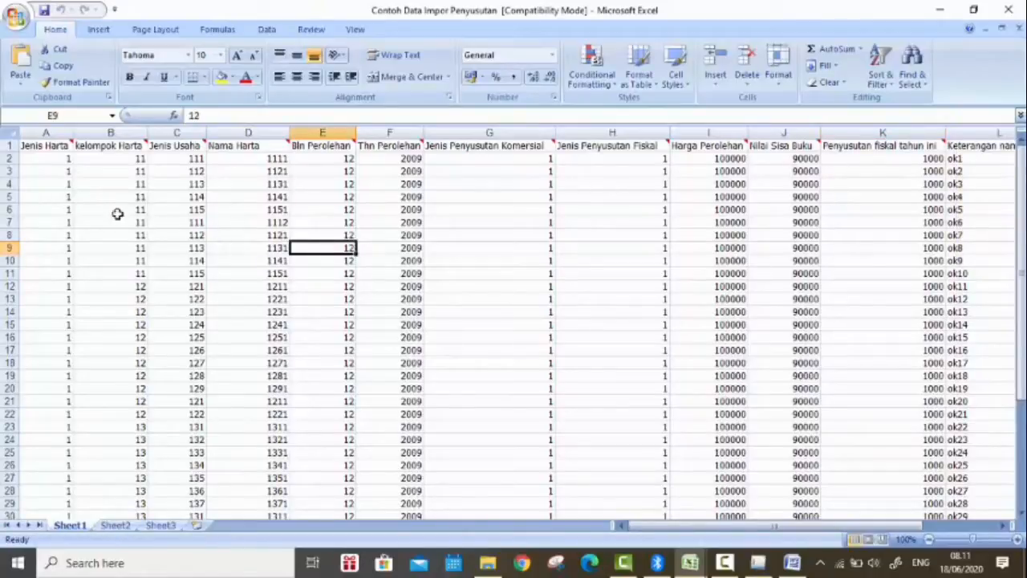
{"action": "key", "text": "Right"}
{"action": "key", "text": "Right"}
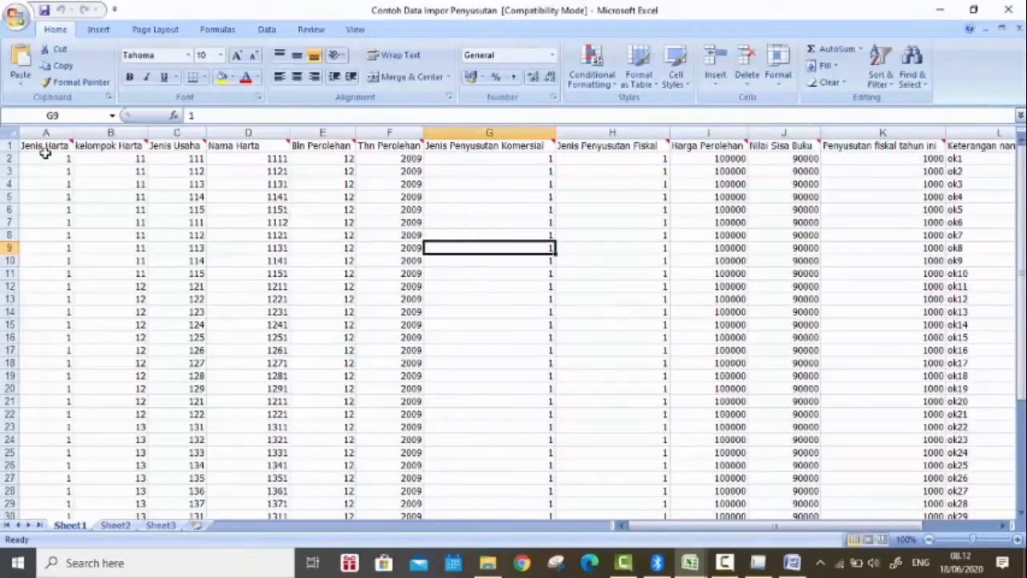
Step: Copy the template's header row from Jenis Harta to Keterangan nama harta and switch to the CSV sheet of the IMPOR PENYUSUTAN workbook
{"action": "left_click_drag", "start_coordinate": [45, 146], "coordinate": [891, 150]}
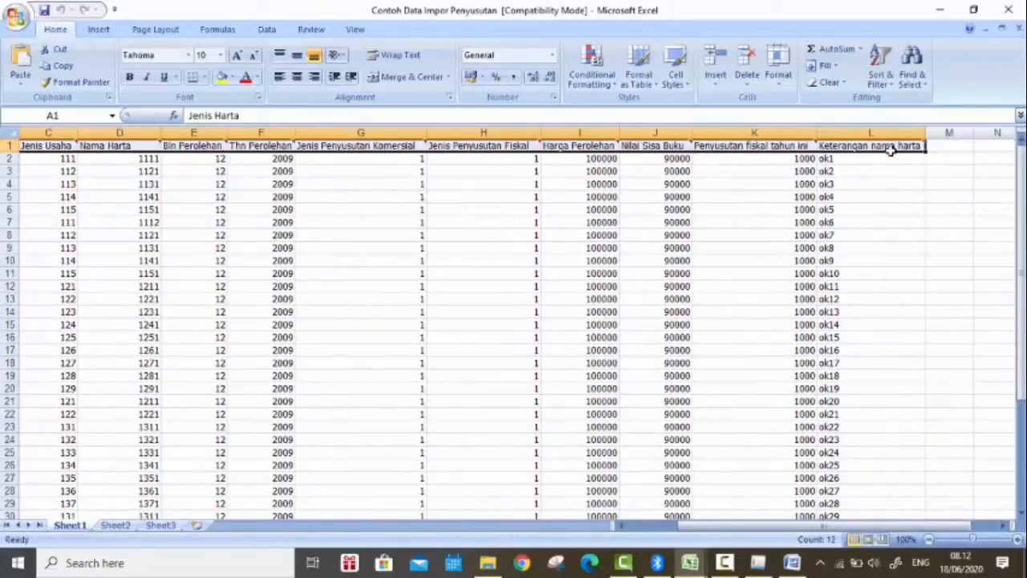
{"action": "key", "text": "ctrl+c"}
{"action": "mouse_move", "coordinate": [690, 563]}
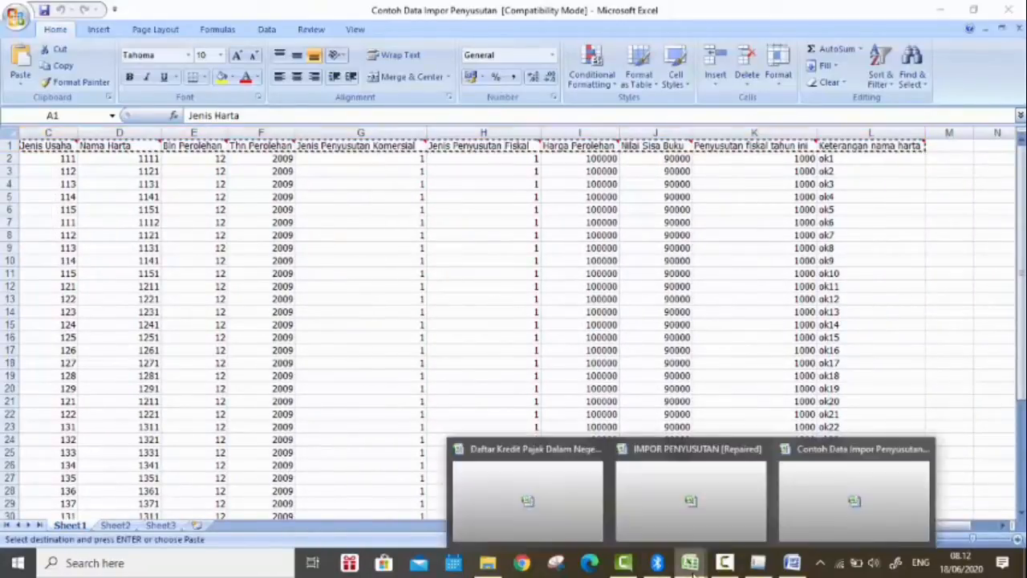
{"action": "left_click", "coordinate": [682, 489]}
{"action": "left_click", "coordinate": [67, 144]}
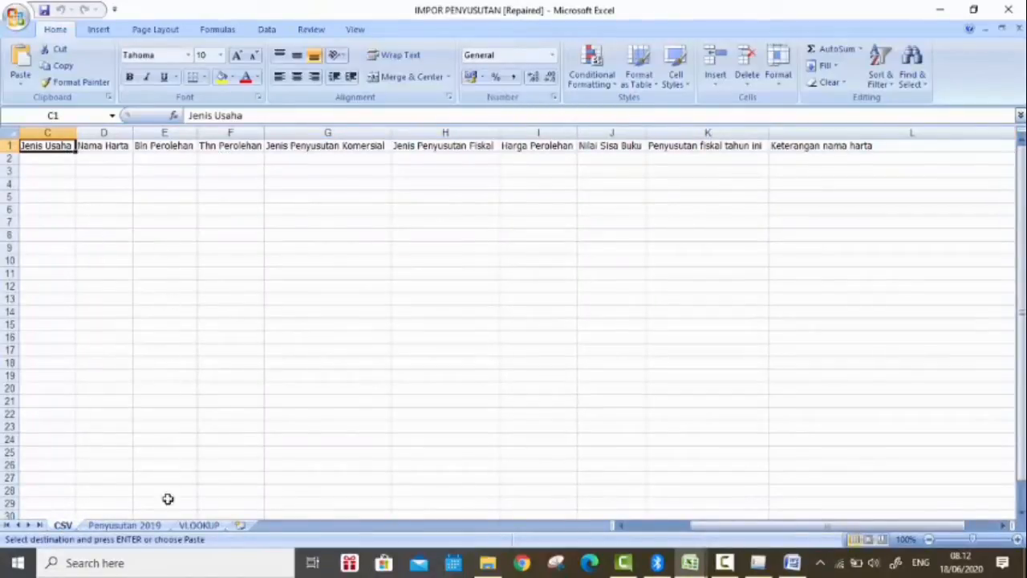
Step: Open the Penyusutan 2019 sheet and examine its headers from Nama Asset and 50%? through Jenis Usaha and Nama Harta
{"action": "left_click", "coordinate": [149, 525]}
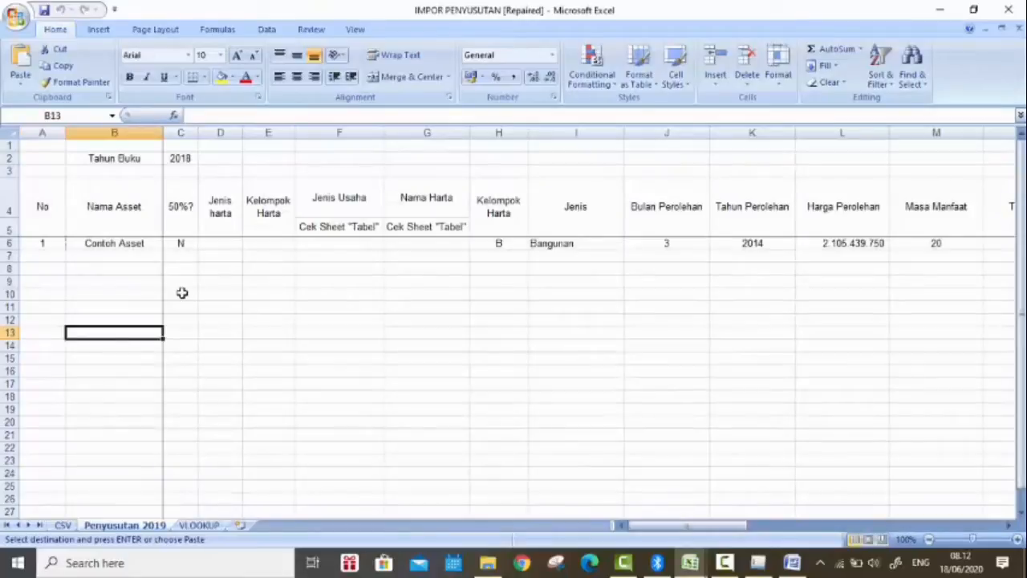
{"action": "left_click_drag", "start_coordinate": [692, 526], "coordinate": [128, 343]}
{"action": "left_click", "coordinate": [129, 199]}
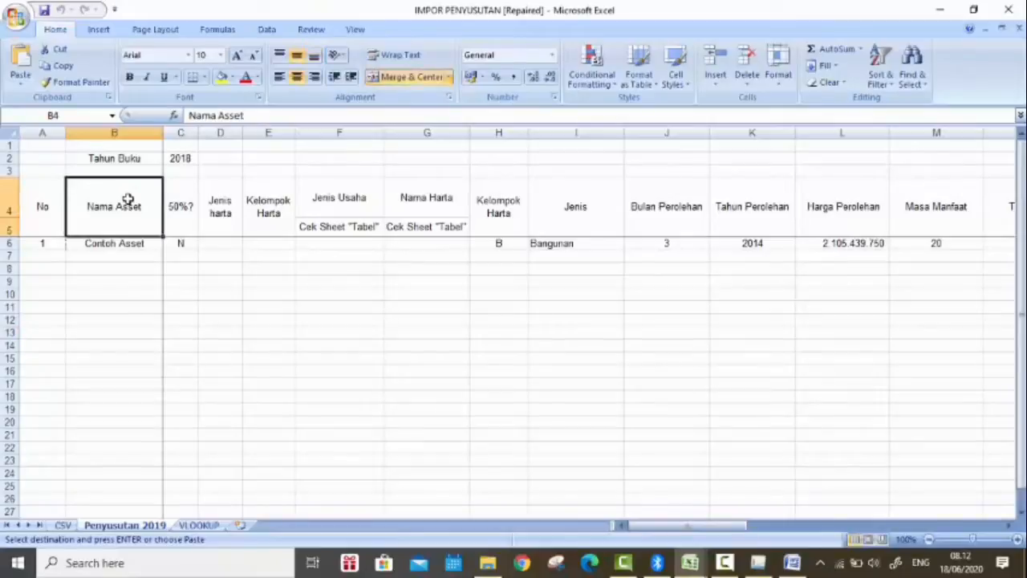
{"action": "left_click", "coordinate": [181, 231]}
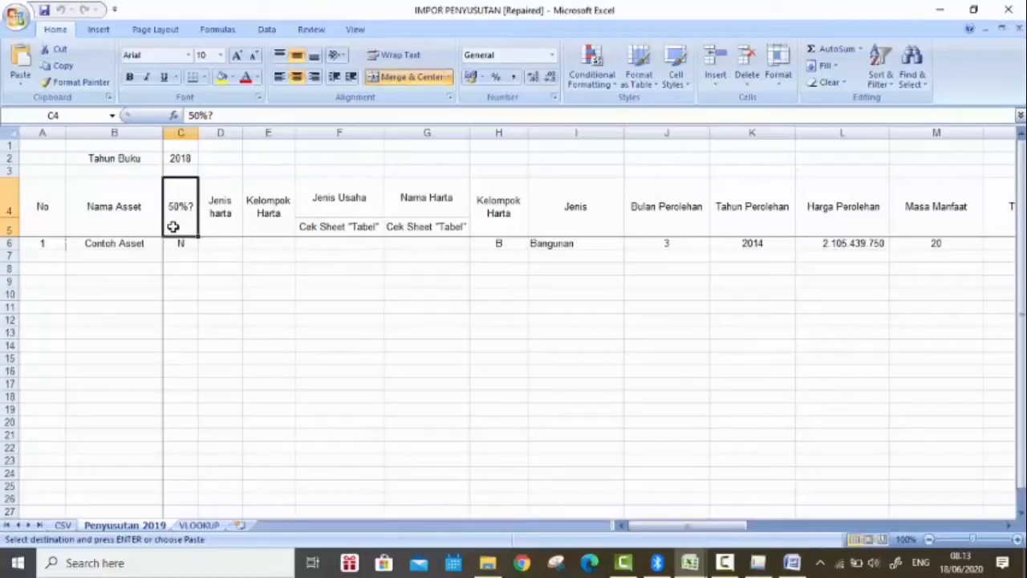
{"action": "left_click", "coordinate": [216, 225]}
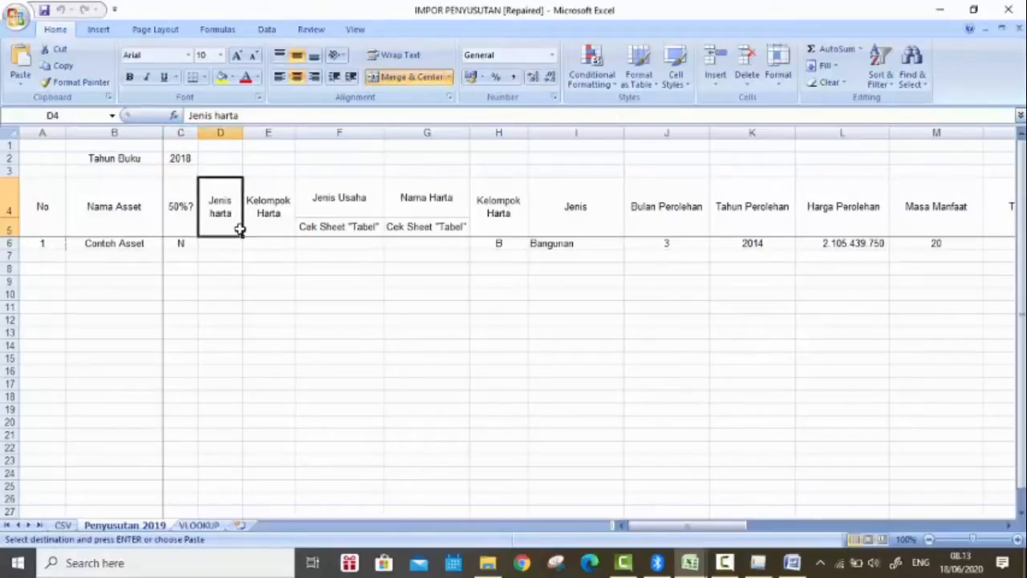
{"action": "left_click", "coordinate": [268, 227]}
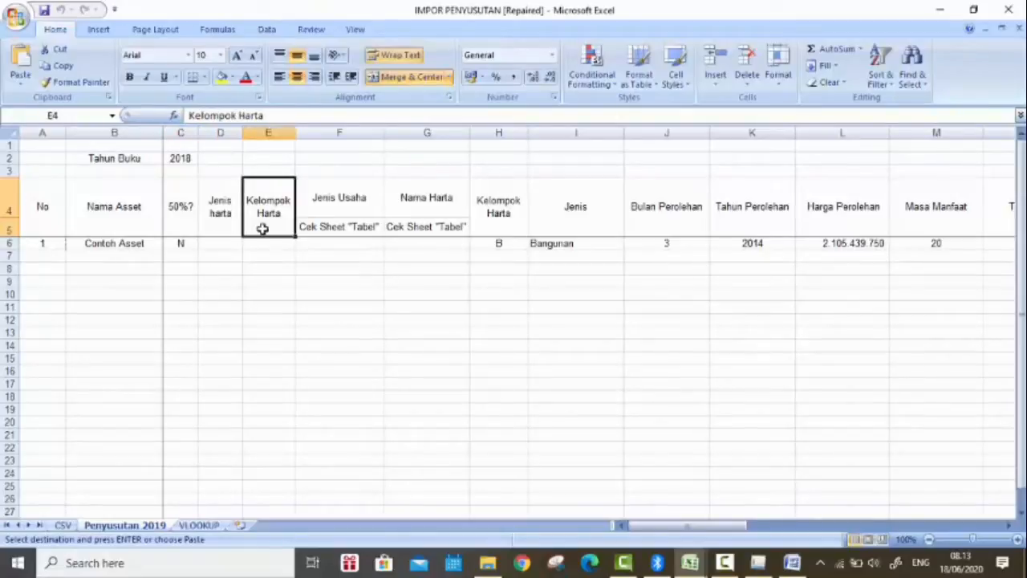
{"action": "left_click", "coordinate": [315, 207]}
{"action": "left_click", "coordinate": [398, 198]}
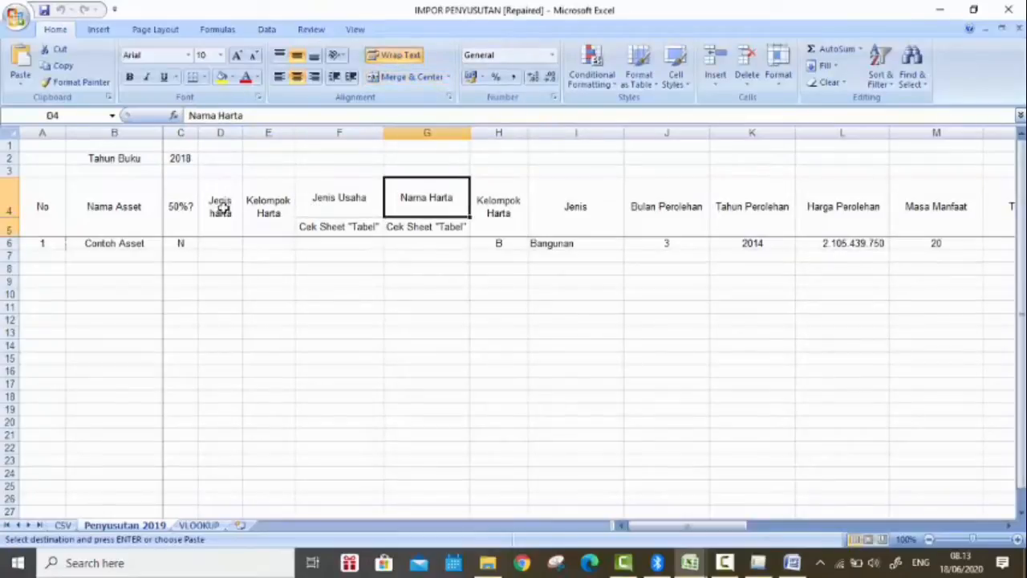
{"action": "left_click_drag", "start_coordinate": [219, 206], "coordinate": [419, 237]}
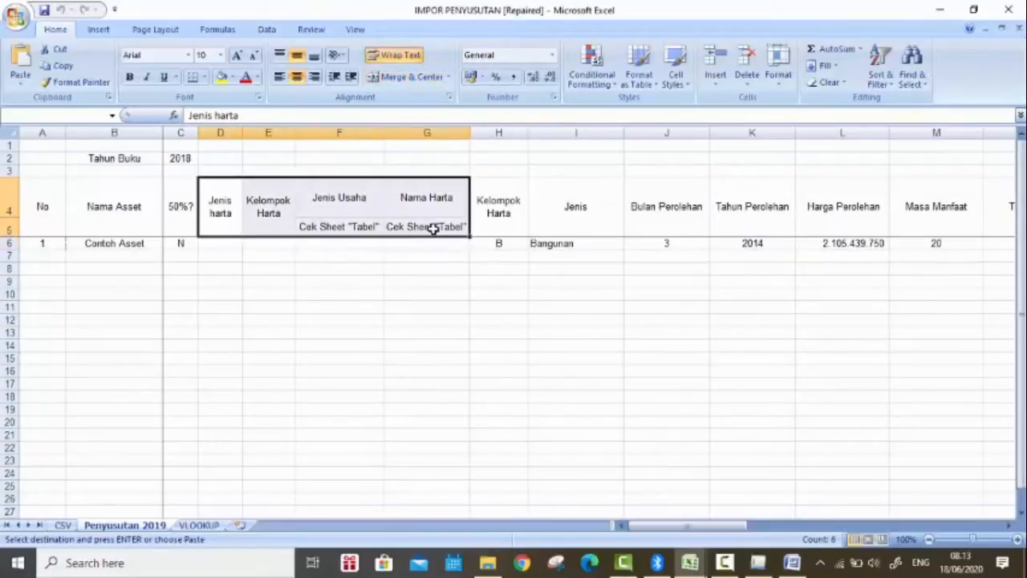
{"action": "left_click", "coordinate": [420, 231]}
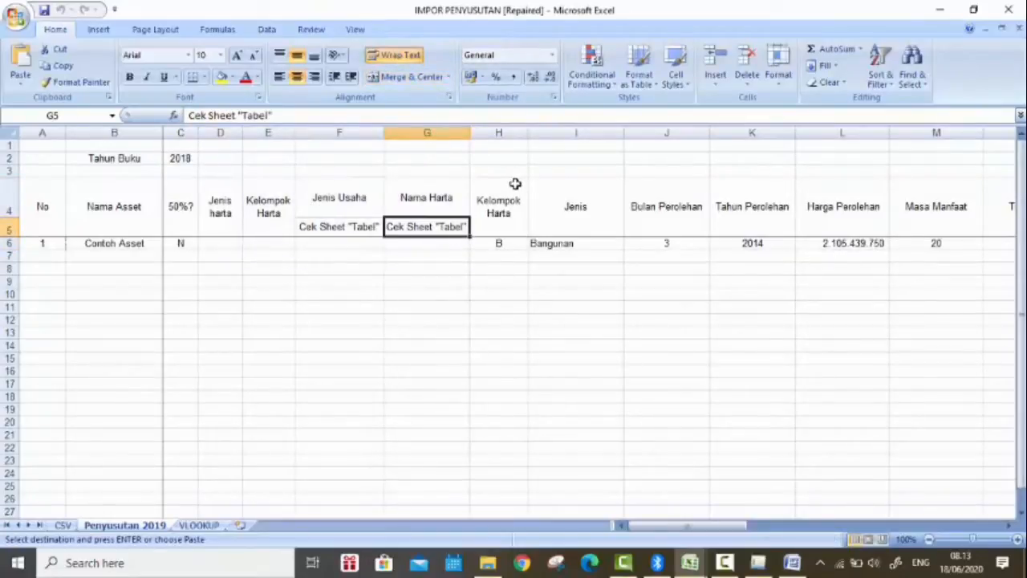
Step: Review the Contoh Asset entries from the second Kelompok Harta column and Jenis through Masa Manfaat and Tarif Fiskal
{"action": "left_click", "coordinate": [518, 230]}
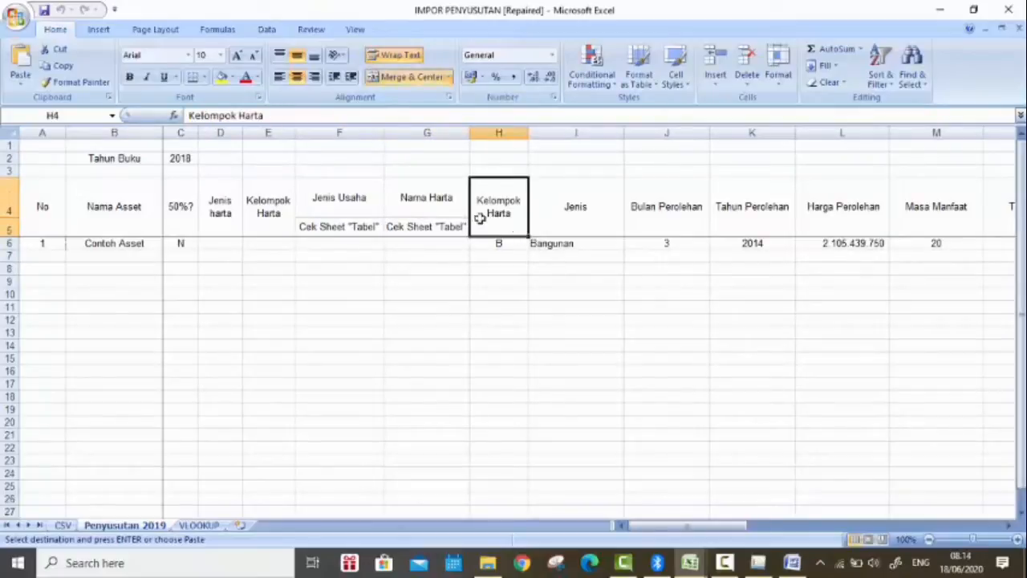
{"action": "left_click", "coordinate": [586, 244]}
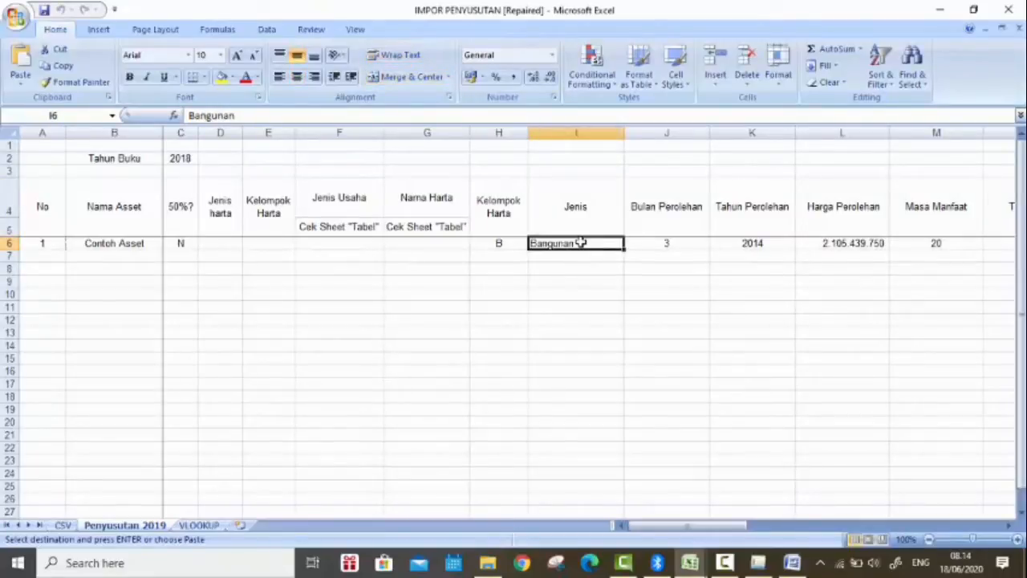
{"action": "left_click", "coordinate": [646, 243]}
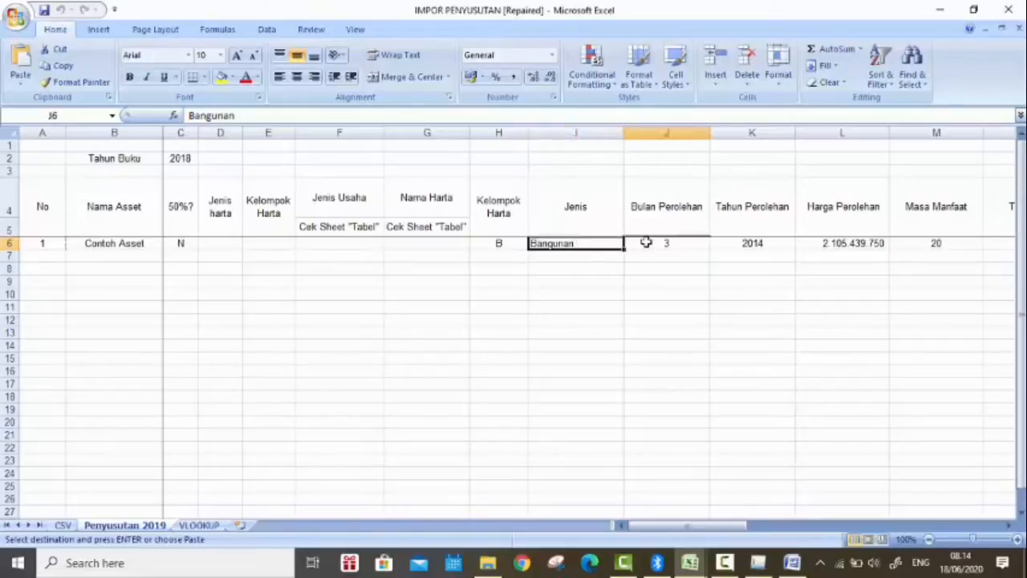
{"action": "left_click", "coordinate": [763, 245]}
{"action": "key", "text": "Right"}
{"action": "key", "text": "Right"}
{"action": "key", "text": "Right"}
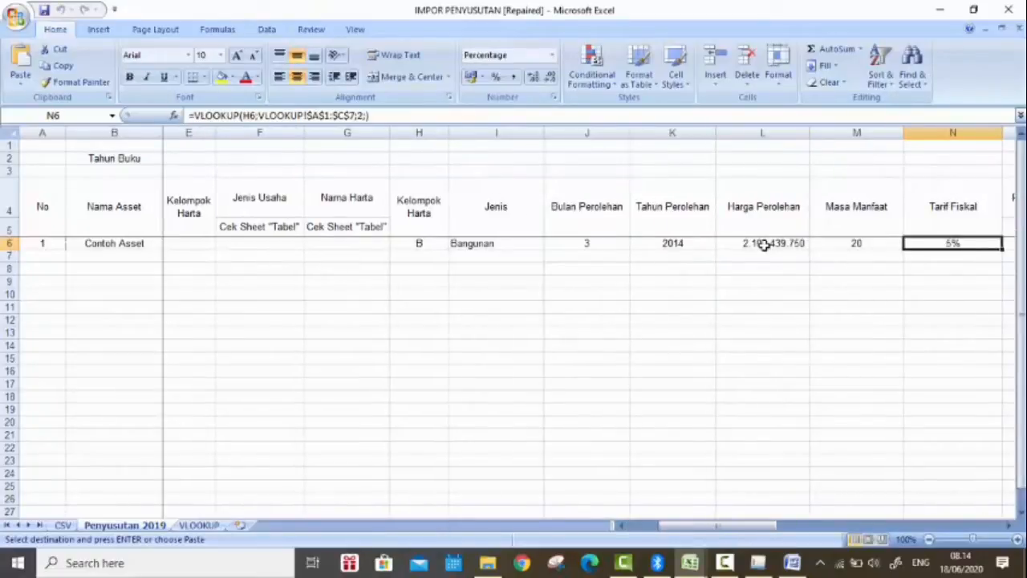
{"action": "key", "text": "Right"}
{"action": "key", "text": "Right"}
{"action": "key", "text": "Right"}
{"action": "key", "text": "Right"}
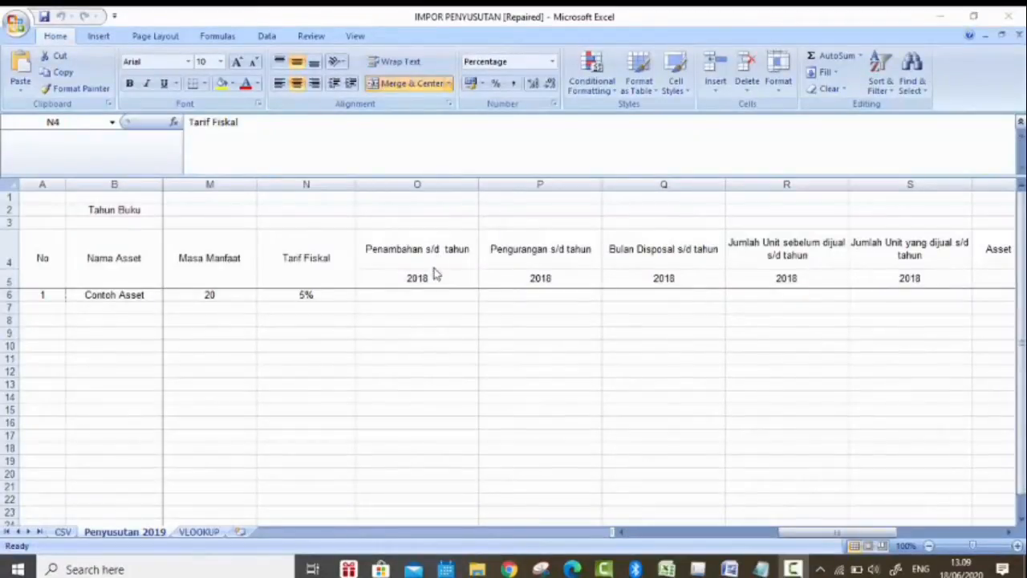
Step: Examine the addition, reduction, disposal month, unit count and asset-sold columns, from Penambahan s/d tahun to Asset Dijual s/d tahun
{"action": "left_click", "coordinate": [371, 259]}
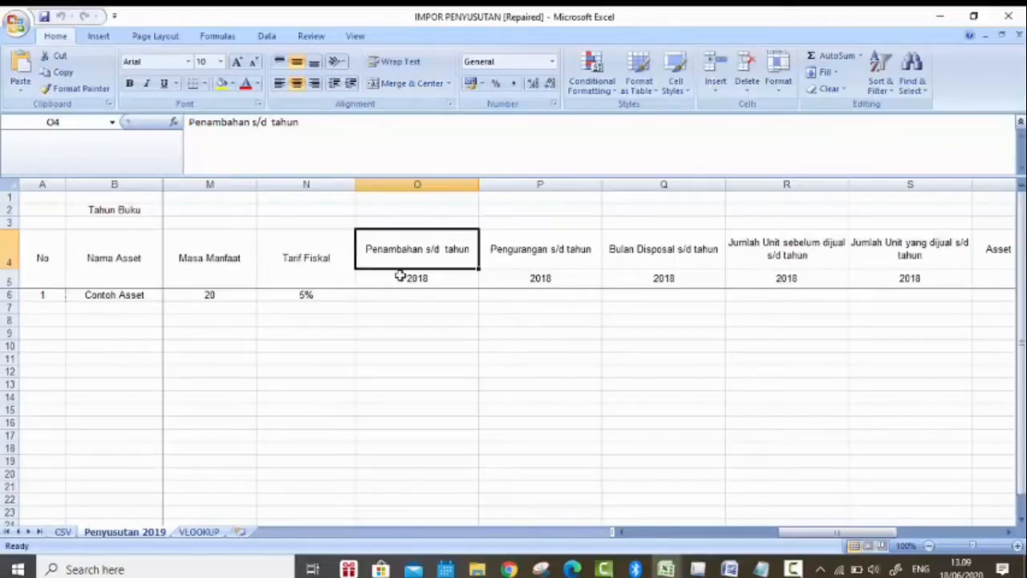
{"action": "left_click", "coordinate": [447, 279]}
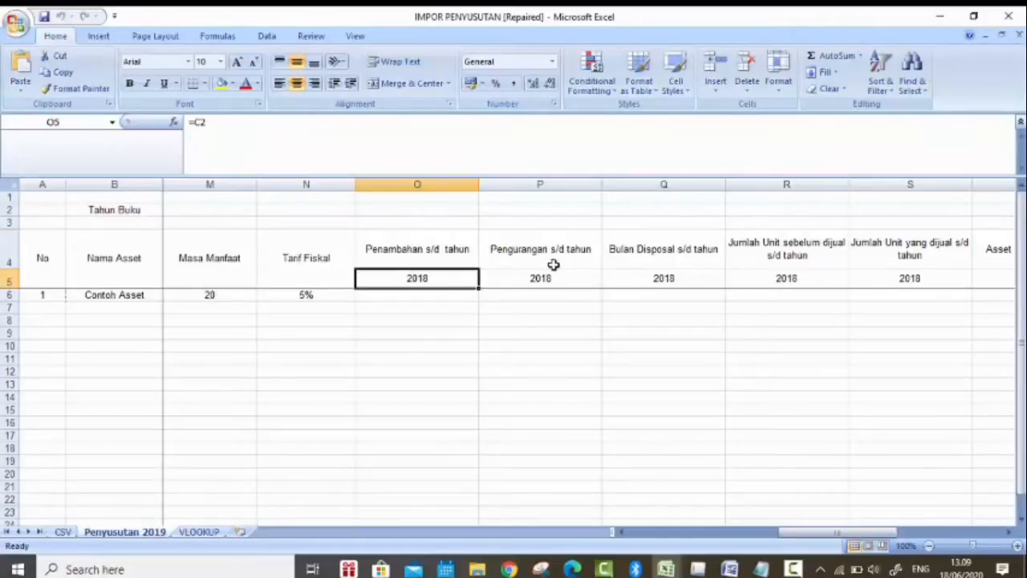
{"action": "left_click", "coordinate": [581, 254]}
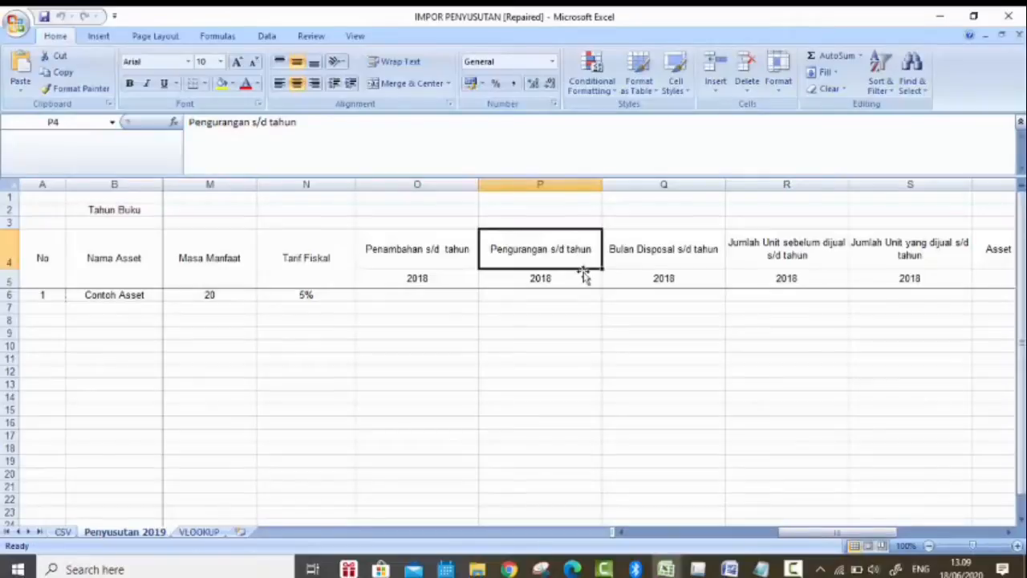
{"action": "left_click", "coordinate": [579, 279]}
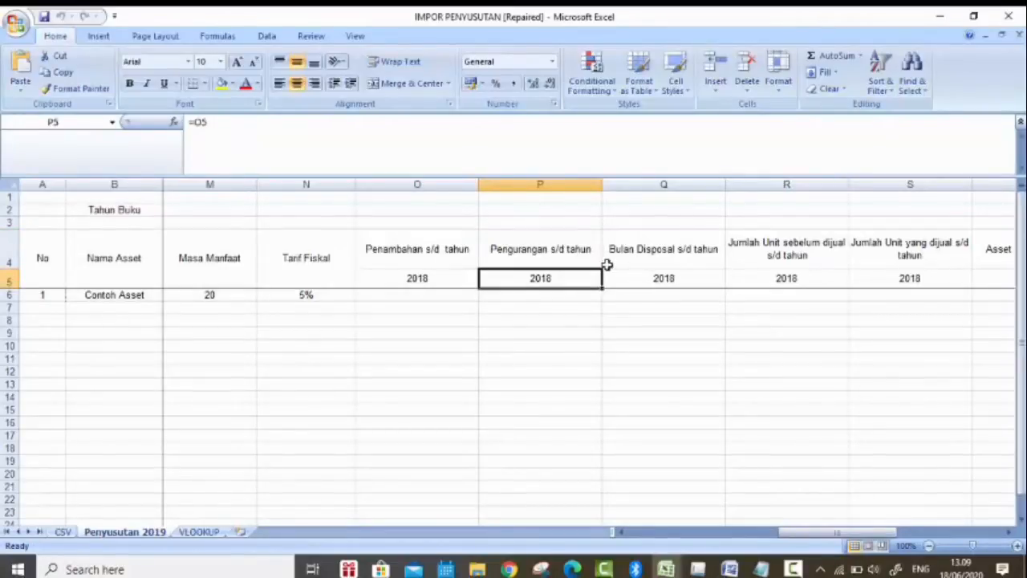
{"action": "left_click", "coordinate": [607, 265]}
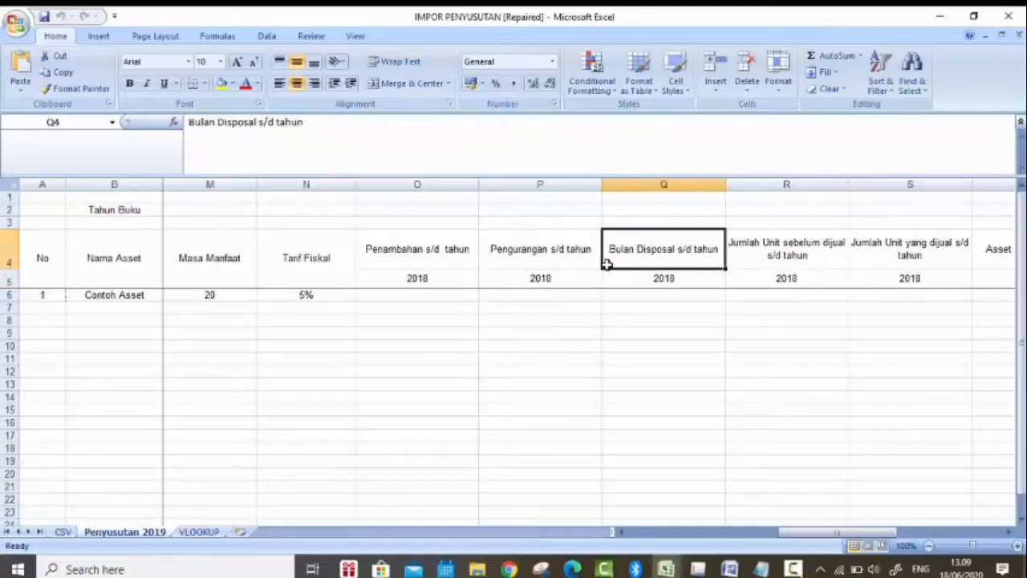
{"action": "left_click", "coordinate": [699, 285]}
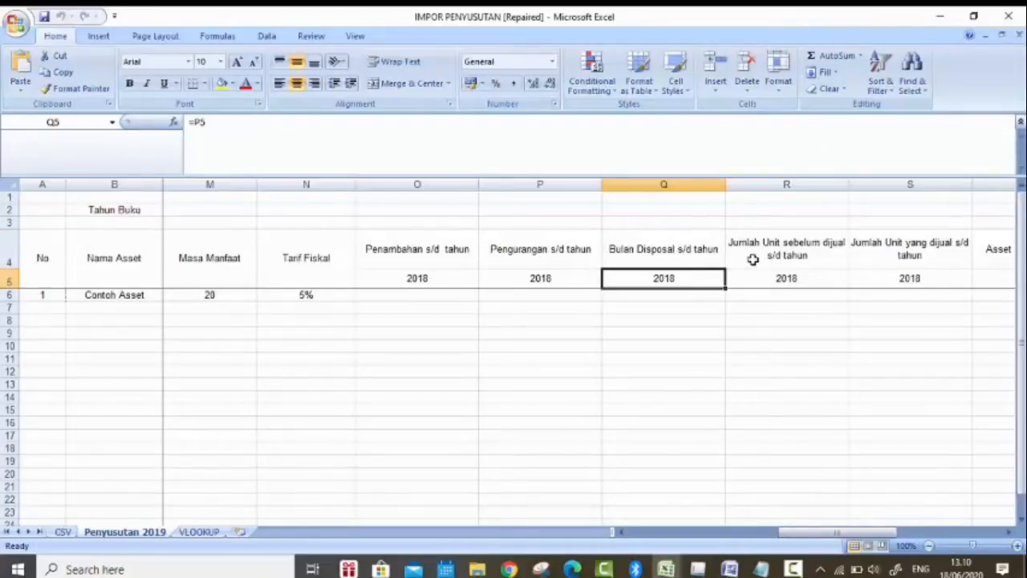
{"action": "left_click", "coordinate": [835, 262]}
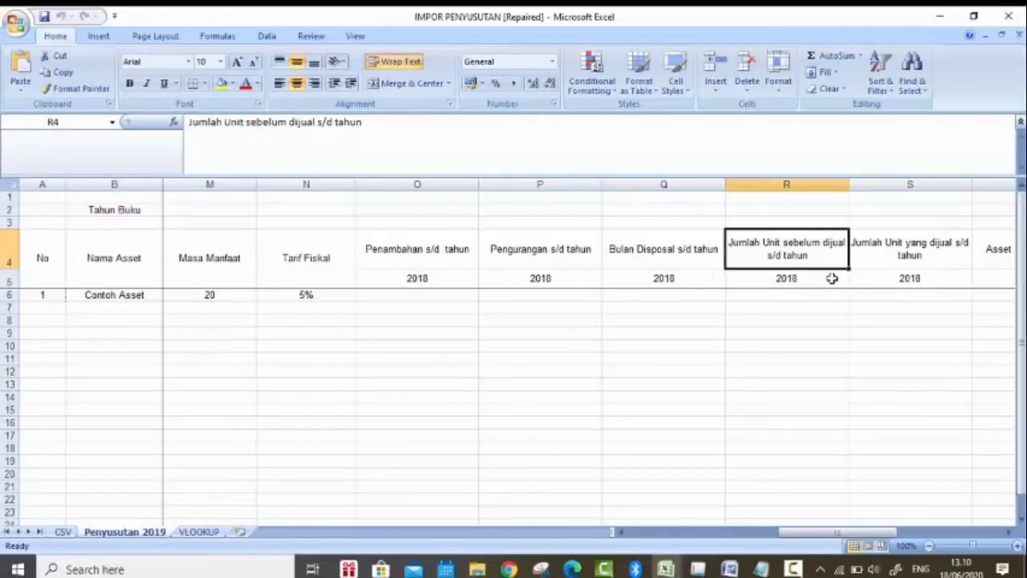
{"action": "left_click", "coordinate": [832, 278]}
{"action": "key", "text": "Down"}
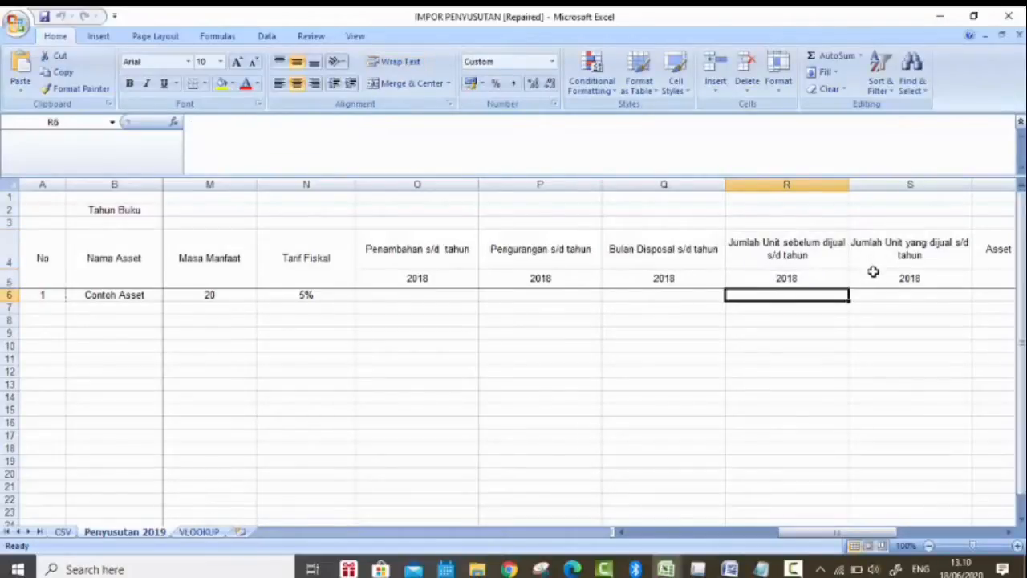
{"action": "left_click", "coordinate": [953, 276]}
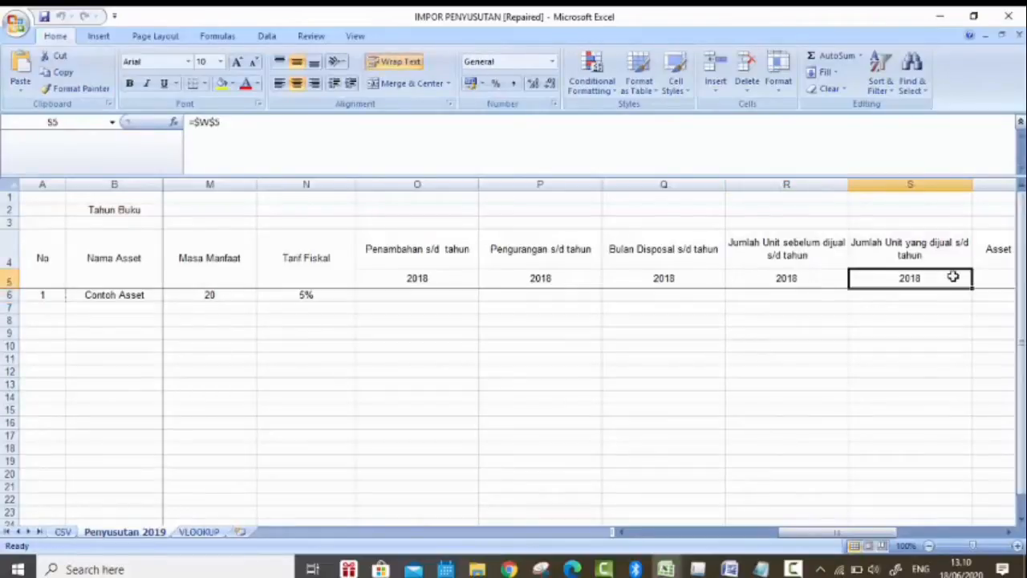
{"action": "key", "text": "Right"}
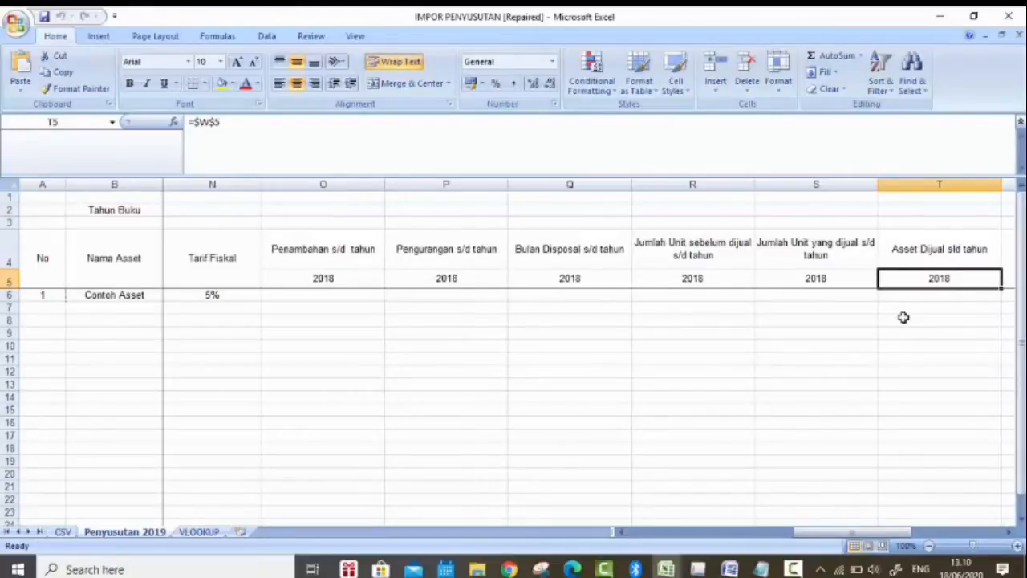
Step: Inspect the Penyusutan Pertahun column and the formula behind its Contoh Asset value
{"action": "key", "text": "Right"}
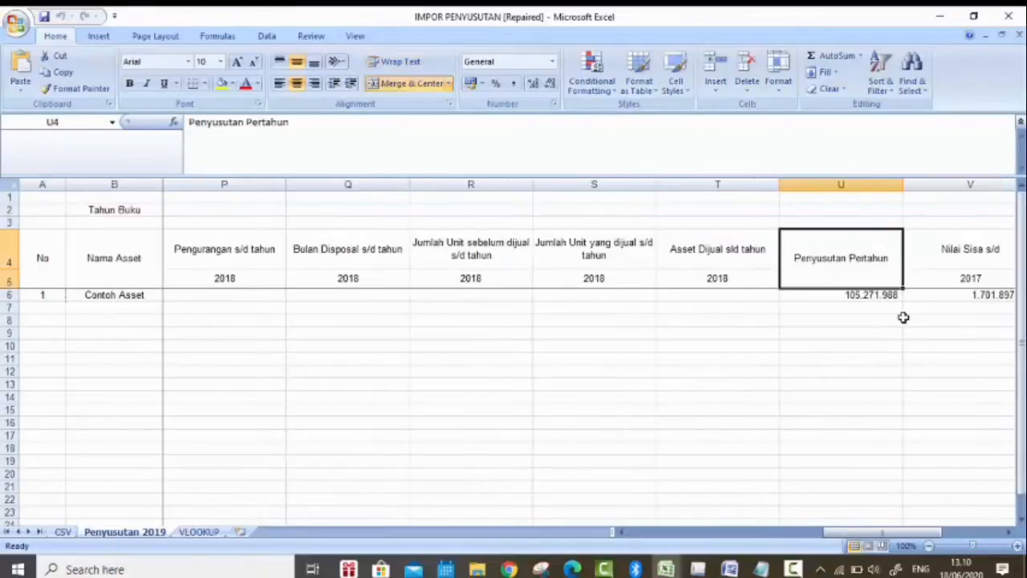
{"action": "key", "text": "Right"}
{"action": "key", "text": "Left"}
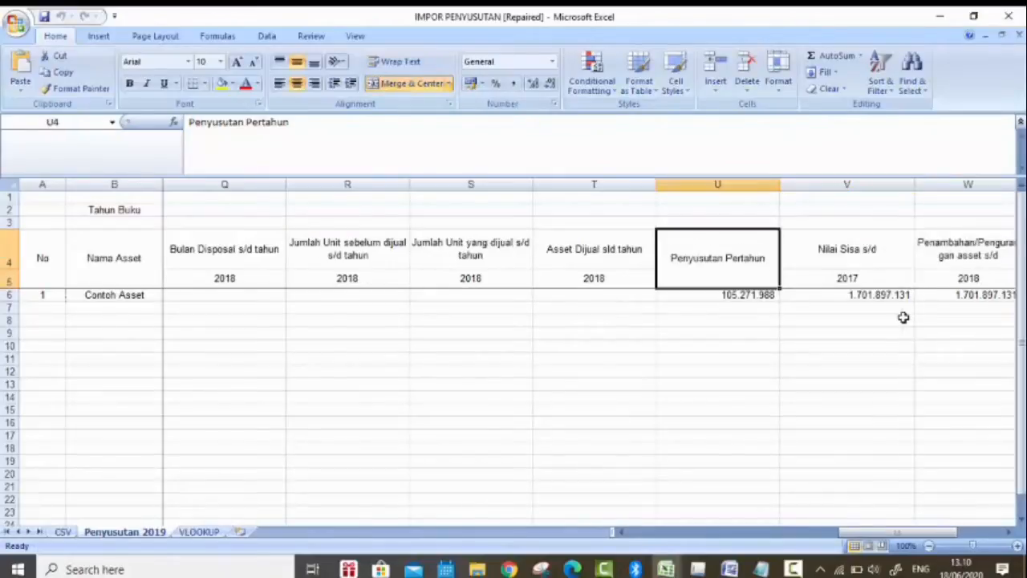
{"action": "key", "text": "Down"}
{"action": "left_click", "coordinate": [727, 269]}
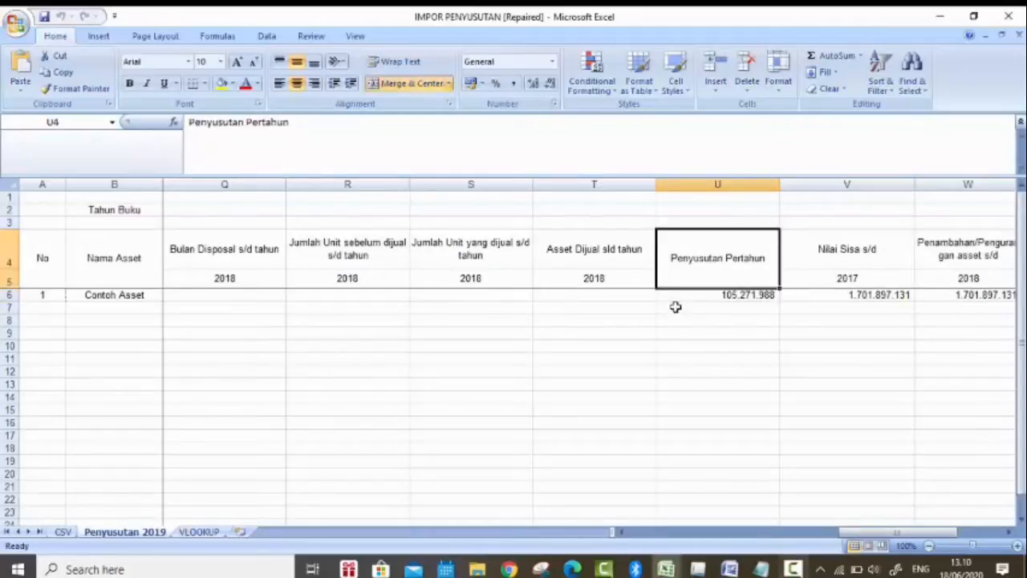
{"action": "left_click", "coordinate": [739, 293]}
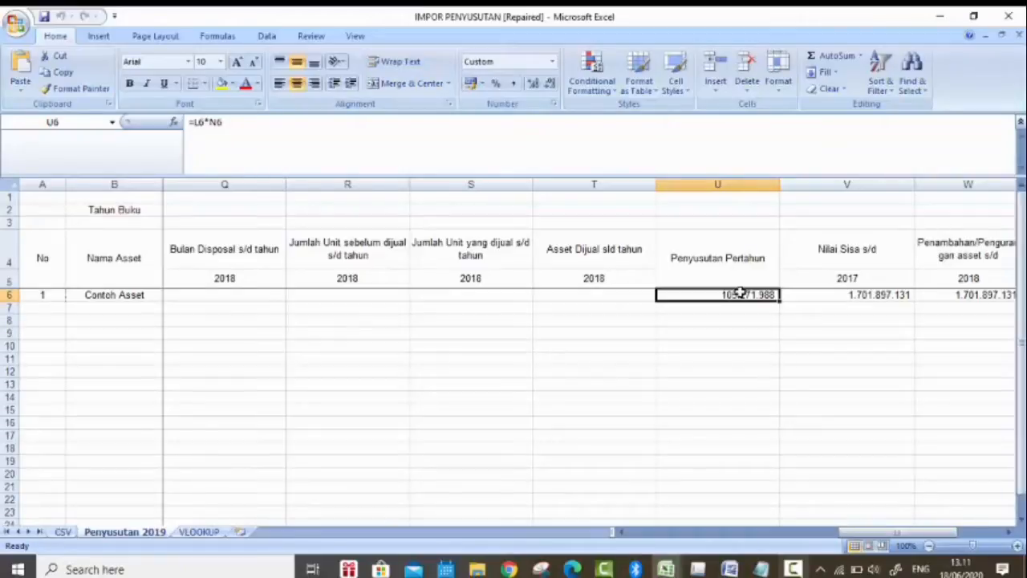
{"action": "key", "text": "Up"}
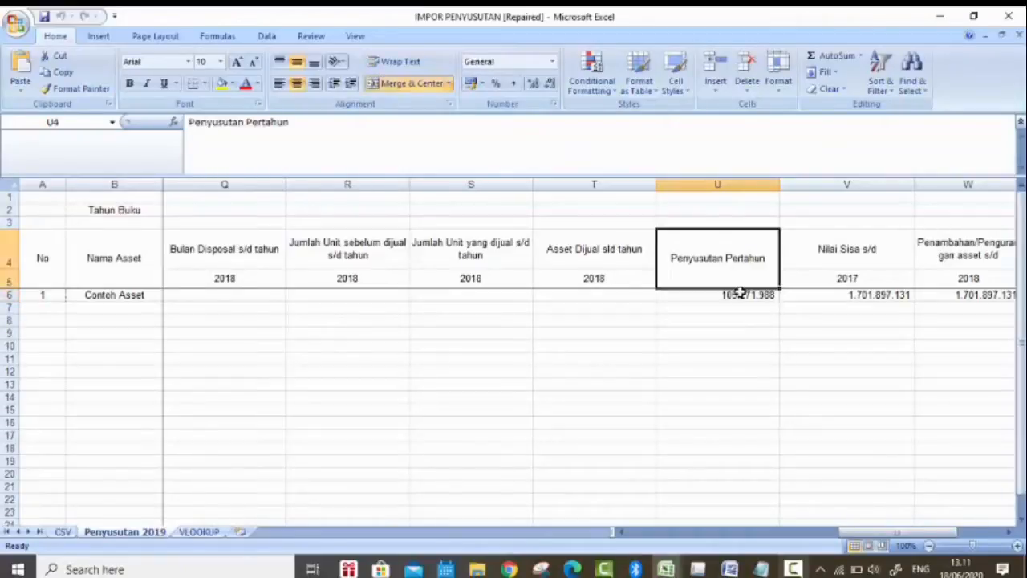
Step: Inspect the Nilai Sisa s/d and Penambahan/Pengurangan asset s/d columns, including their year cells
{"action": "key", "text": "Right"}
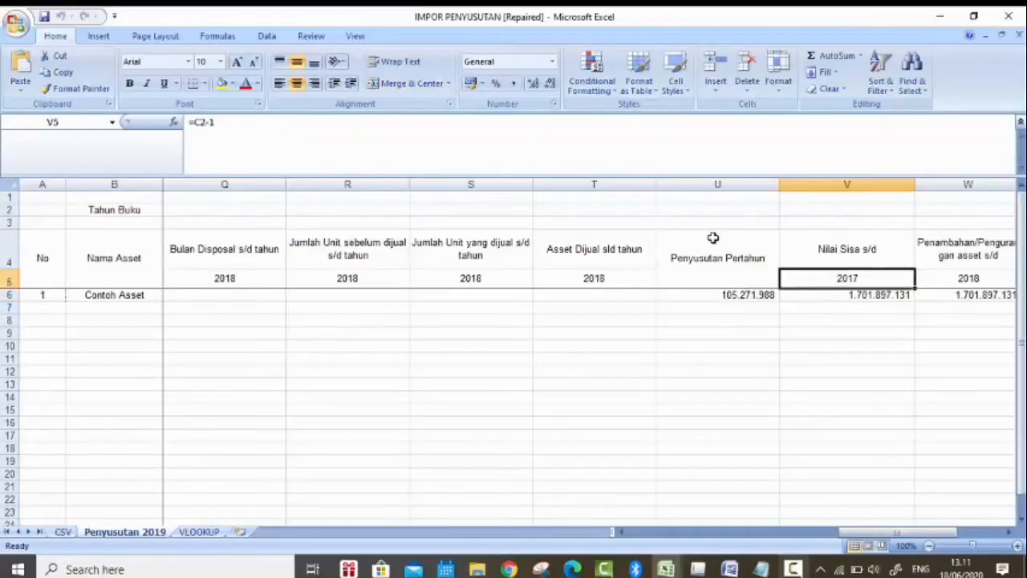
{"action": "key", "text": "Right"}
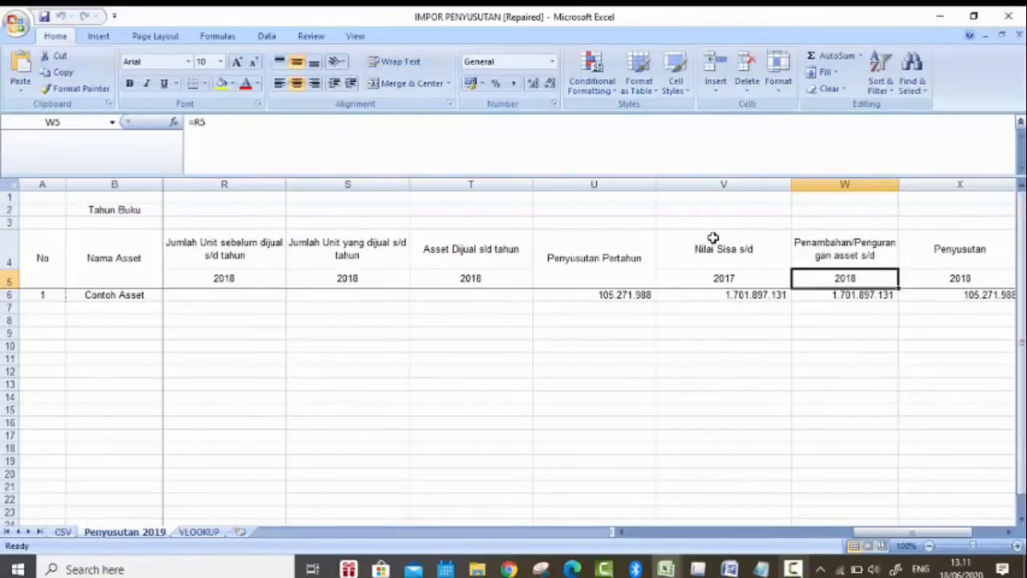
{"action": "key", "text": "Down"}
{"action": "key", "text": "Up"}
{"action": "key", "text": "Left"}
{"action": "key", "text": "Right"}
{"action": "key", "text": "Up"}
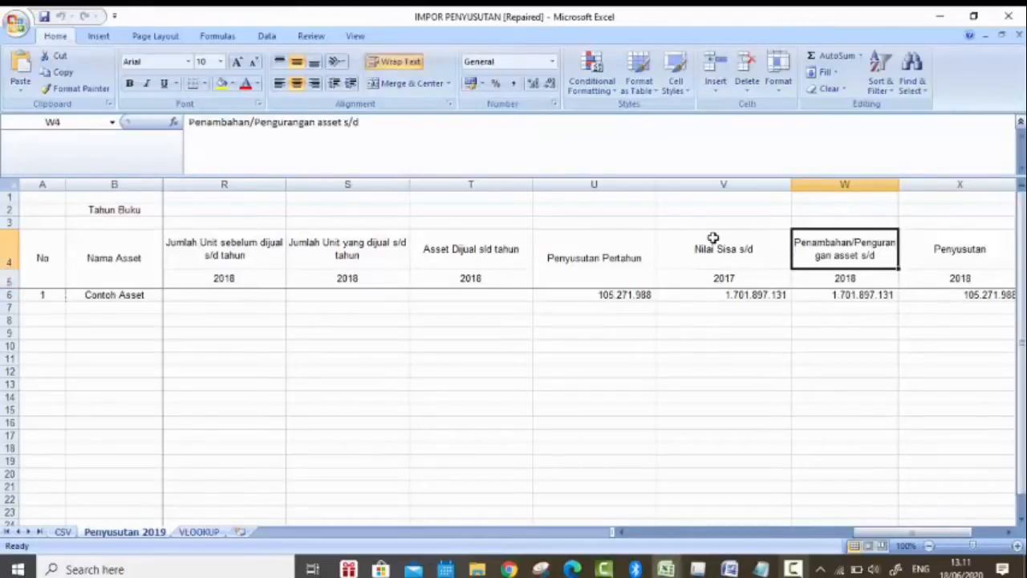
{"action": "key", "text": "Down"}
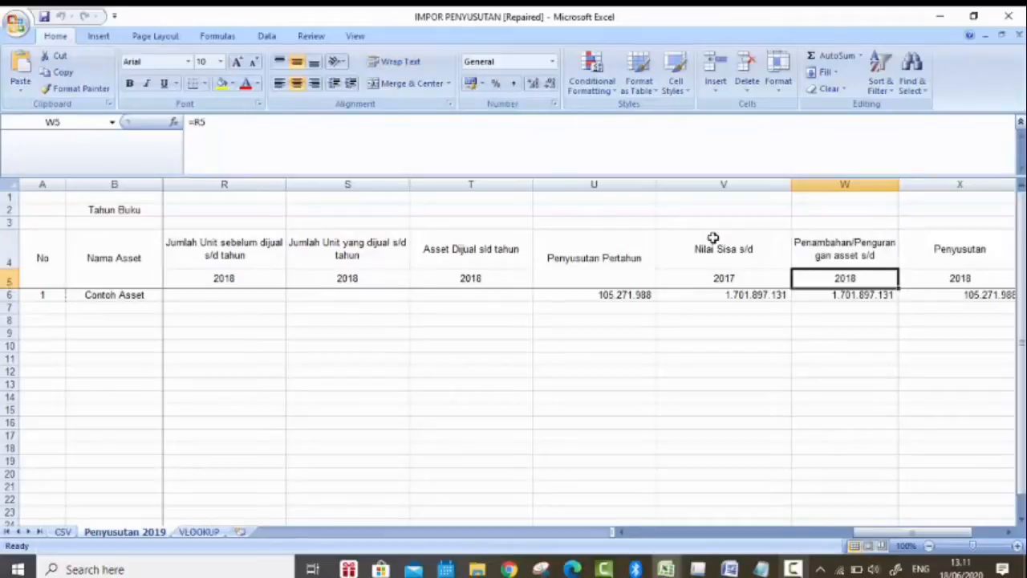
Step: Inspect the Penyusutan column's 2018 year cell and the depreciation formula behind its Contoh Asset value
{"action": "key", "text": "Down"}
{"action": "key", "text": "Right"}
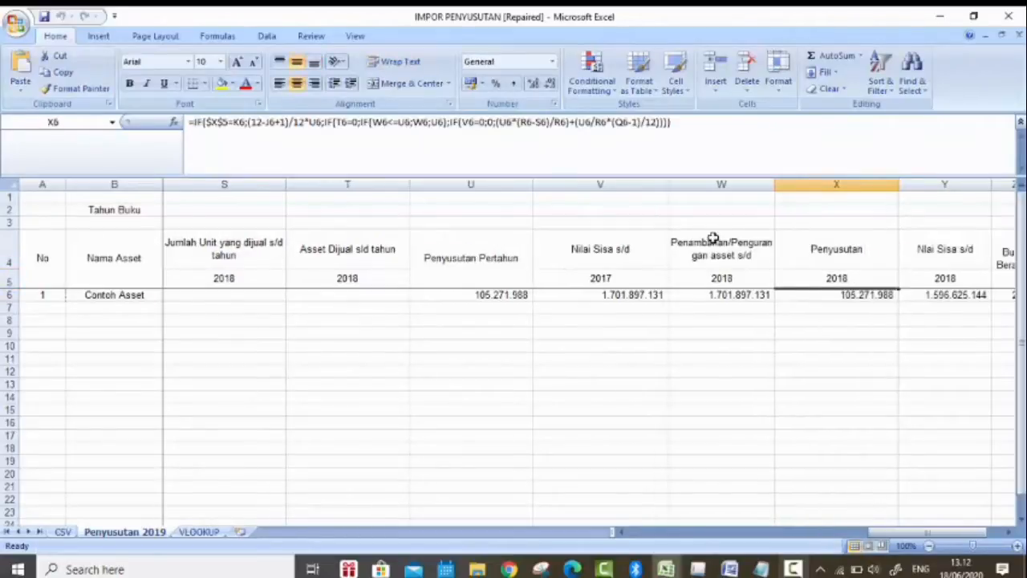
{"action": "key", "text": "Up"}
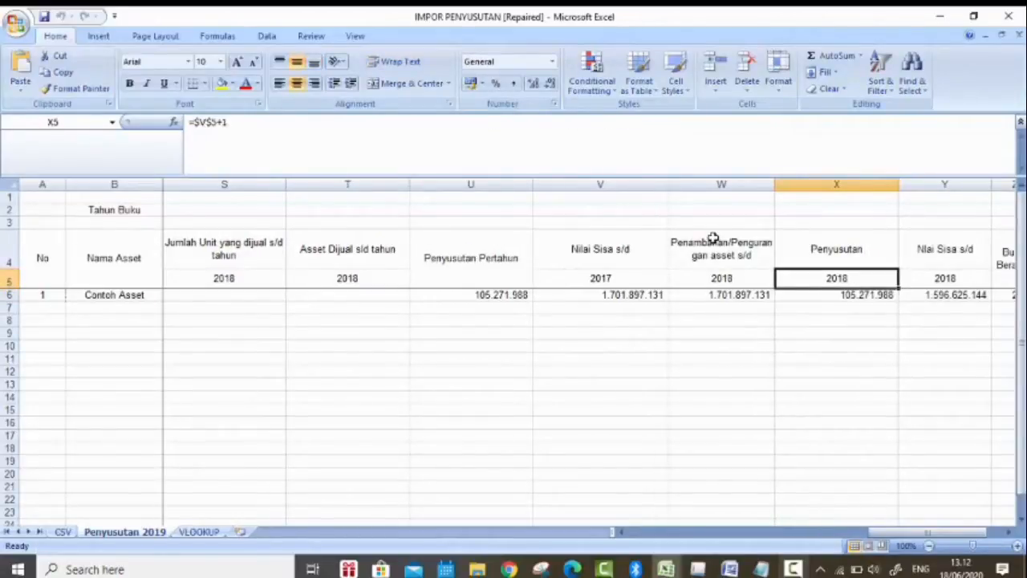
{"action": "key", "text": "Up"}
{"action": "key", "text": "Down"}
{"action": "key", "text": "Down"}
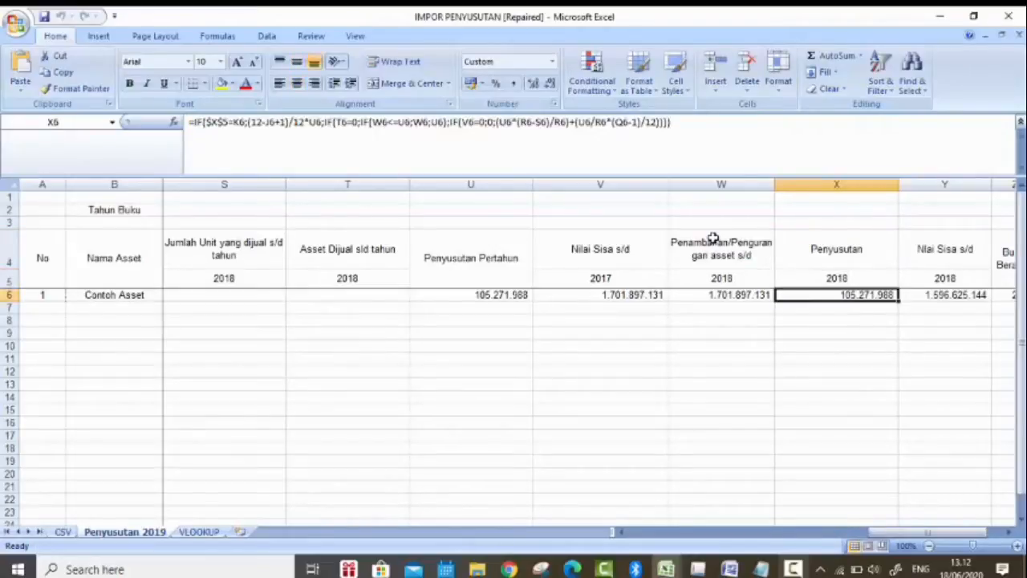
Step: Inspect the closing Nilai Sisa s/d column for 2018 and the formula in its Contoh Asset row
{"action": "key", "text": "Right"}
{"action": "key", "text": "Right"}
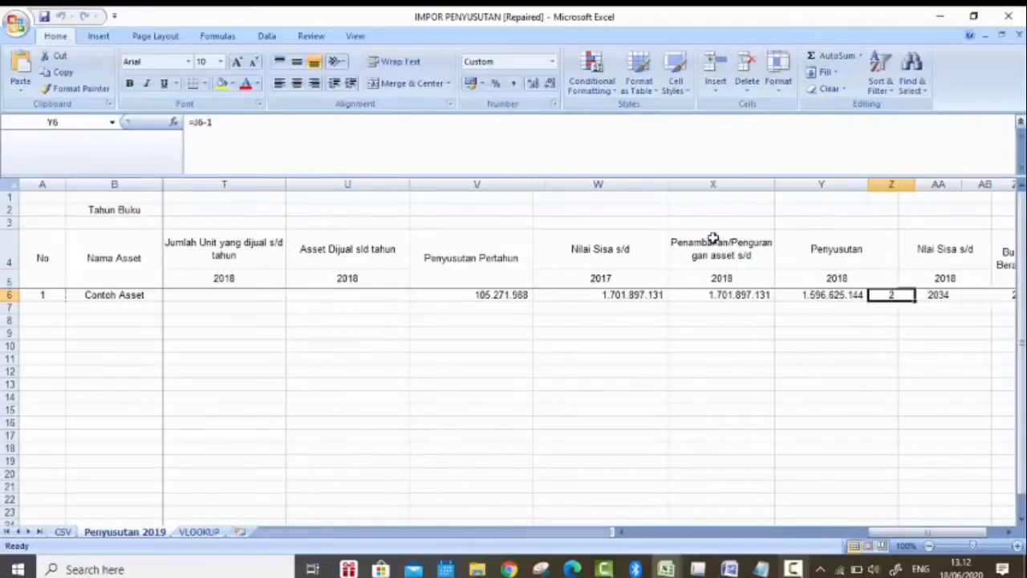
{"action": "key", "text": "Left"}
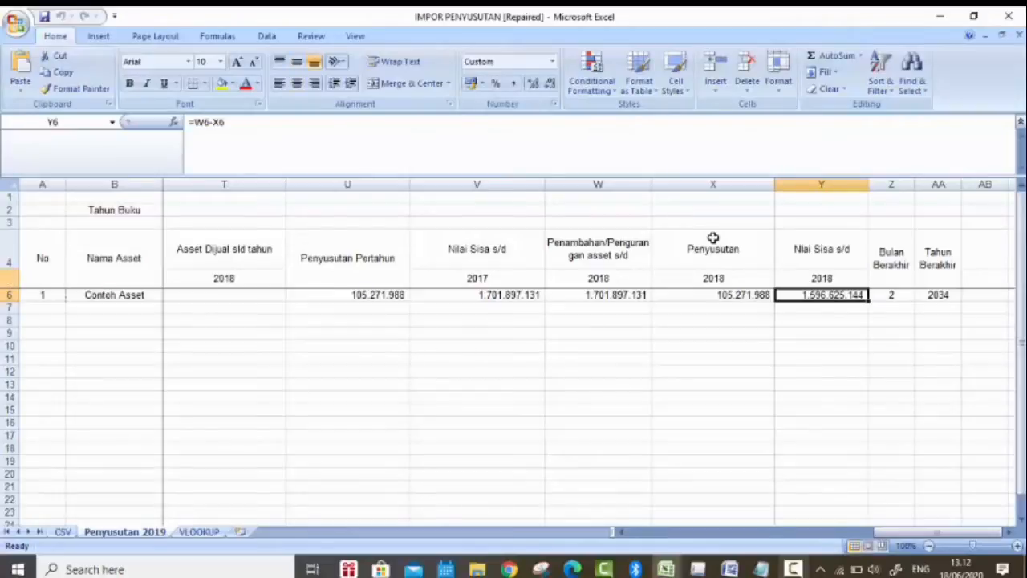
{"action": "key", "text": "Up"}
{"action": "key", "text": "Down"}
Step: Examine the Bulan Berakhir and Tahun Berakhir columns and the formulas in their Contoh Asset cells
{"action": "key", "text": "Right"}
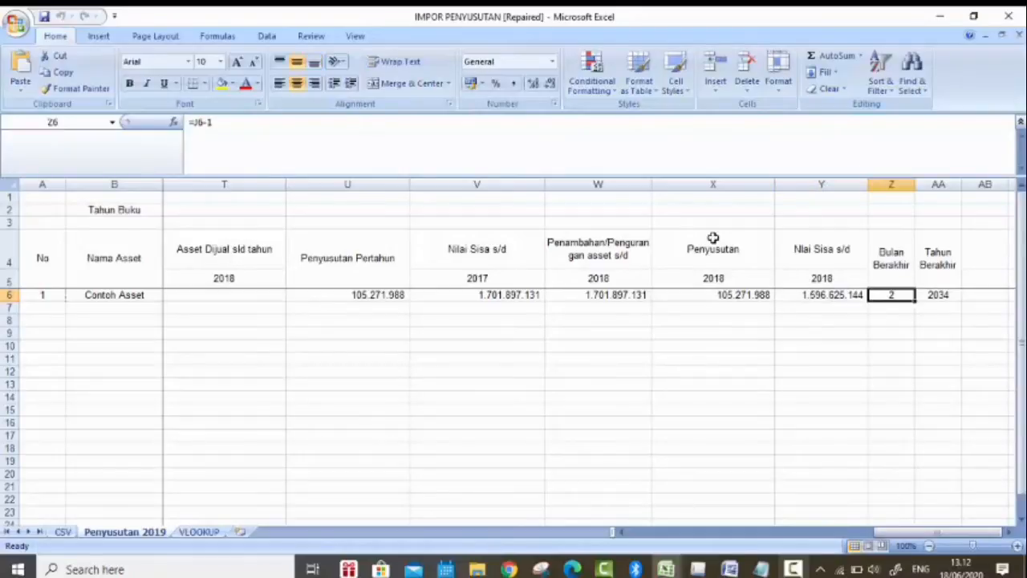
{"action": "key", "text": "Up"}
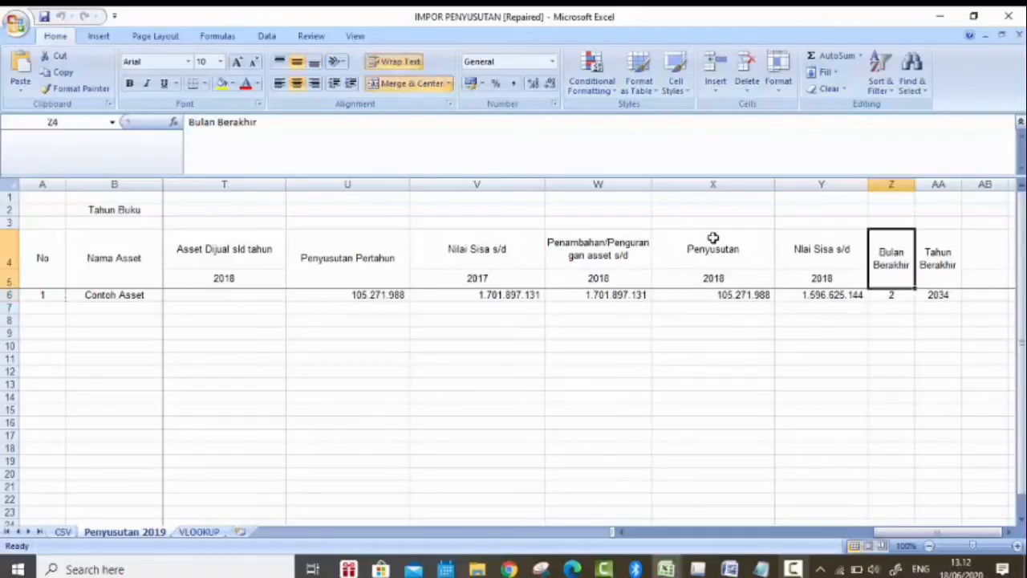
{"action": "key", "text": "Down"}
{"action": "key", "text": "Up"}
{"action": "key", "text": "Right"}
{"action": "key", "text": "Down"}
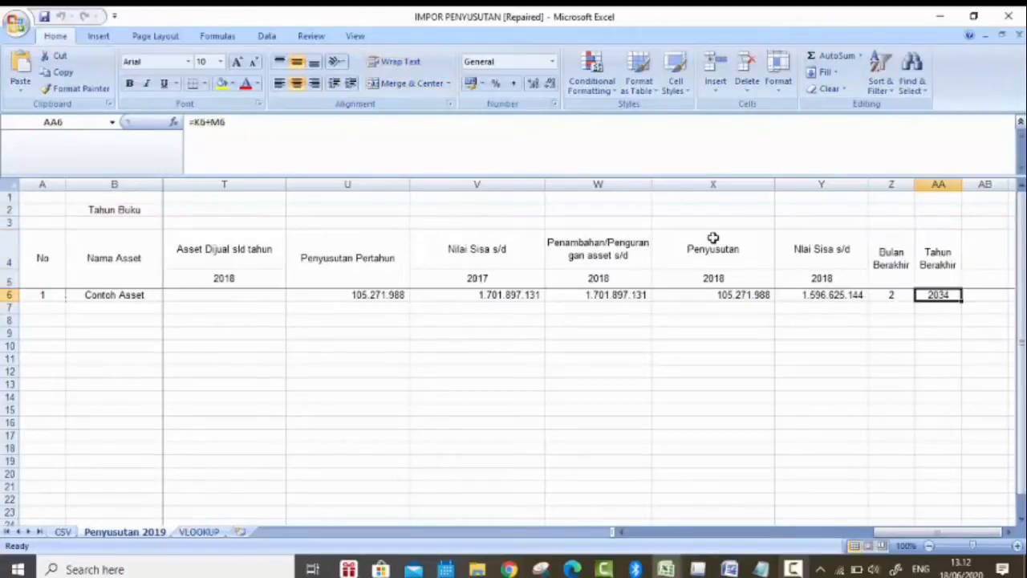
Step: Return to the start of the table and review the No, Nama Asset and 50%? columns
{"action": "key", "text": "Left"}
{"action": "key", "text": "Left"}
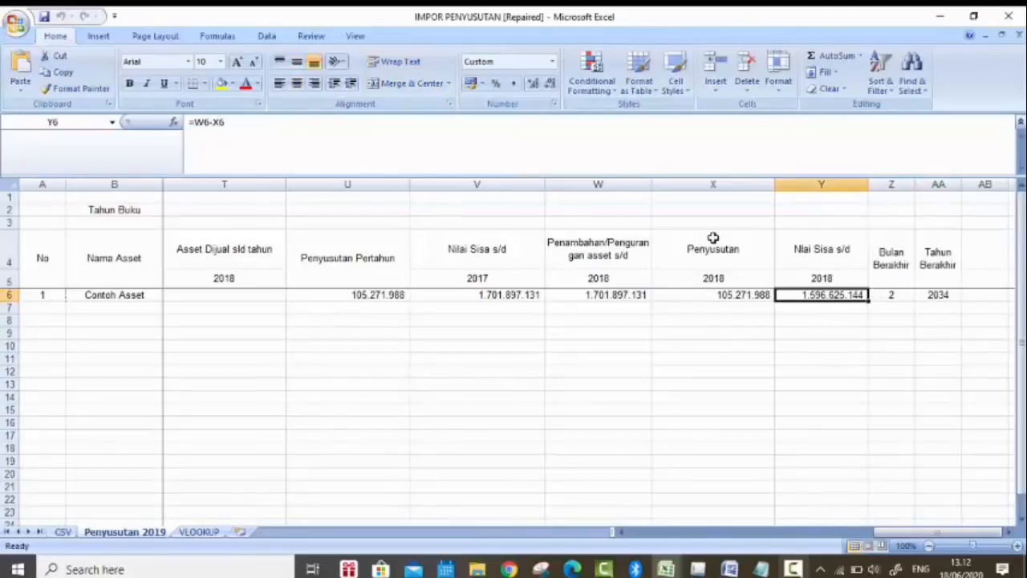
{"action": "key", "text": "Left"}
{"action": "key", "text": "Left"}
{"action": "key", "text": "Left"}
{"action": "key", "text": "Left"}
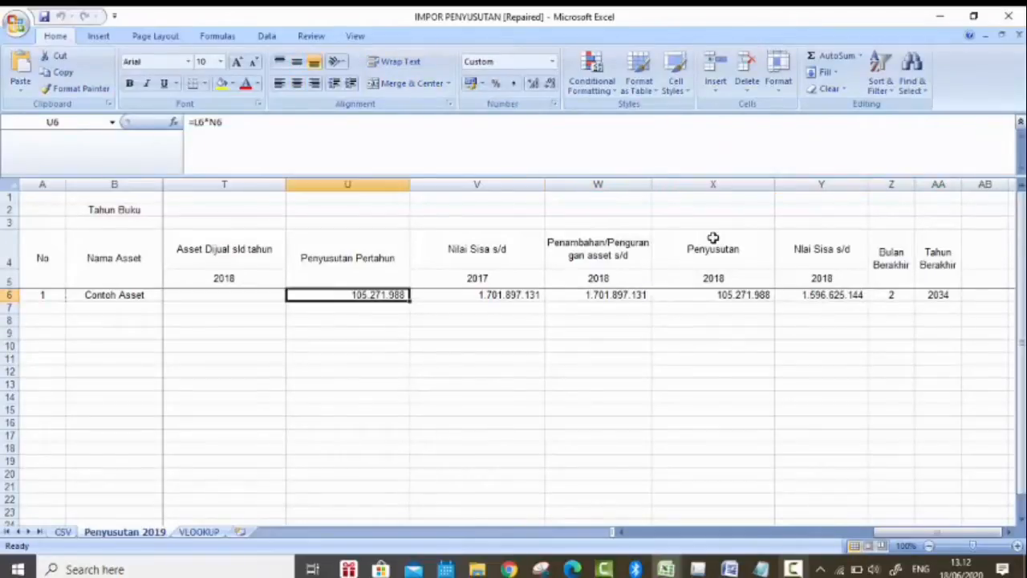
{"action": "key", "text": "Left"}
{"action": "key", "text": "Left"}
{"action": "key", "text": "Left"}
{"action": "key", "text": "Left"}
{"action": "key", "text": "Left"}
{"action": "key", "text": "Left"}
{"action": "key", "text": "Left"}
{"action": "key", "text": "Left"}
{"action": "key", "text": "Left"}
{"action": "key", "text": "Left"}
{"action": "key", "text": "Left"}
{"action": "key", "text": "Left"}
{"action": "key", "text": "Left"}
{"action": "key", "text": "Left"}
{"action": "key", "text": "Left"}
{"action": "key", "text": "Left"}
{"action": "key", "text": "Left"}
{"action": "key", "text": "Left"}
{"action": "key", "text": "Left"}
{"action": "key", "text": "Left"}
{"action": "key", "text": "Up"}
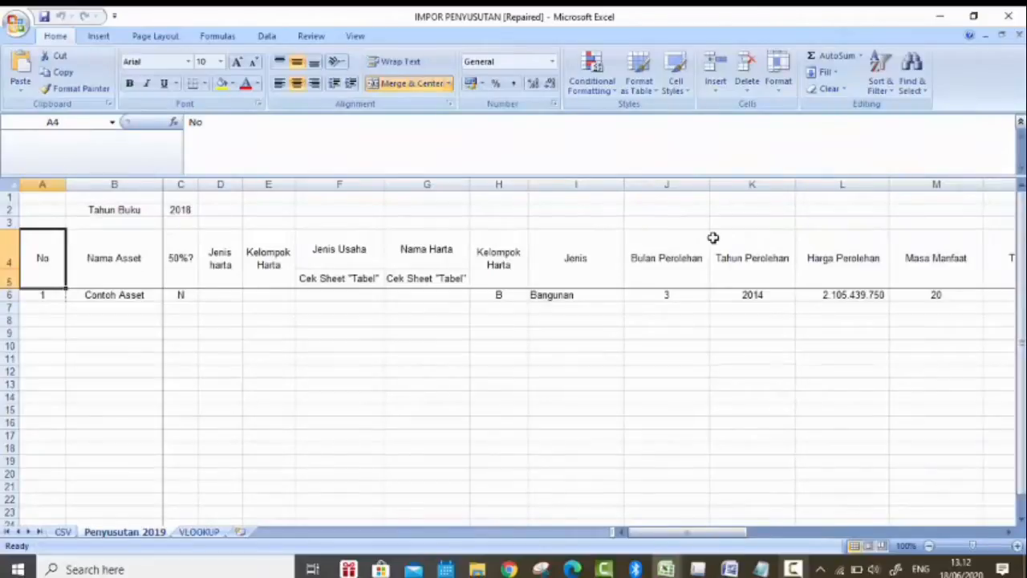
{"action": "key", "text": "Right"}
{"action": "key", "text": "Right"}
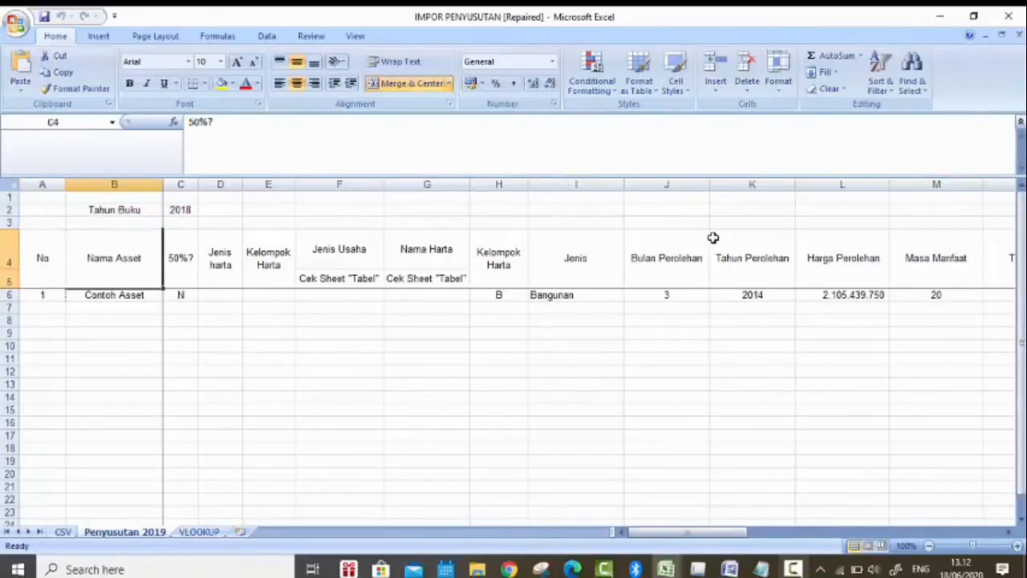
{"action": "key", "text": "Down"}
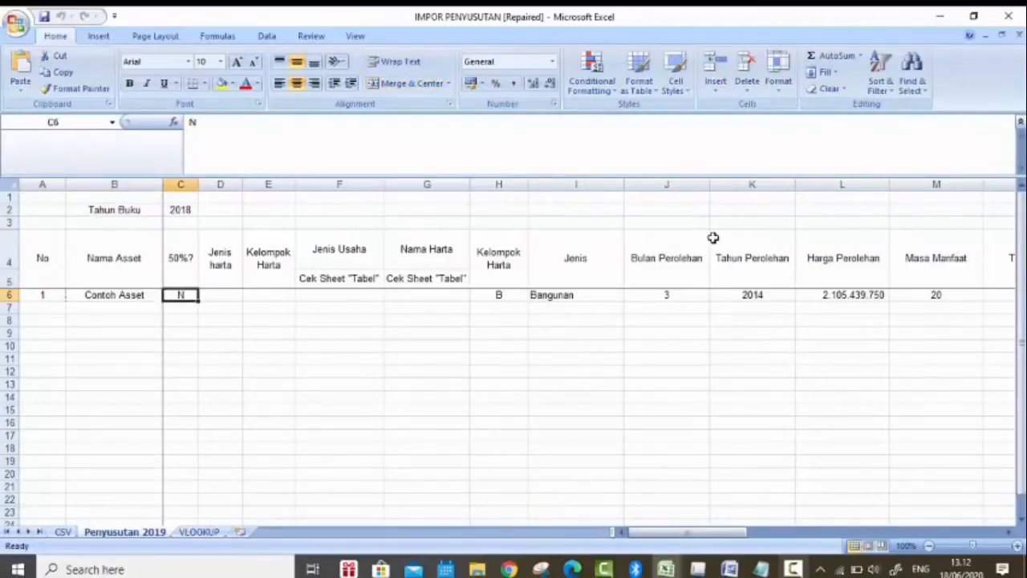
{"action": "key", "text": "Up"}
{"action": "key", "text": "Left"}
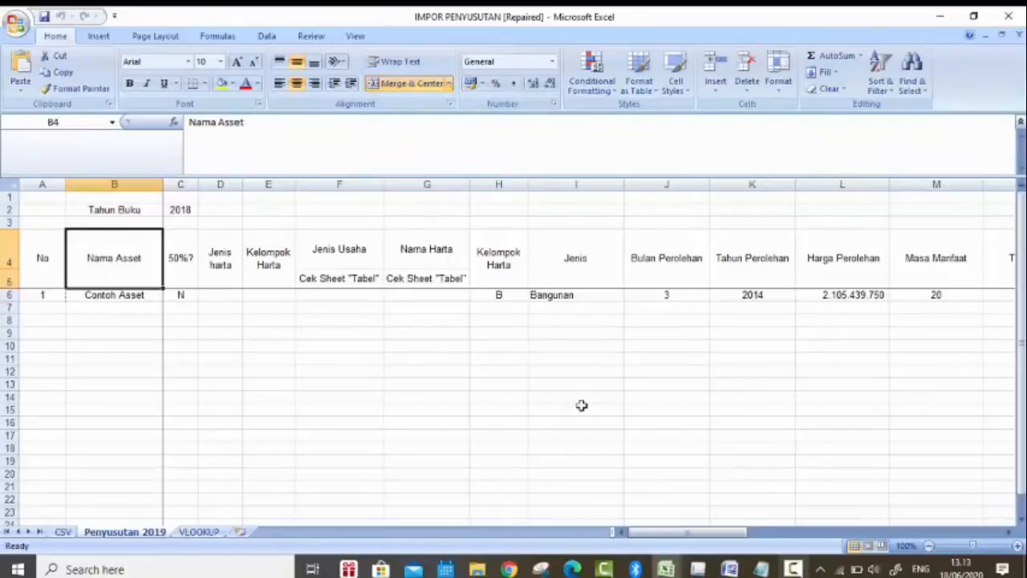
Step: Copy the Deskripsi Asset entries from Building 01 downward in the Fixed Assets sheet into Nama Asset from B6 in IMPOR PENYUSUTAN
{"action": "left_click", "coordinate": [674, 568]}
{"action": "left_click", "coordinate": [424, 481]}
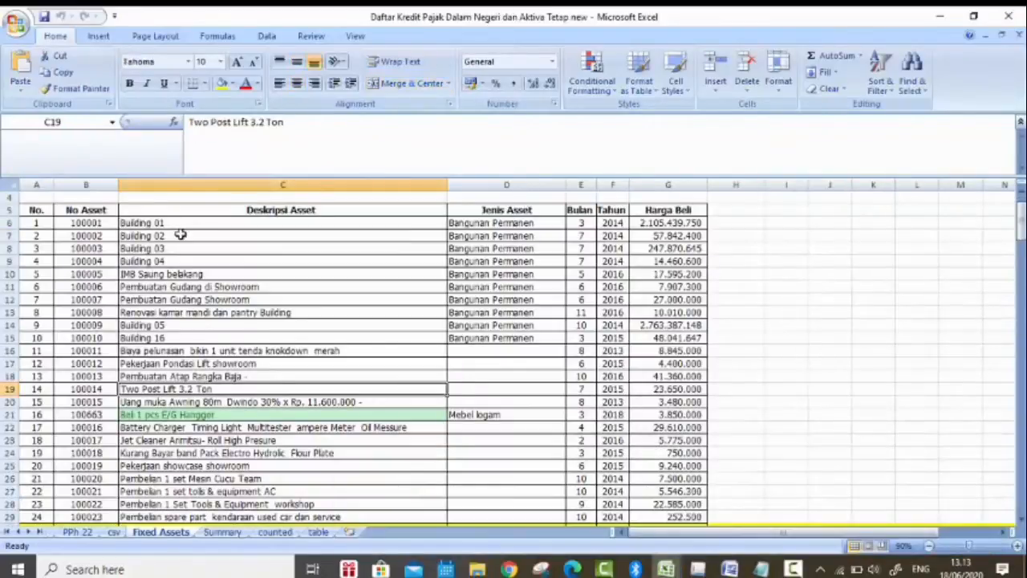
{"action": "left_click", "coordinate": [188, 223]}
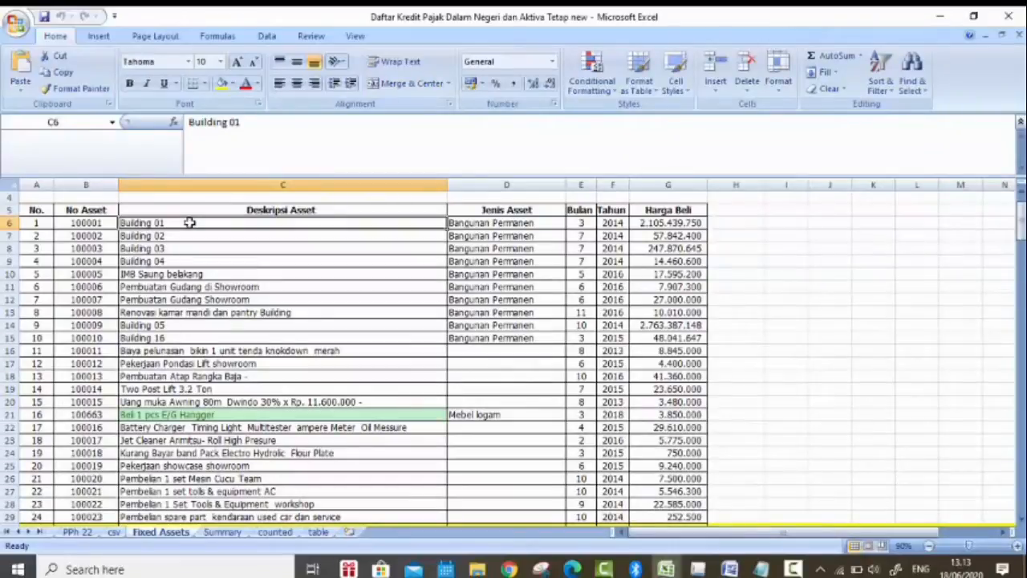
{"action": "key", "text": "ctrl+shift+Down"}
{"action": "key", "text": "ctrl+c"}
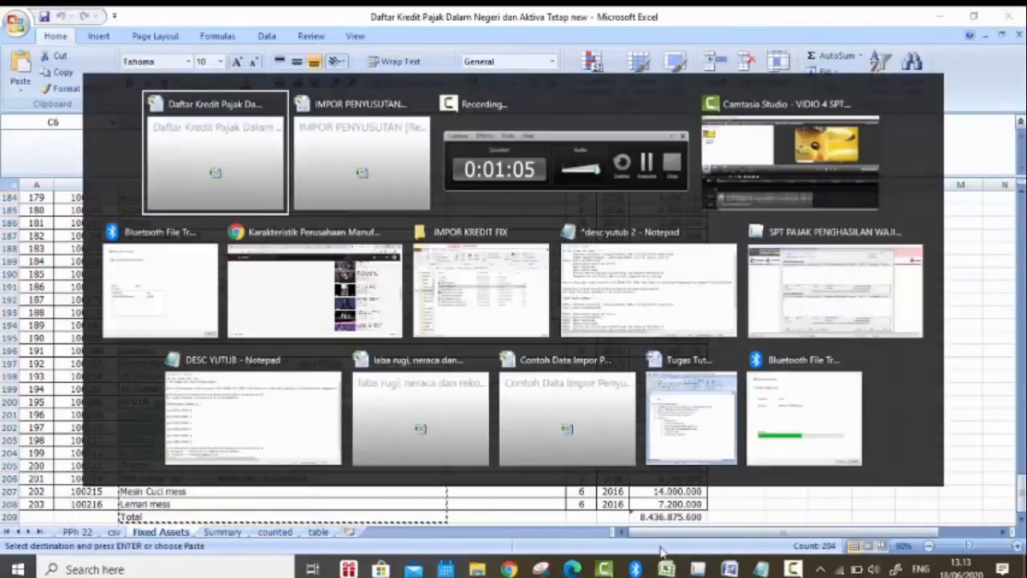
{"action": "key", "text": "alt+Tab"}
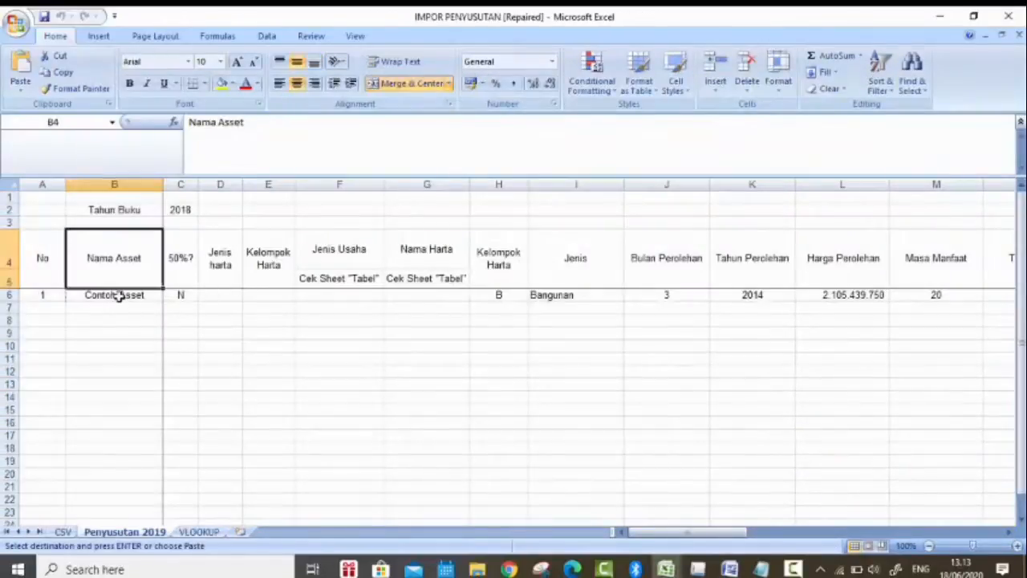
{"action": "left_click", "coordinate": [115, 295]}
{"action": "key", "text": "ctrl+v"}
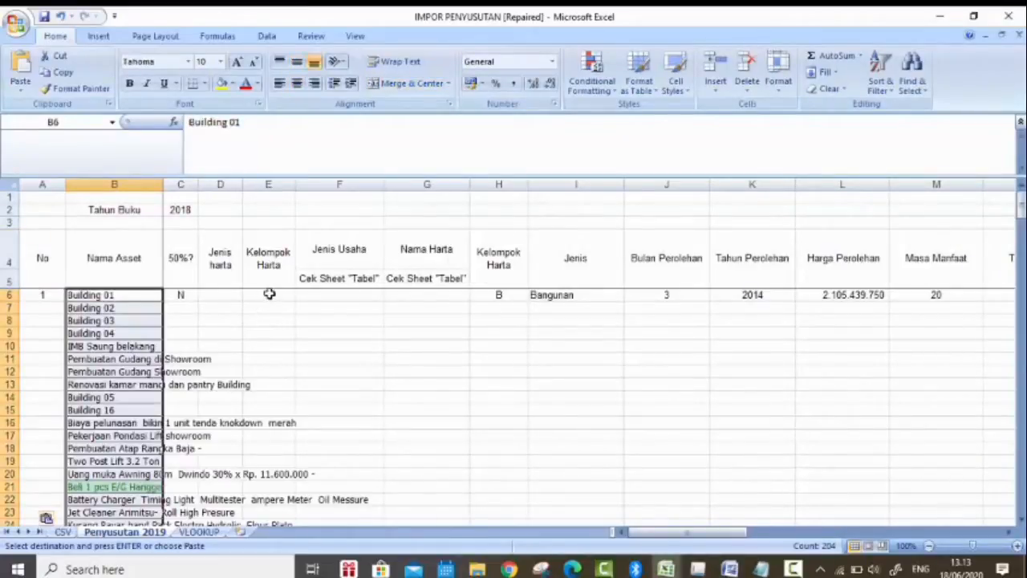
Step: Copy all Bulan, Tahun and Harga Beli values from Fixed Assets into Bulan Perolehan, Tahun Perolehan and Harga Perolehan, starting at J6
{"action": "key", "text": "alt+Tab"}
{"action": "key", "text": "alt+Tab"}
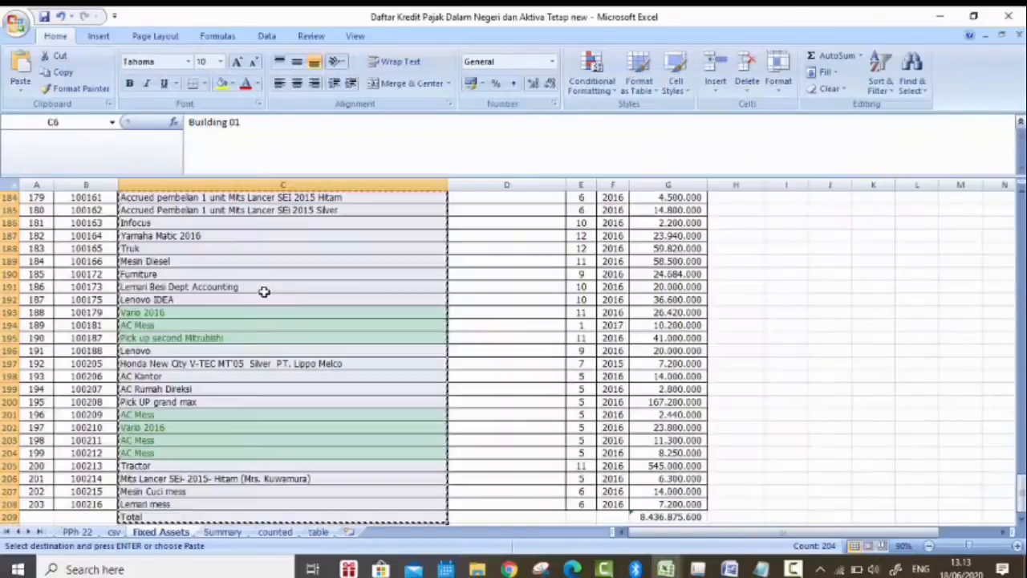
{"action": "scroll", "coordinate": [484, 276], "scroll_direction": "up", "scroll_amount": 20}
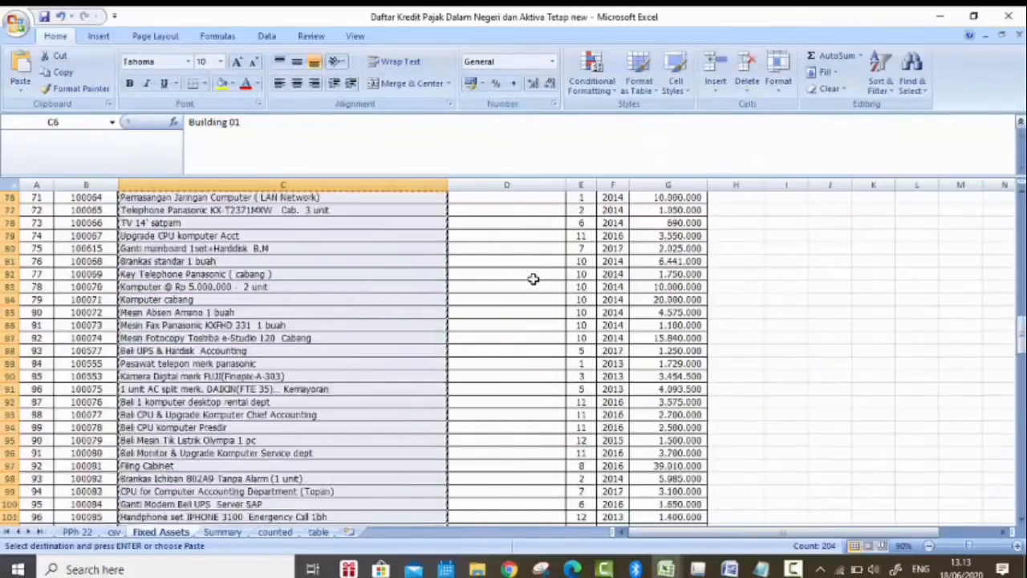
{"action": "scroll", "coordinate": [532, 279], "scroll_direction": "up", "scroll_amount": 20}
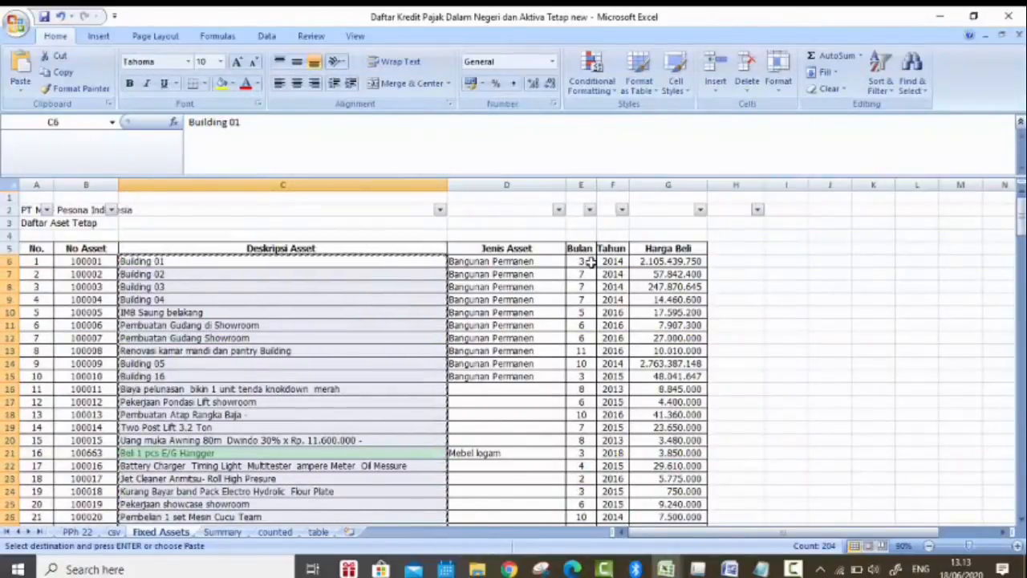
{"action": "left_click_drag", "start_coordinate": [590, 263], "coordinate": [653, 269]}
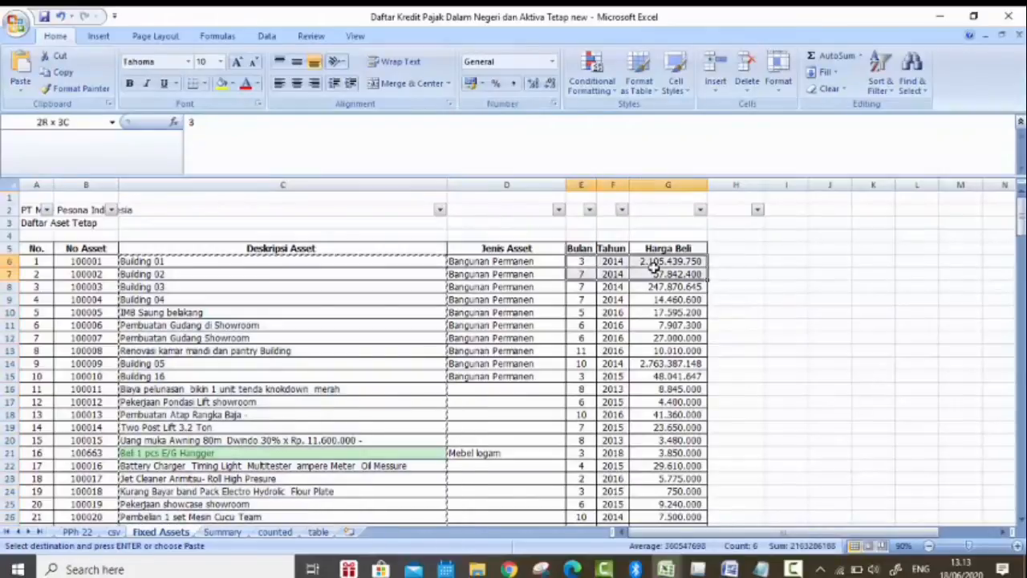
{"action": "left_click", "coordinate": [634, 298]}
{"action": "left_click_drag", "start_coordinate": [580, 262], "coordinate": [643, 264]}
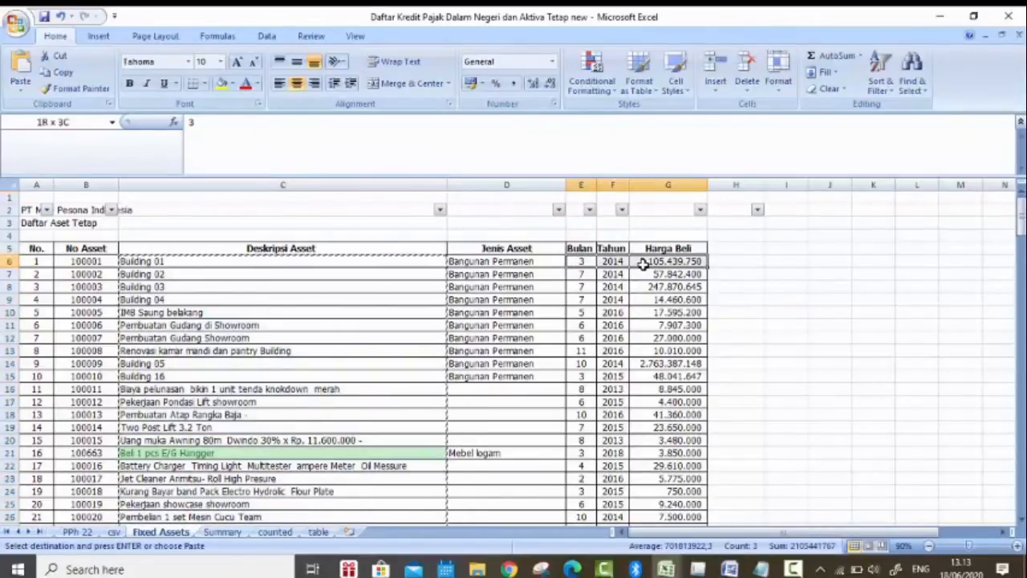
{"action": "key", "text": "ctrl+shift+Down"}
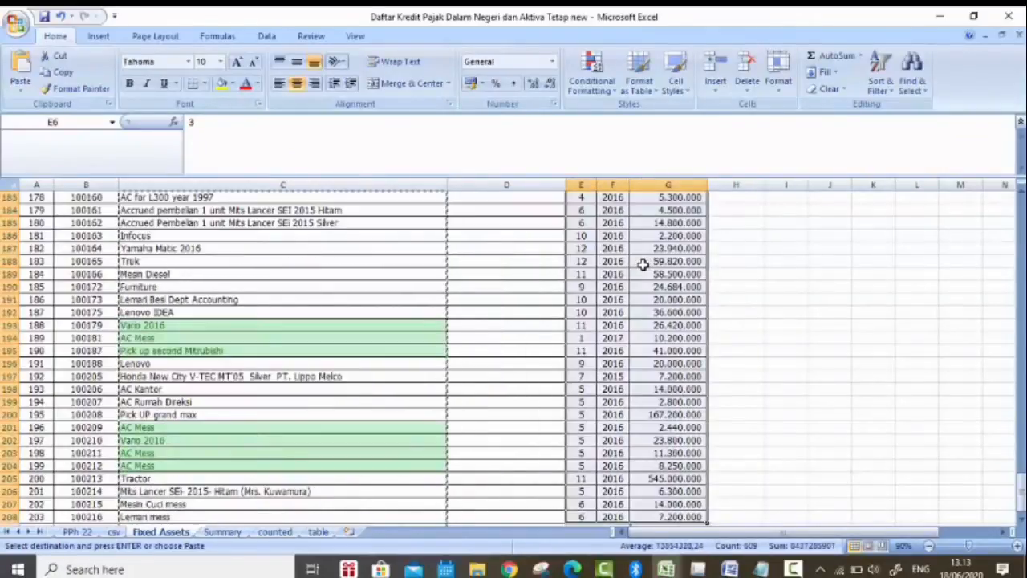
{"action": "key", "text": "ctrl+c"}
{"action": "key", "text": "alt+Tab"}
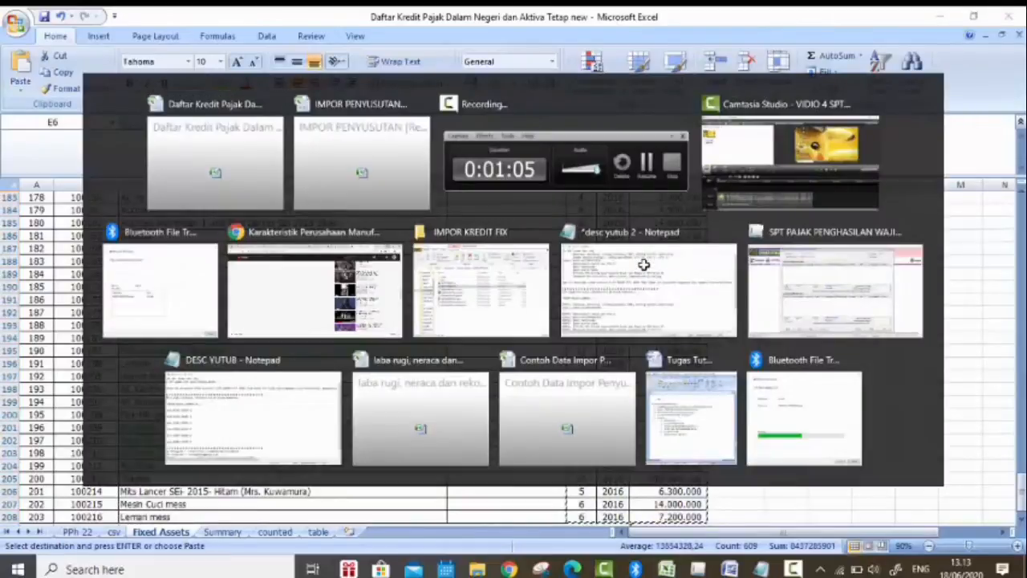
{"action": "key", "text": "ctrl+v"}
Step: Copy the Jenis Asset entries, including blanks, from D6 downward in Fixed Assets into the Jenis column from I6 of Penyusutan 2019
{"action": "key", "text": "alt+Tab"}
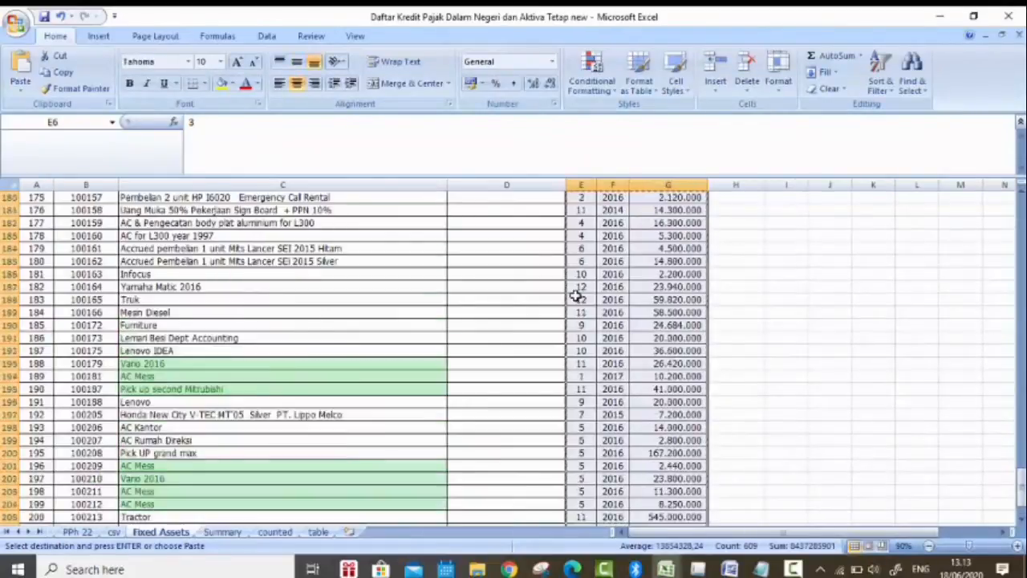
{"action": "scroll", "coordinate": [576, 295], "scroll_direction": "up", "scroll_amount": 18}
{"action": "left_click_drag", "start_coordinate": [1021, 392], "coordinate": [1020, 210]}
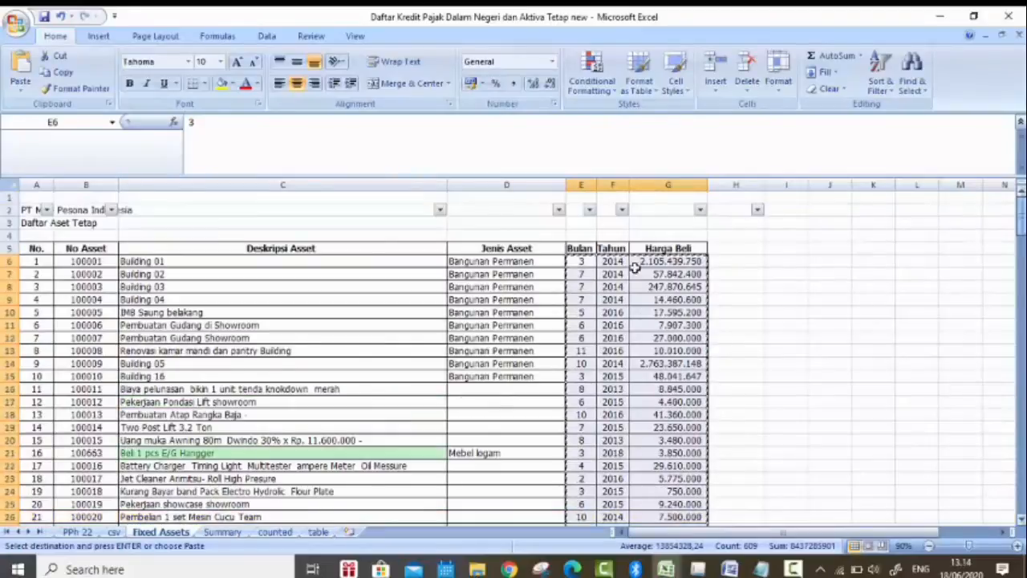
{"action": "left_click", "coordinate": [534, 261]}
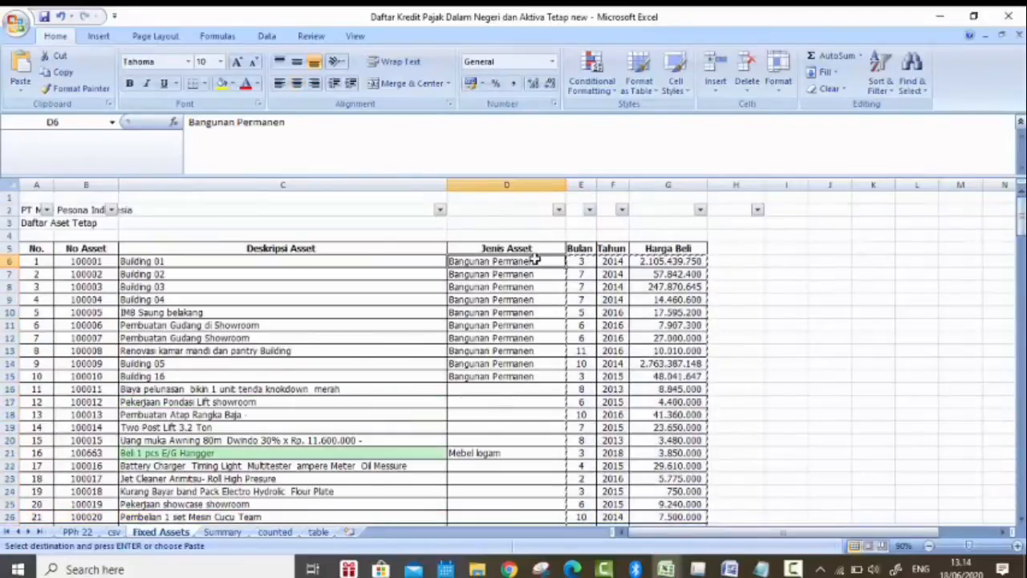
{"action": "key", "text": "ctrl+shift+Down"}
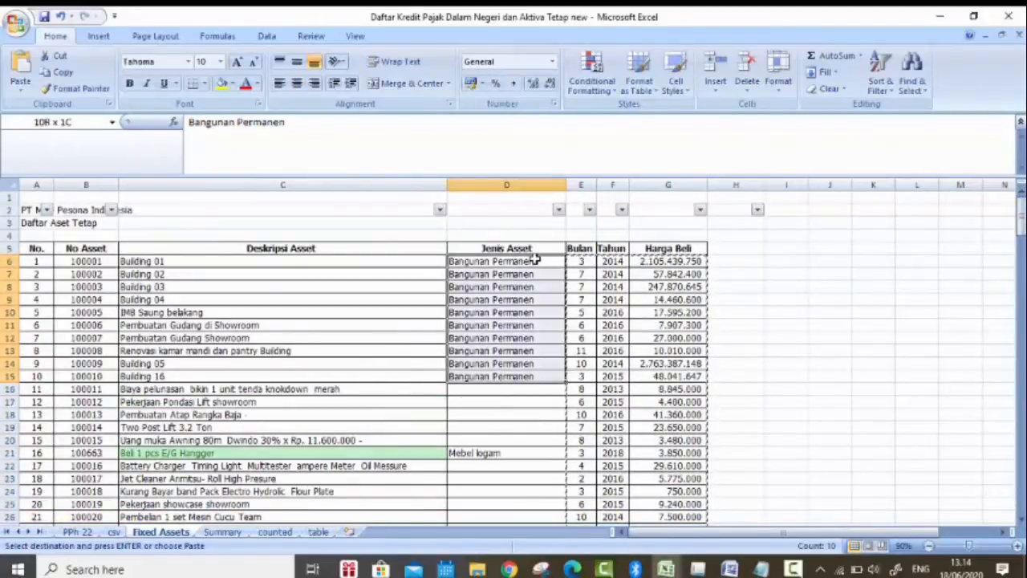
{"action": "key", "text": "ctrl+shift+Down"}
{"action": "key", "text": "ctrl+shift+Down"}
{"action": "key", "text": "ctrl+shift+Down"}
{"action": "key", "text": "ctrl+shift+Down"}
{"action": "key", "text": "ctrl+shift+Down"}
{"action": "key", "text": "ctrl+shift+Down"}
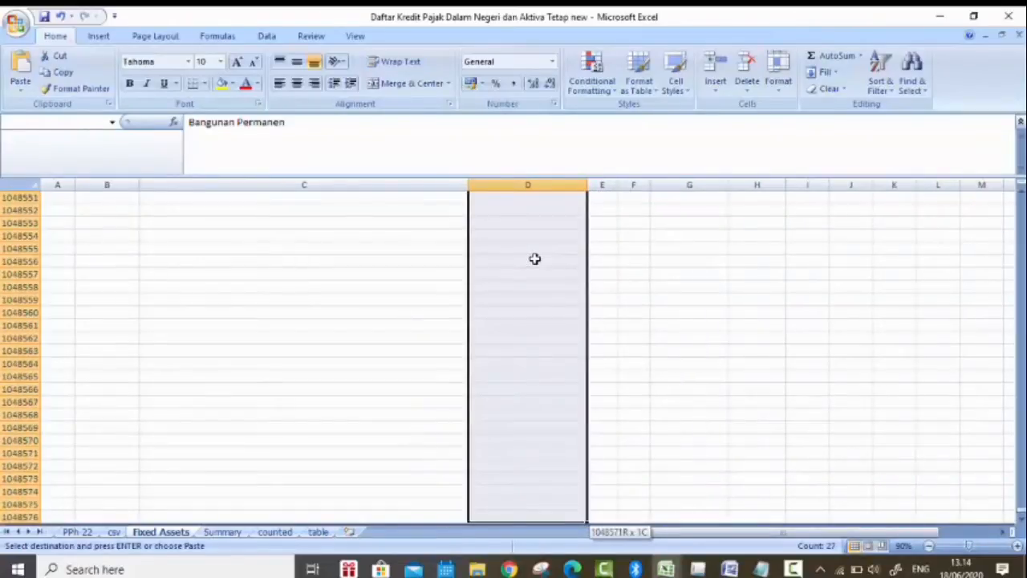
{"action": "key", "text": "ctrl+shift+Up"}
{"action": "key", "text": "alt+Tab"}
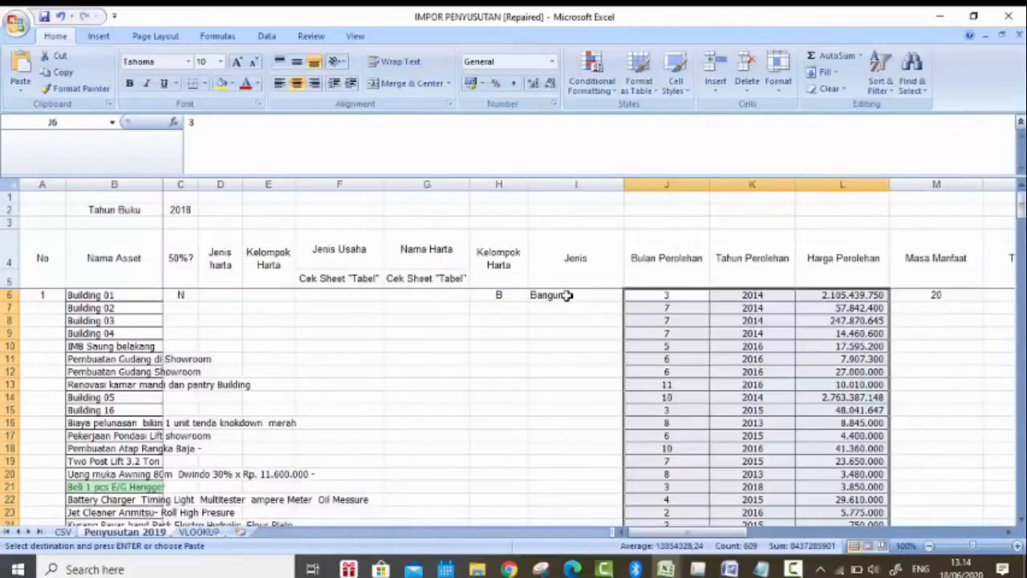
{"action": "left_click", "coordinate": [584, 185]}
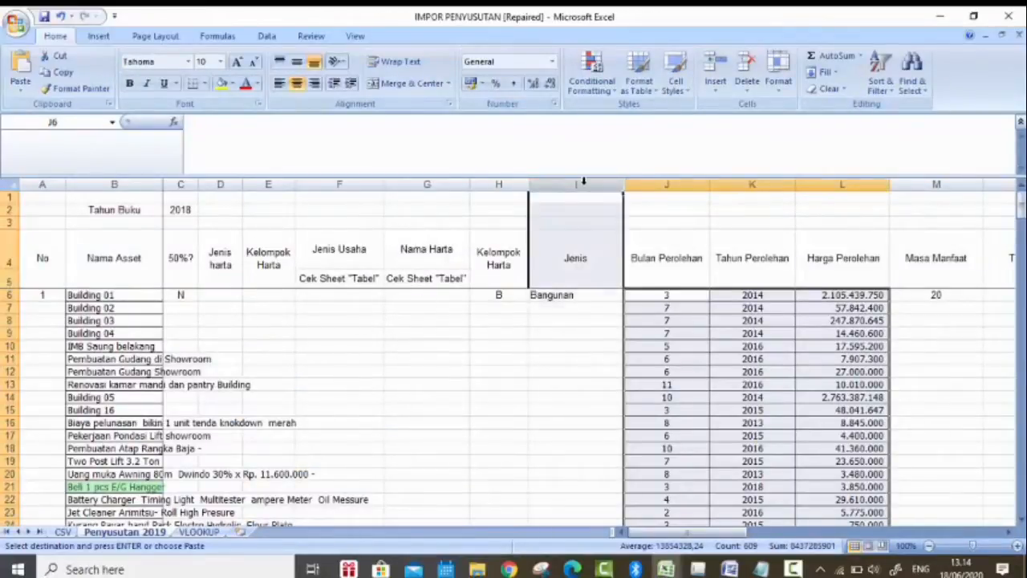
{"action": "left_click", "coordinate": [591, 297]}
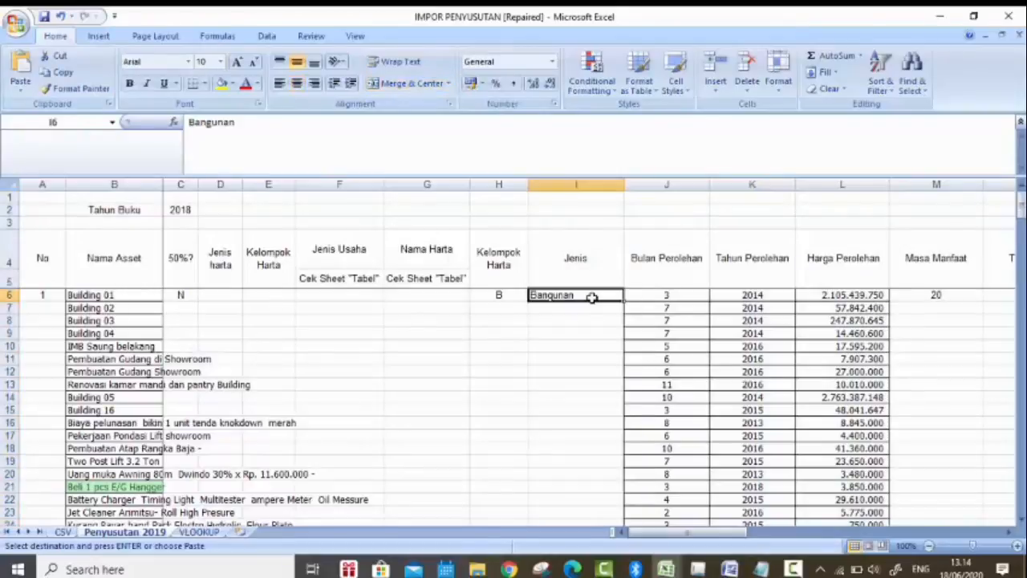
{"action": "key", "text": "ctrl+v"}
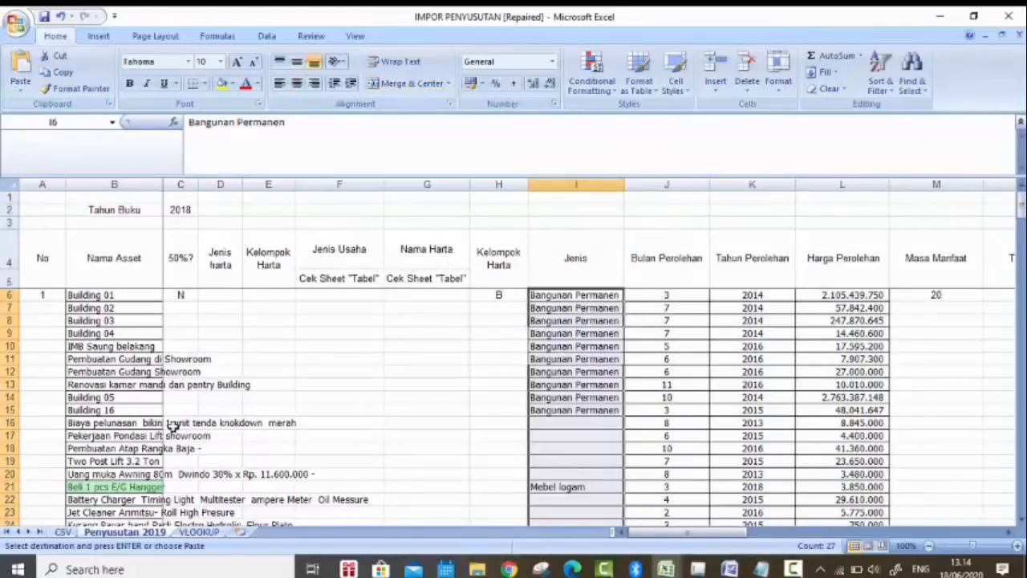
Step: Remove all cell borders from B6 to L209 in the asset table and widen the Nama Asset column to fit its text
{"action": "scroll", "coordinate": [395, 323], "scroll_direction": "down", "scroll_amount": 1}
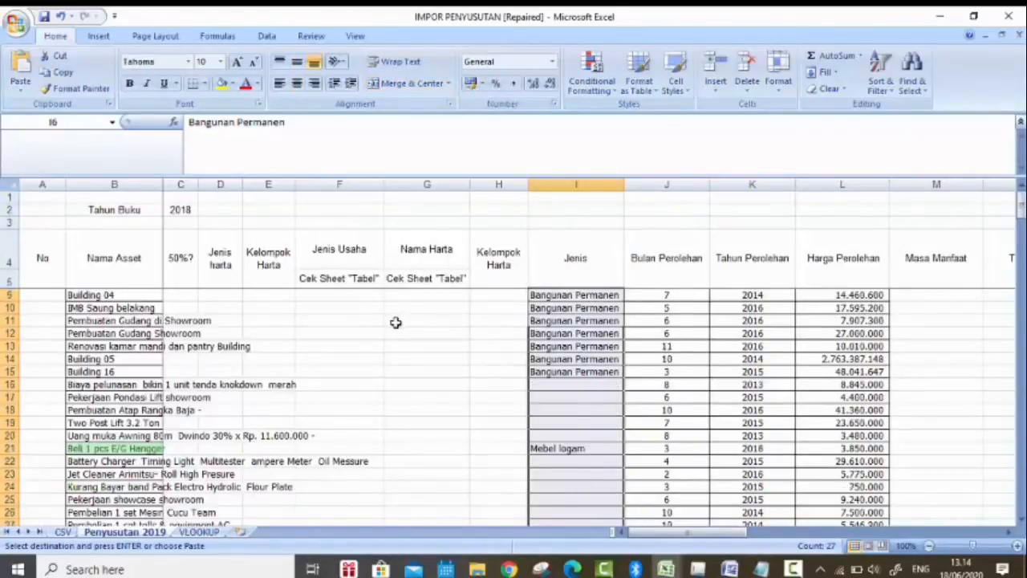
{"action": "scroll", "coordinate": [395, 323], "scroll_direction": "up", "scroll_amount": 1}
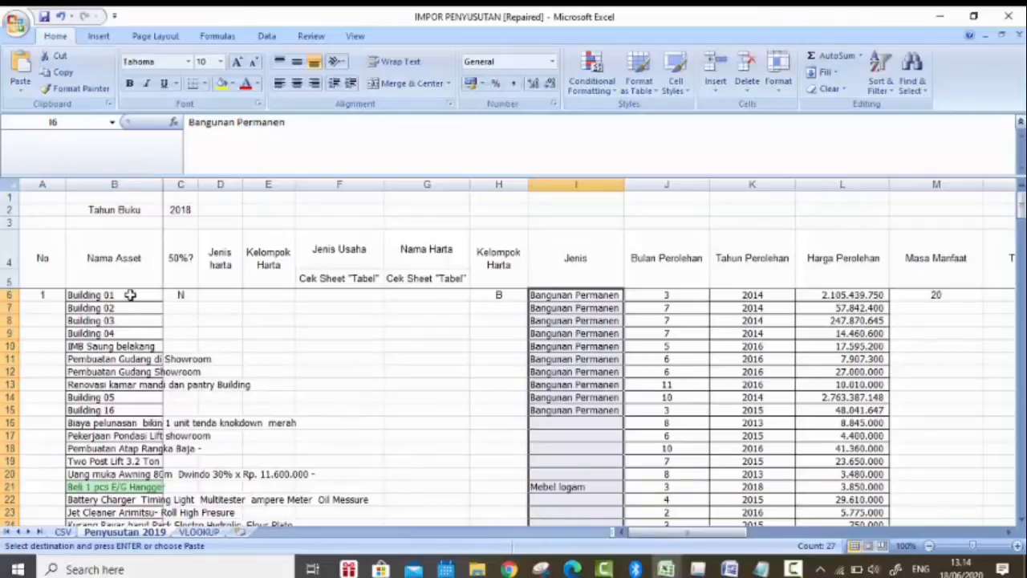
{"action": "left_click_drag", "start_coordinate": [130, 295], "coordinate": [824, 369]}
{"action": "key", "text": "ctrl+shift+Down"}
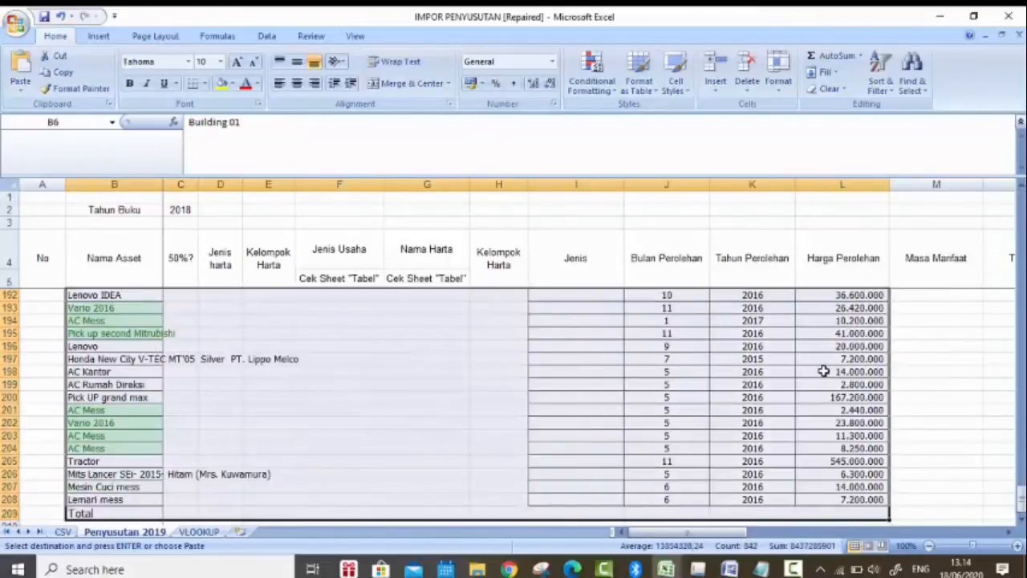
{"action": "left_click", "coordinate": [204, 83]}
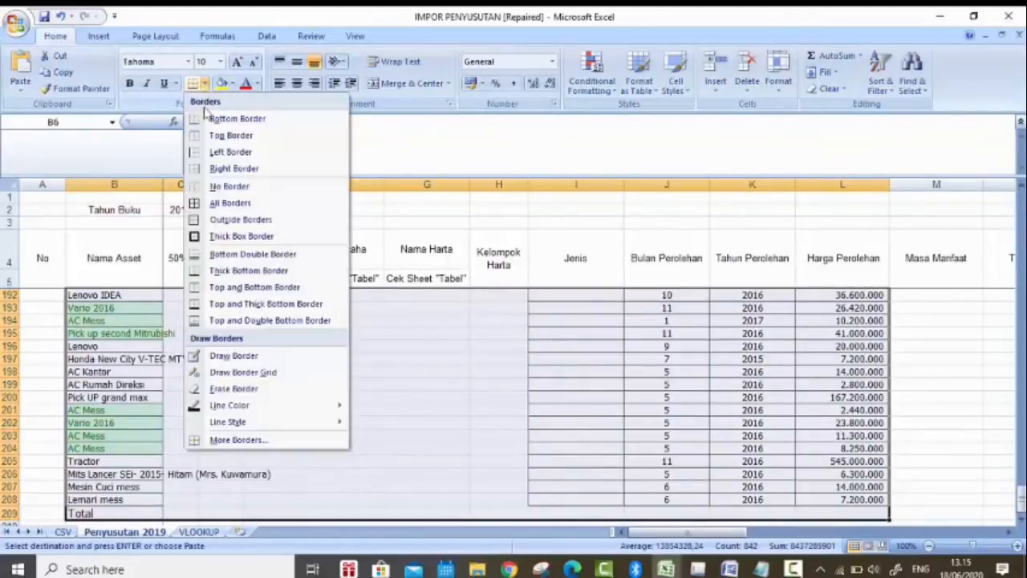
{"action": "left_click", "coordinate": [228, 189]}
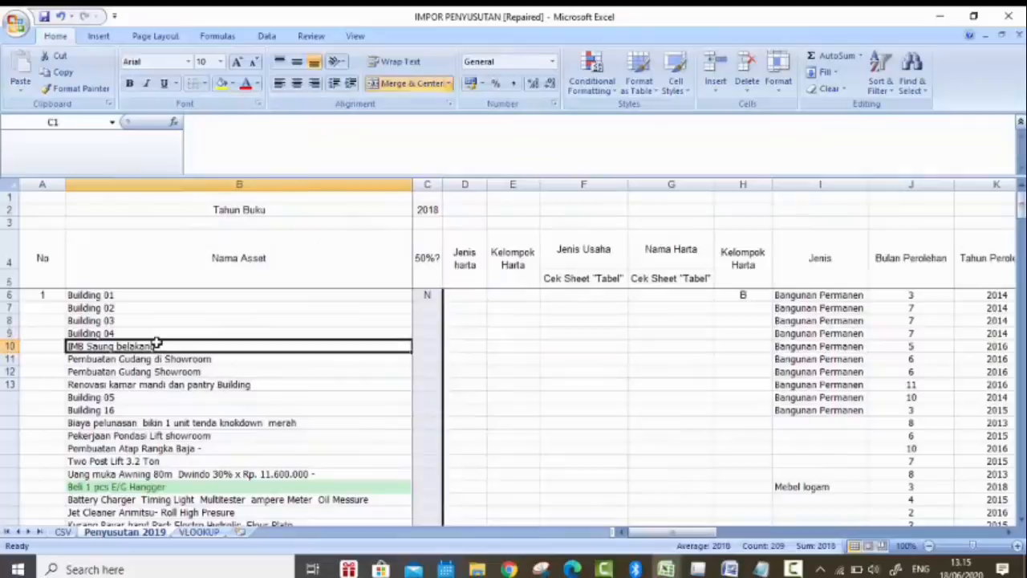
{"action": "left_click", "coordinate": [156, 343]}
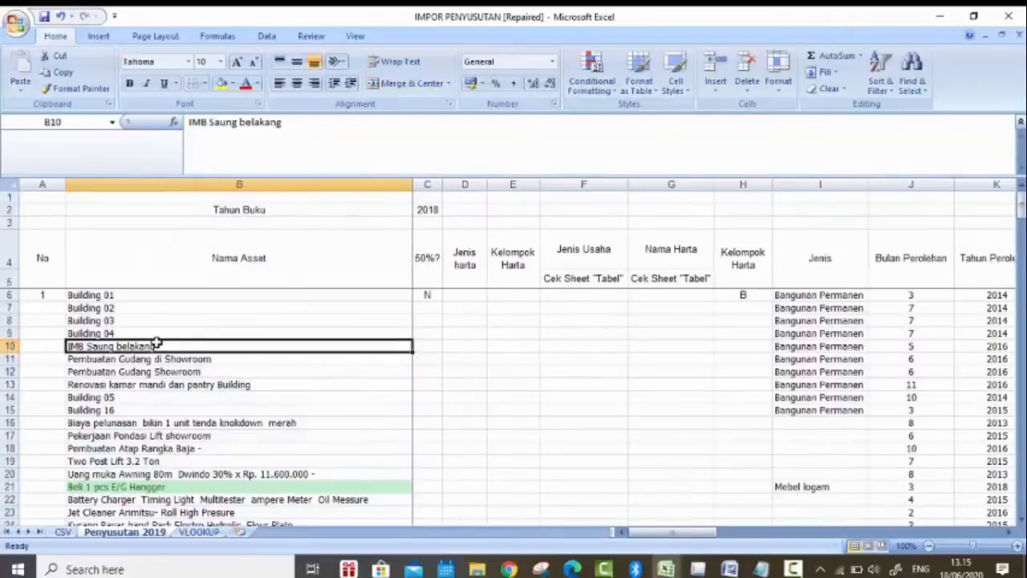
{"action": "scroll", "coordinate": [212, 306], "scroll_direction": "down", "scroll_amount": 2}
{"action": "scroll", "coordinate": [212, 306], "scroll_direction": "up", "scroll_amount": 2}
Step: Number the assets in the No column from A6 to A208 as a series from 1 to 203
{"action": "left_click", "coordinate": [46, 306]}
{"action": "left_click", "coordinate": [47, 295]}
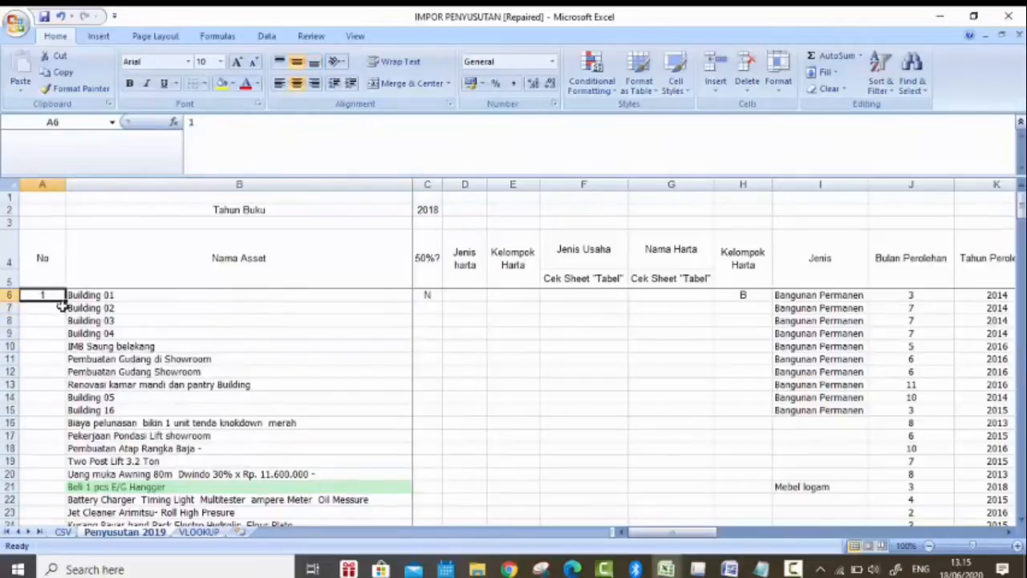
{"action": "left_click_drag", "start_coordinate": [66, 301], "coordinate": [99, 481]}
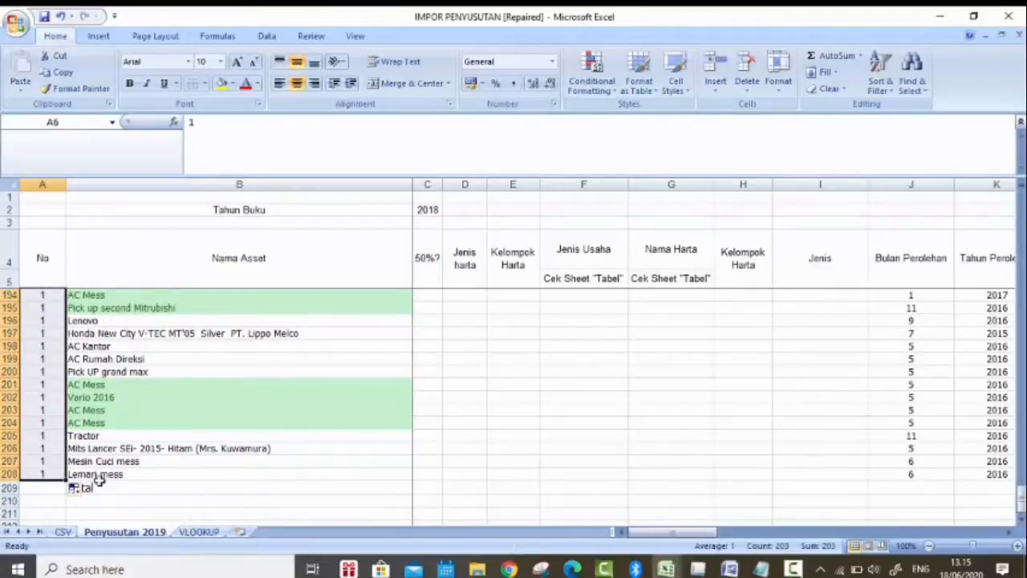
{"action": "left_click", "coordinate": [83, 491]}
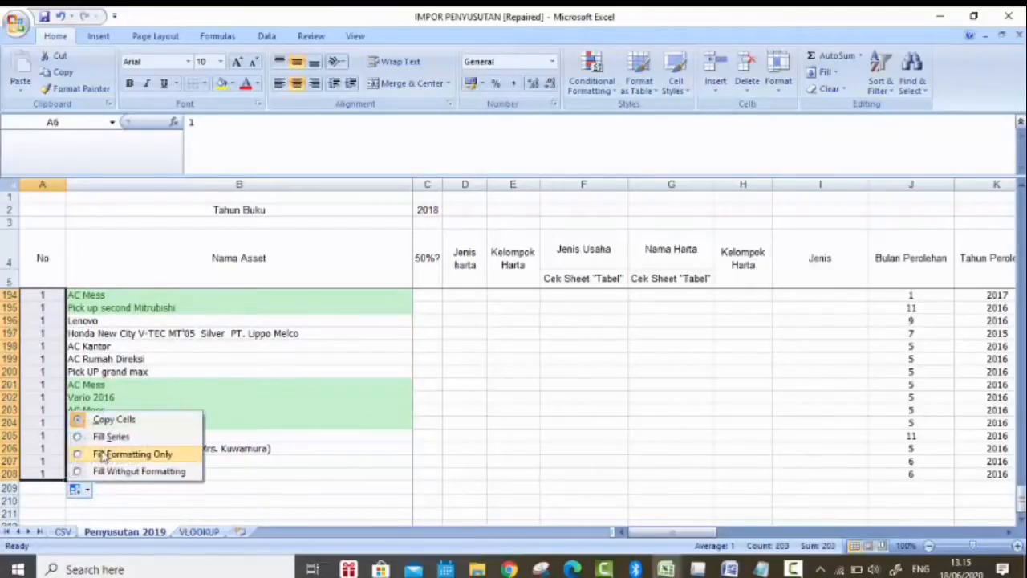
{"action": "left_click", "coordinate": [102, 436]}
{"action": "left_click", "coordinate": [185, 422]}
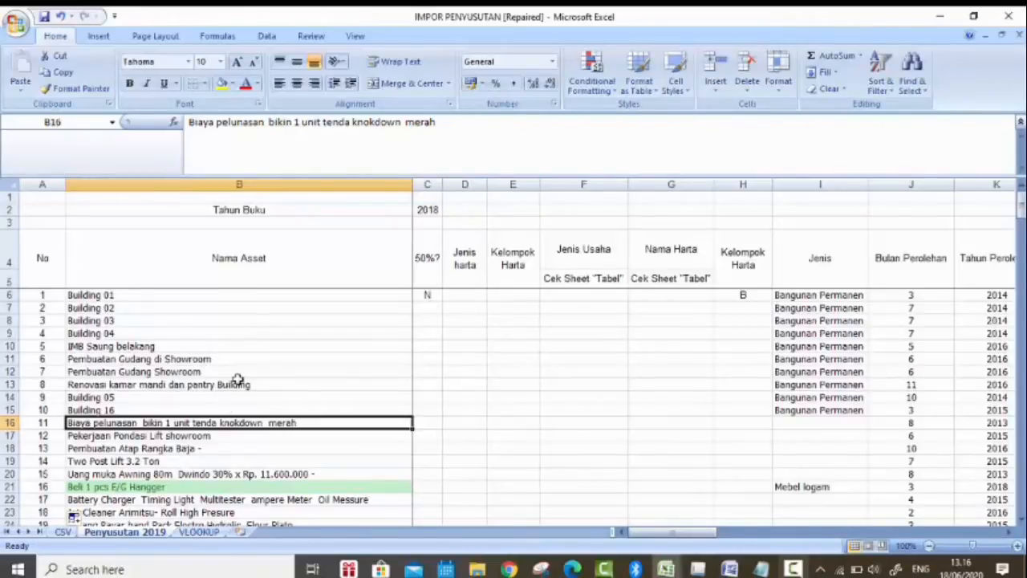
Step: Highlight duplicate values in the Nama Asset column from B6 to B209 with Light Red Fill with Dark Red Text
{"action": "scroll", "coordinate": [238, 379], "scroll_direction": "down", "scroll_amount": 2}
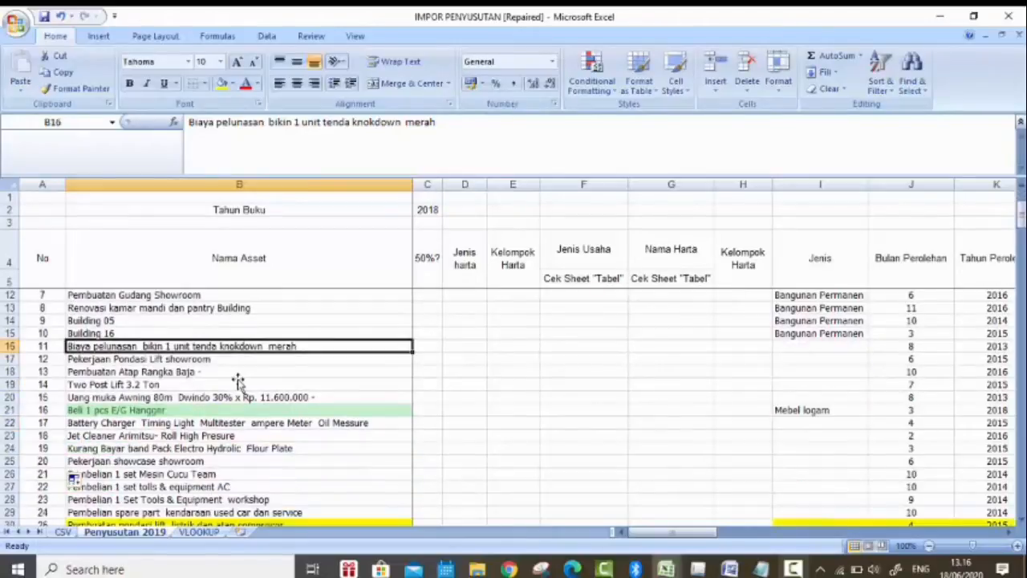
{"action": "scroll", "coordinate": [238, 379], "scroll_direction": "down", "scroll_amount": 2}
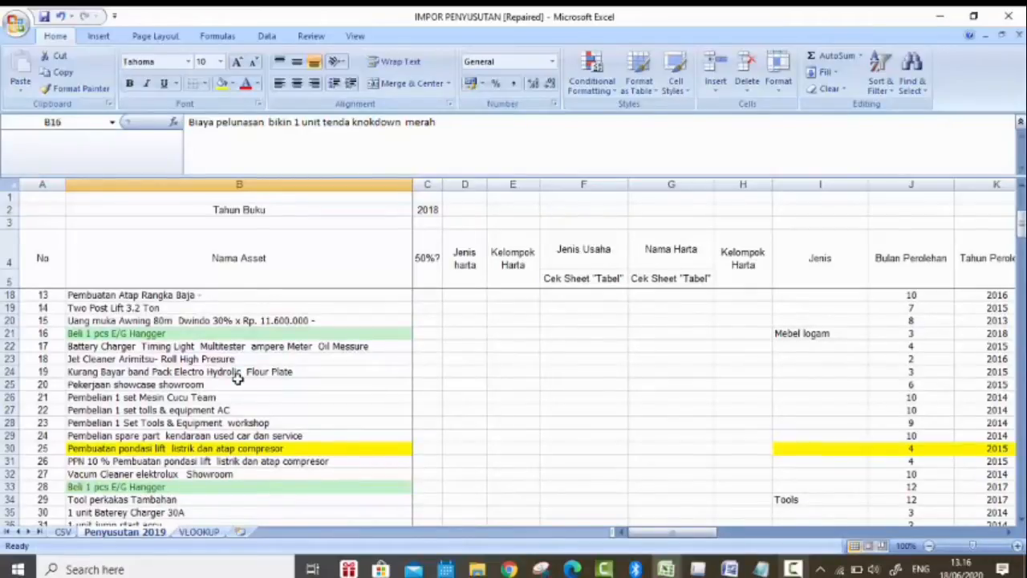
{"action": "scroll", "coordinate": [237, 379], "scroll_direction": "up", "scroll_amount": 4}
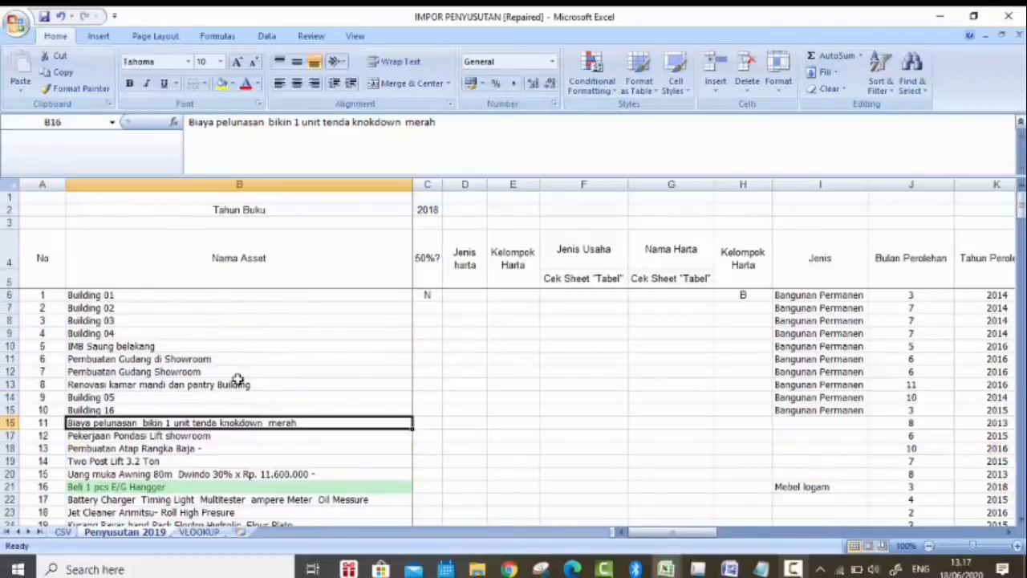
{"action": "left_click", "coordinate": [242, 298]}
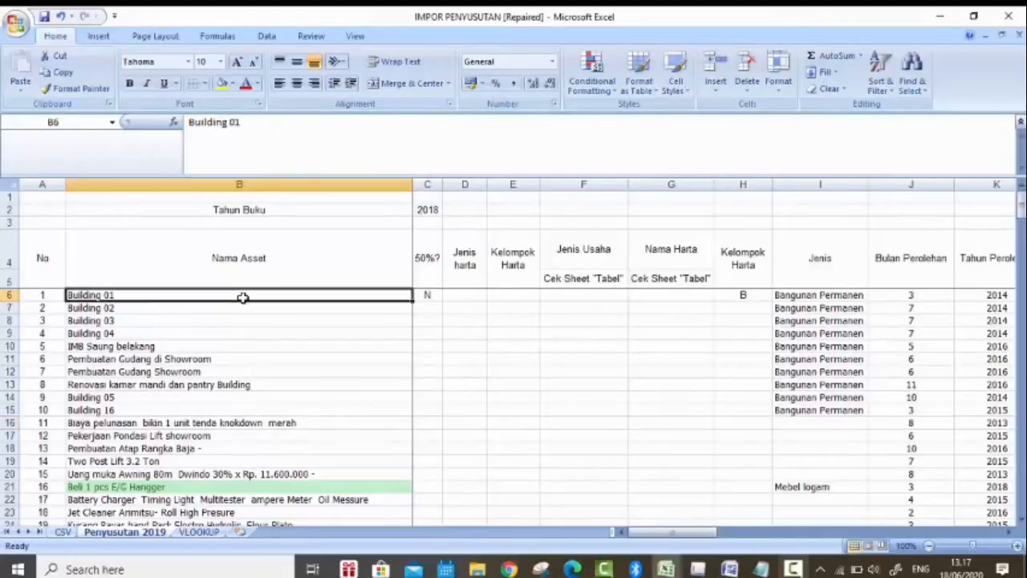
{"action": "key", "text": "ctrl+shift+Down"}
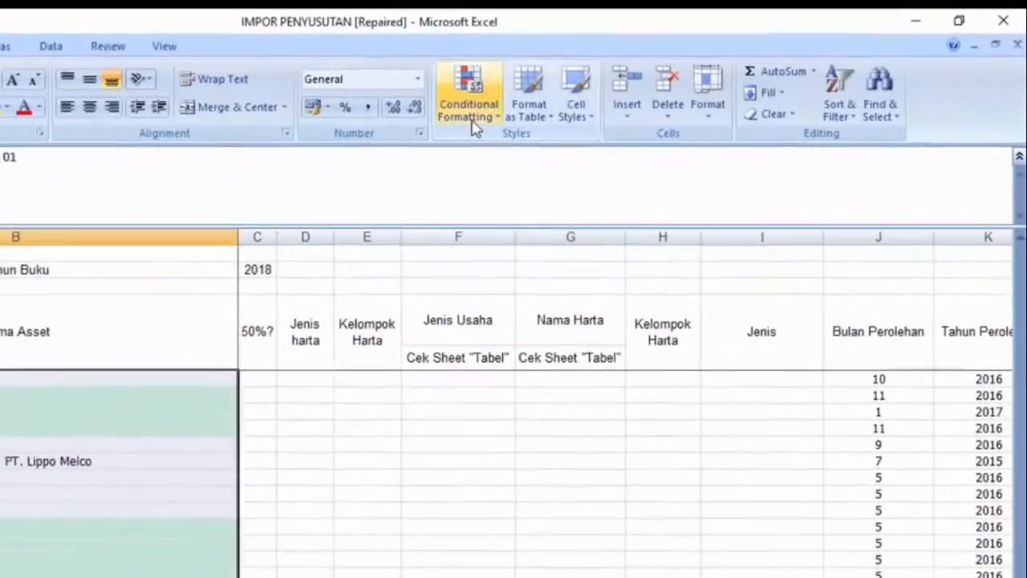
{"action": "left_click", "coordinate": [591, 85]}
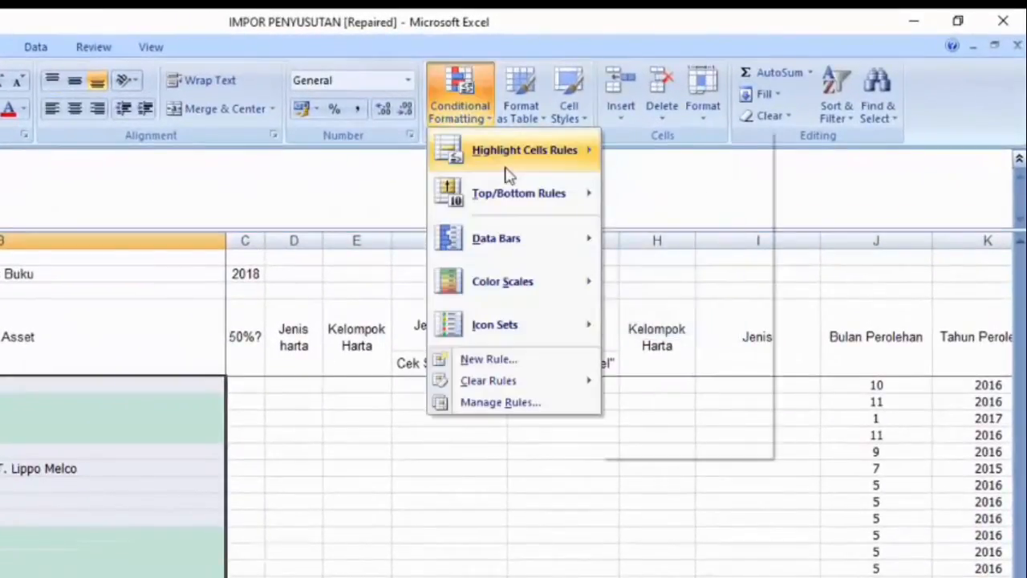
{"action": "mouse_move", "coordinate": [507, 172]}
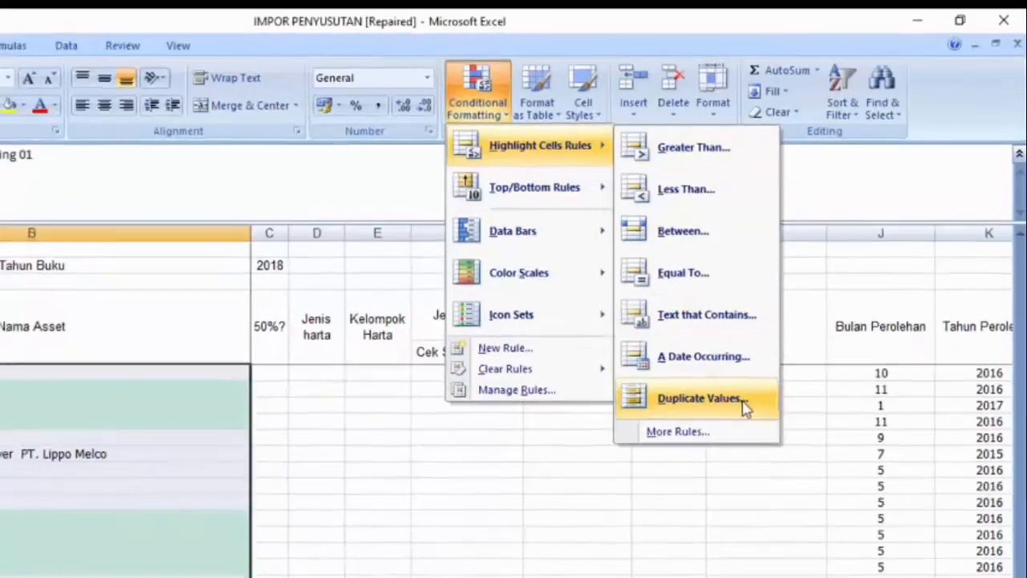
{"action": "left_click", "coordinate": [744, 408]}
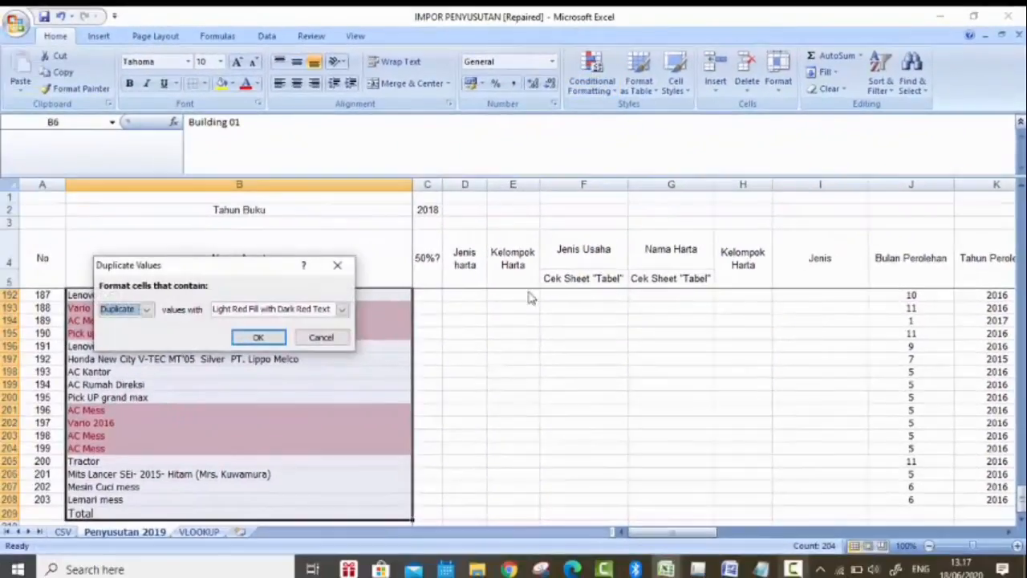
{"action": "left_click", "coordinate": [258, 338]}
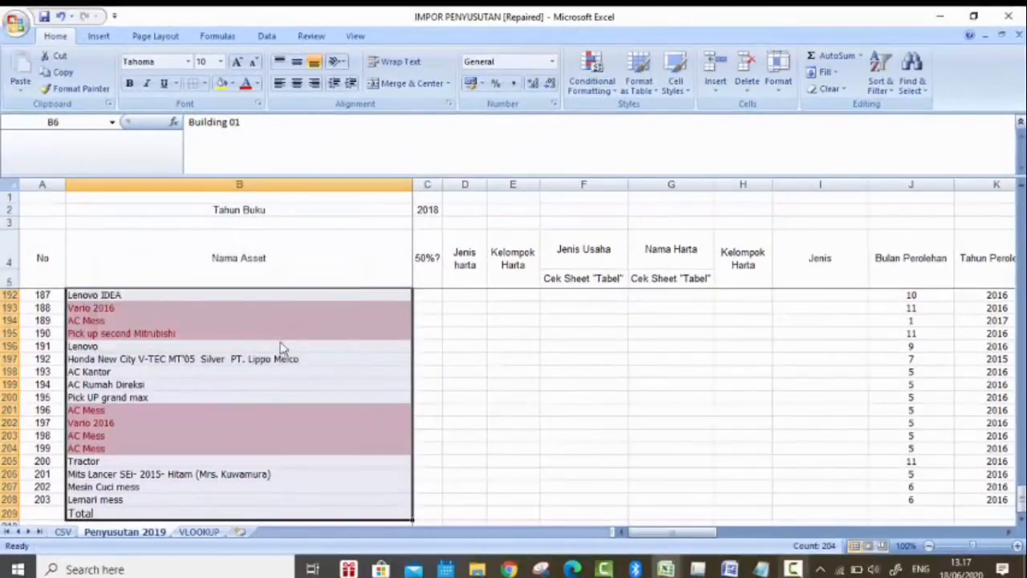
Step: Examine the Nama Asset column from the first rows downward for asset names highlighted as duplicates
{"action": "left_click_drag", "start_coordinate": [1019, 513], "coordinate": [1019, 499]}
{"action": "left_click_drag", "start_coordinate": [1021, 462], "coordinate": [1021, 209]}
{"action": "left_click", "coordinate": [254, 449]}
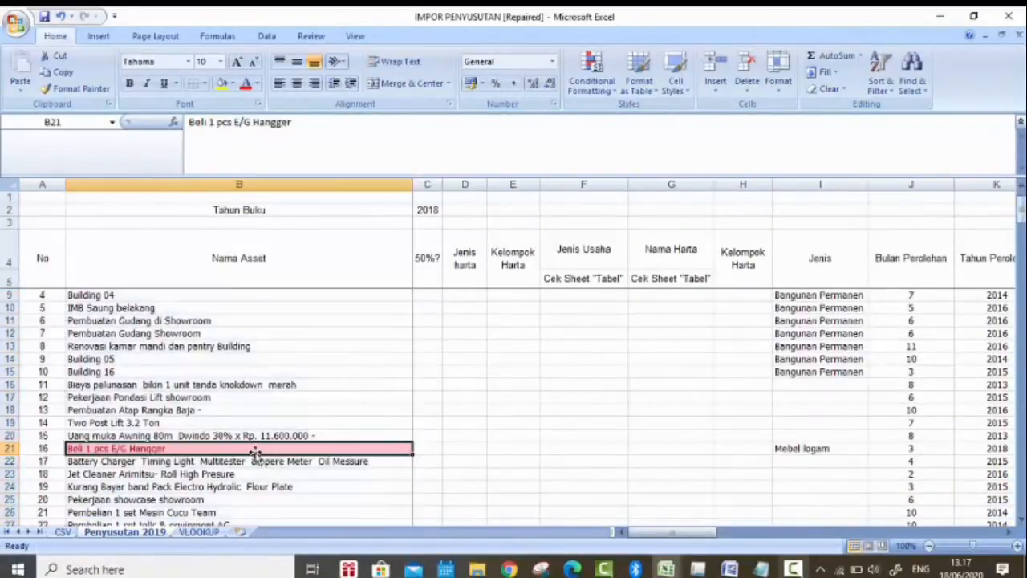
{"action": "scroll", "coordinate": [255, 453], "scroll_direction": "down", "scroll_amount": 1}
{"action": "scroll", "coordinate": [254, 452], "scroll_direction": "up", "scroll_amount": 1}
{"action": "scroll", "coordinate": [255, 451], "scroll_direction": "down", "scroll_amount": 4}
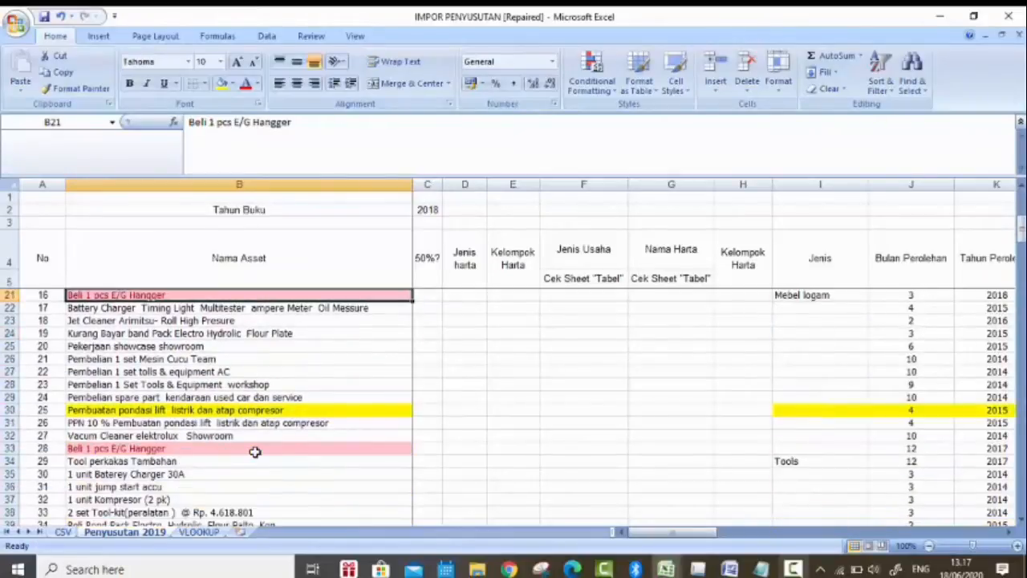
{"action": "scroll", "coordinate": [255, 452], "scroll_direction": "down", "scroll_amount": 4}
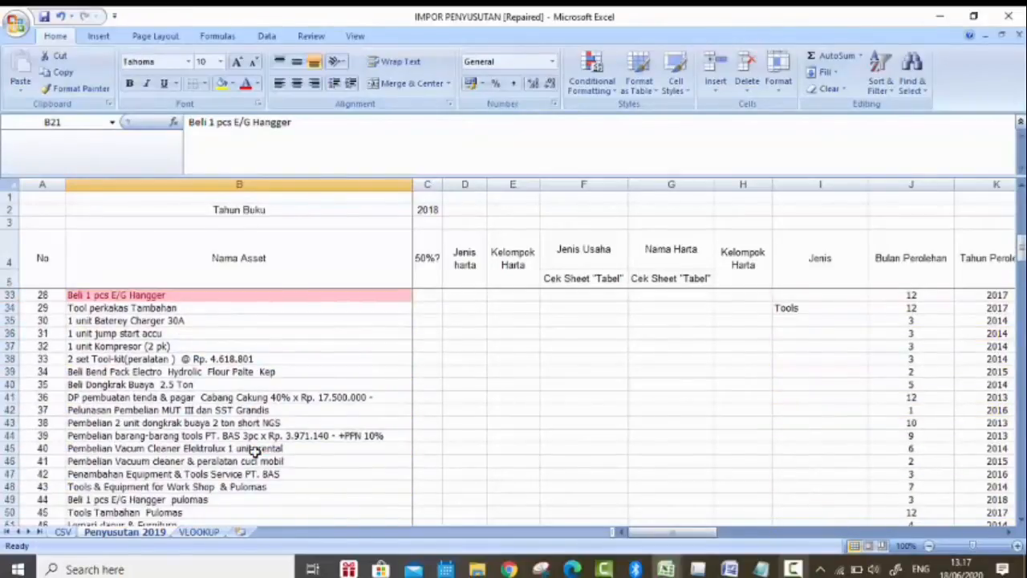
{"action": "scroll", "coordinate": [254, 452], "scroll_direction": "up", "scroll_amount": 9}
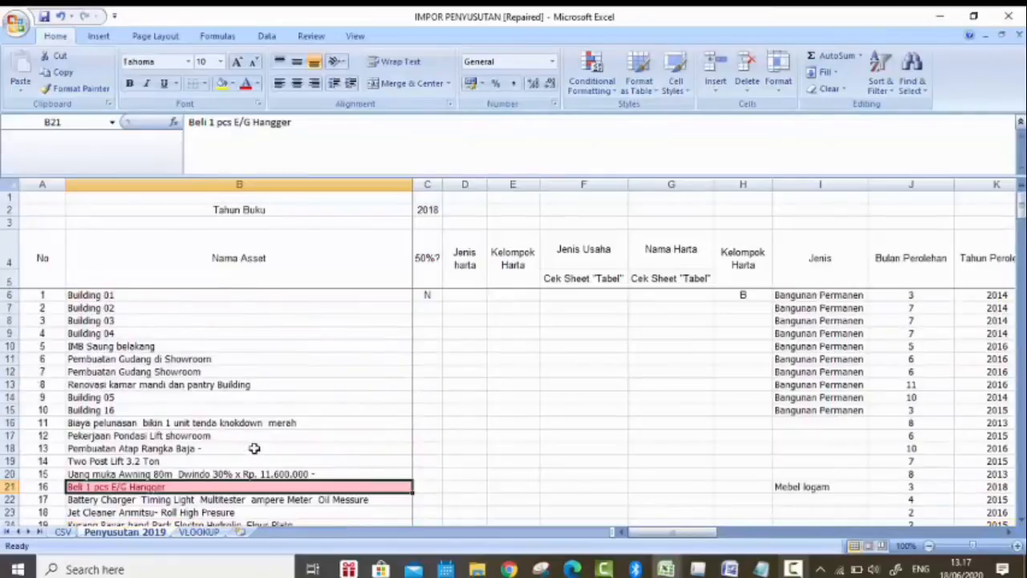
{"action": "scroll", "coordinate": [255, 451], "scroll_direction": "down", "scroll_amount": 2}
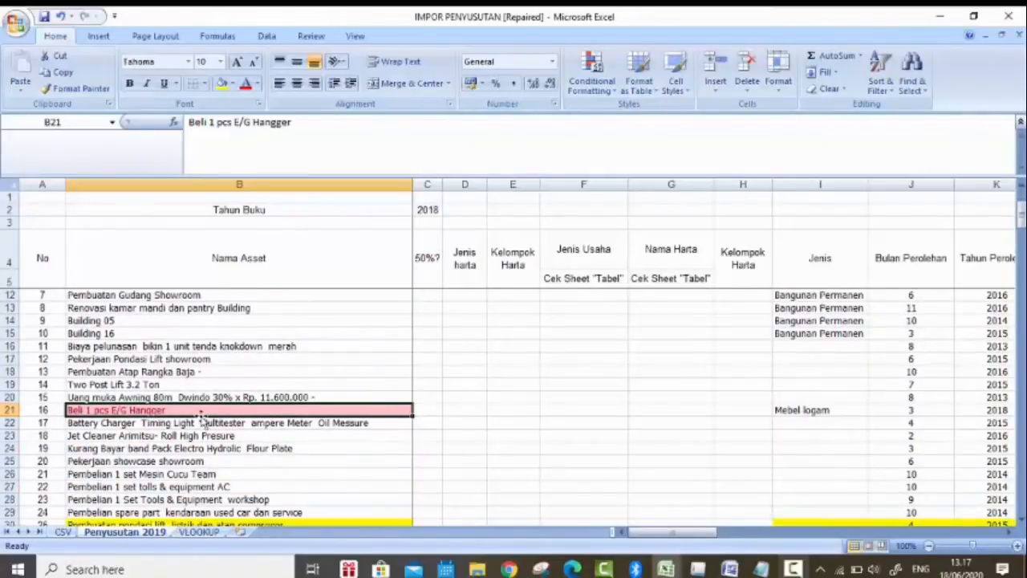
{"action": "scroll", "coordinate": [197, 421], "scroll_direction": "down", "scroll_amount": 1}
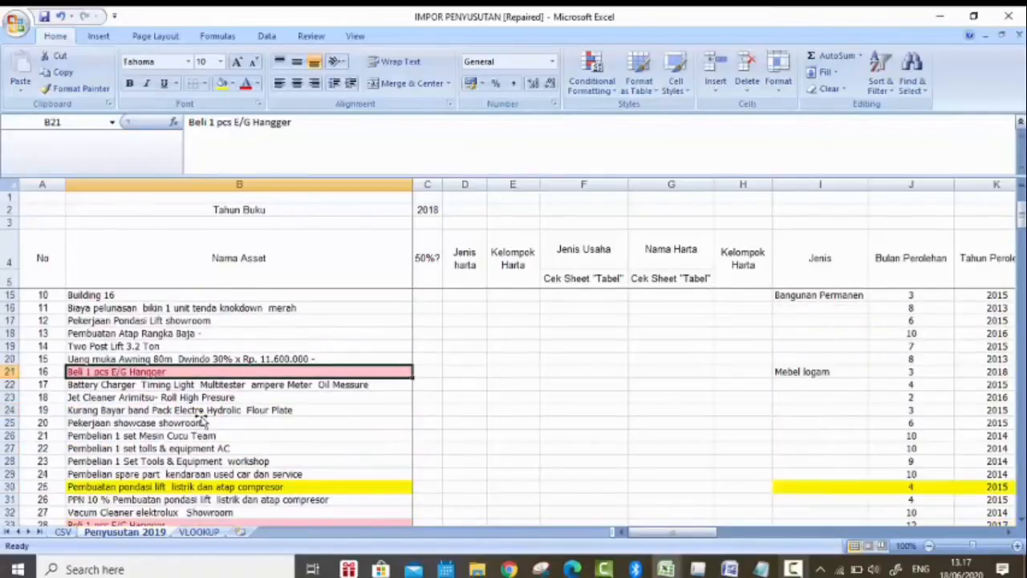
{"action": "left_click", "coordinate": [164, 397]}
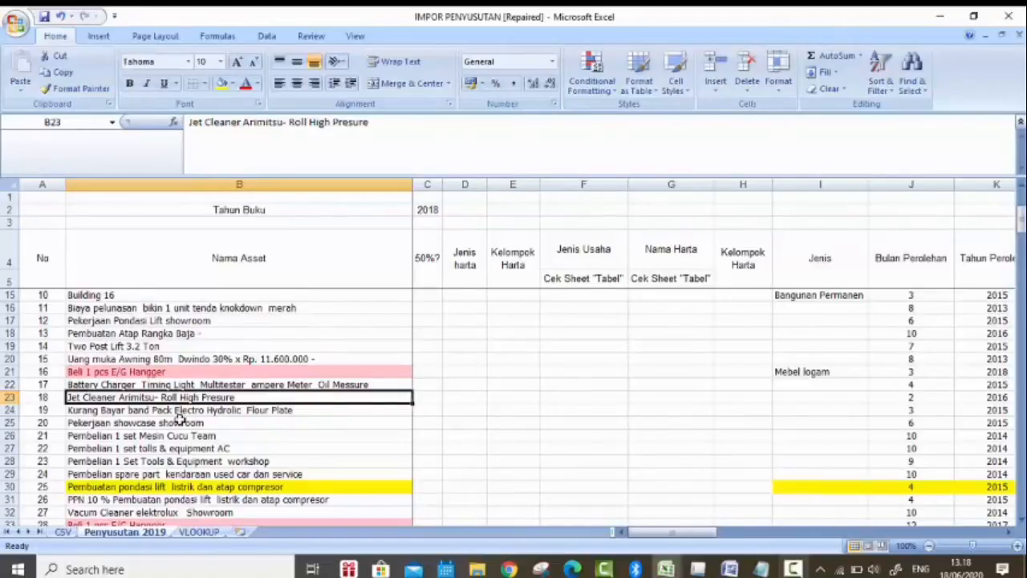
Step: Append 1 to the asset name "Beli 1 pcs E/G Hangger" in B21 to make it unique
{"action": "scroll", "coordinate": [178, 416], "scroll_direction": "up", "scroll_amount": 3}
{"action": "scroll", "coordinate": [183, 422], "scroll_direction": "down", "scroll_amount": 2}
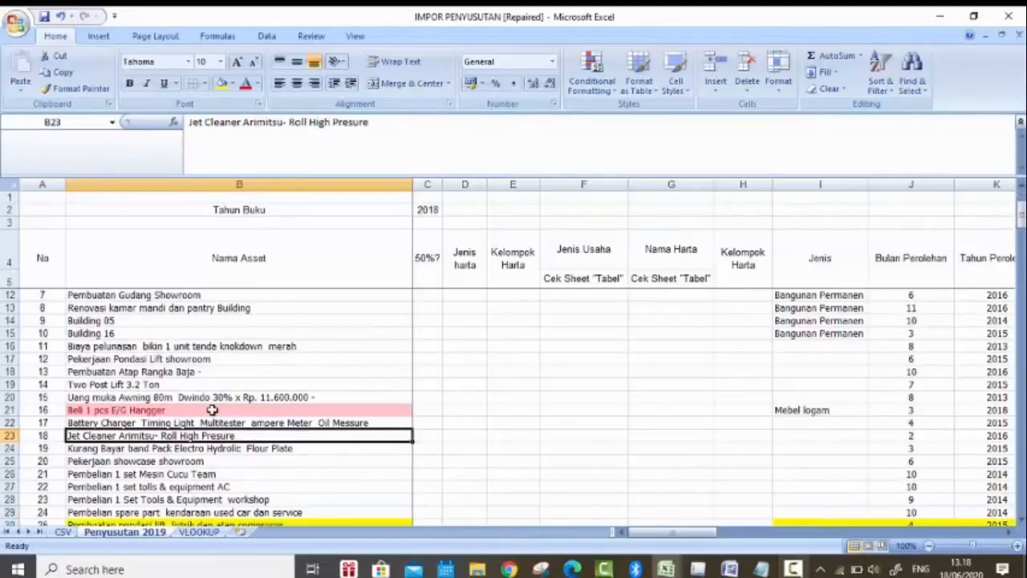
{"action": "left_click", "coordinate": [212, 410]}
{"action": "double_click", "coordinate": [213, 410]}
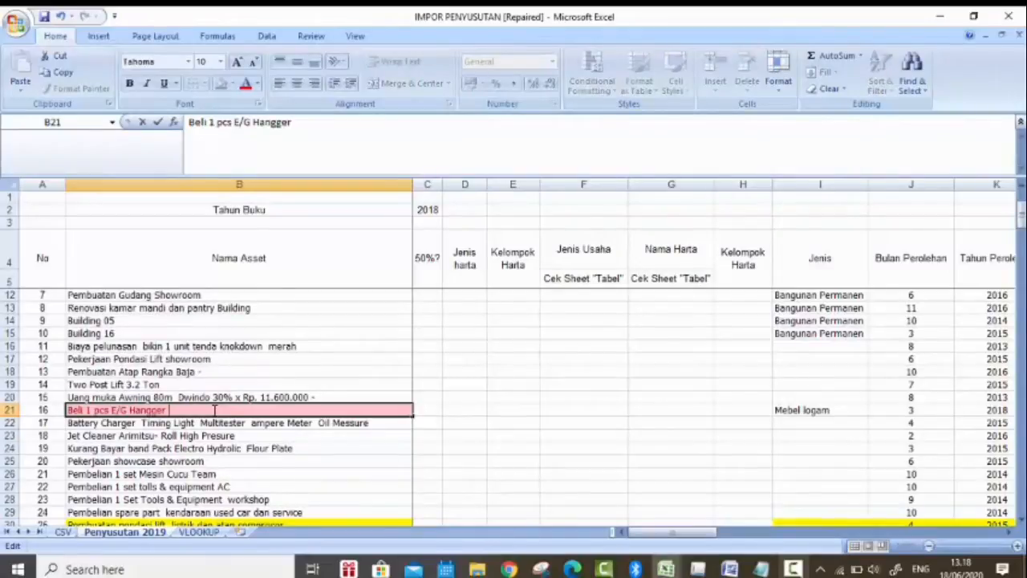
{"action": "type", "text": "1"}
{"action": "key", "text": "Return"}
Step: Append 1 to the duplicate name "Pembelian Printer Dot Matrix Service Dept." in B140
{"action": "scroll", "coordinate": [215, 410], "scroll_direction": "down", "scroll_amount": 7}
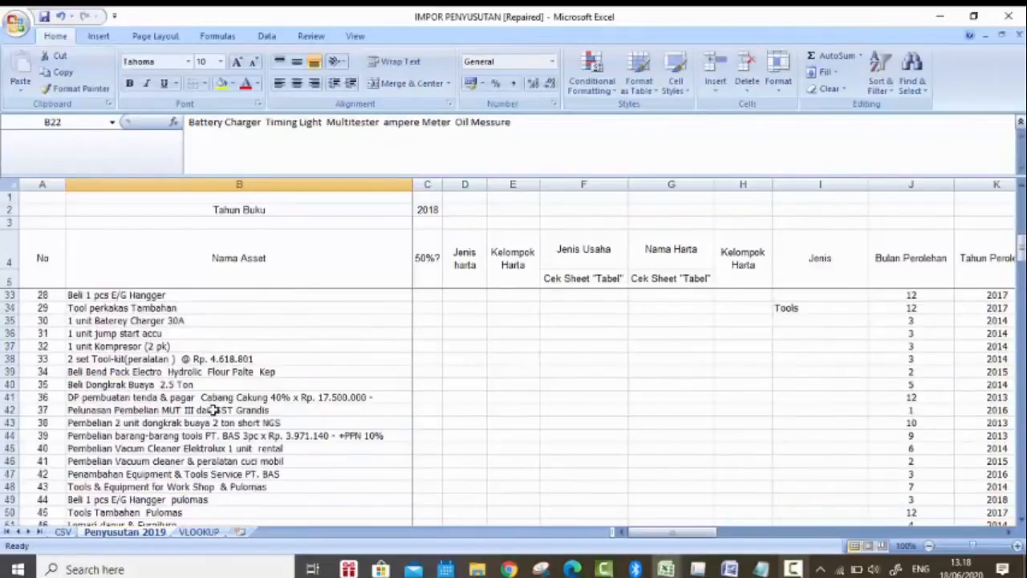
{"action": "scroll", "coordinate": [212, 410], "scroll_direction": "down", "scroll_amount": 20}
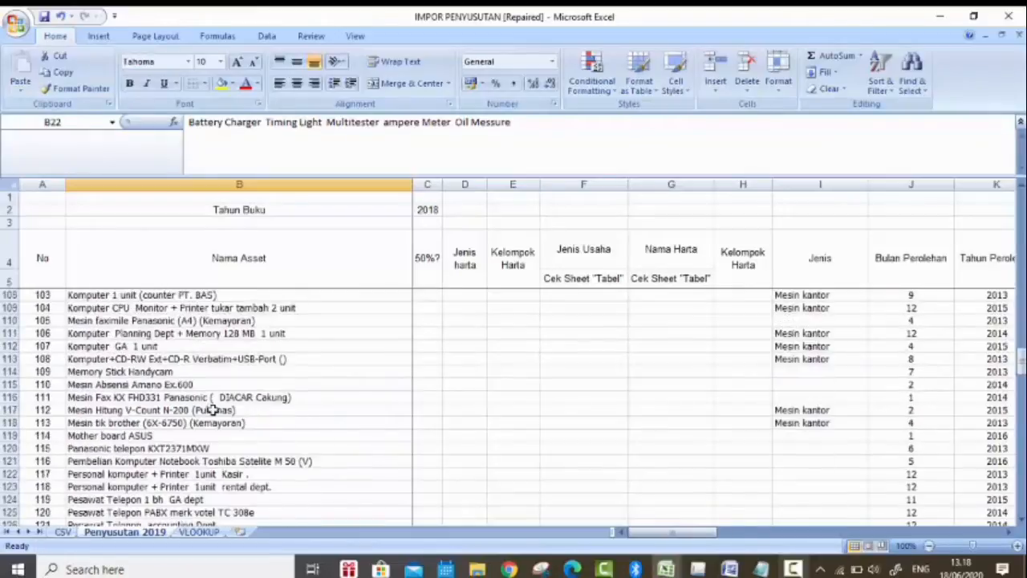
{"action": "scroll", "coordinate": [212, 410], "scroll_direction": "down", "scroll_amount": 12}
{"action": "scroll", "coordinate": [268, 398], "scroll_direction": "up", "scroll_amount": 4}
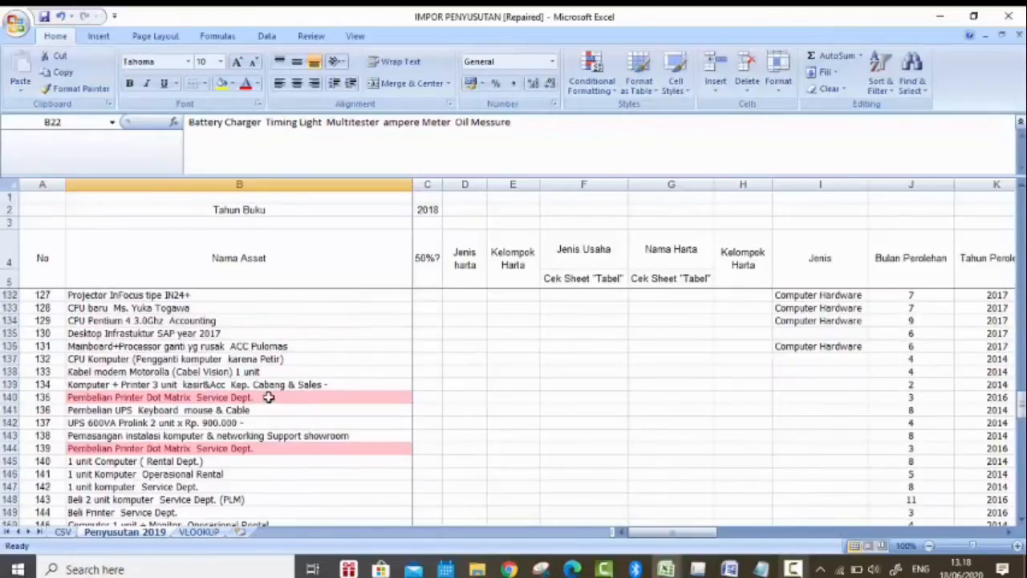
{"action": "double_click", "coordinate": [268, 398]}
{"action": "type", "text": "1"}
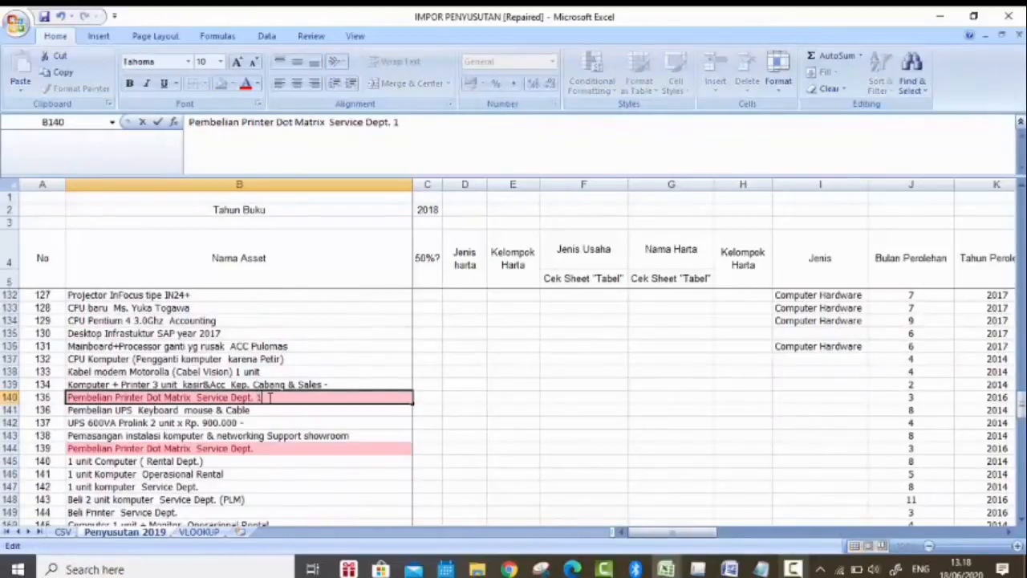
{"action": "key", "text": "Return"}
Step: Append 1 to the highlighted duplicate name "Motor Honda Karisma D NF125D." in B166
{"action": "key", "text": "Down"}
{"action": "key", "text": "Down"}
{"action": "key", "text": "Down"}
{"action": "key", "text": "Down"}
{"action": "key", "text": "Down"}
{"action": "key", "text": "Down"}
{"action": "key", "text": "Down"}
{"action": "key", "text": "Down"}
{"action": "key", "text": "Down"}
{"action": "key", "text": "Down"}
{"action": "key", "text": "Down"}
{"action": "key", "text": "Down"}
{"action": "key", "text": "Down"}
{"action": "key", "text": "Down"}
{"action": "key", "text": "Down"}
{"action": "key", "text": "Down"}
{"action": "key", "text": "Down"}
{"action": "key", "text": "Down"}
{"action": "key", "text": "Down"}
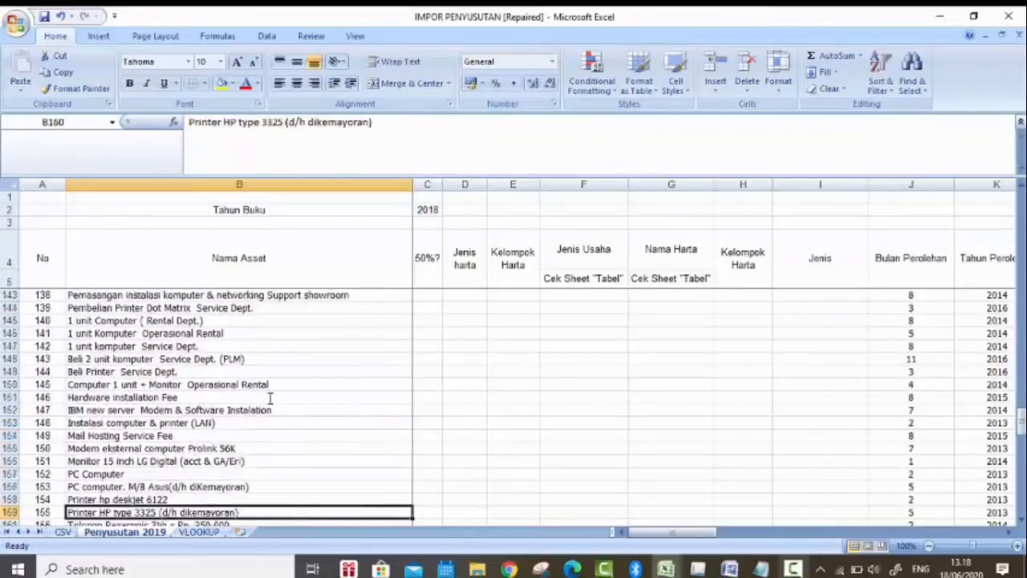
{"action": "key", "text": "Down"}
{"action": "key", "text": "Down"}
{"action": "key", "text": "Down"}
{"action": "key", "text": "Down"}
{"action": "key", "text": "Down"}
{"action": "key", "text": "Down"}
{"action": "key", "text": "Down"}
{"action": "key", "text": "Down"}
{"action": "key", "text": "Down"}
{"action": "key", "text": "Down"}
{"action": "key", "text": "Down"}
{"action": "key", "text": "Down"}
{"action": "key", "text": "Down"}
{"action": "key", "text": "Down"}
{"action": "key", "text": "Down"}
{"action": "key", "text": "Down"}
{"action": "left_click", "coordinate": [275, 385]}
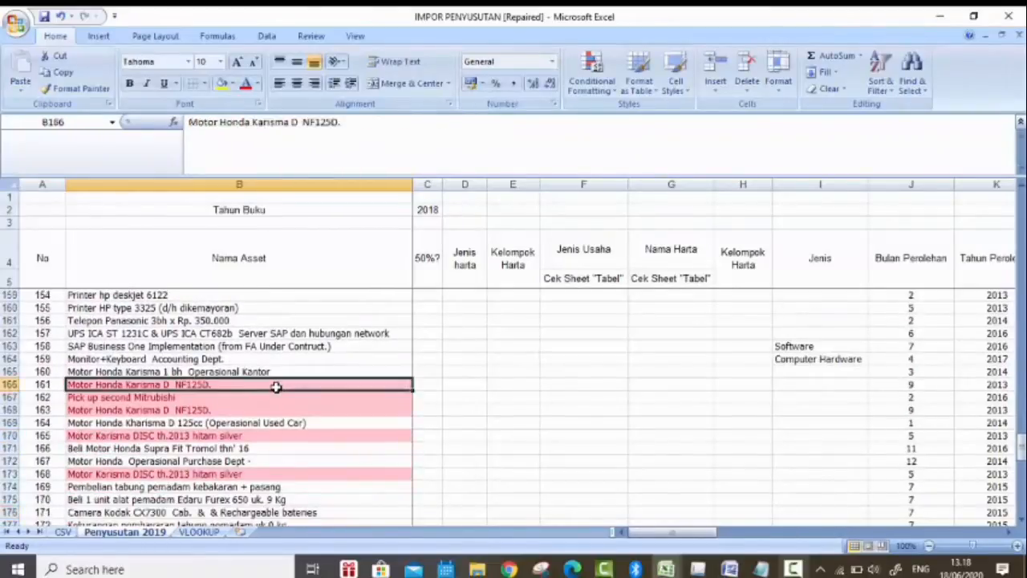
{"action": "double_click", "coordinate": [275, 385]}
{"action": "type", "text": "1"}
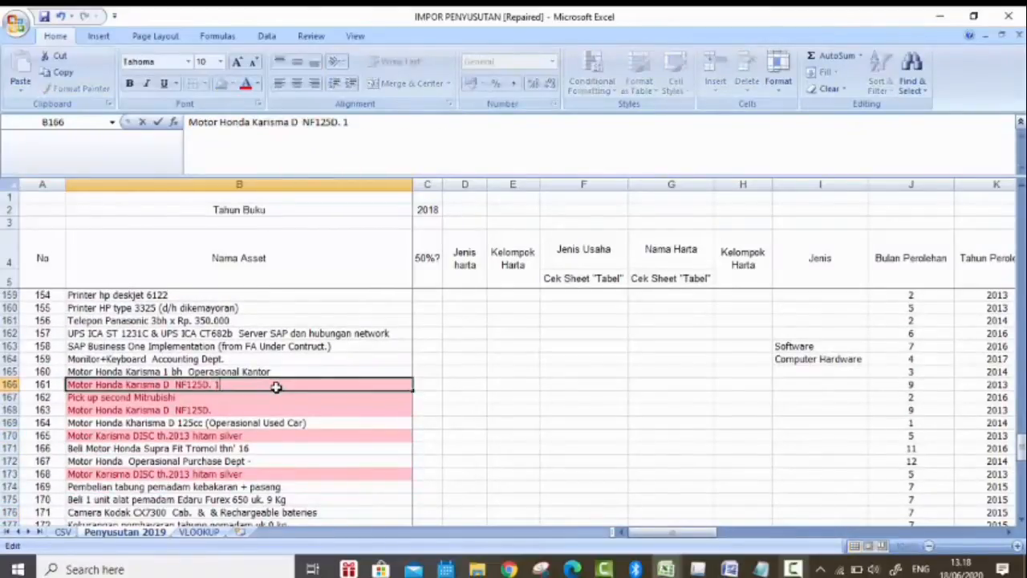
{"action": "key", "text": "Return"}
Step: Append 1 to the duplicate asset name "Pick up second Mitrubishi" in B167
{"action": "key", "text": "F2"}
{"action": "type", "text": "N"}
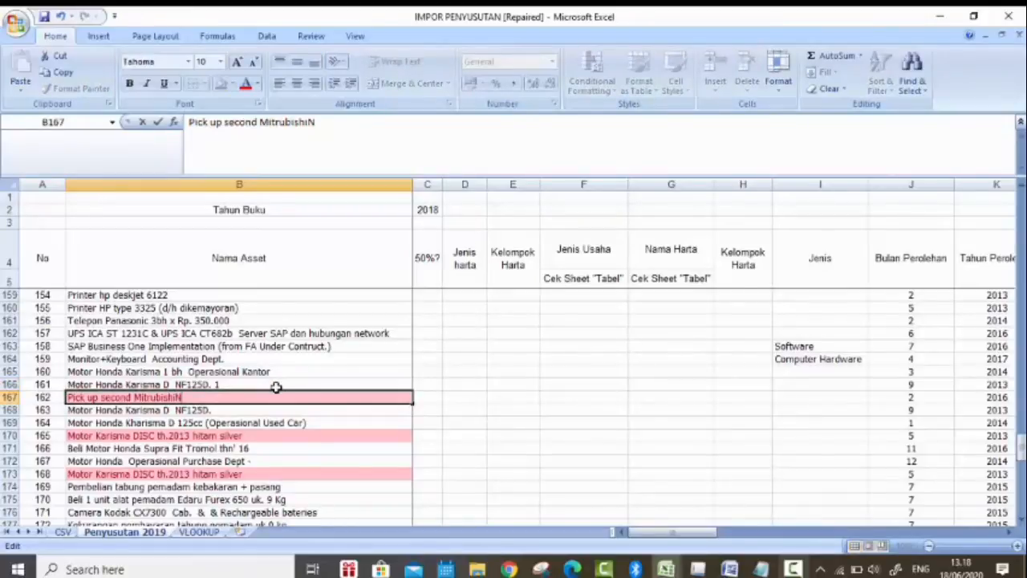
{"action": "key", "text": "BackSpace"}
{"action": "type", "text": "1"}
{"action": "key", "text": "Return"}
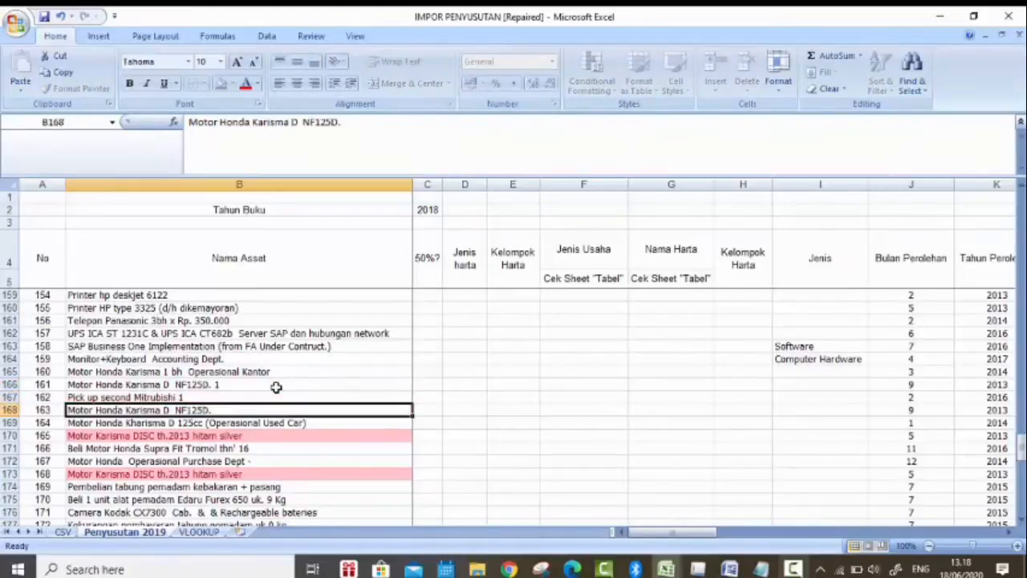
Step: Append 1 to the duplicate asset name "Motor Karisma DISC th.2013 hitam silver" in B170
{"action": "key", "text": "Down"}
{"action": "key", "text": "Down"}
{"action": "key", "text": "F2"}
{"action": "type", "text": "1"}
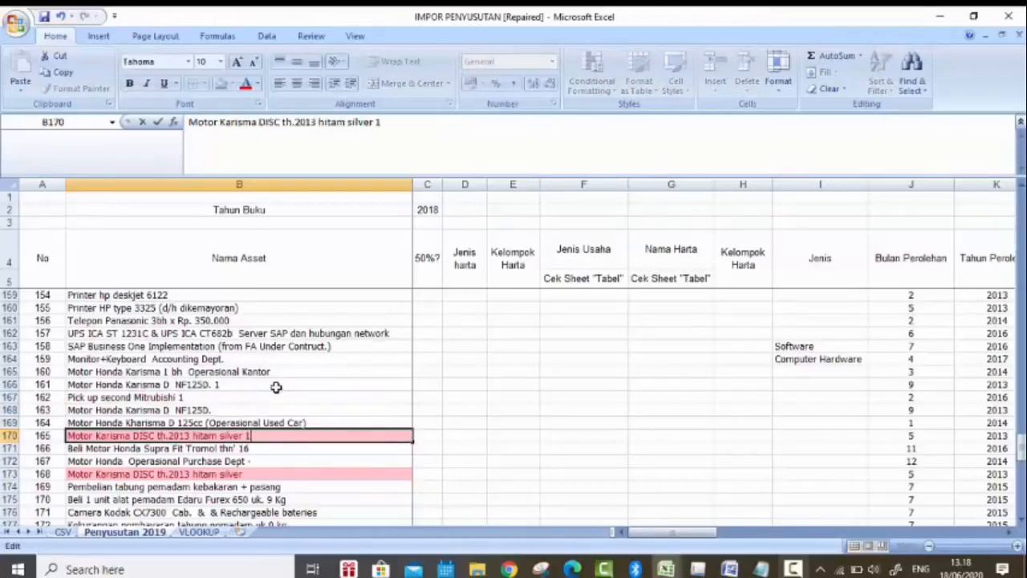
{"action": "key", "text": "Return"}
Step: Check the rest of the Nama Asset column down to the Total row, plus its first rows, for remaining highlighted duplicates
{"action": "key", "text": "Down"}
{"action": "key", "text": "Down"}
{"action": "key", "text": "Down"}
{"action": "key", "text": "Down"}
{"action": "key", "text": "Down"}
{"action": "key", "text": "Down"}
{"action": "key", "text": "Down"}
{"action": "key", "text": "Down"}
{"action": "key", "text": "Down"}
{"action": "key", "text": "Down"}
{"action": "key", "text": "Down"}
{"action": "key", "text": "Down"}
{"action": "key", "text": "Down"}
{"action": "key", "text": "Down"}
{"action": "key", "text": "Down"}
{"action": "key", "text": "Down"}
{"action": "key", "text": "Down"}
{"action": "key", "text": "Down"}
{"action": "key", "text": "Down"}
{"action": "key", "text": "Down"}
{"action": "key", "text": "Down"}
{"action": "key", "text": "Down"}
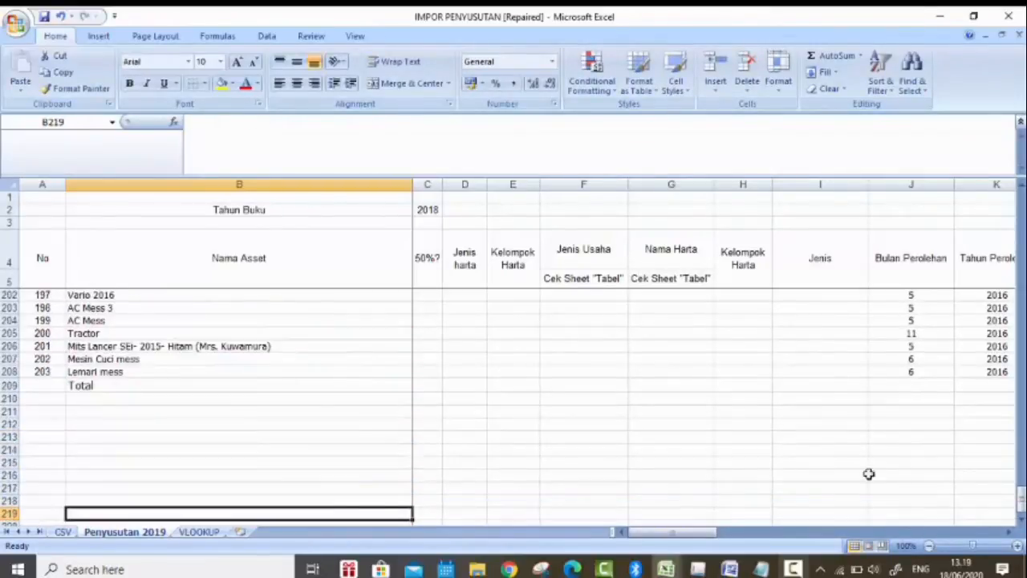
{"action": "left_click_drag", "start_coordinate": [1021, 497], "coordinate": [1021, 207]}
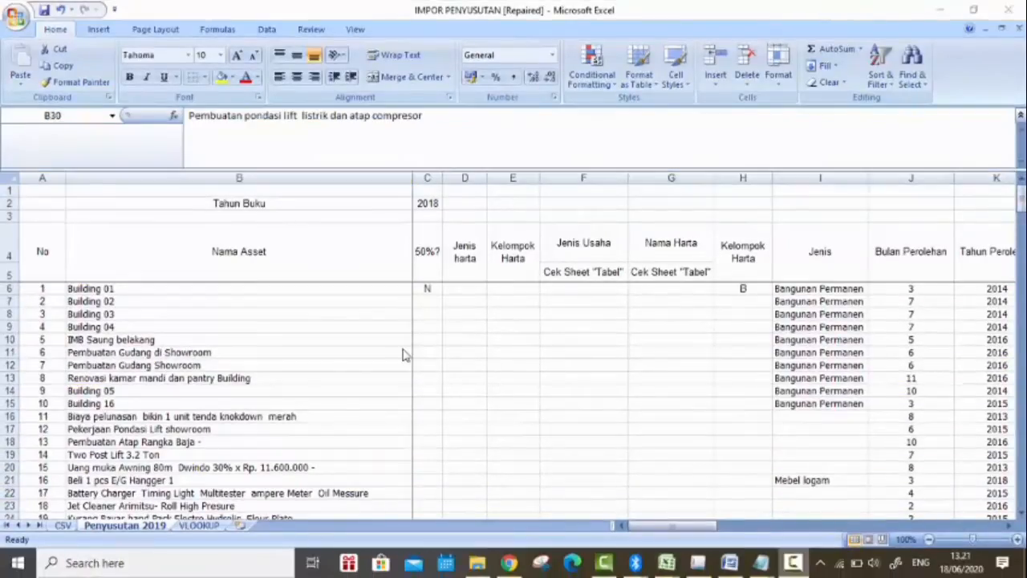
{"action": "scroll", "coordinate": [315, 387], "scroll_direction": "down", "scroll_amount": 2}
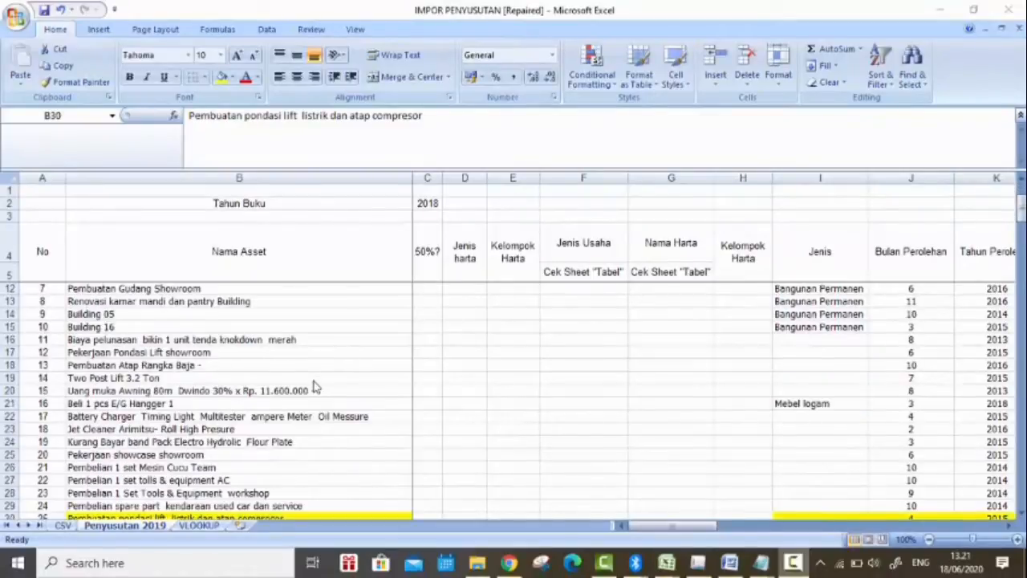
{"action": "scroll", "coordinate": [316, 388], "scroll_direction": "up", "scroll_amount": 2}
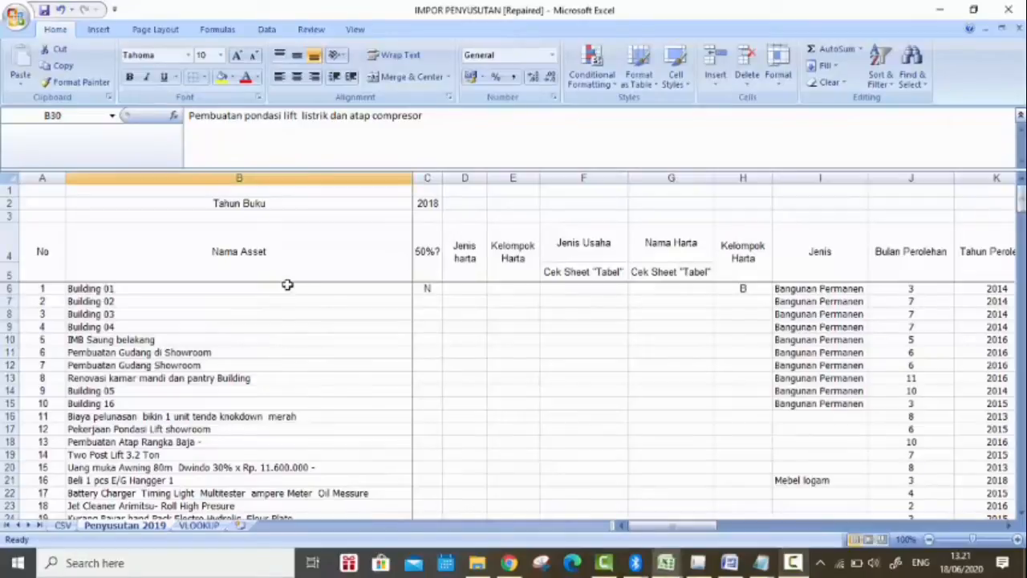
Step: Replace all apostrophes in the Nama Asset names from B6 to B209 with a double quotation mark
{"action": "key", "text": "F2"}
{"action": "scroll", "coordinate": [321, 297], "scroll_direction": "up", "scroll_amount": 3}
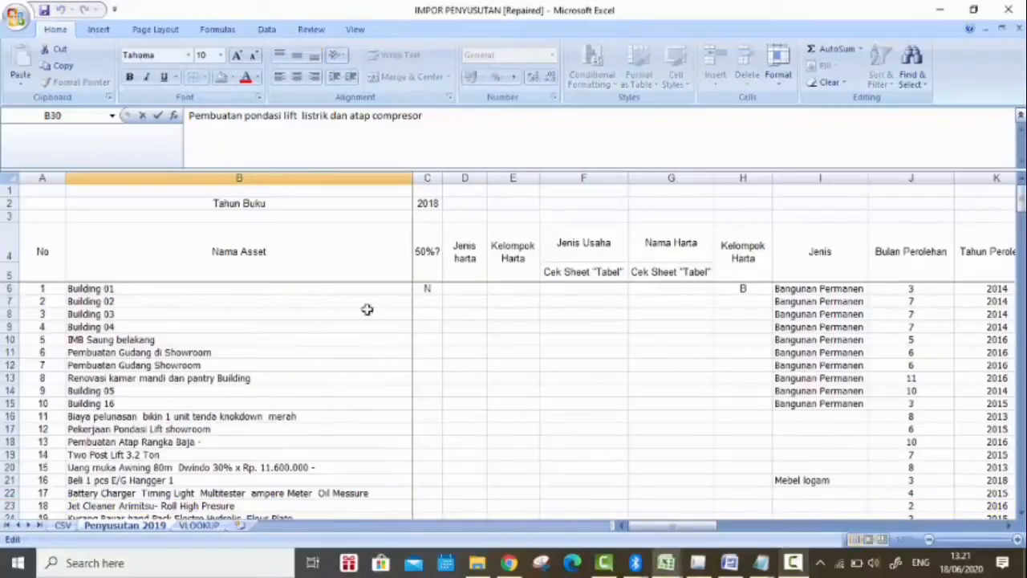
{"action": "left_click", "coordinate": [273, 287]}
{"action": "key", "text": "ctrl+shift+Down"}
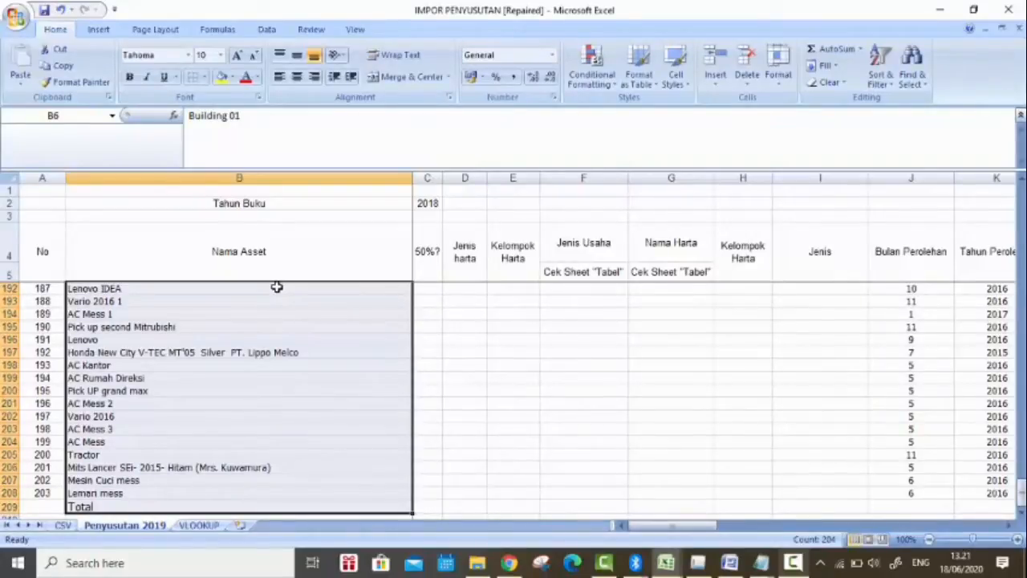
{"action": "key", "text": "ctrl+f"}
{"action": "left_click", "coordinate": [123, 260]}
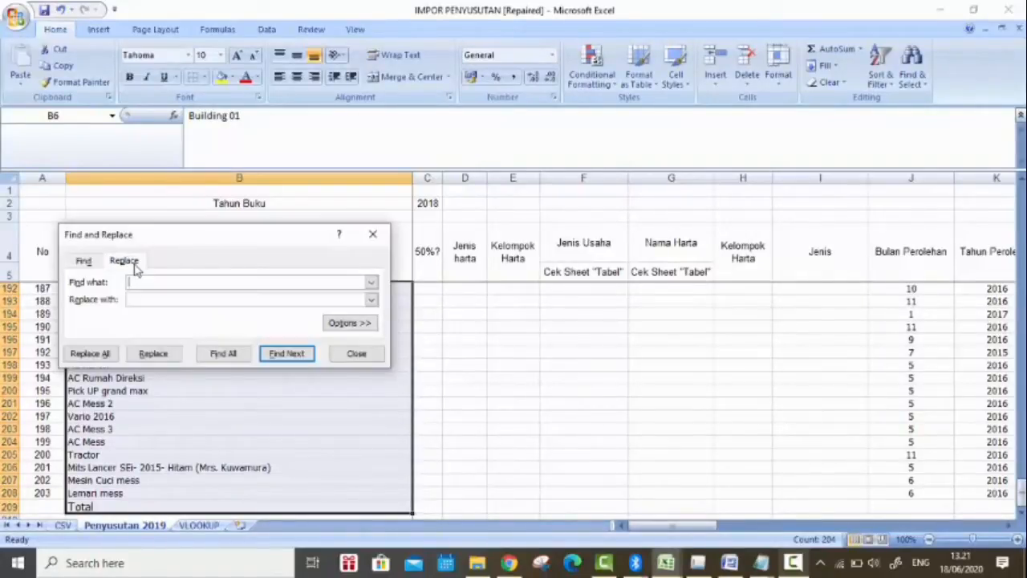
{"action": "left_click", "coordinate": [184, 298]}
{"action": "left_click", "coordinate": [99, 358]}
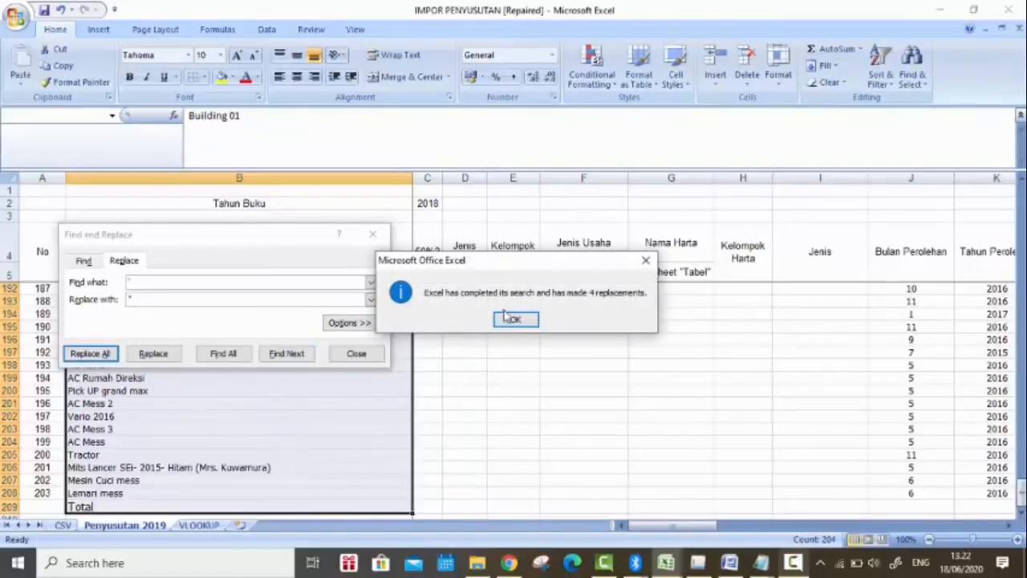
{"action": "left_click", "coordinate": [503, 314]}
{"action": "key", "text": "Escape"}
Step: Try to replace all semicolons in the Nama Asset names from B6 to B209 with a double quotation mark
{"action": "key", "text": "ctrl+Home"}
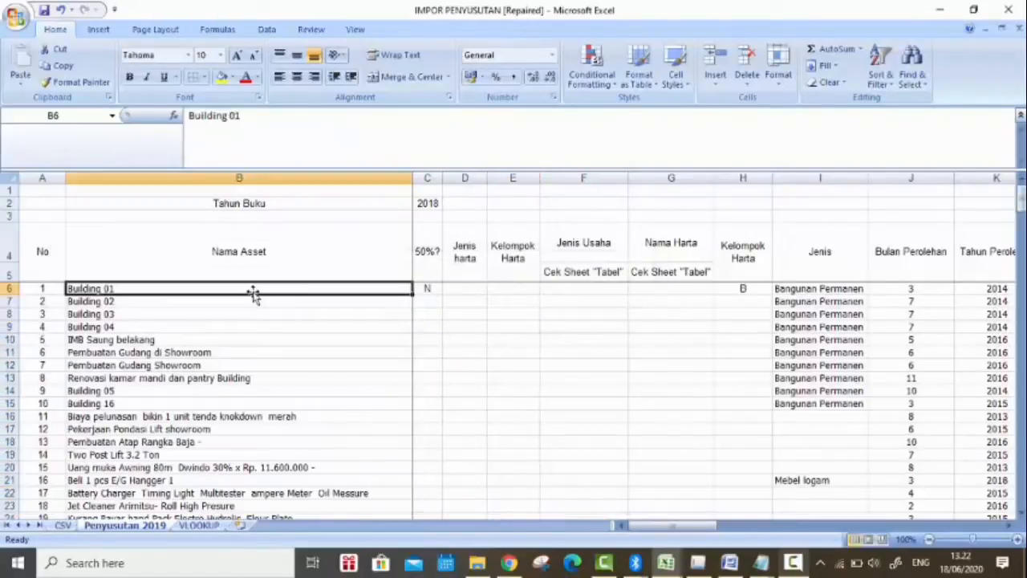
{"action": "key", "text": "ctrl+shift+Down"}
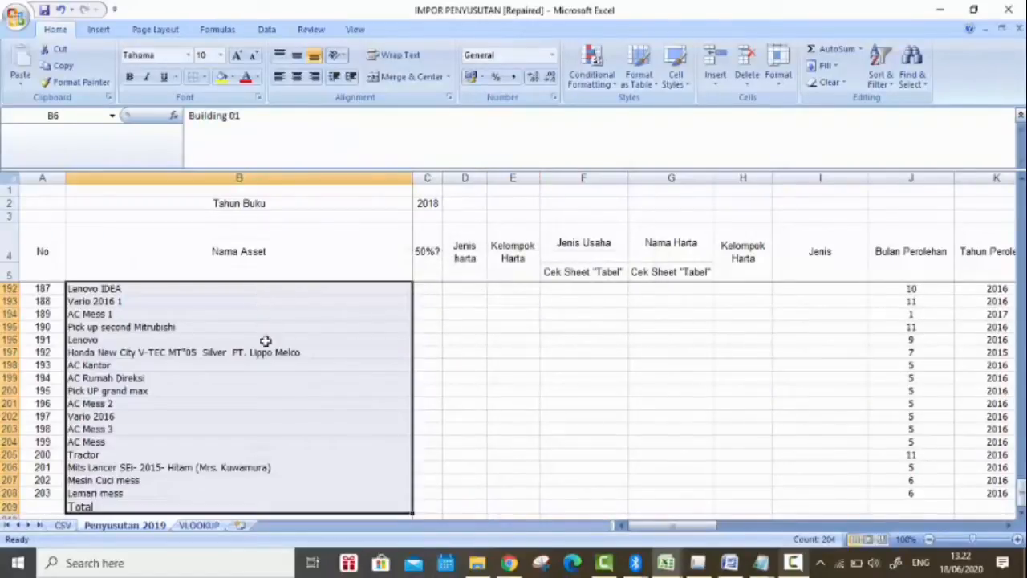
{"action": "key", "text": "ctrl+f"}
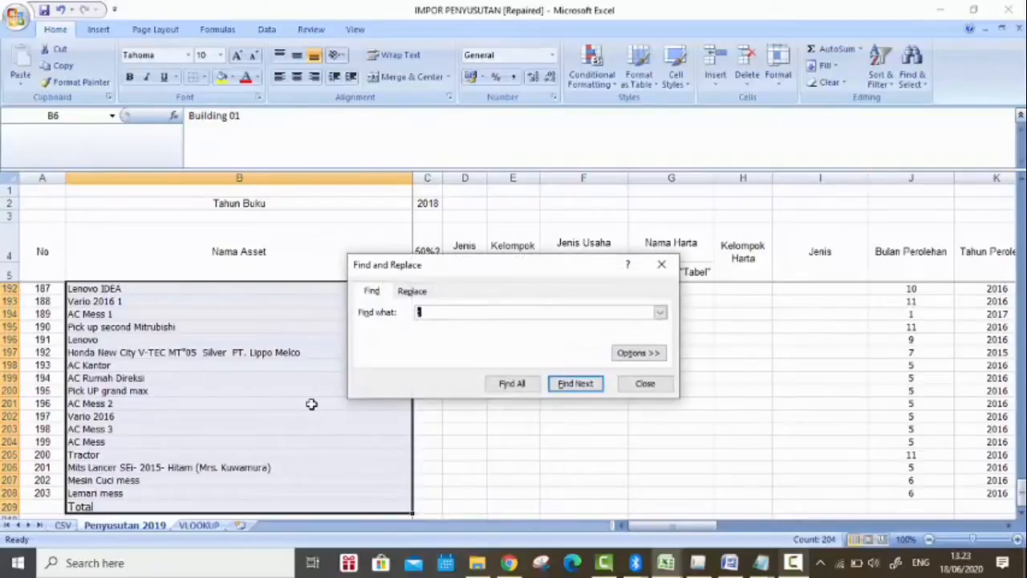
{"action": "left_click", "coordinate": [413, 292]}
{"action": "left_click", "coordinate": [389, 385]}
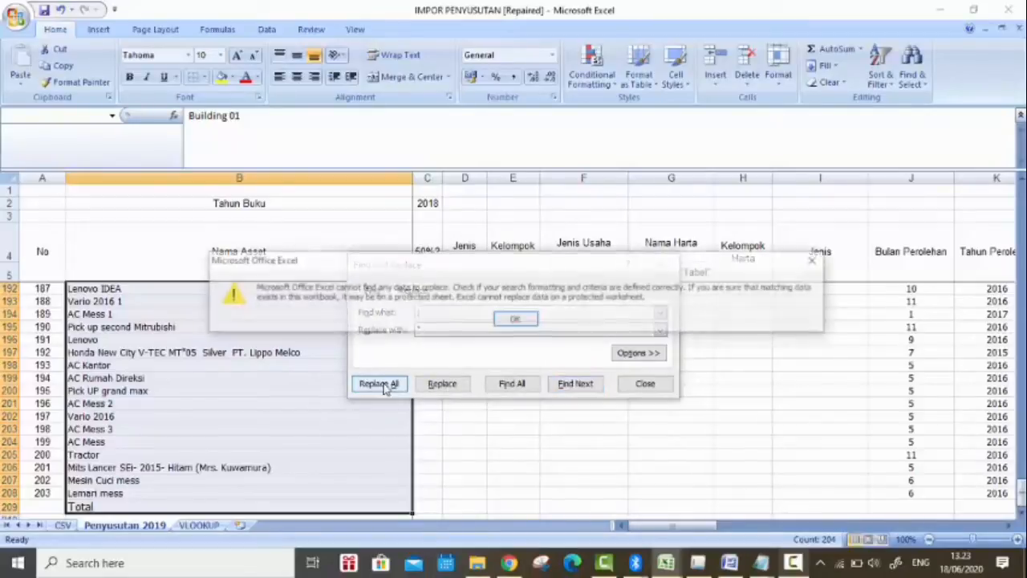
{"action": "left_click", "coordinate": [517, 318]}
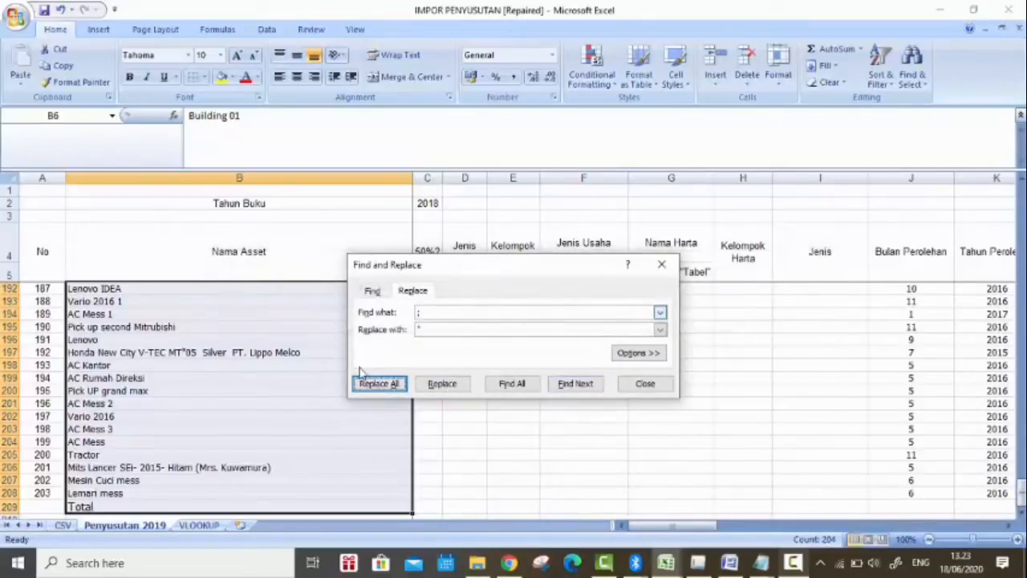
{"action": "left_click", "coordinate": [665, 386]}
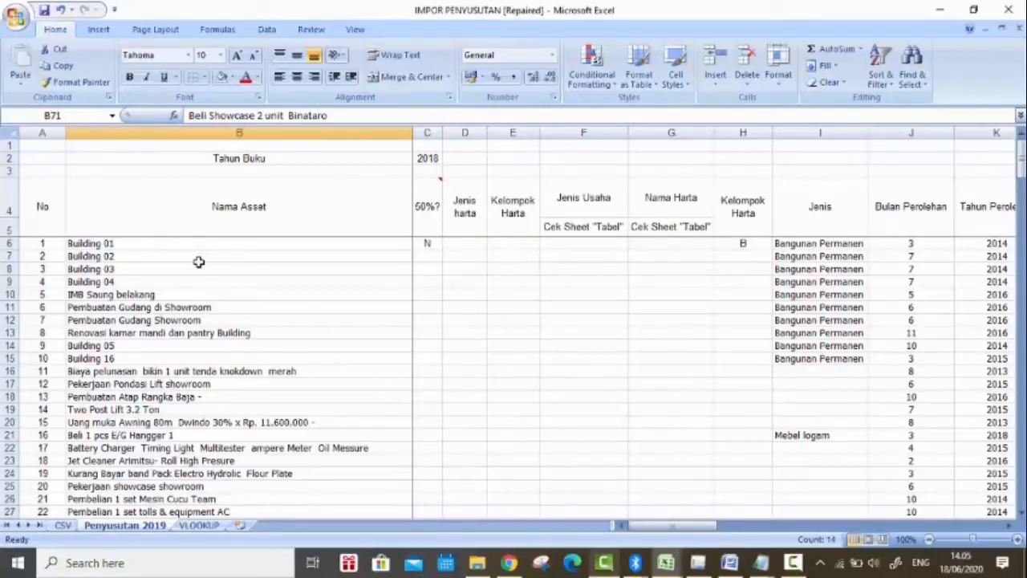
Step: Add filters to the table header in rows 4 and 5, from the No column through Tahun Berakhir
{"action": "left_click", "coordinate": [132, 307]}
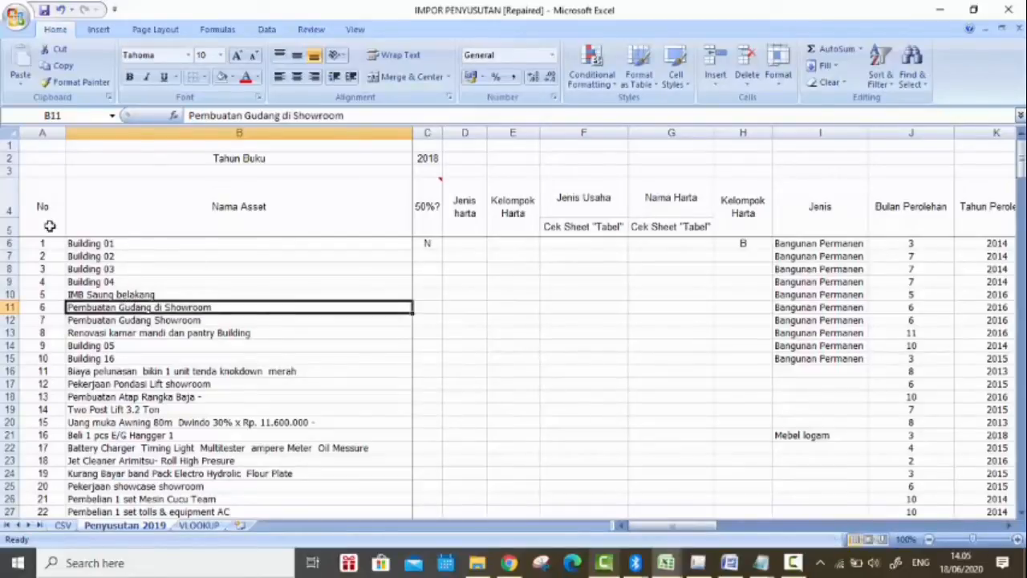
{"action": "left_click_drag", "start_coordinate": [50, 226], "coordinate": [891, 207]}
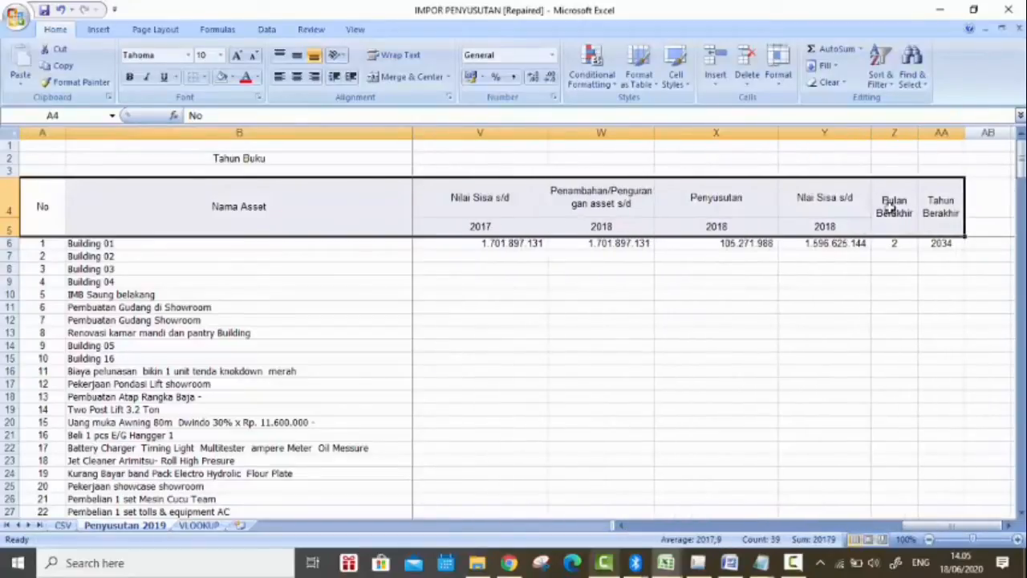
{"action": "left_click", "coordinate": [896, 85]}
{"action": "left_click", "coordinate": [897, 151]}
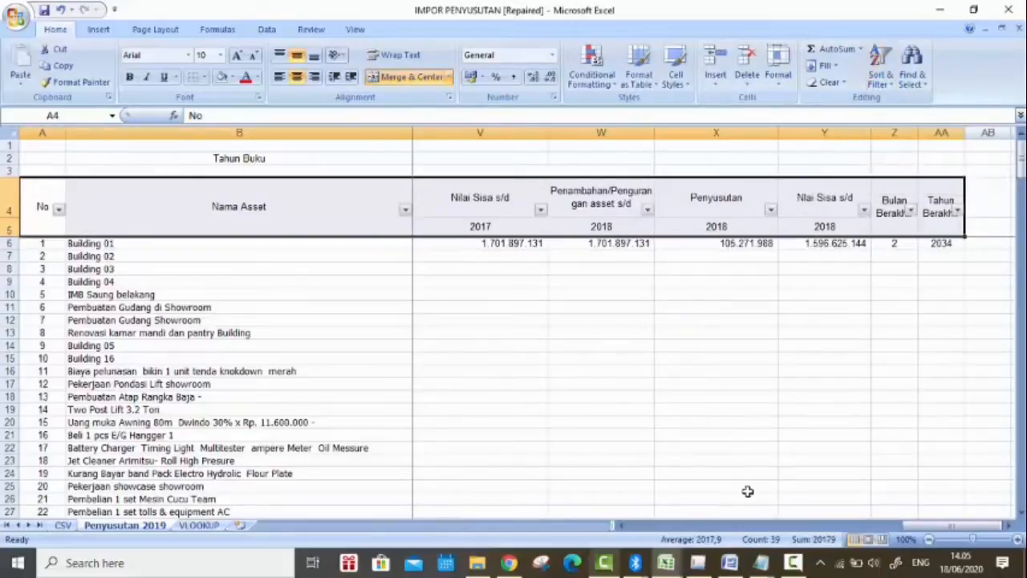
{"action": "left_click_drag", "start_coordinate": [933, 526], "coordinate": [605, 532]}
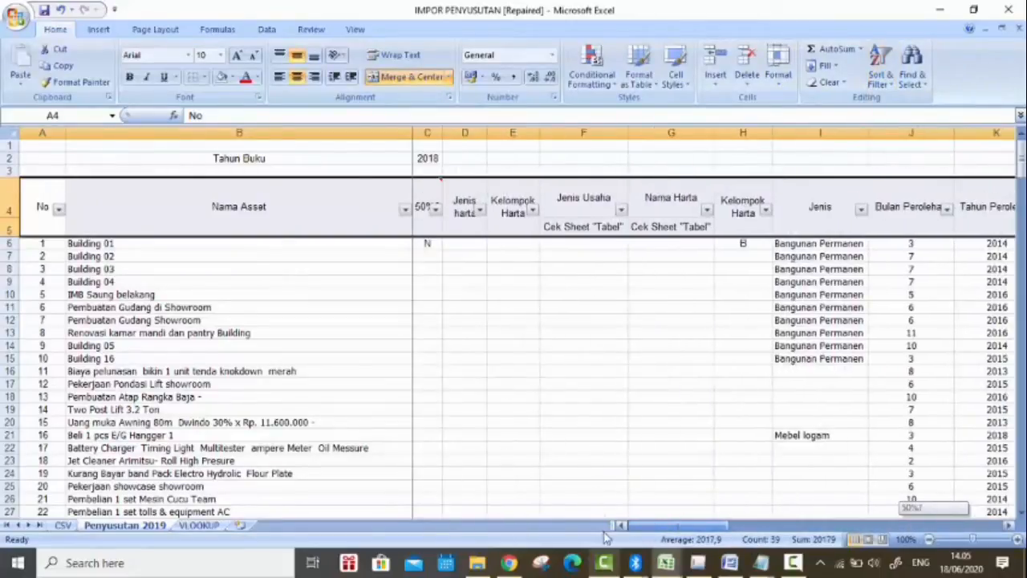
Step: In the Nama Asset filter, deselect all names and select only AC Mess, AC Mess 1, AC Mess 2 and AC Mess 3
{"action": "left_click", "coordinate": [356, 279]}
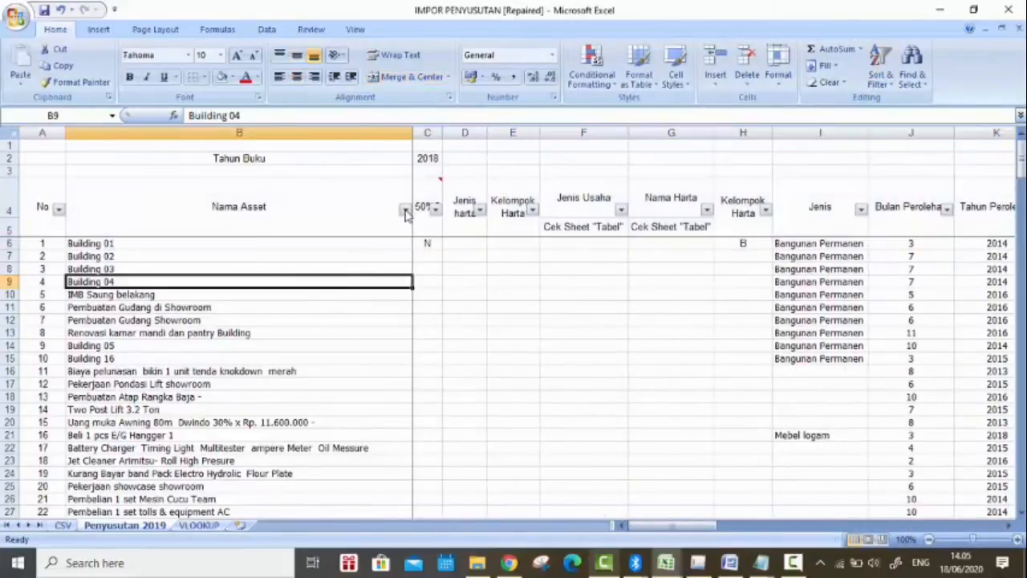
{"action": "left_click", "coordinate": [405, 211]}
{"action": "scroll", "coordinate": [337, 385], "scroll_direction": "down", "scroll_amount": 2}
{"action": "scroll", "coordinate": [337, 385], "scroll_direction": "up", "scroll_amount": 2}
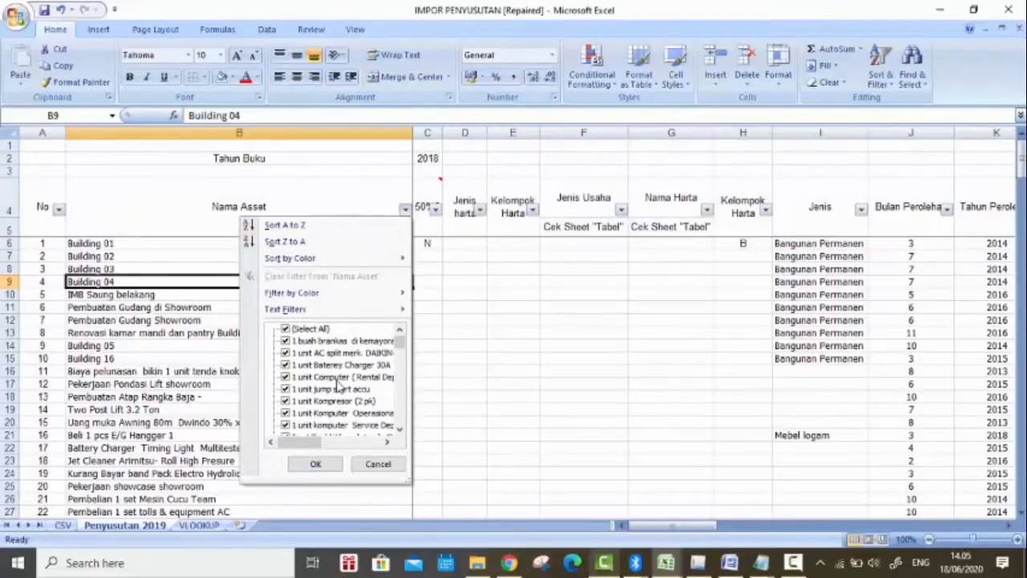
{"action": "scroll", "coordinate": [337, 385], "scroll_direction": "down", "scroll_amount": 1}
{"action": "scroll", "coordinate": [329, 369], "scroll_direction": "up", "scroll_amount": 1}
{"action": "left_click", "coordinate": [285, 329]}
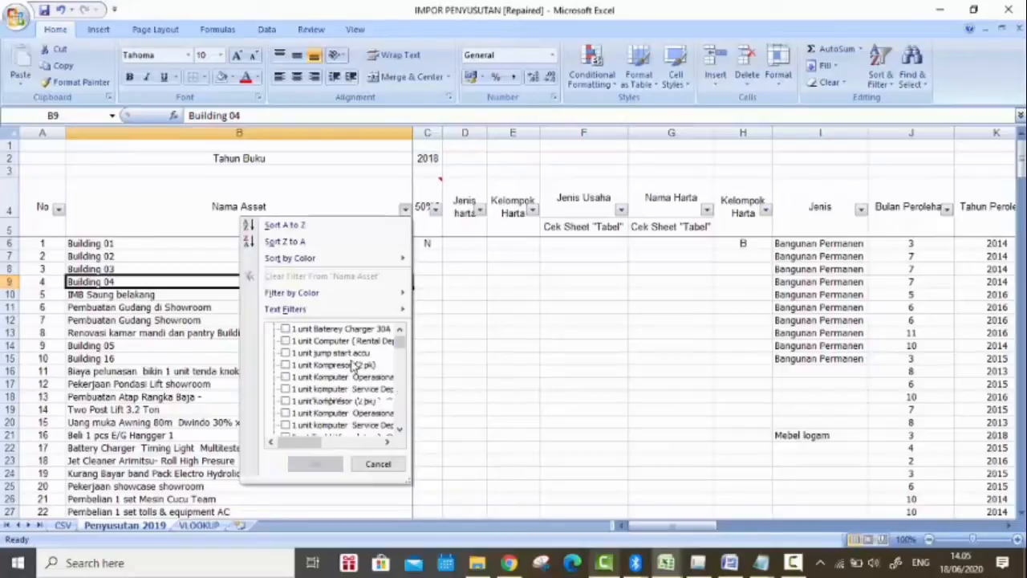
{"action": "scroll", "coordinate": [353, 367], "scroll_direction": "down", "scroll_amount": 4}
{"action": "scroll", "coordinate": [354, 366], "scroll_direction": "down", "scroll_amount": 1}
{"action": "left_click", "coordinate": [289, 377]}
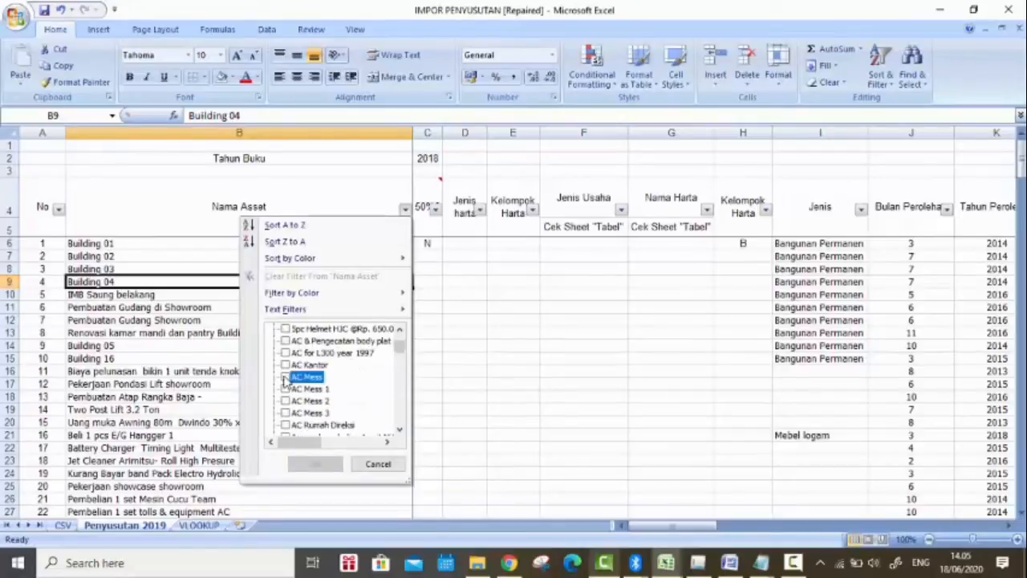
{"action": "left_click", "coordinate": [287, 389]}
{"action": "left_click", "coordinate": [288, 401]}
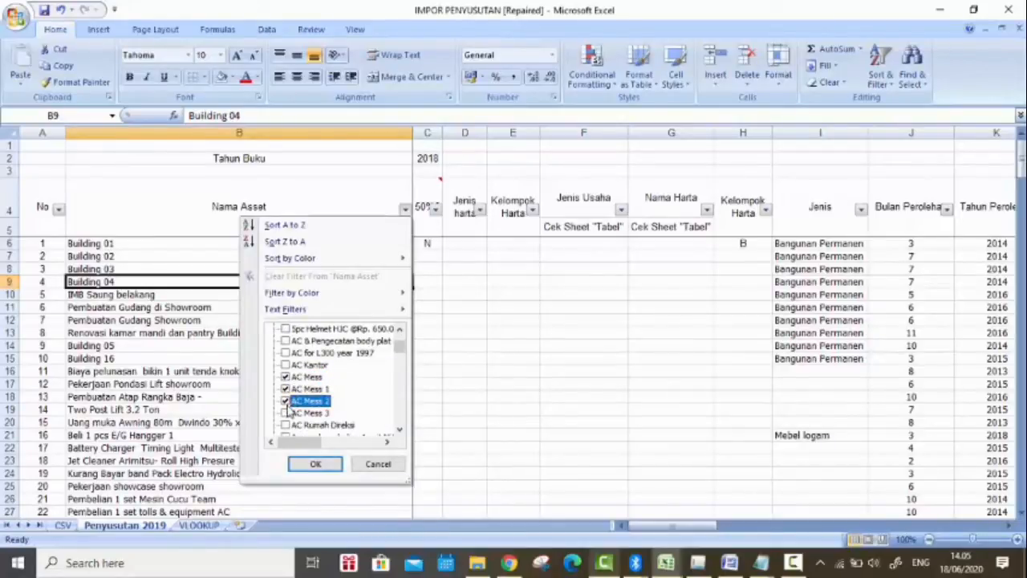
{"action": "left_click", "coordinate": [287, 412]}
Step: Add AC Rumah Direksi to the Nama Asset filter selection and apply the filter
{"action": "scroll", "coordinate": [308, 394], "scroll_direction": "down", "scroll_amount": 2}
{"action": "scroll", "coordinate": [308, 391], "scroll_direction": "up", "scroll_amount": 1}
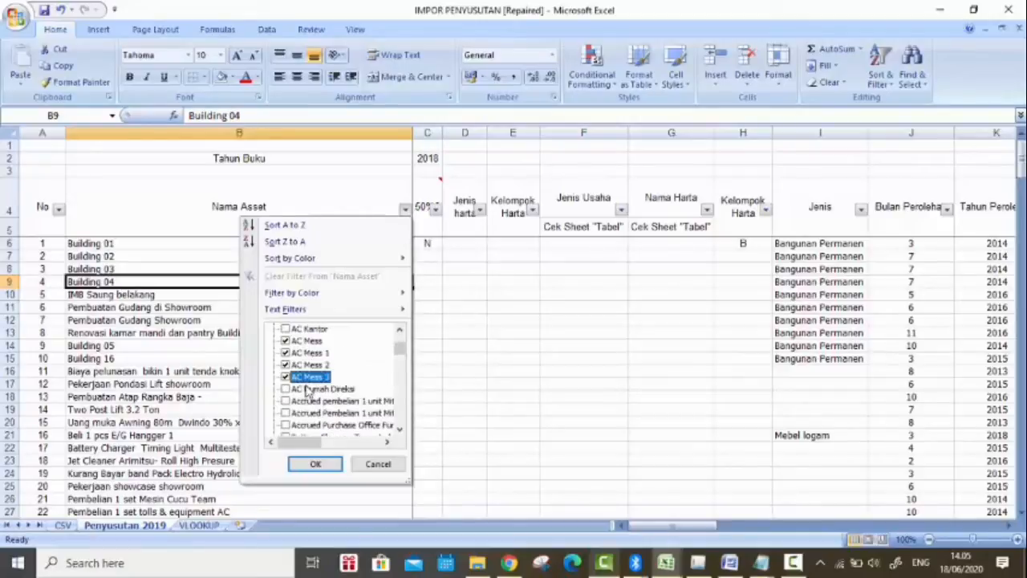
{"action": "scroll", "coordinate": [309, 391], "scroll_direction": "down", "scroll_amount": 1}
{"action": "scroll", "coordinate": [305, 385], "scroll_direction": "up", "scroll_amount": 2}
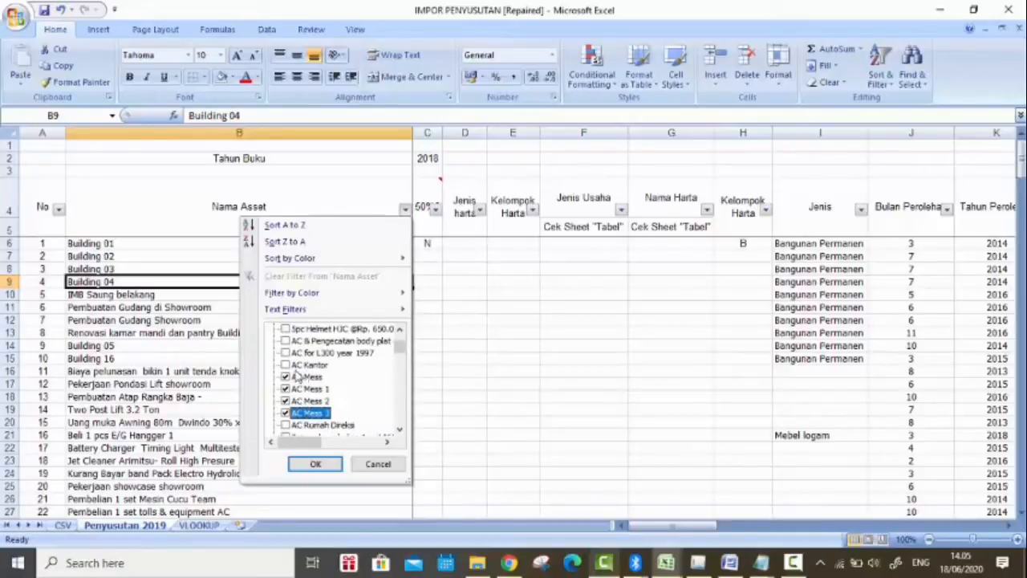
{"action": "scroll", "coordinate": [325, 388], "scroll_direction": "down", "scroll_amount": 2}
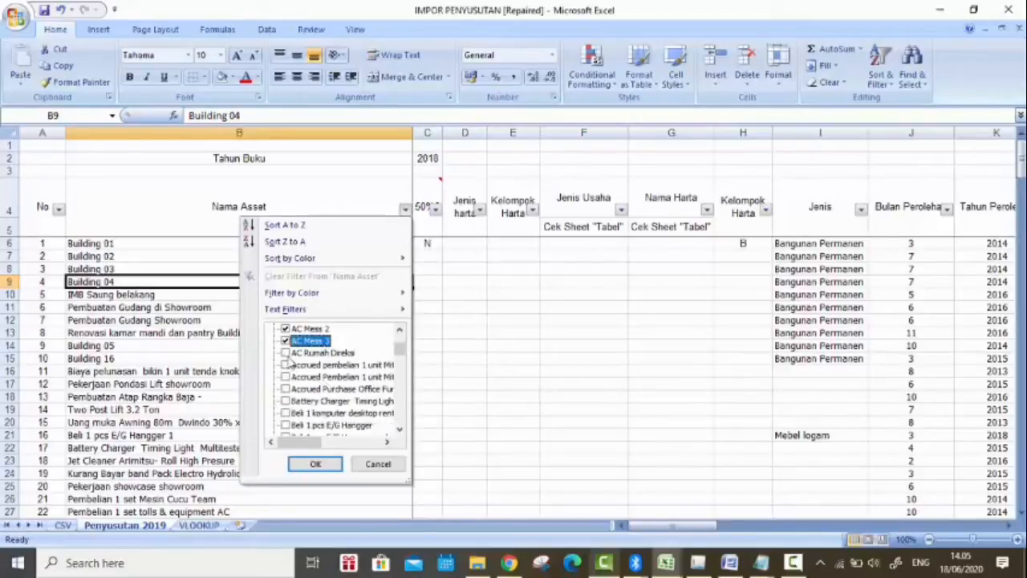
{"action": "left_click", "coordinate": [284, 354]}
{"action": "mouse_move", "coordinate": [399, 349]}
{"action": "left_mouse_down"}
{"action": "mouse_move", "coordinate": [398, 410]}
{"action": "mouse_move", "coordinate": [397, 348]}
{"action": "mouse_move", "coordinate": [398, 356]}
{"action": "left_mouse_up"}
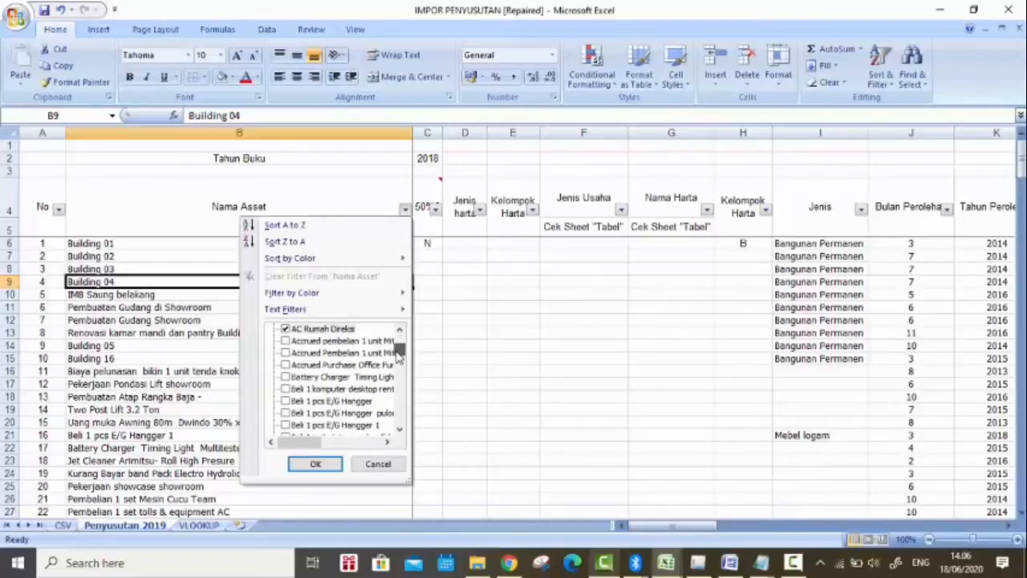
{"action": "left_click", "coordinate": [309, 464]}
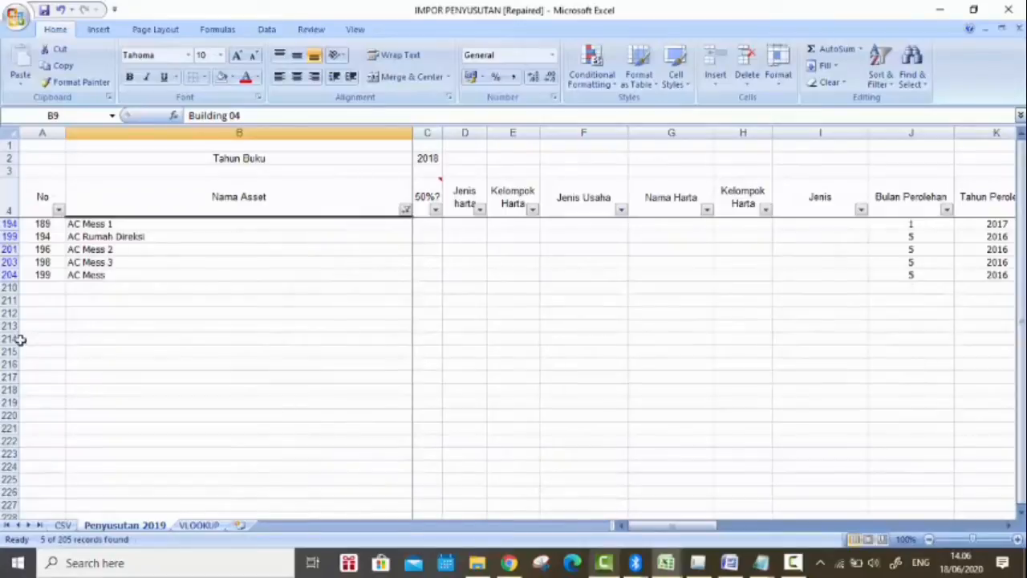
Step: Delete the five filtered AC Mess and AC Rumah Direksi rows and show all names again in the Nama Asset filter
{"action": "left_click_drag", "start_coordinate": [9, 224], "coordinate": [12, 274]}
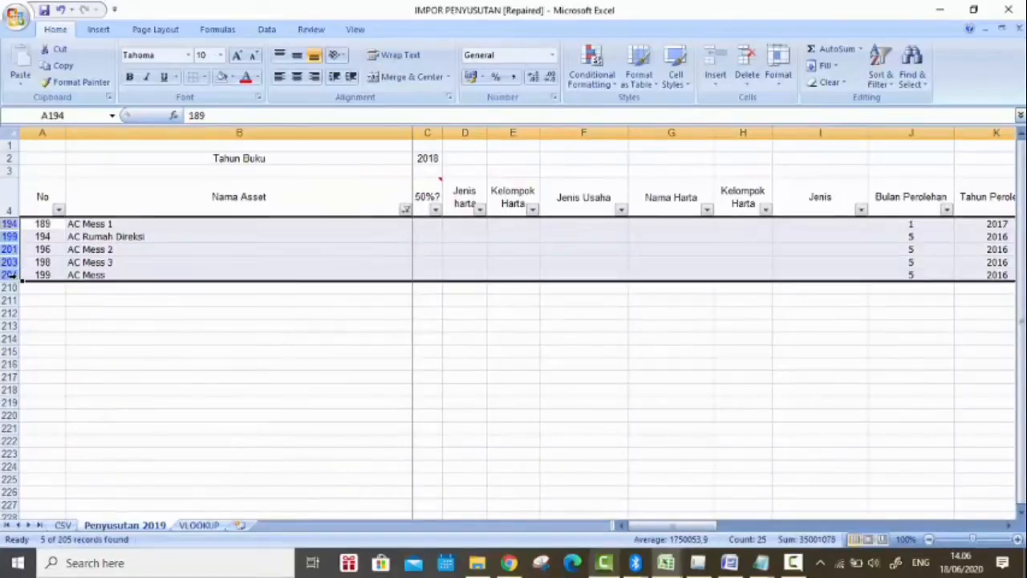
{"action": "left_click", "coordinate": [746, 64]}
{"action": "left_click", "coordinate": [405, 209]}
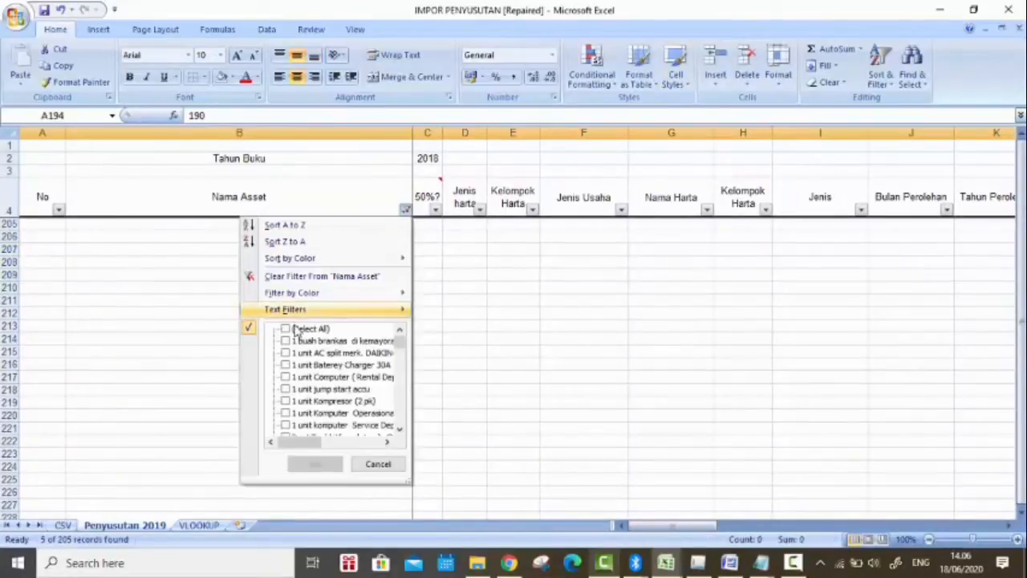
{"action": "left_click", "coordinate": [286, 329]}
{"action": "left_click", "coordinate": [313, 465]}
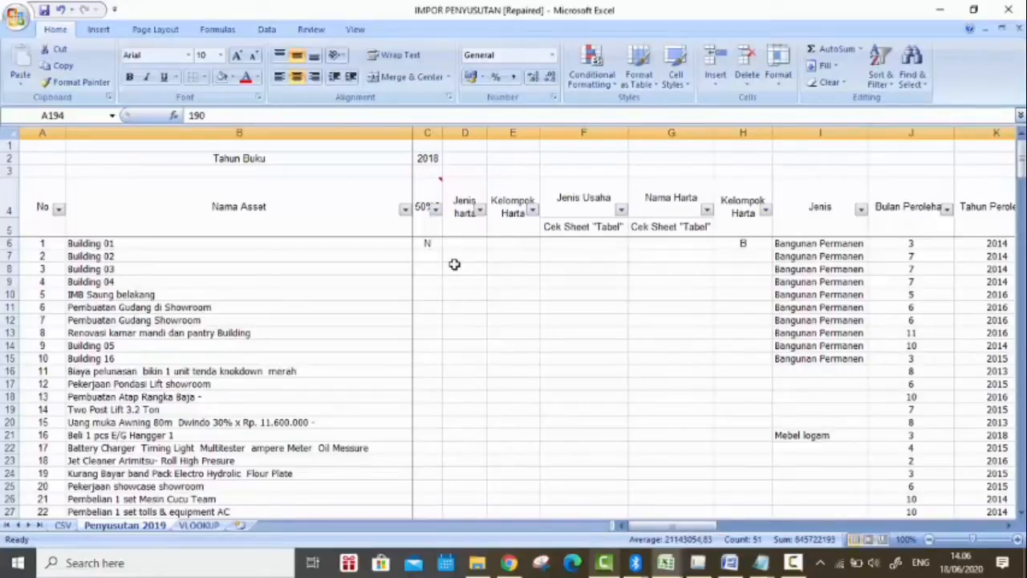
Step: In the Nama Asset filter, deselect all names and select the two Accrued Pembelian 1 unit Mits Lancer SEI 2015 assets
{"action": "mouse_move", "coordinate": [430, 227]}
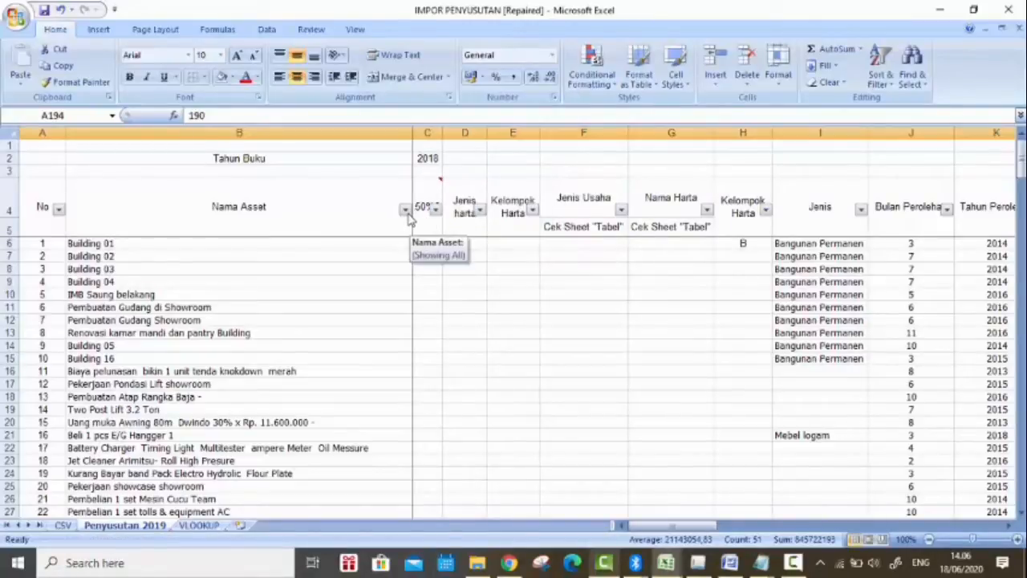
{"action": "left_click", "coordinate": [404, 209]}
{"action": "left_click", "coordinate": [285, 330]}
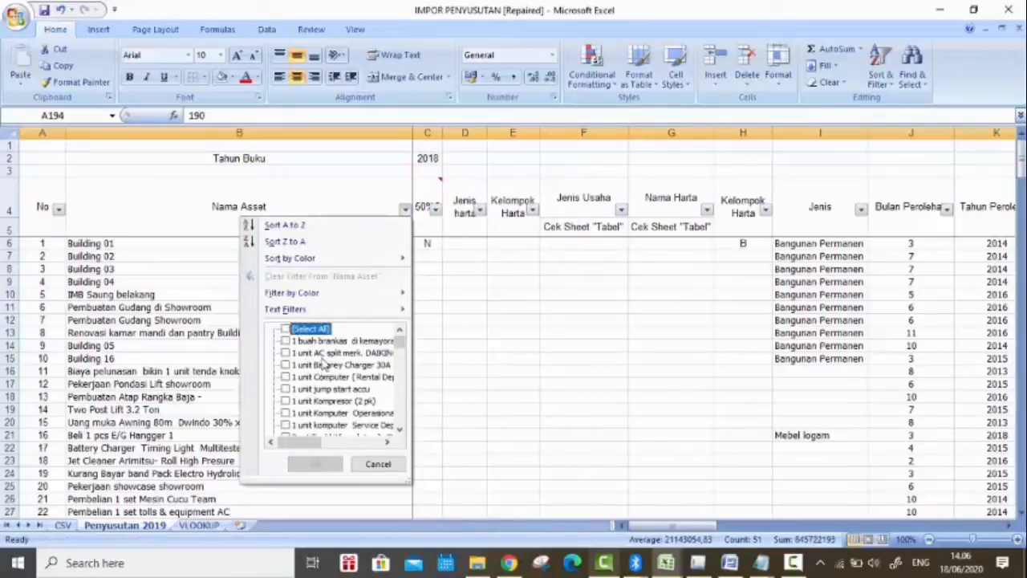
{"action": "scroll", "coordinate": [329, 358], "scroll_direction": "down", "scroll_amount": 1}
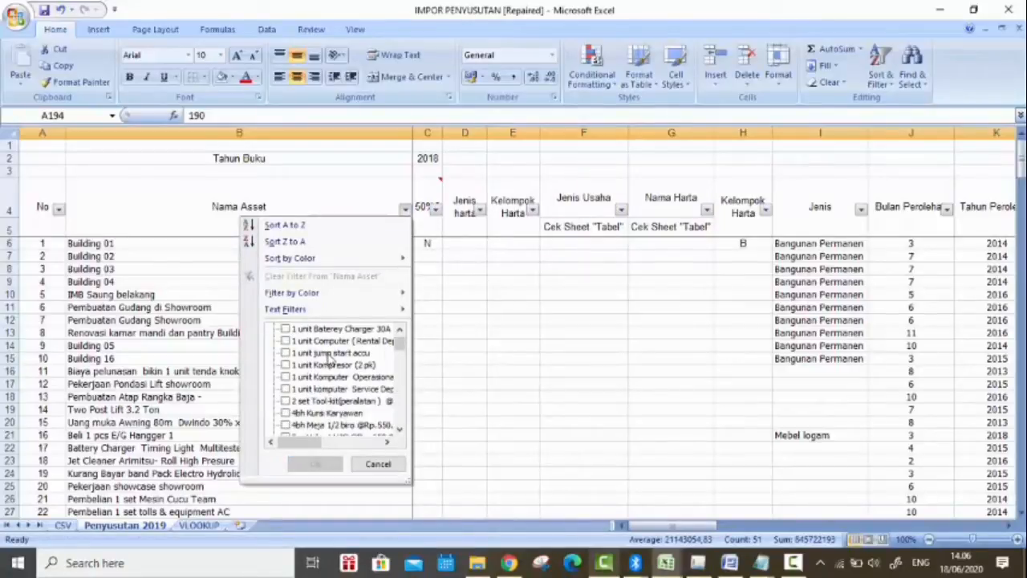
{"action": "scroll", "coordinate": [329, 359], "scroll_direction": "down", "scroll_amount": 5}
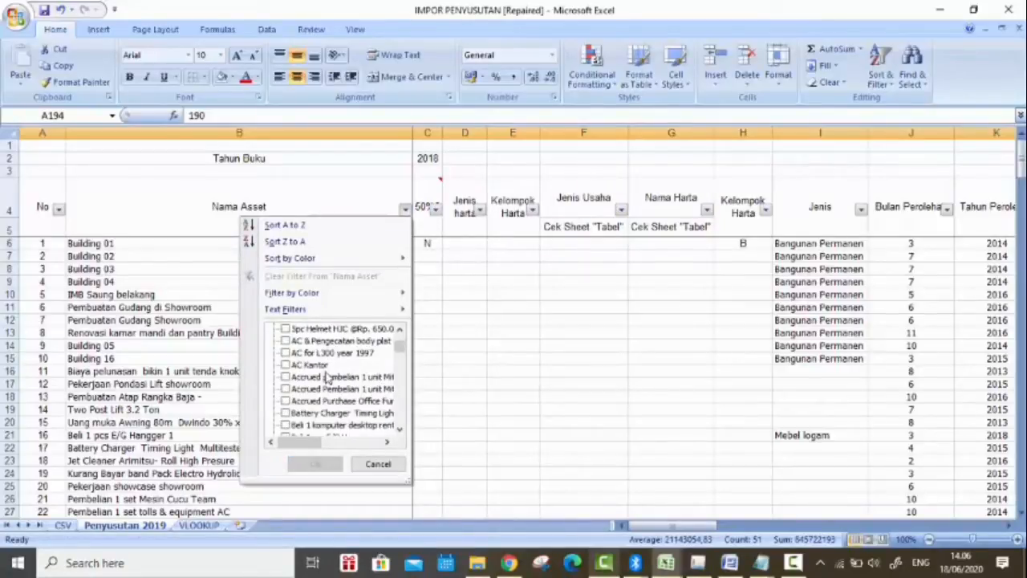
{"action": "left_click_drag", "start_coordinate": [313, 450], "coordinate": [338, 450]}
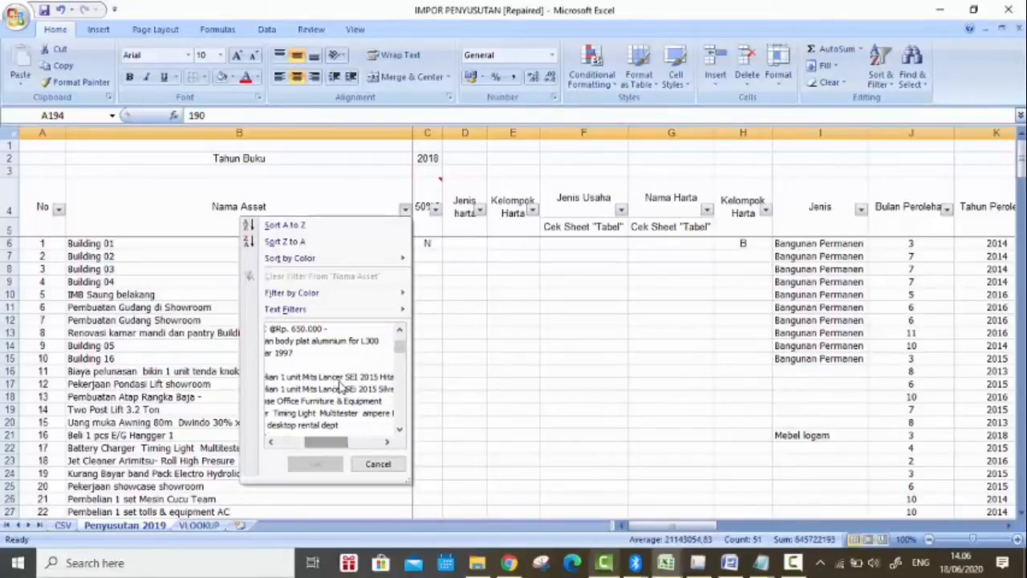
{"action": "left_click_drag", "start_coordinate": [312, 442], "coordinate": [283, 442]}
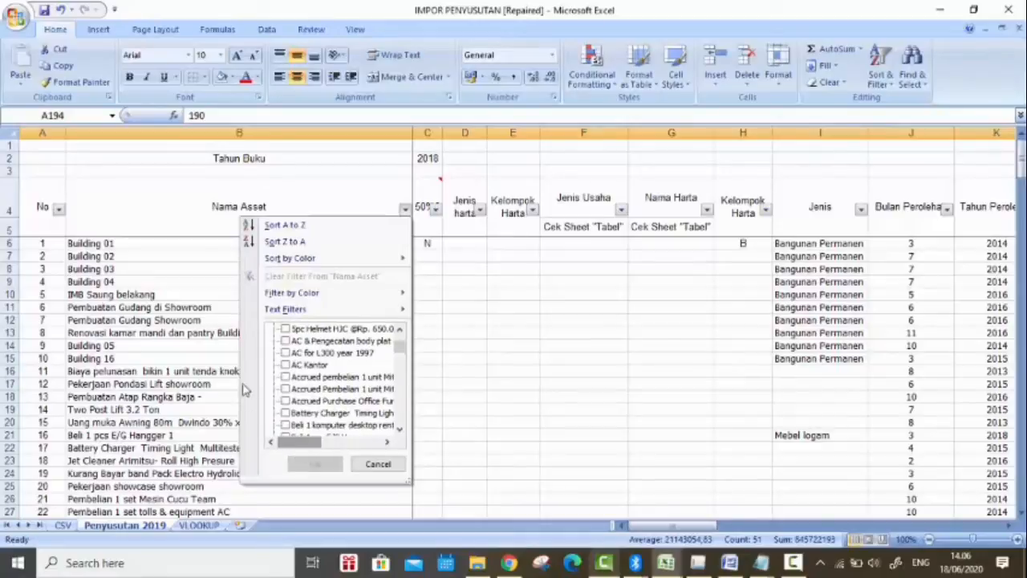
{"action": "left_click", "coordinate": [287, 378]}
Step: Add Beli Handphone second Emergency Call and Handphone set IPHONE 3100 to the Nama Asset filter selection
{"action": "scroll", "coordinate": [293, 393], "scroll_direction": "down", "scroll_amount": 5}
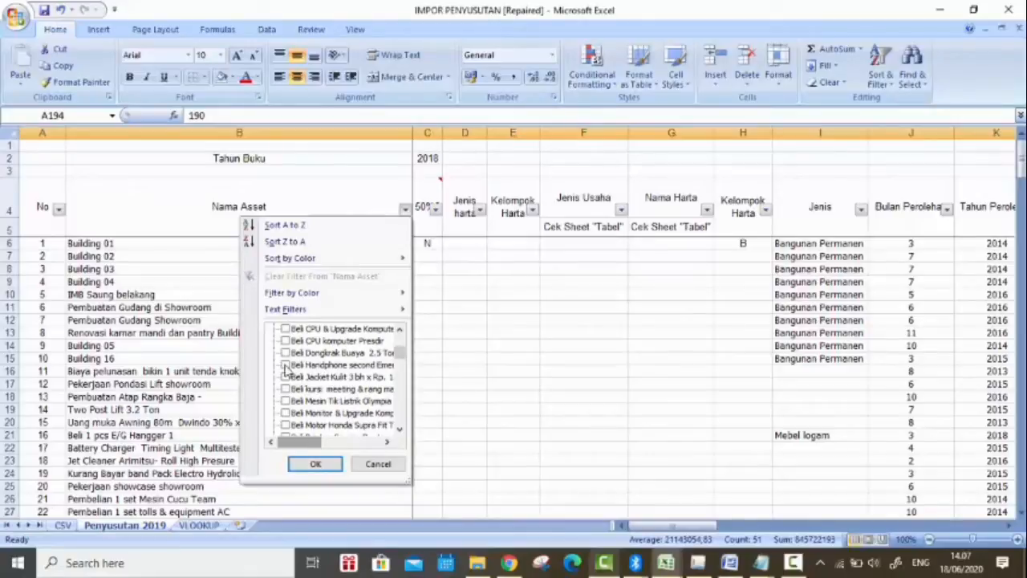
{"action": "mouse_move", "coordinate": [320, 442]}
{"action": "left_mouse_down"}
{"action": "mouse_move", "coordinate": [355, 443]}
{"action": "mouse_move", "coordinate": [321, 443]}
{"action": "left_mouse_up"}
{"action": "scroll", "coordinate": [343, 384], "scroll_direction": "down", "scroll_amount": 1}
{"action": "scroll", "coordinate": [343, 384], "scroll_direction": "down", "scroll_amount": 1}
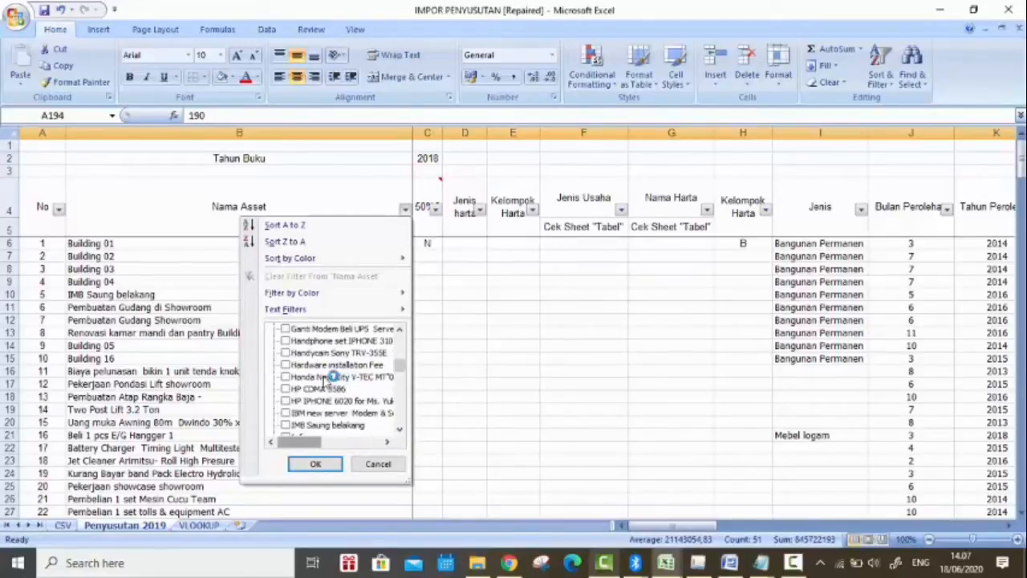
{"action": "left_click", "coordinate": [285, 341]}
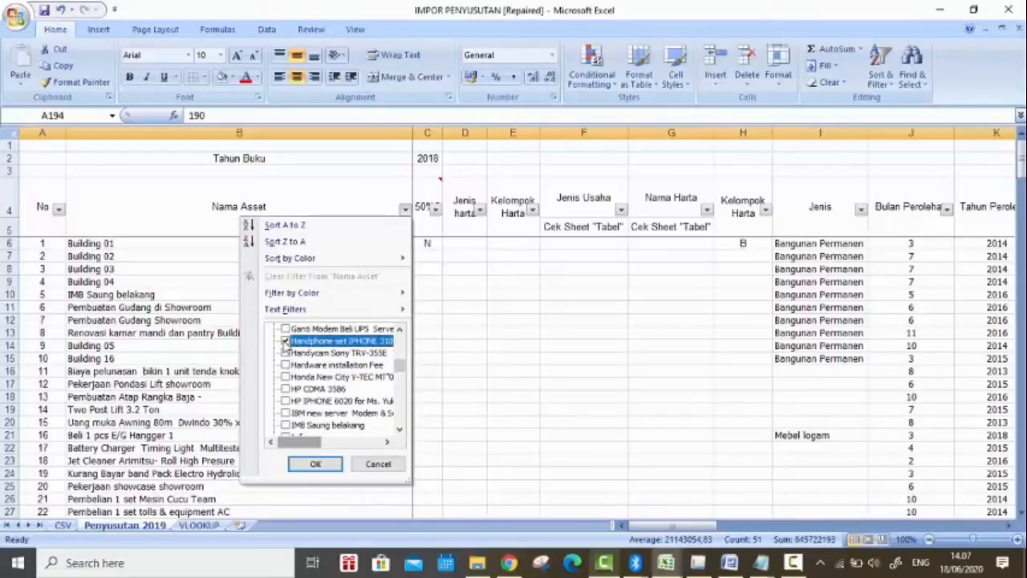
Step: Add HP CDMA 3586, HP IPHONE 6020, Mits Lancer SEI- 2015- Hitam and Pembelian 2 unit HP I6020 to the name selection
{"action": "scroll", "coordinate": [355, 366], "scroll_direction": "down", "scroll_amount": 5}
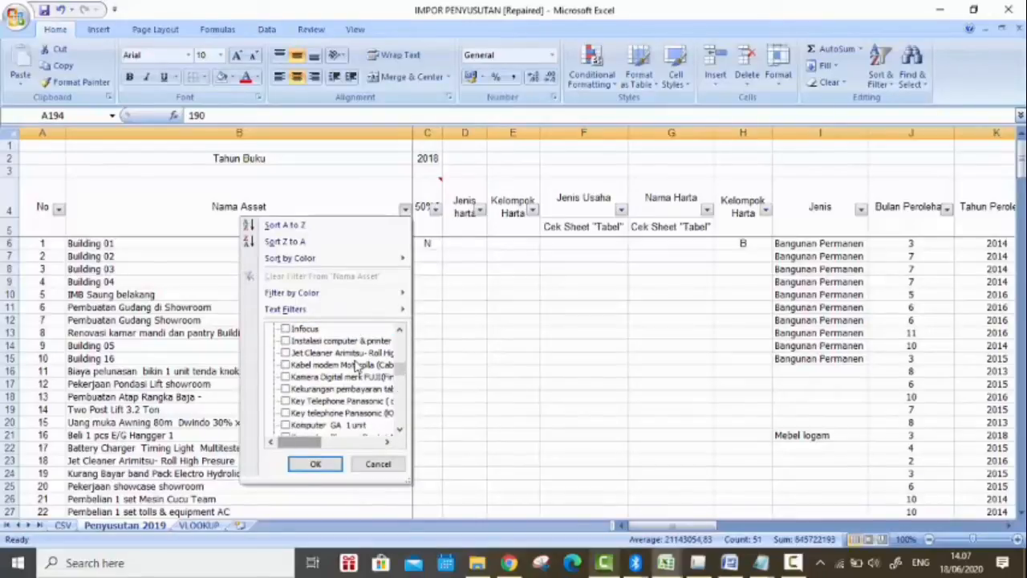
{"action": "scroll", "coordinate": [356, 367], "scroll_direction": "down", "scroll_amount": 4}
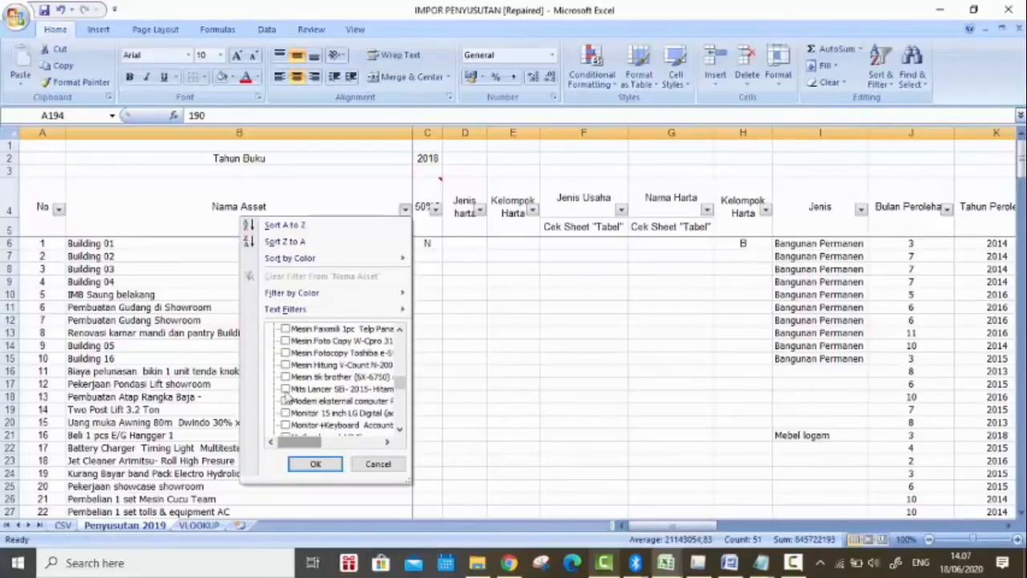
{"action": "scroll", "coordinate": [353, 365], "scroll_direction": "down", "scroll_amount": 4}
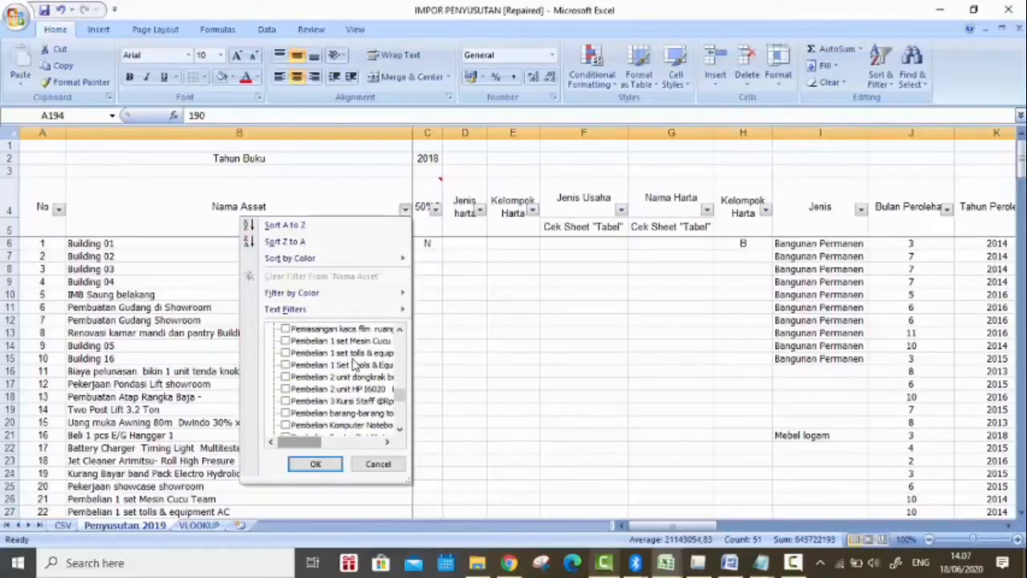
{"action": "mouse_move", "coordinate": [313, 442]}
{"action": "left_mouse_down"}
{"action": "mouse_move", "coordinate": [351, 442]}
{"action": "mouse_move", "coordinate": [322, 442]}
{"action": "left_mouse_up"}
{"action": "left_click", "coordinate": [286, 389]}
Step: Add Honda New City V-TEC to the Nama Asset selection and apply the filter
{"action": "scroll", "coordinate": [328, 364], "scroll_direction": "up", "scroll_amount": 5}
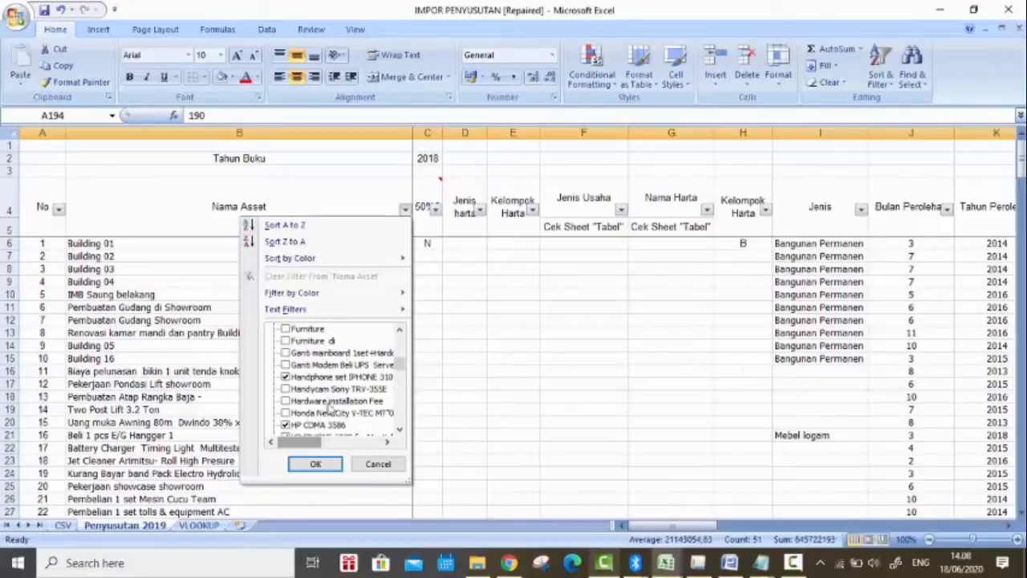
{"action": "scroll", "coordinate": [331, 405], "scroll_direction": "down", "scroll_amount": 1}
{"action": "left_click", "coordinate": [370, 377]}
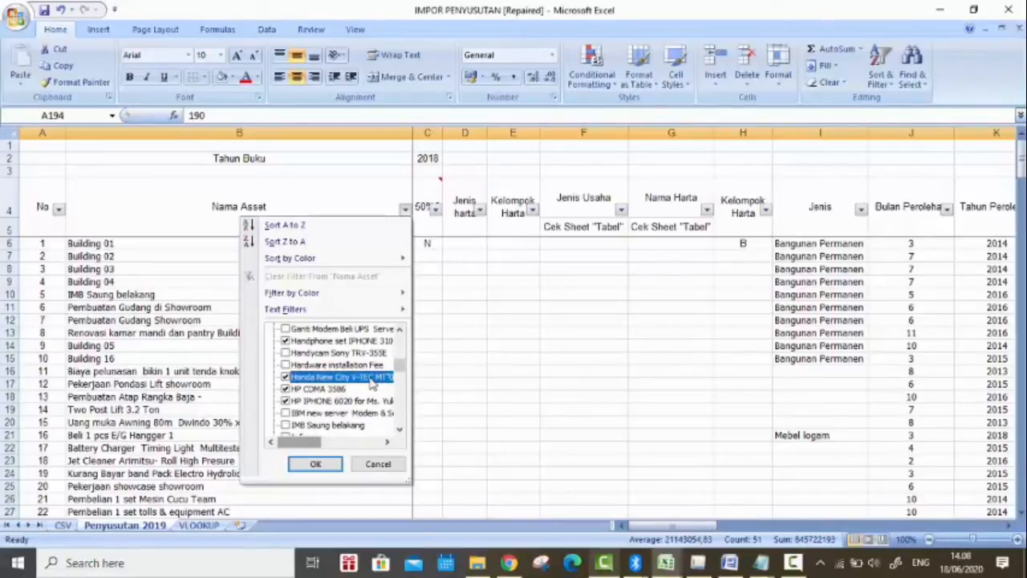
{"action": "scroll", "coordinate": [336, 413], "scroll_direction": "down", "scroll_amount": 8}
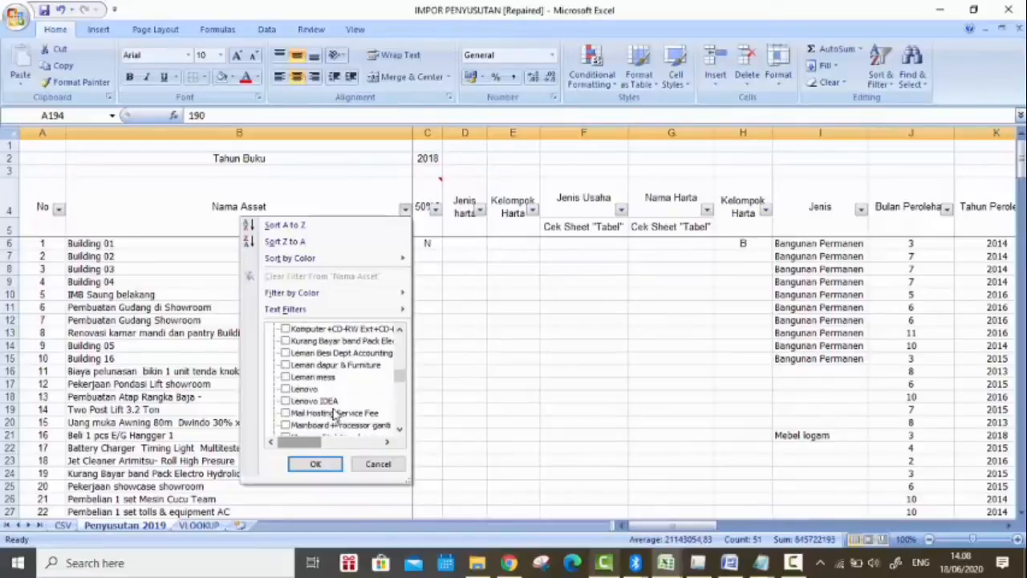
{"action": "scroll", "coordinate": [335, 413], "scroll_direction": "down", "scroll_amount": 6}
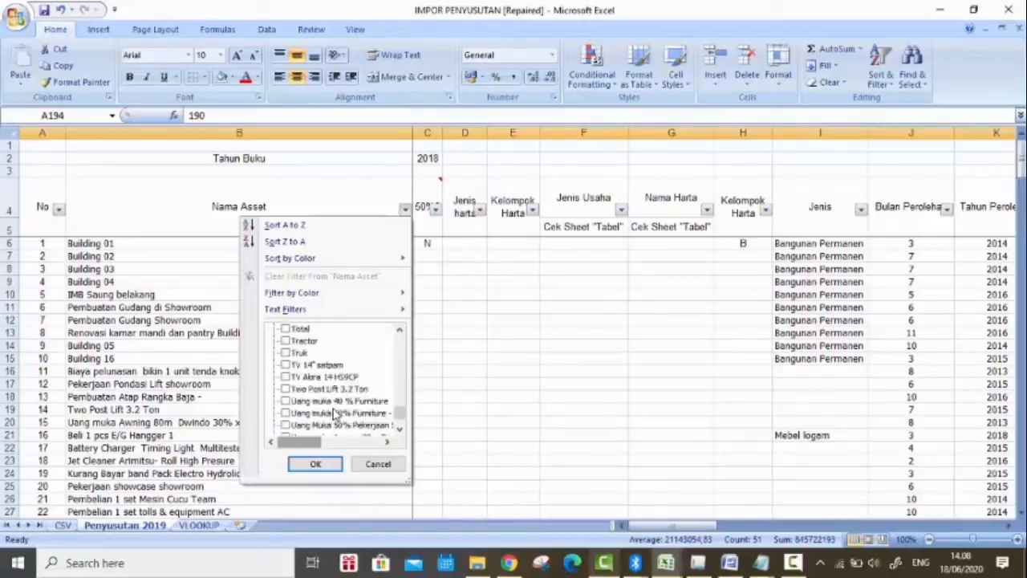
{"action": "left_click", "coordinate": [331, 463]}
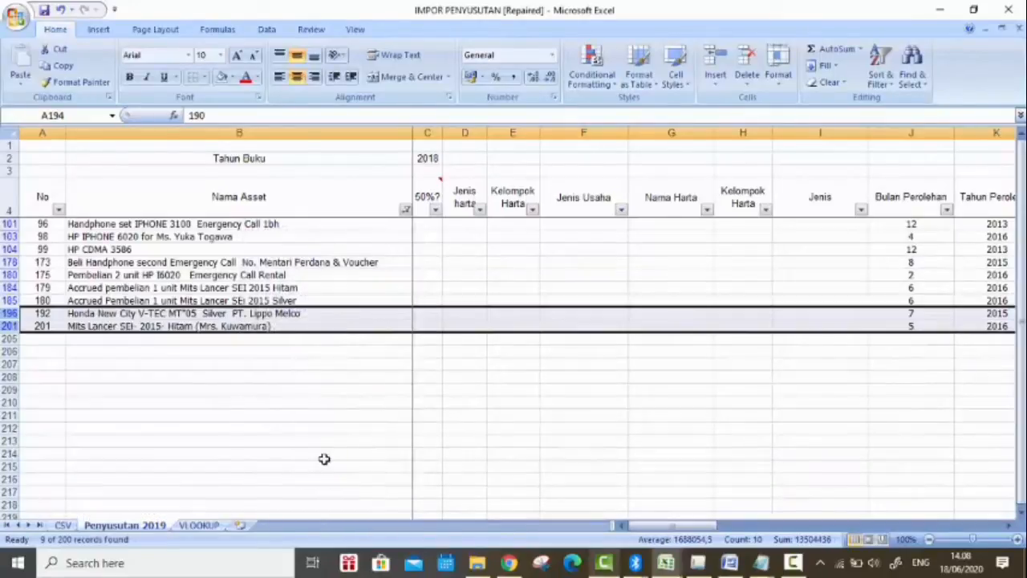
Step: Enter Y in the 50%? column for all the filtered phone and car assets from row 101 to row 201
{"action": "left_click", "coordinate": [416, 227]}
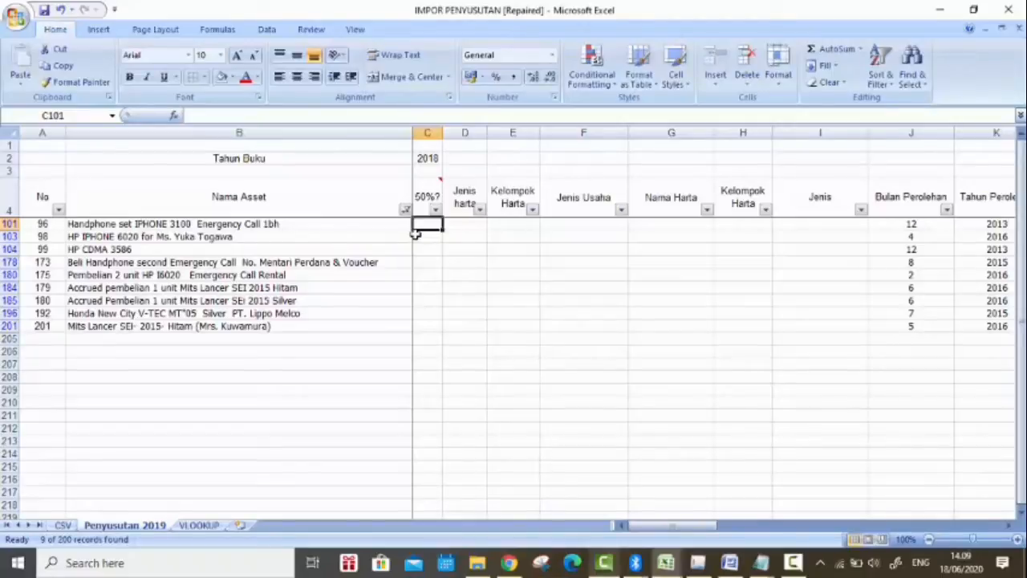
{"action": "type", "text": "Y"}
{"action": "left_click", "coordinate": [442, 230]}
{"action": "left_click_drag", "start_coordinate": [442, 229], "coordinate": [434, 330]}
Step: Select all names in the Nama Asset filter to show every asset again
{"action": "left_click", "coordinate": [405, 210]}
{"action": "left_click", "coordinate": [405, 210]}
{"action": "left_click", "coordinate": [405, 210]}
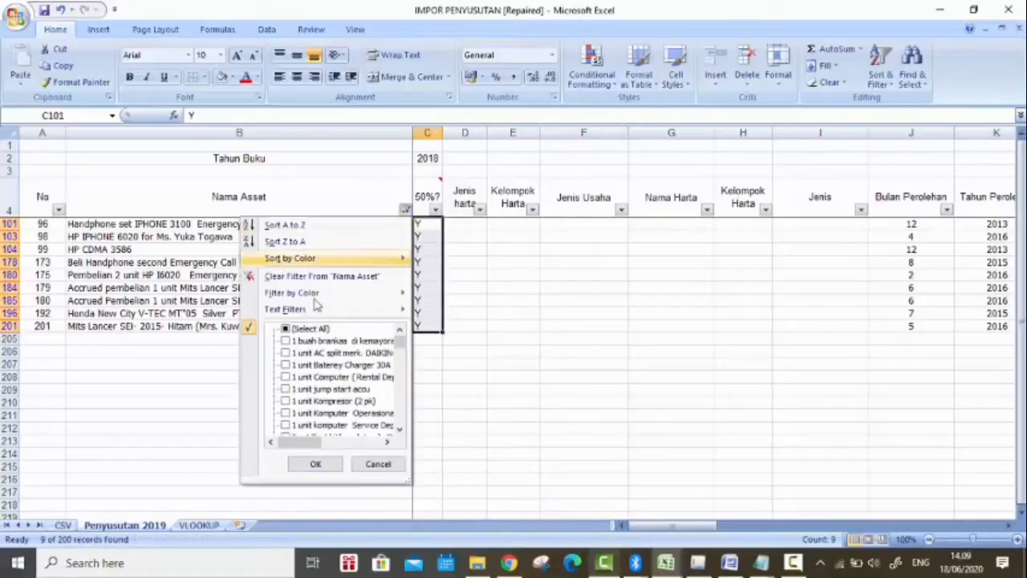
{"action": "left_click", "coordinate": [286, 328]}
{"action": "left_click", "coordinate": [315, 464]}
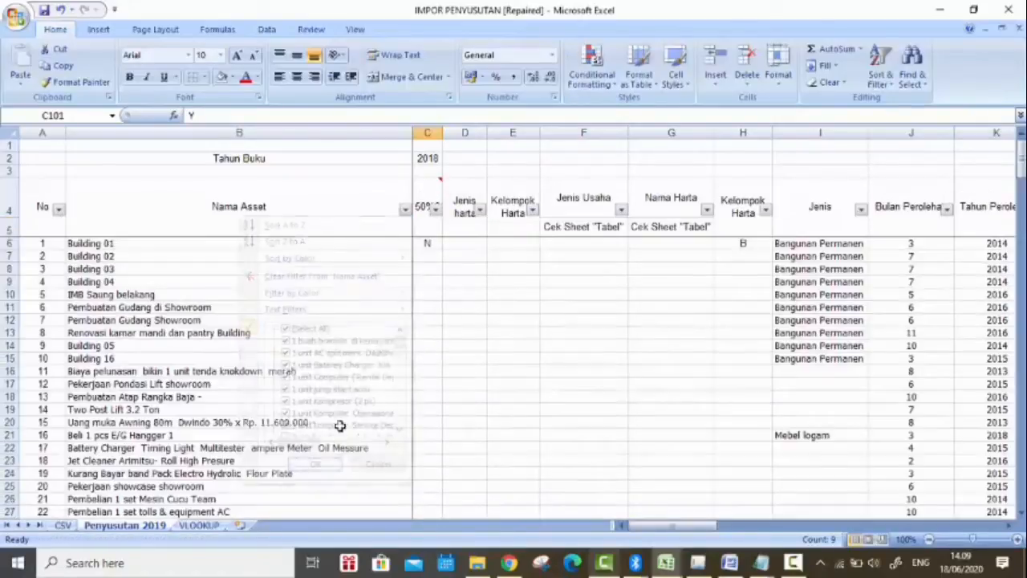
Step: Filter the 50%? column to show only blank entries
{"action": "left_click", "coordinate": [435, 211]}
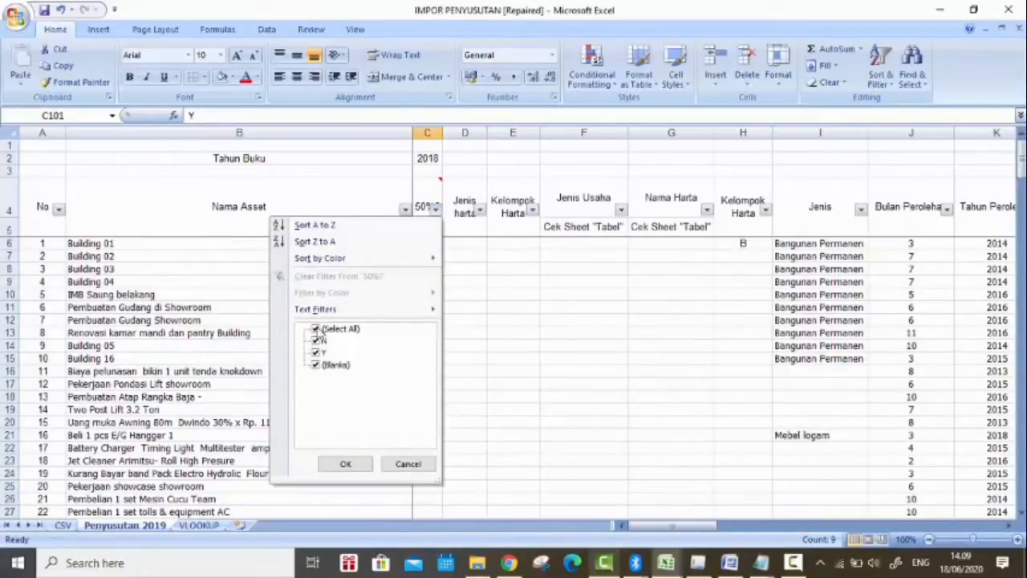
{"action": "left_click", "coordinate": [315, 329]}
{"action": "left_click", "coordinate": [316, 365]}
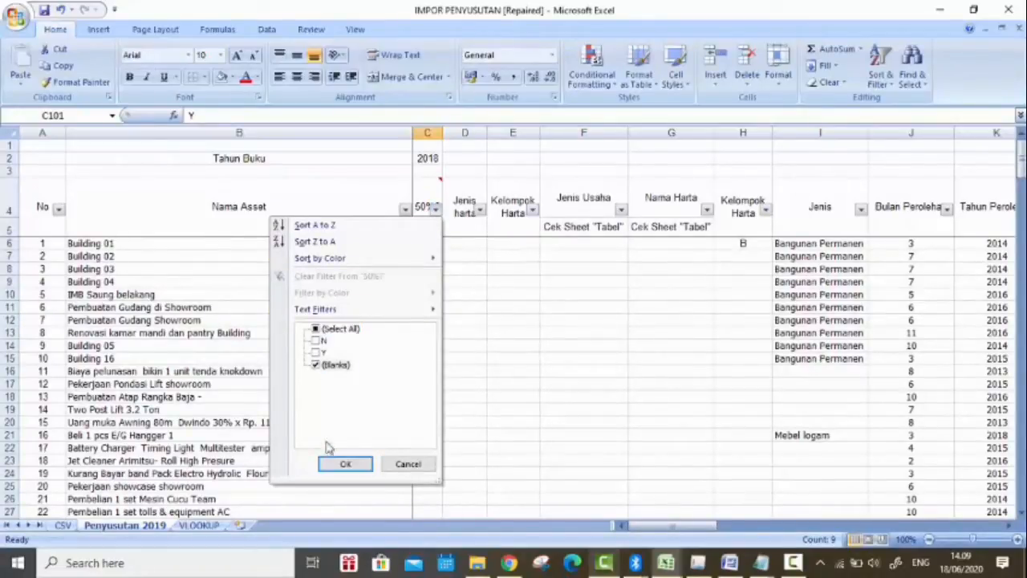
{"action": "left_click", "coordinate": [346, 466]}
Step: Fill N down the blank 50%? cells from row 102 to row 203
{"action": "left_click", "coordinate": [426, 245]}
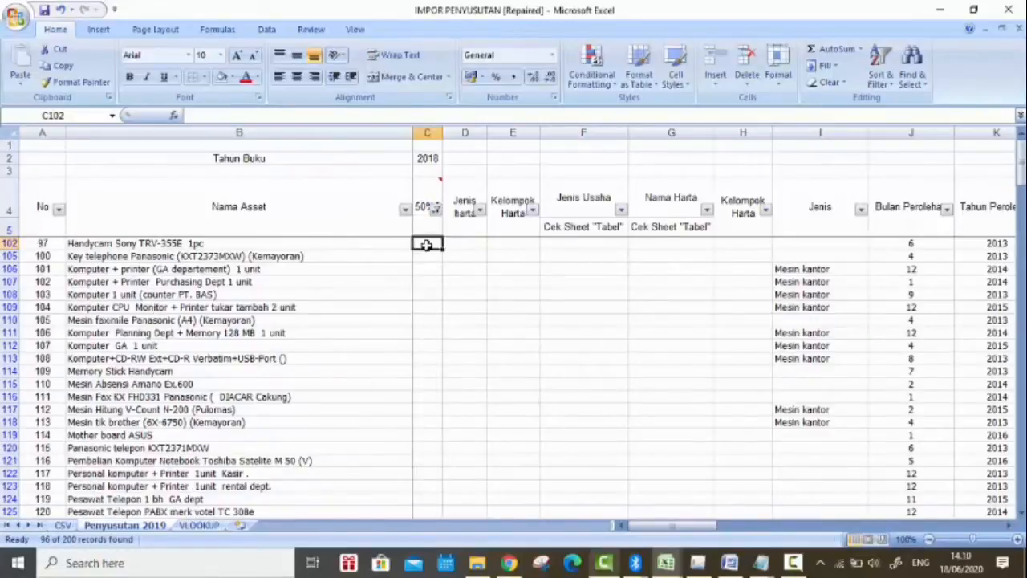
{"action": "type", "text": "N"}
{"action": "left_click_drag", "start_coordinate": [443, 249], "coordinate": [439, 490]}
Step: Delete rows 202 and 203, holding Mesin Cuci mess and Lemari mess
{"action": "left_click", "coordinate": [161, 435]}
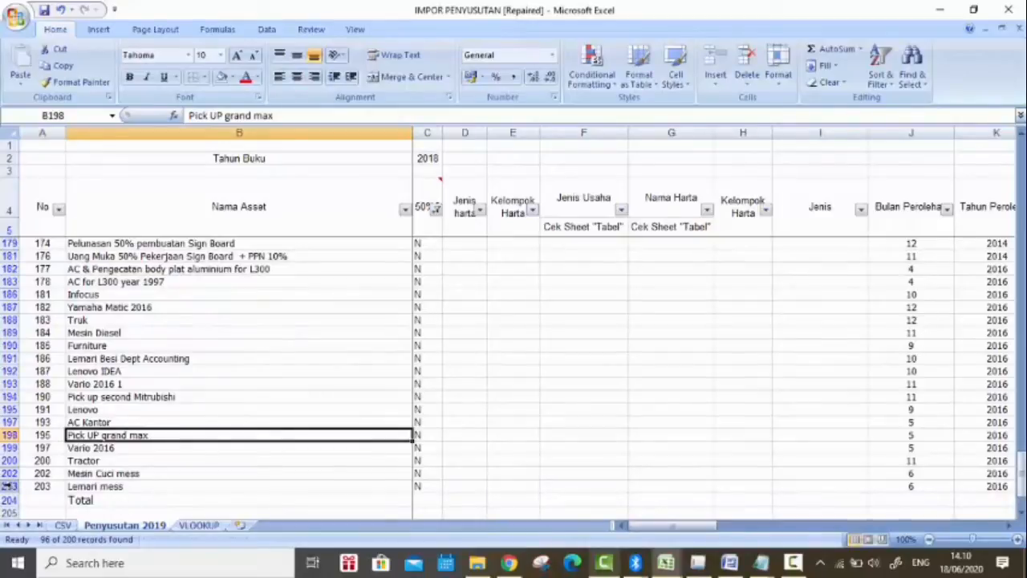
{"action": "left_click_drag", "start_coordinate": [6, 474], "coordinate": [6, 486]}
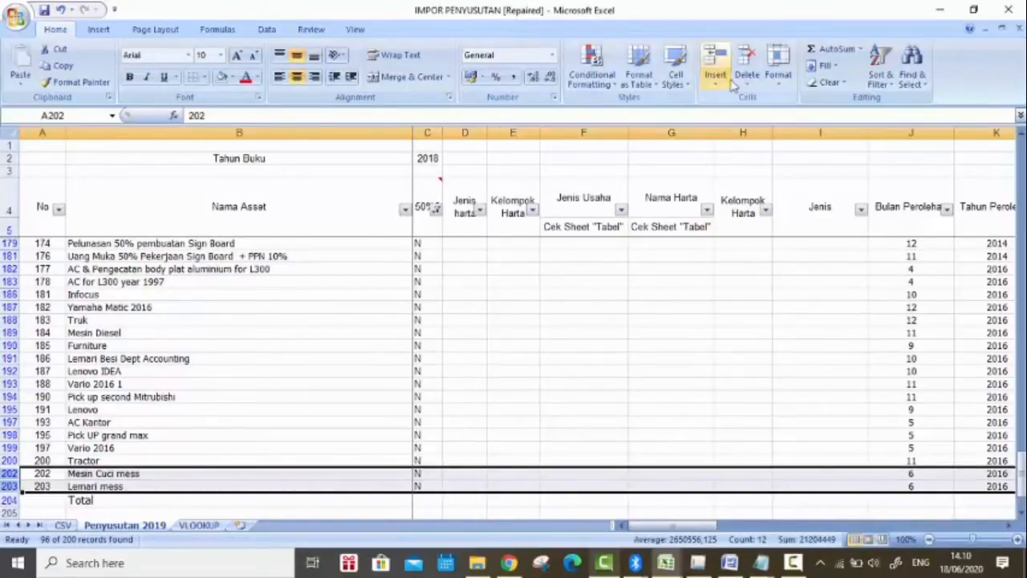
{"action": "left_click", "coordinate": [746, 58]}
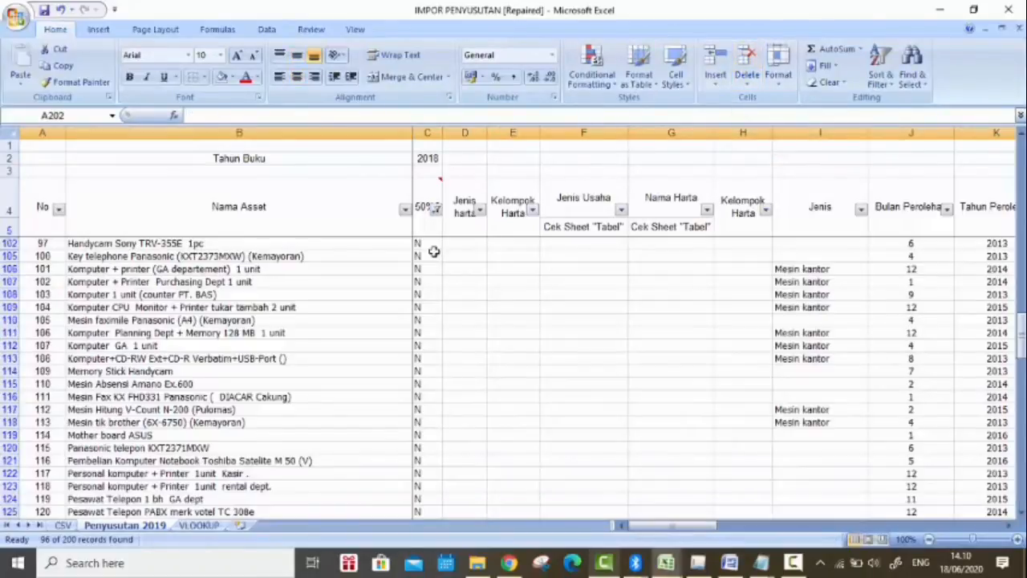
Step: Select all values in the 50%? filter to show every asset row again
{"action": "left_click", "coordinate": [434, 208]}
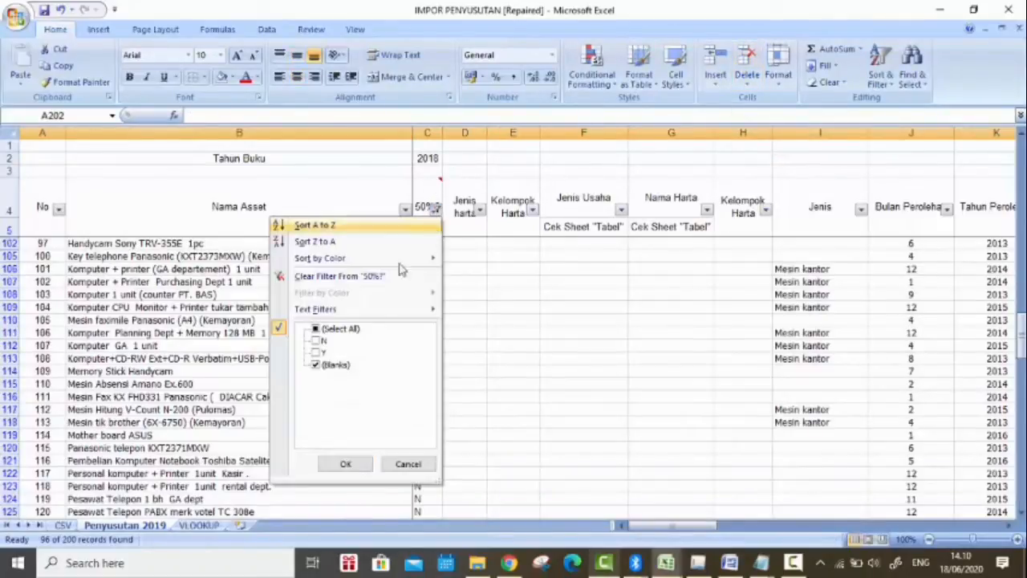
{"action": "left_click", "coordinate": [318, 331]}
{"action": "left_click", "coordinate": [316, 330]}
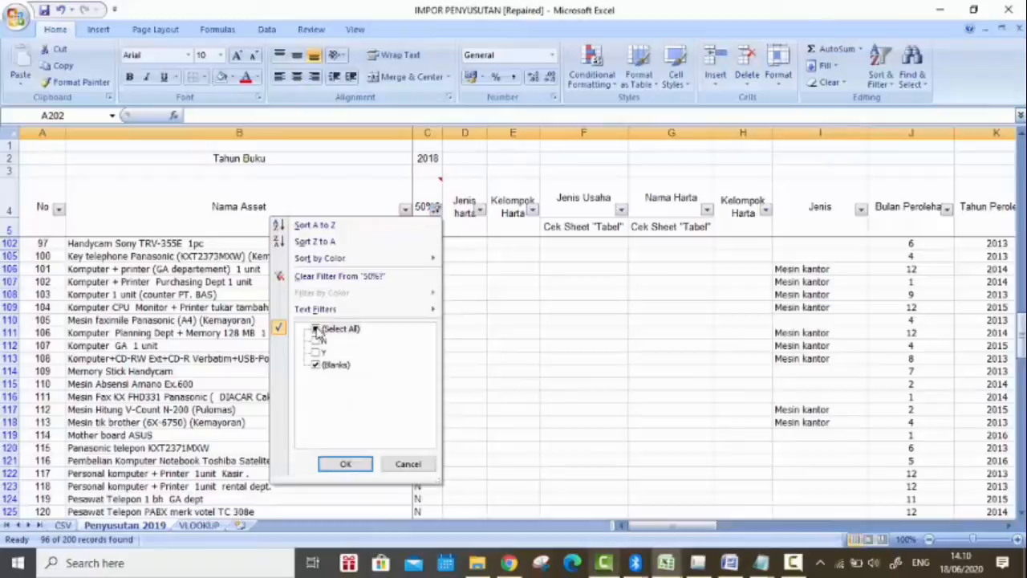
{"action": "left_click", "coordinate": [345, 463]}
{"action": "left_click", "coordinate": [404, 209]}
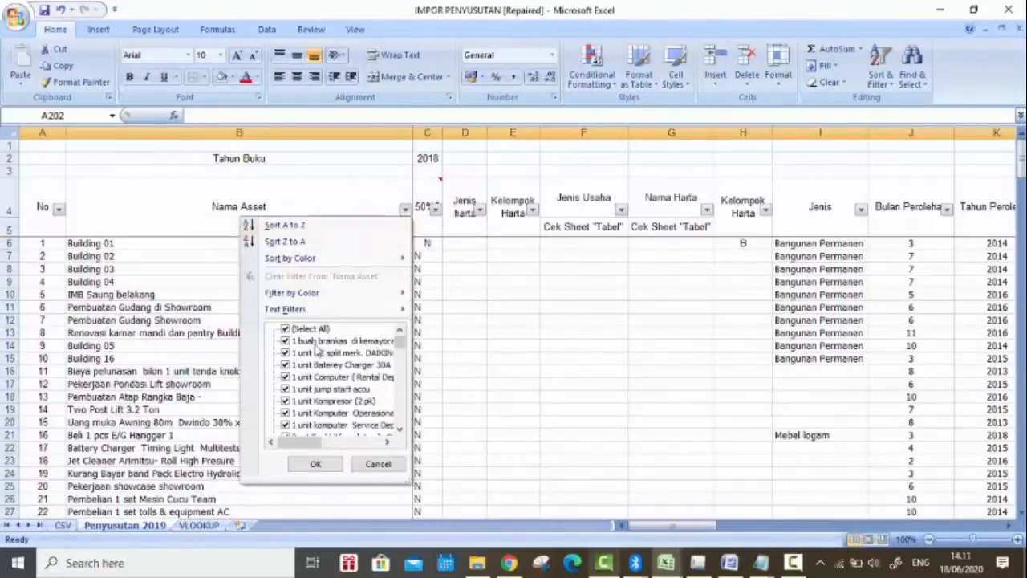
{"action": "left_click_drag", "start_coordinate": [313, 442], "coordinate": [357, 445]}
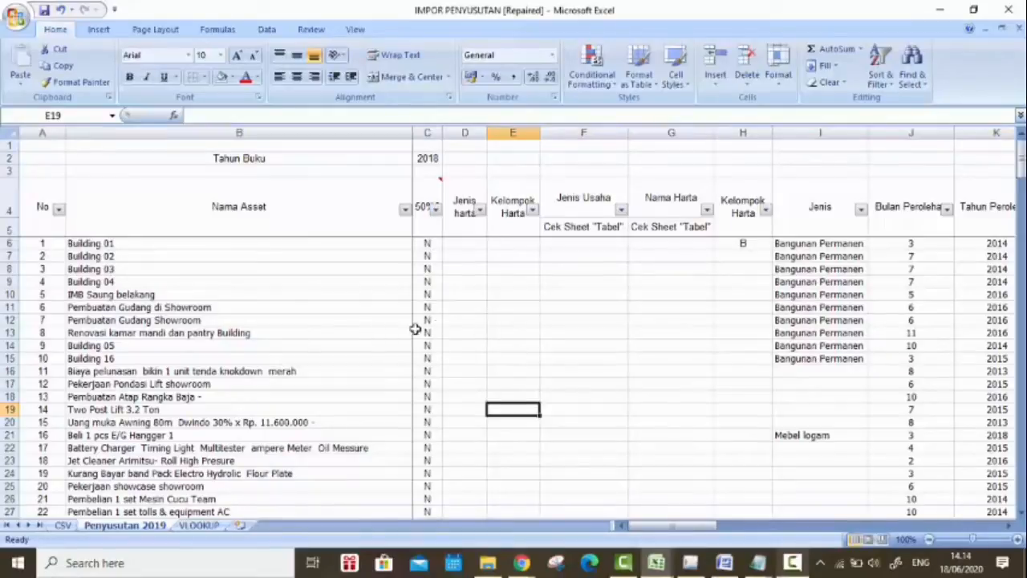
{"action": "left_click", "coordinate": [447, 247]}
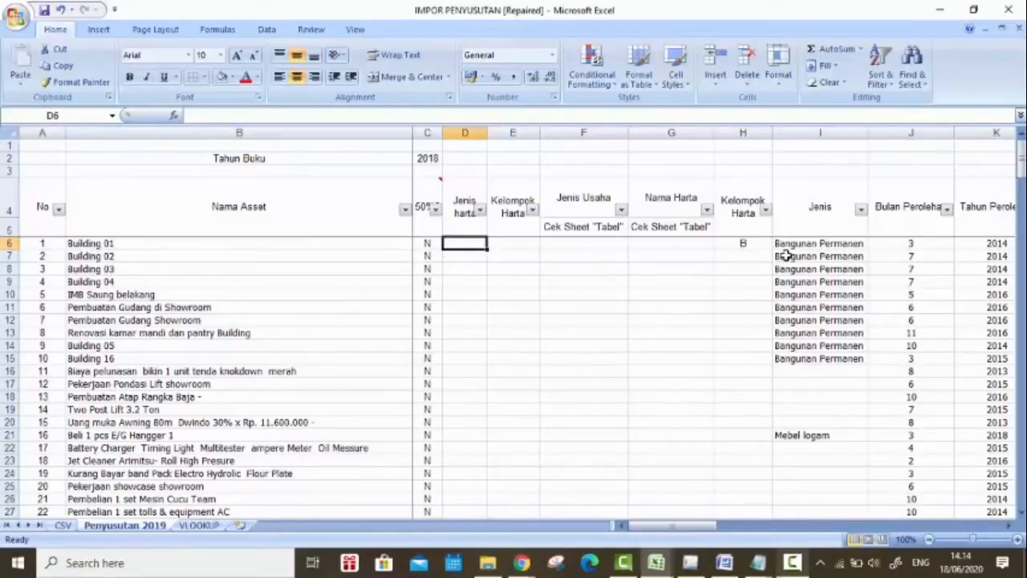
{"action": "left_click_drag", "start_coordinate": [800, 246], "coordinate": [819, 475]}
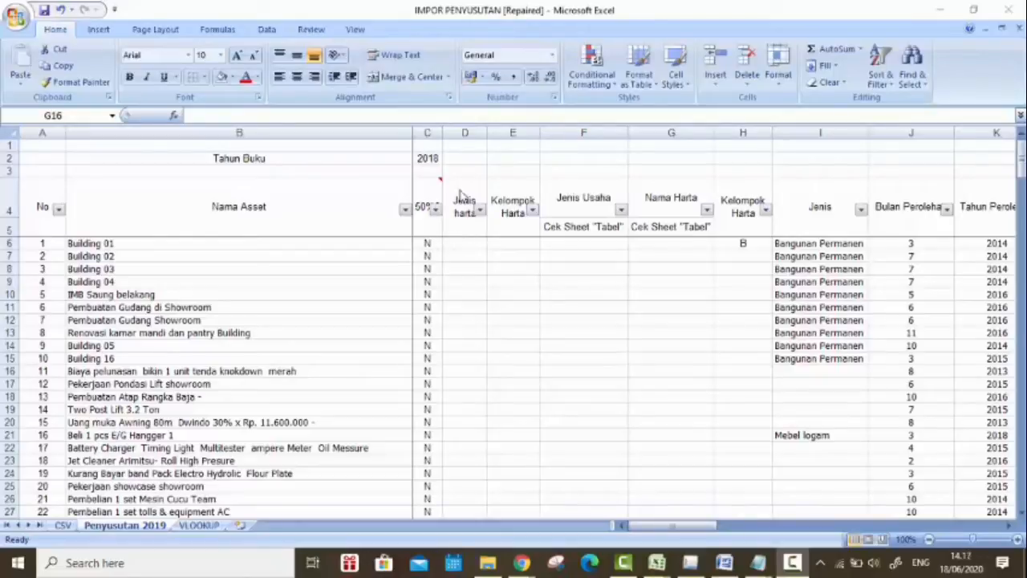
Step: Switch to Chrome and examine the Kelompok 1 to 4 asset-type tables in lamp-96-pmk-03-2009.pdf
{"action": "left_click", "coordinate": [524, 566]}
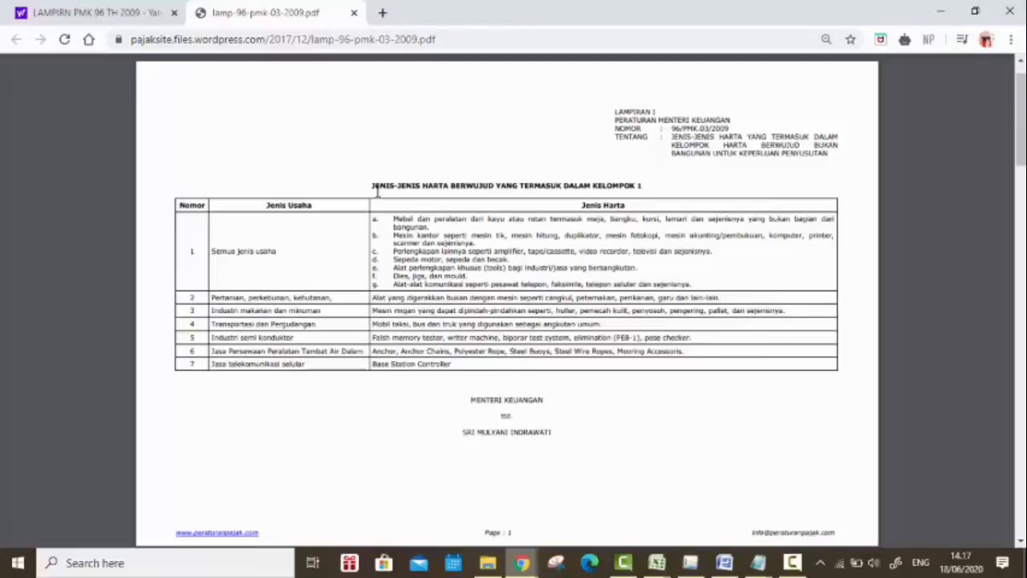
{"action": "left_click_drag", "start_coordinate": [378, 191], "coordinate": [647, 198]}
{"action": "scroll", "coordinate": [666, 281], "scroll_direction": "down", "scroll_amount": 5}
{"action": "scroll", "coordinate": [667, 281], "scroll_direction": "down", "scroll_amount": 15}
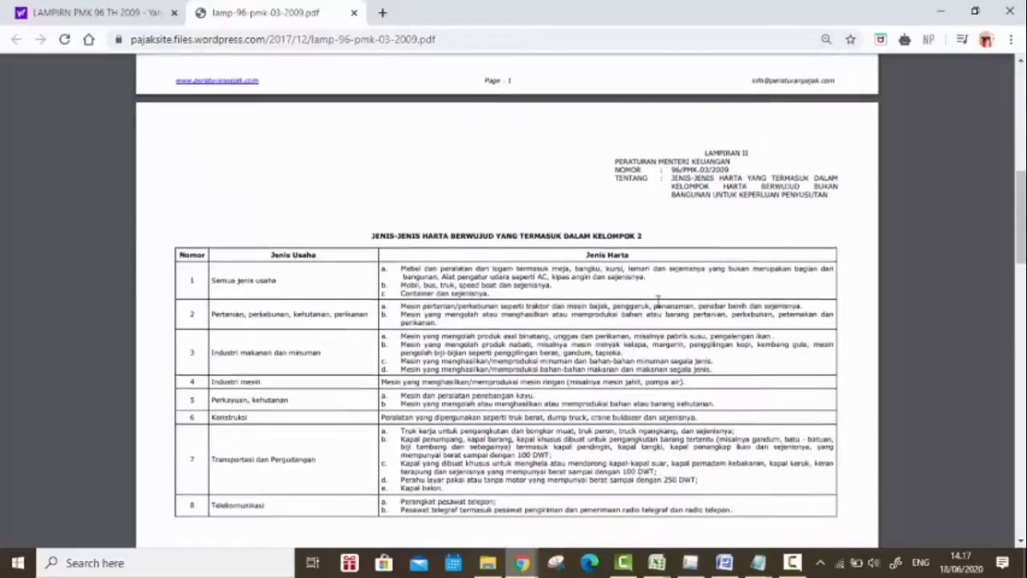
{"action": "scroll", "coordinate": [659, 308], "scroll_direction": "down", "scroll_amount": 8}
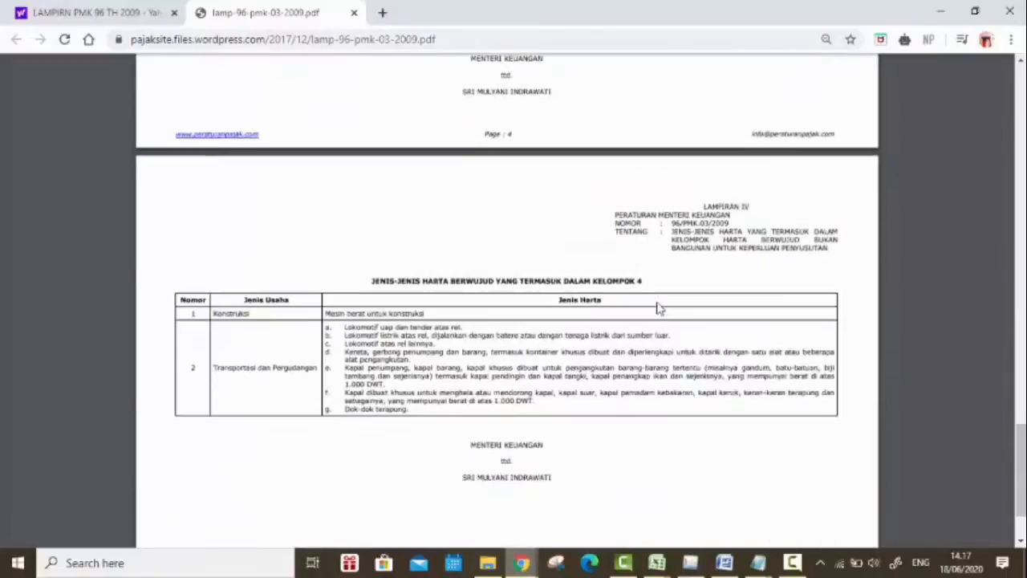
Step: Return to Excel and review the Nama Asset and Jenis columns of the Penyusutan 2019 sheet for assets still lacking a classification
{"action": "key", "text": "alt+Tab"}
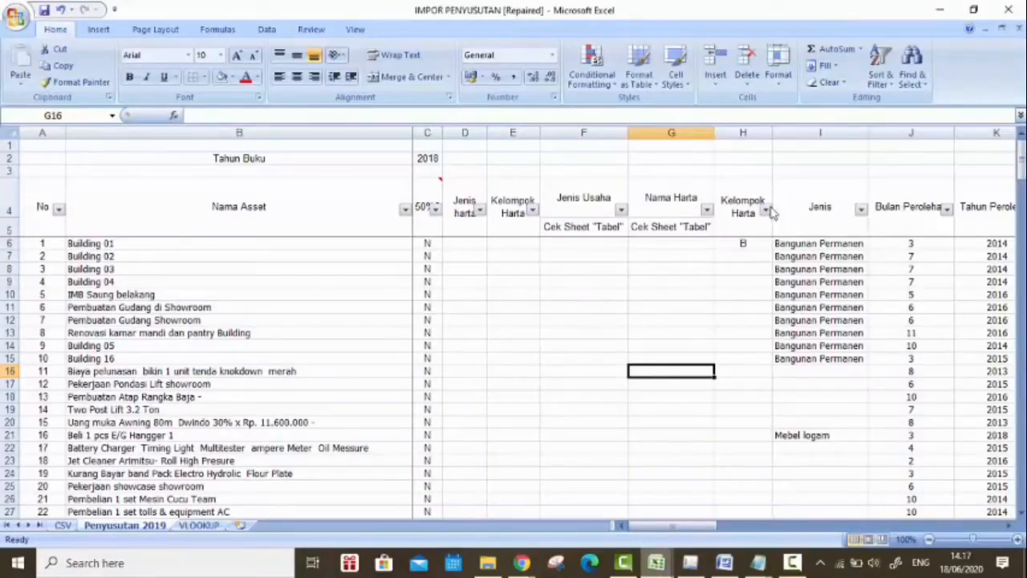
{"action": "scroll", "coordinate": [810, 247], "scroll_direction": "down", "scroll_amount": 5}
{"action": "scroll", "coordinate": [810, 246], "scroll_direction": "down", "scroll_amount": 20}
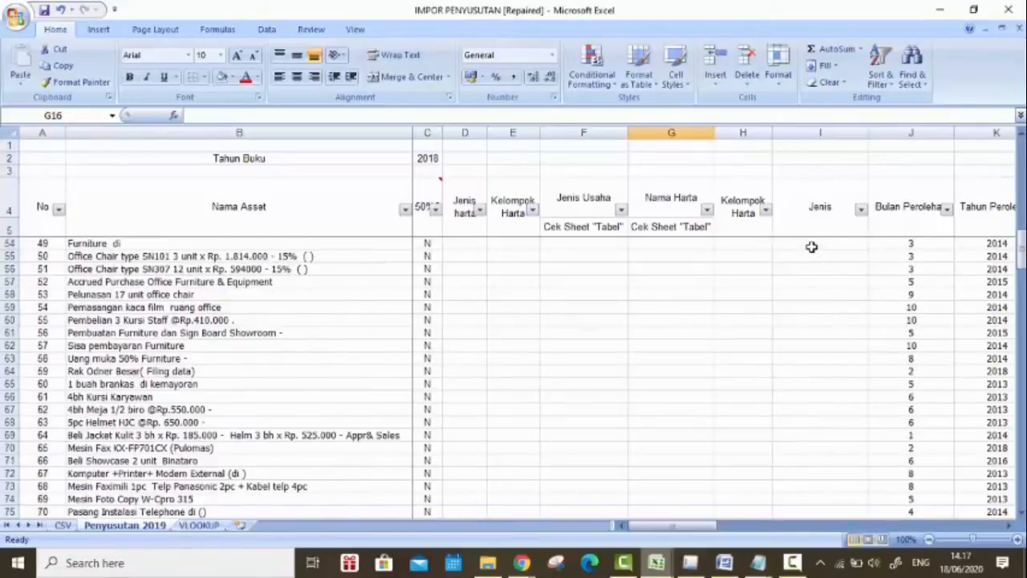
{"action": "scroll", "coordinate": [811, 247], "scroll_direction": "down", "scroll_amount": 5}
{"action": "scroll", "coordinate": [811, 247], "scroll_direction": "up", "scroll_amount": 13}
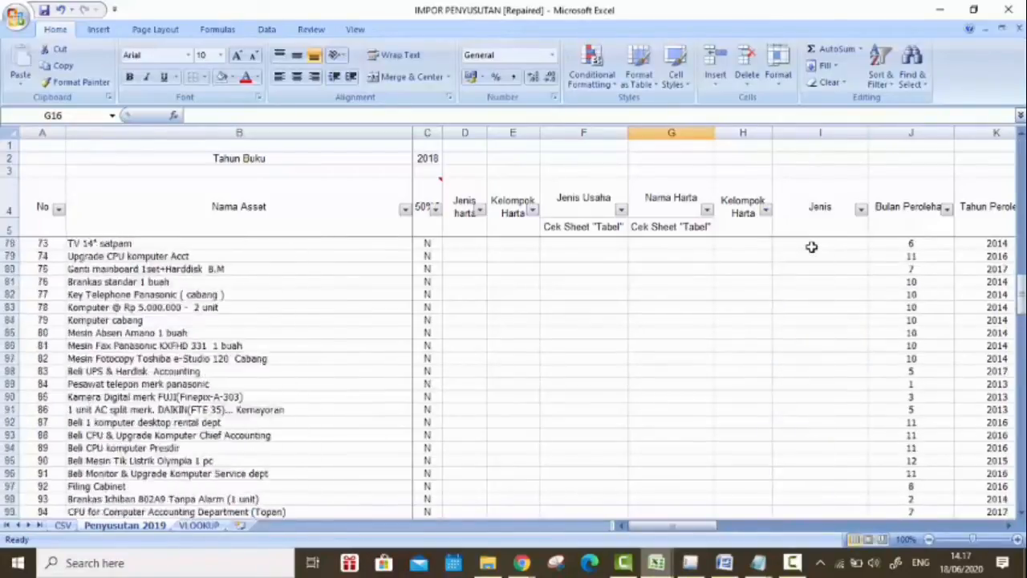
{"action": "left_click_drag", "start_coordinate": [1022, 273], "coordinate": [1021, 158]}
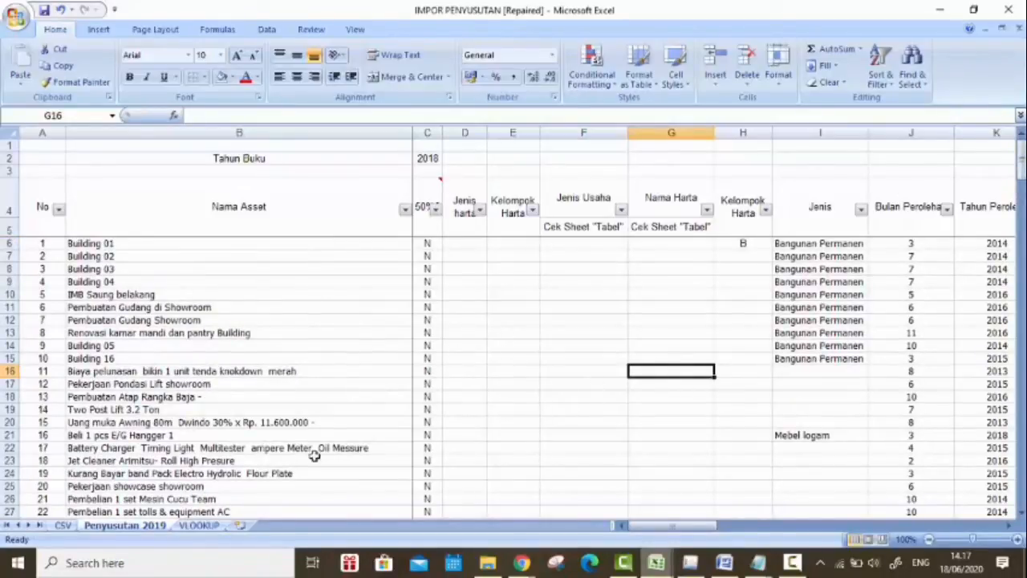
{"action": "scroll", "coordinate": [345, 423], "scroll_direction": "down", "scroll_amount": 2}
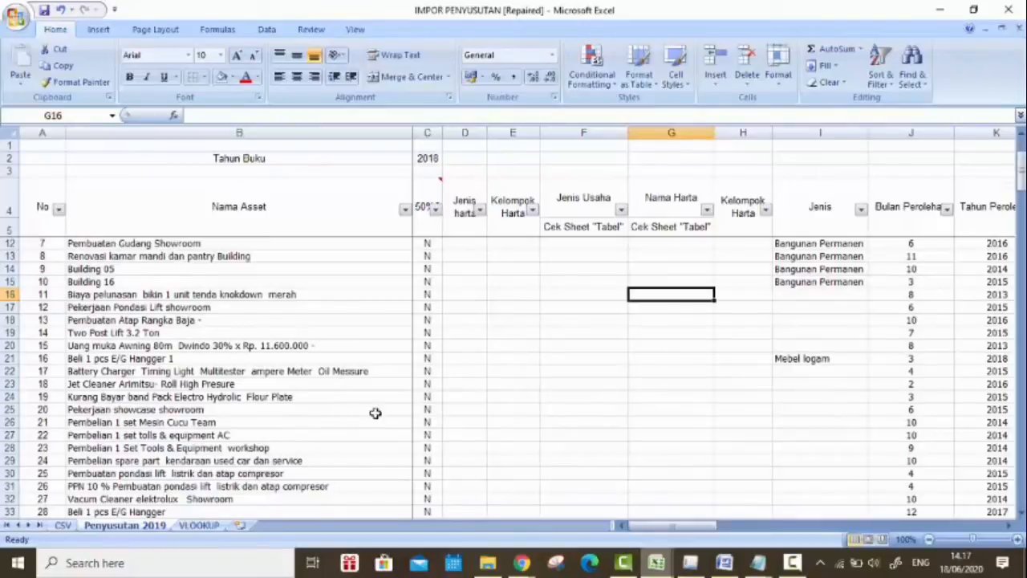
{"action": "scroll", "coordinate": [570, 398], "scroll_direction": "down", "scroll_amount": 4}
{"action": "scroll", "coordinate": [569, 399], "scroll_direction": "down", "scroll_amount": 1}
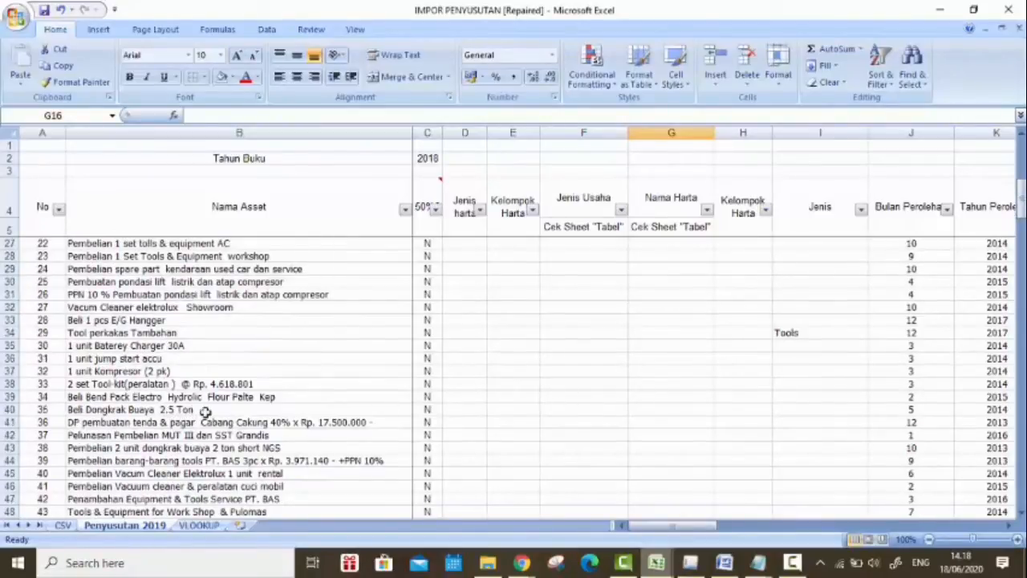
Step: Select the Beli Dongkrak Buaya 2.5 Ton asset and switch to Chrome to view the Kelompok 1 table in the PMK 96 PDF
{"action": "left_click", "coordinate": [373, 411]}
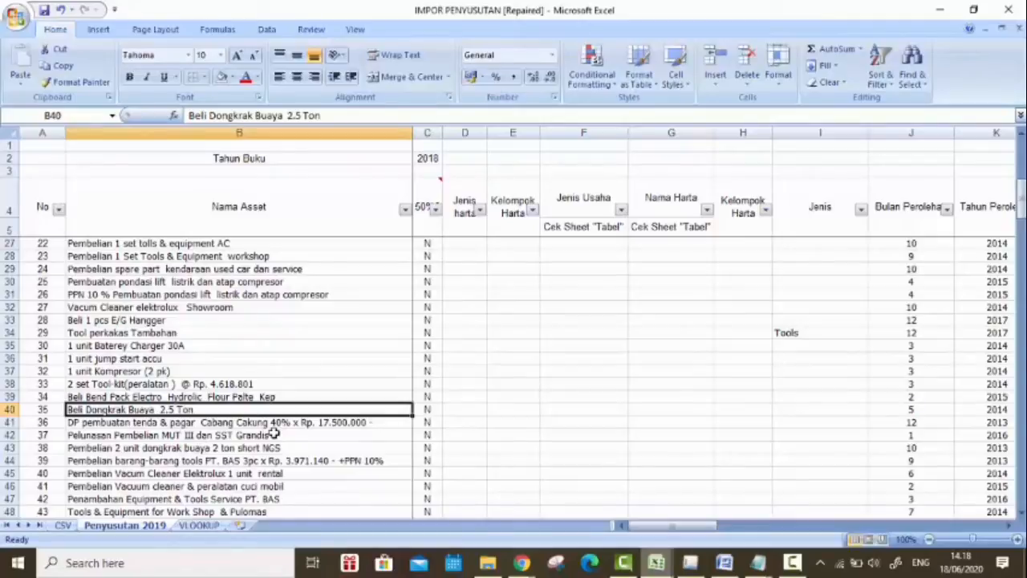
{"action": "mouse_move", "coordinate": [521, 562]}
{"action": "left_click", "coordinate": [606, 502]}
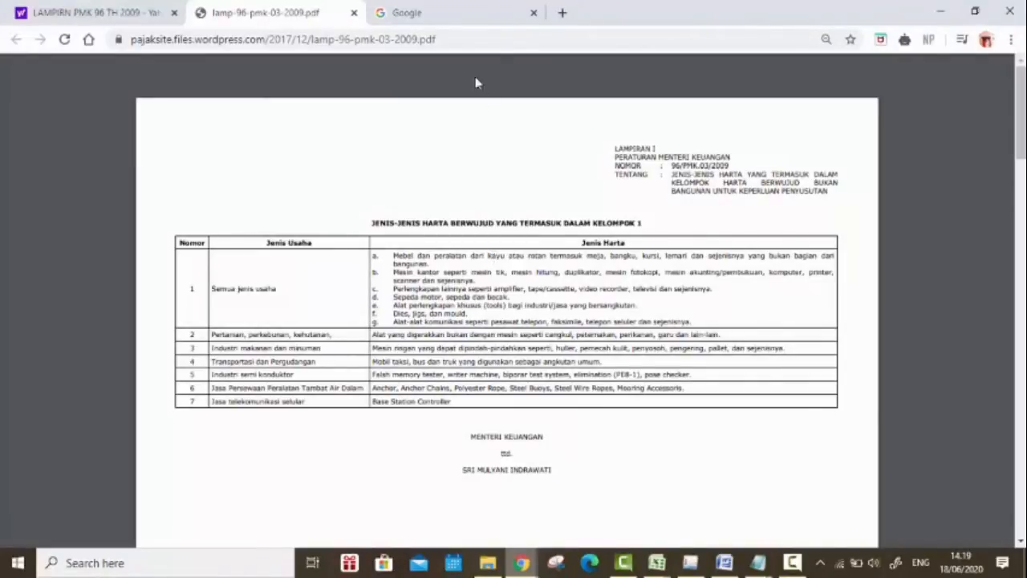
Step: Copy the Beli Dongkrak Buaya 2.5 Ton asset name from Excel and search Google for it in Chrome
{"action": "left_click", "coordinate": [436, 16]}
{"action": "left_click", "coordinate": [295, 6]}
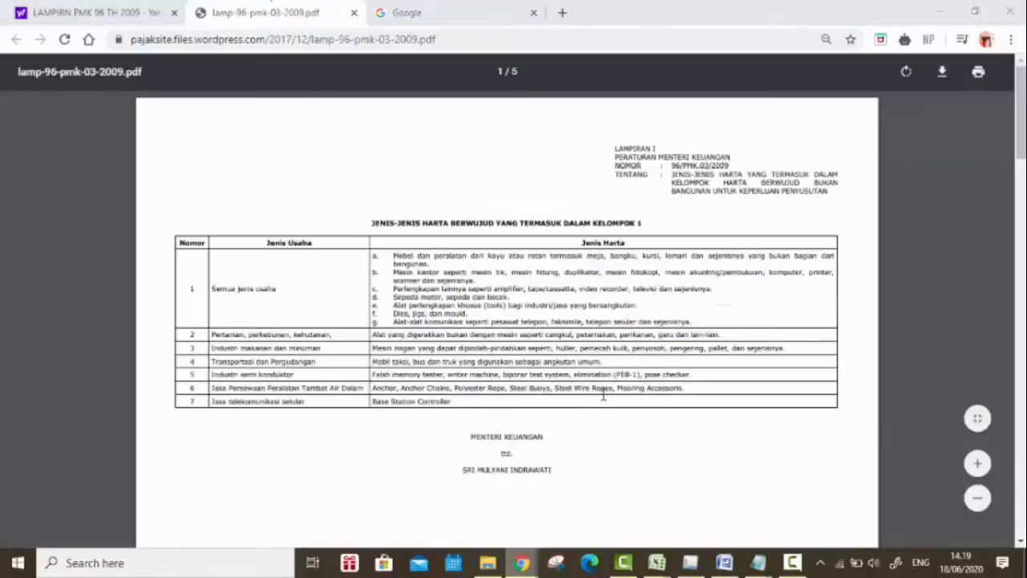
{"action": "key", "text": "alt+Tab"}
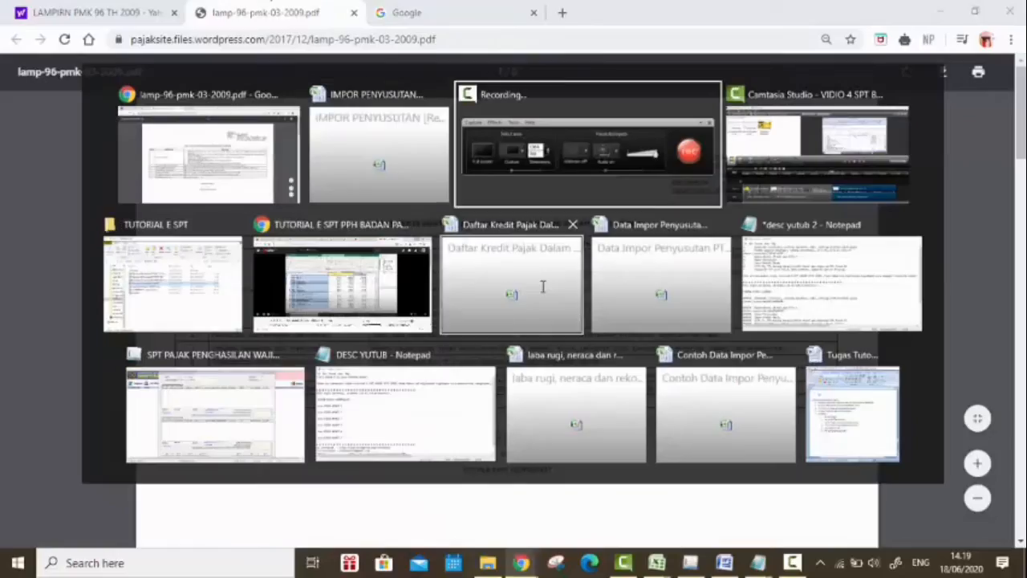
{"action": "left_click", "coordinate": [355, 160]}
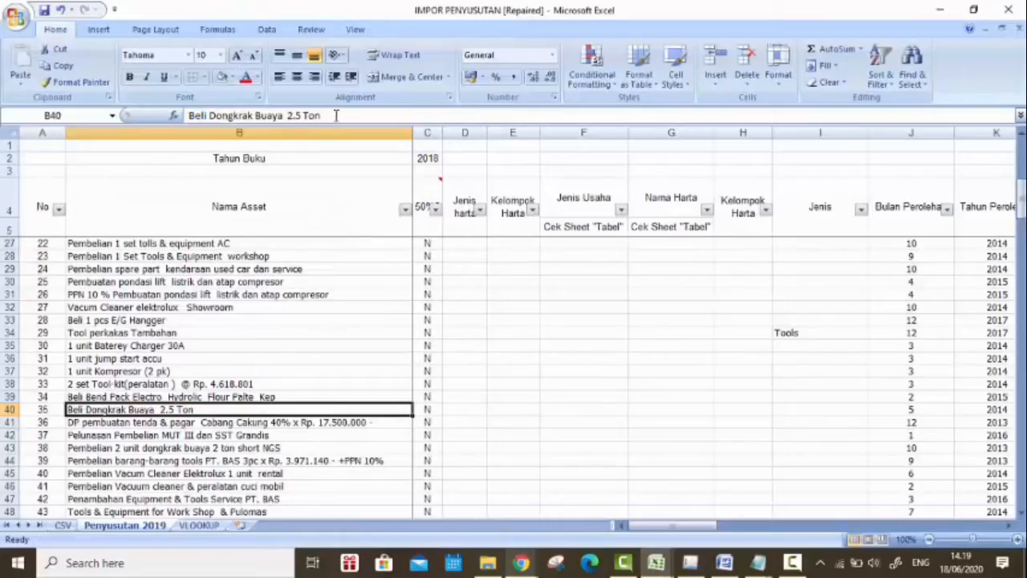
{"action": "left_click_drag", "start_coordinate": [336, 115], "coordinate": [189, 115]}
{"action": "key", "text": "ctrl+c"}
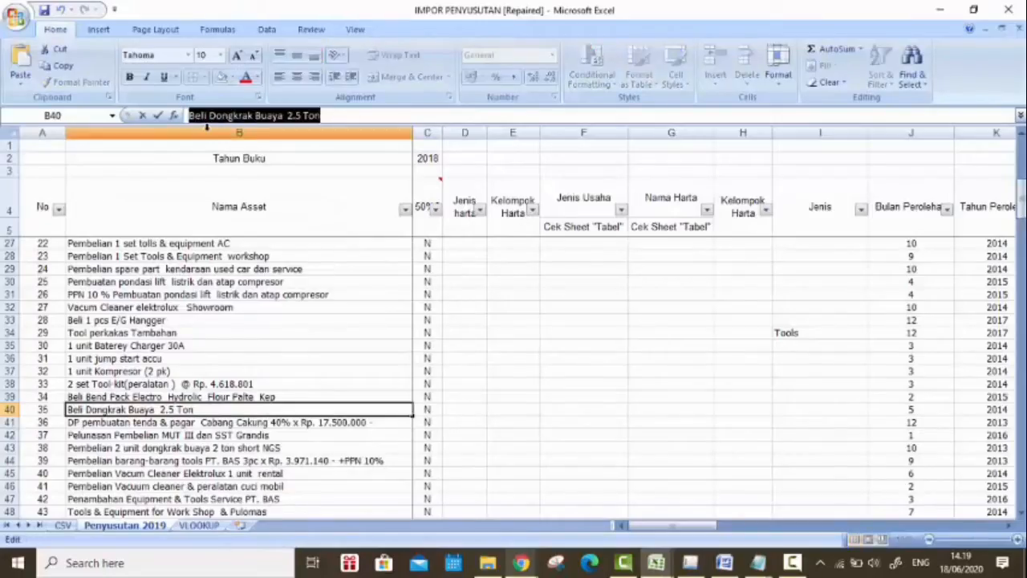
{"action": "key", "text": "alt+Tab"}
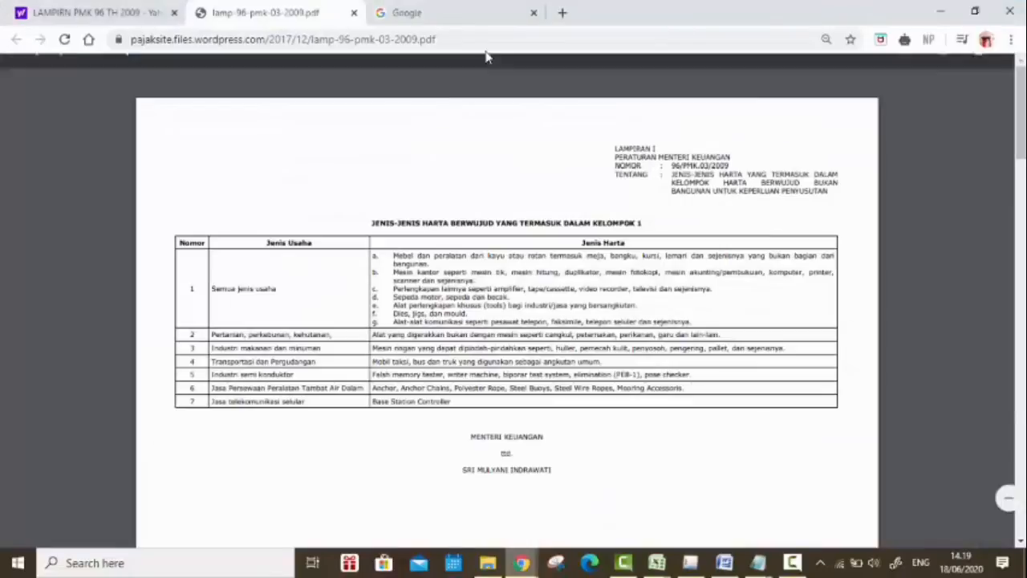
{"action": "left_click", "coordinate": [482, 13]}
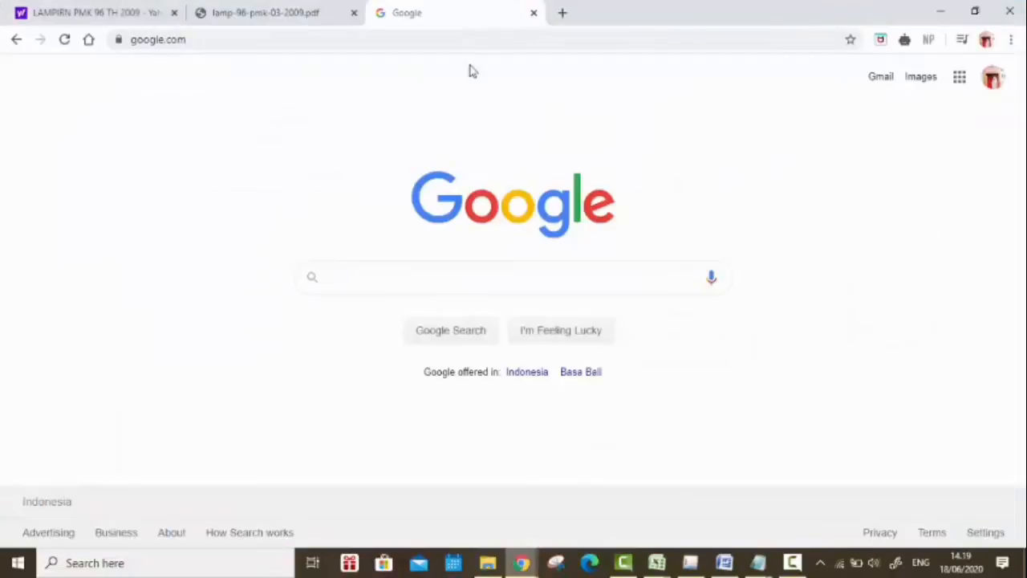
{"action": "key", "text": "ctrl+v"}
{"action": "key", "text": "Return"}
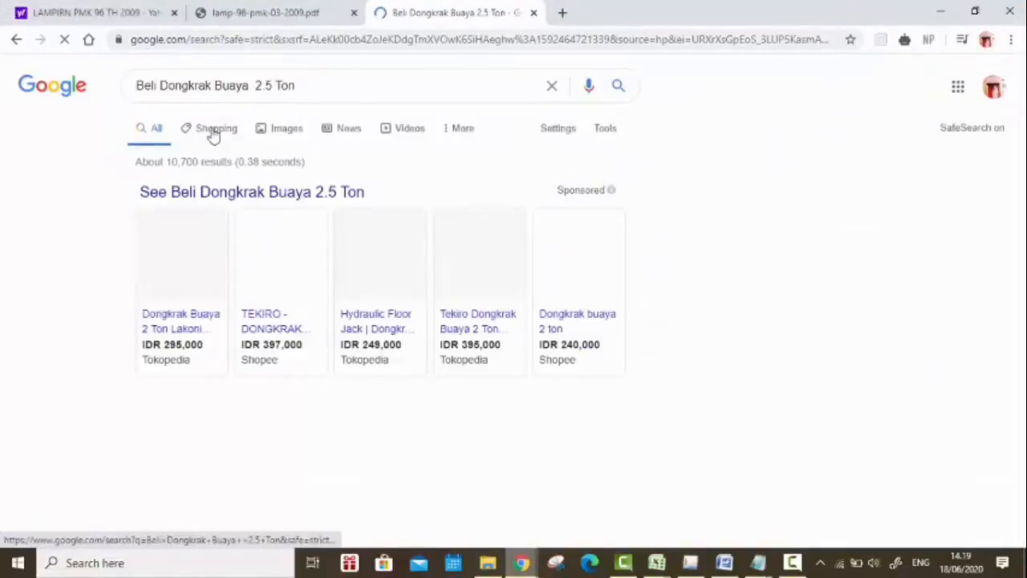
Step: Browse the Google image results for Beli Dongkrak Buaya 2.5 Ton and open the preview of a teal floor jack
{"action": "left_click", "coordinate": [287, 127]}
{"action": "scroll", "coordinate": [522, 240], "scroll_direction": "down", "scroll_amount": 5}
{"action": "scroll", "coordinate": [521, 257], "scroll_direction": "down", "scroll_amount": 2}
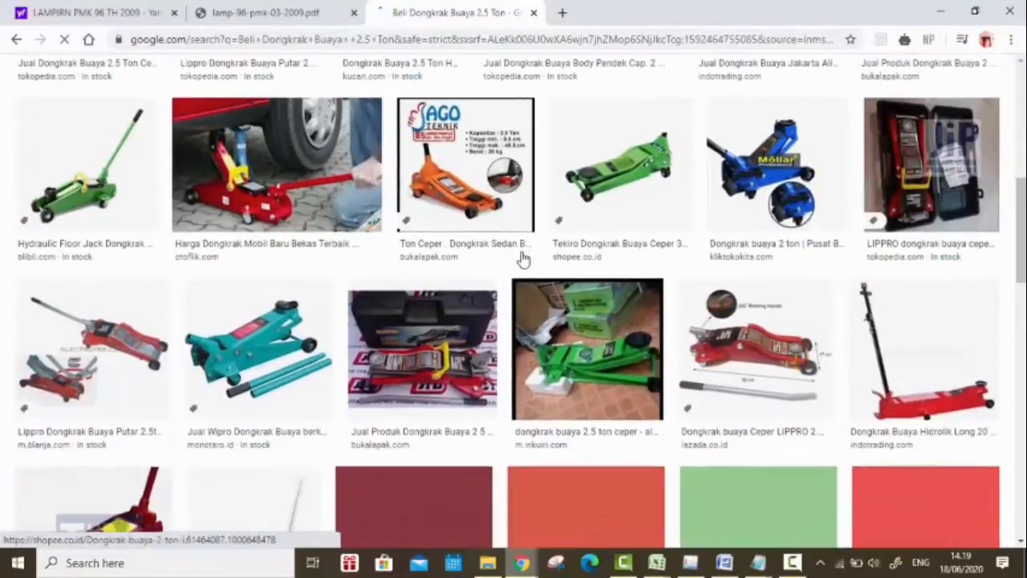
{"action": "scroll", "coordinate": [303, 209], "scroll_direction": "up", "scroll_amount": 2}
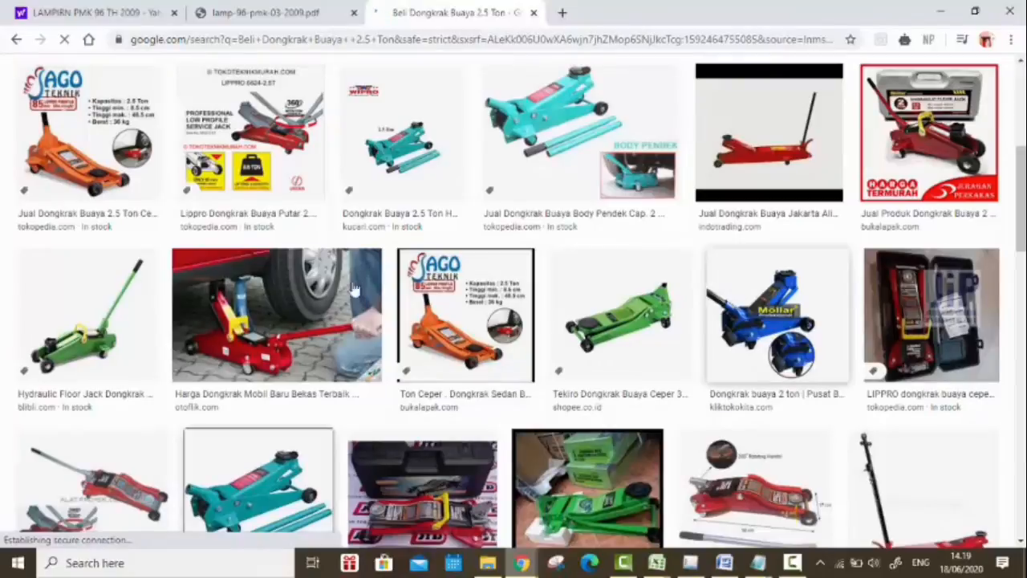
{"action": "left_click", "coordinate": [736, 298]}
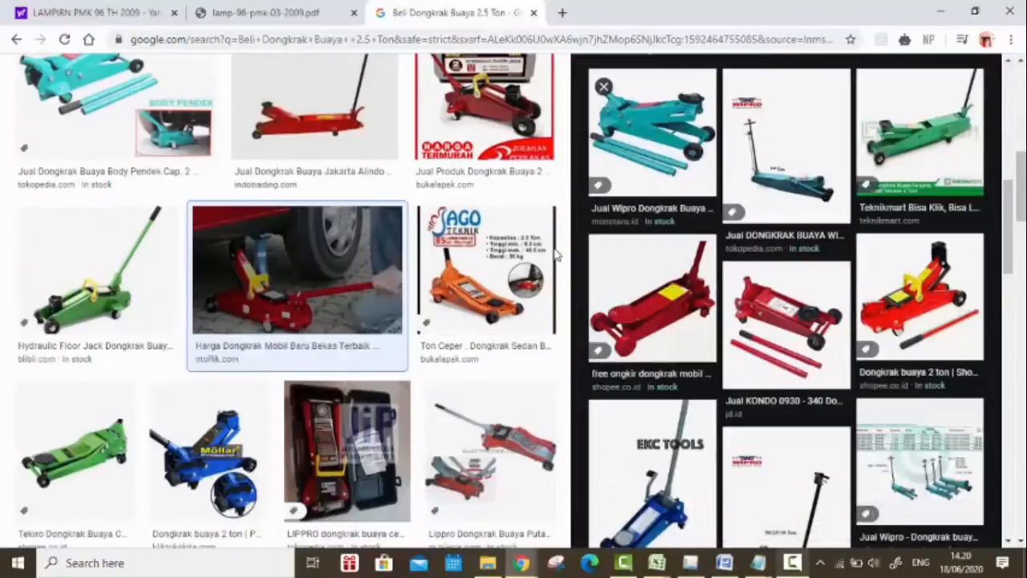
Step: Return to lamp-96-pmk-03-2009.pdf and highlight item e, Alat perlengkapan khusus (tools), in the Kelompok 1 table
{"action": "key", "text": "ctrl+shift+Tab"}
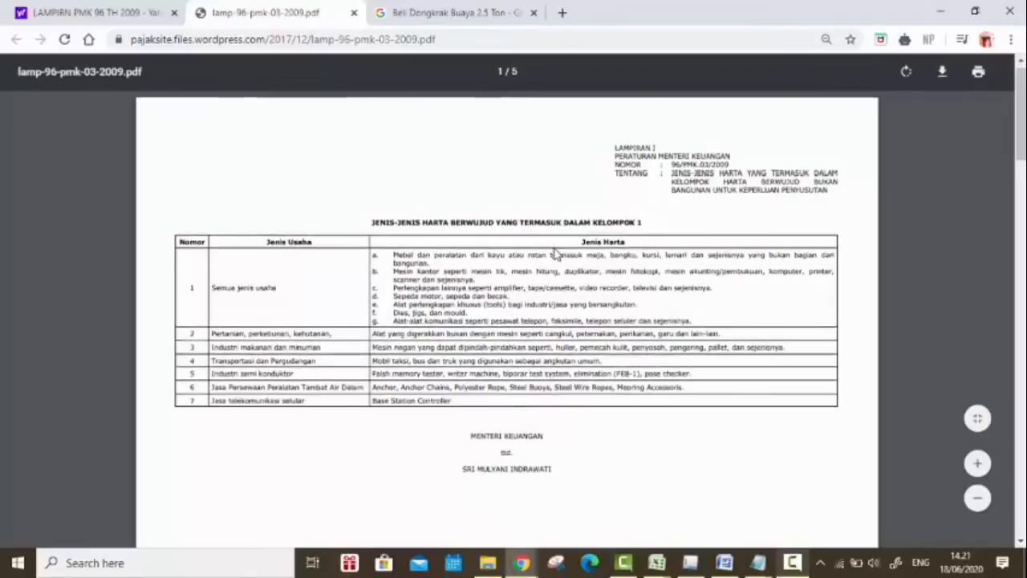
{"action": "scroll", "coordinate": [555, 254], "scroll_direction": "down", "scroll_amount": 4}
{"action": "scroll", "coordinate": [555, 253], "scroll_direction": "up", "scroll_amount": 4}
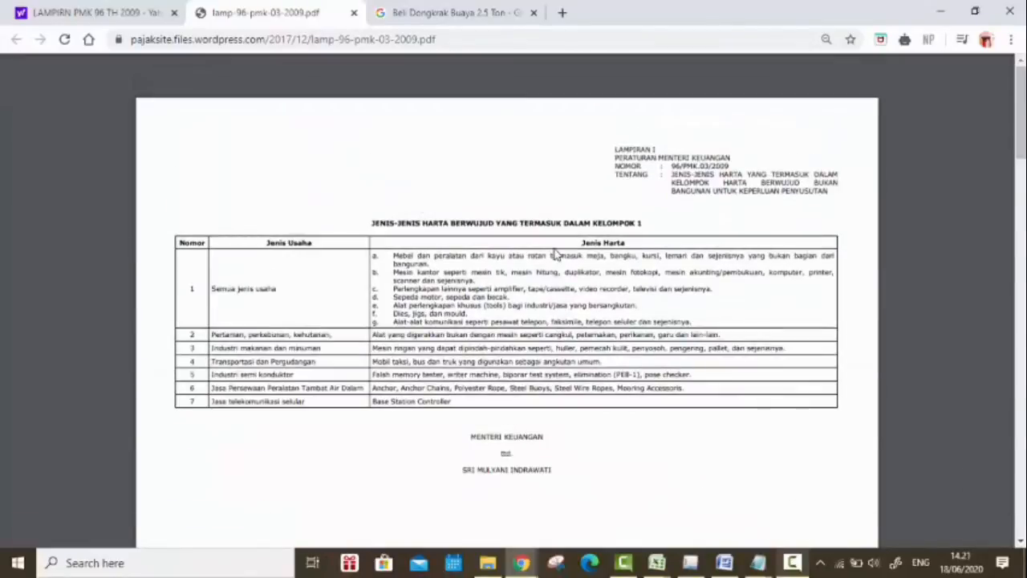
{"action": "scroll", "coordinate": [555, 254], "scroll_direction": "down", "scroll_amount": 1}
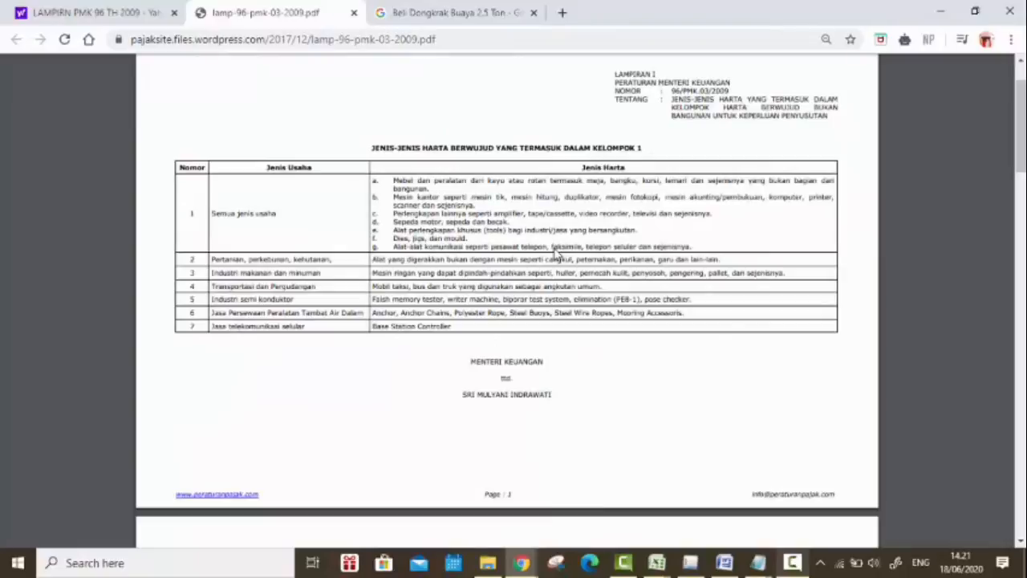
{"action": "left_click_drag", "start_coordinate": [393, 230], "coordinate": [627, 231]}
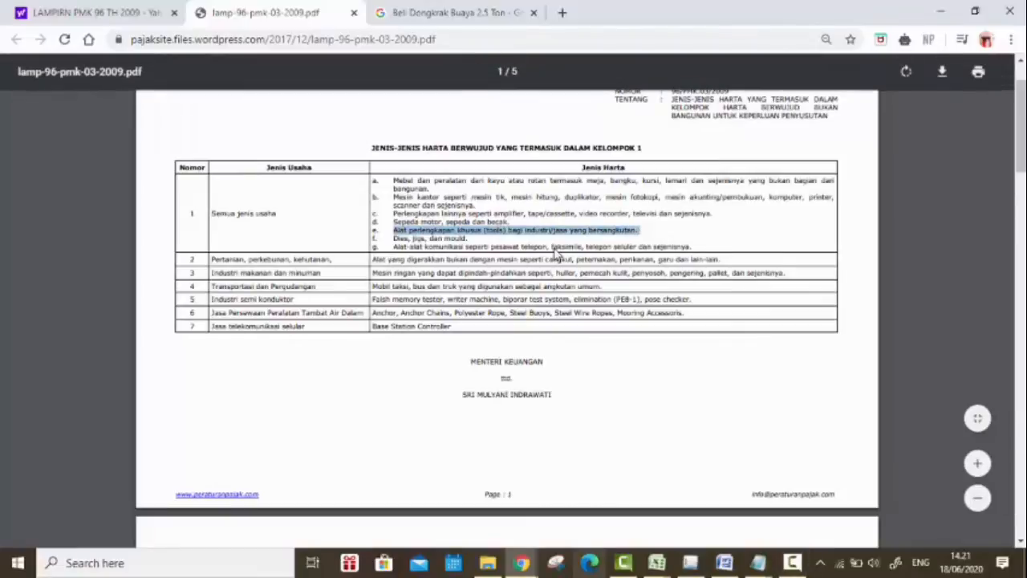
Step: Switch to Excel and classify the Beli Dongkrak Buaya 2.5 Ton asset as Tools in the Jenis column
{"action": "key", "text": "alt+Tab"}
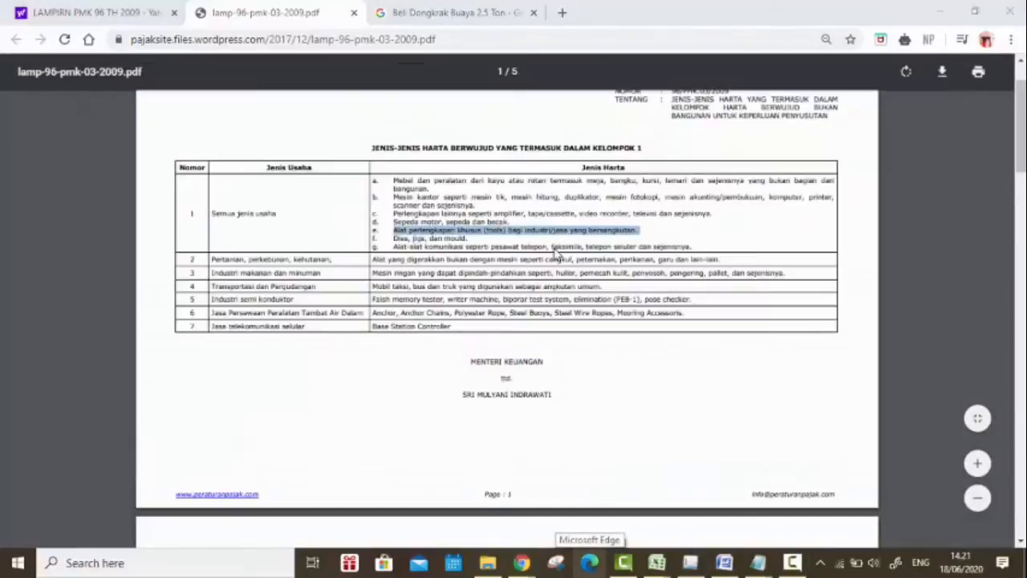
{"action": "key", "text": "Right"}
{"action": "key", "text": "Right"}
{"action": "key", "text": "Right"}
{"action": "key", "text": "Right"}
{"action": "key", "text": "Right"}
{"action": "key", "text": "Right"}
{"action": "key", "text": "Right"}
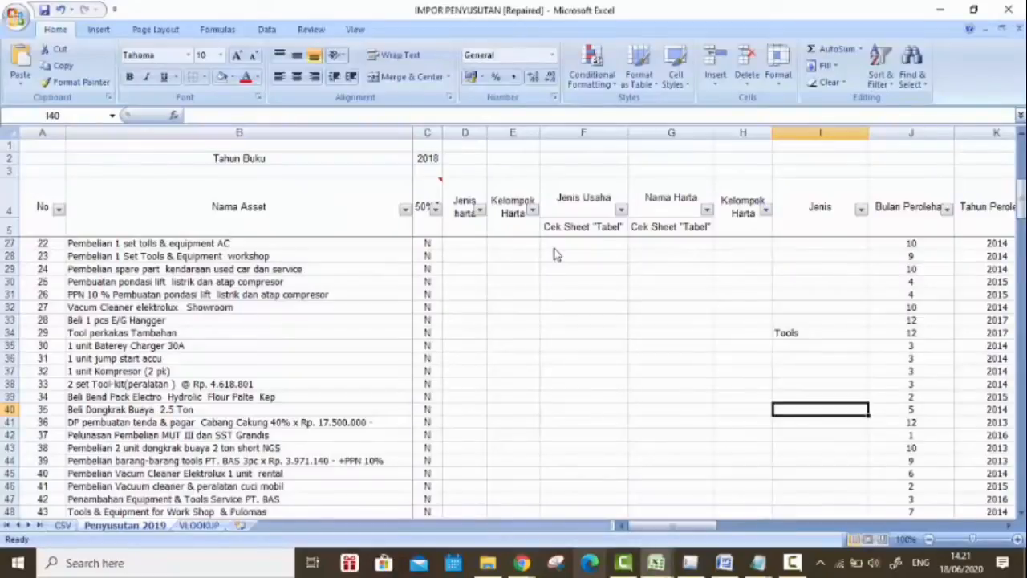
{"action": "type", "text": "tools"}
{"action": "key", "text": "Return"}
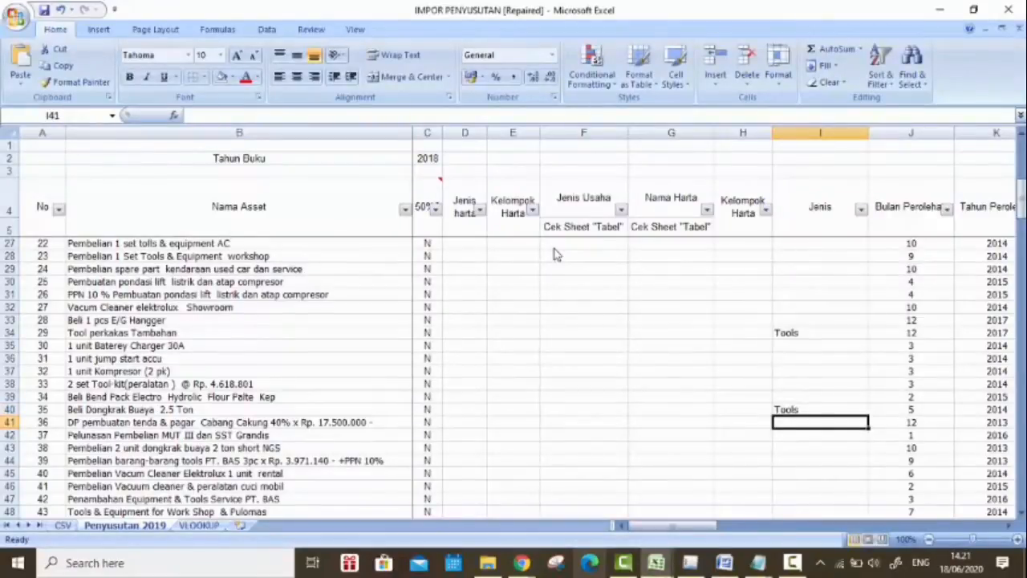
Step: Select the Komputer +Printer+ Modem External asset, and highlight the matching Mesin kantor item b in the Kelompok 1 table in Chrome
{"action": "scroll", "coordinate": [555, 255], "scroll_direction": "right", "scroll_amount": 1}
{"action": "scroll", "coordinate": [554, 255], "scroll_direction": "down", "scroll_amount": 2}
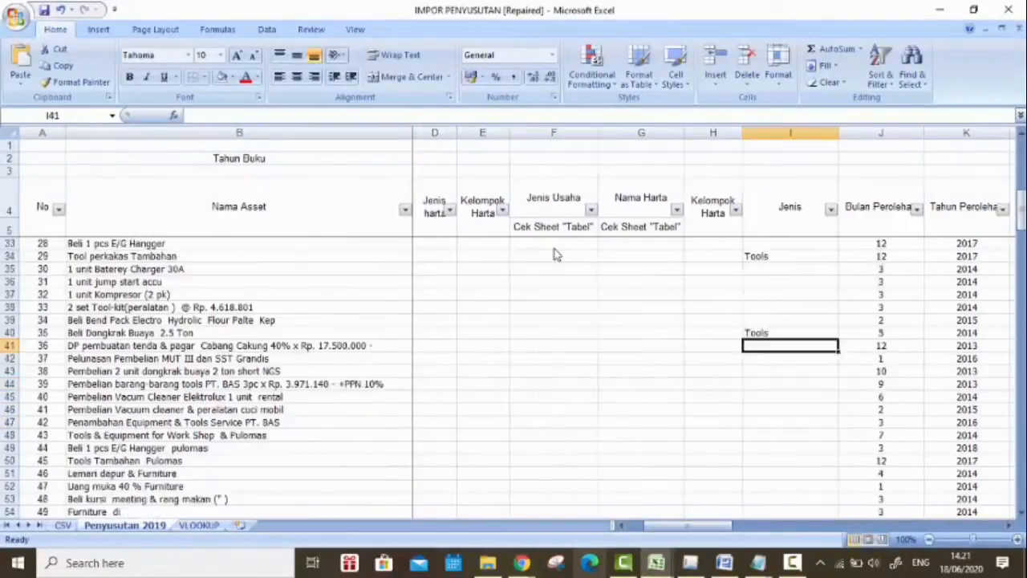
{"action": "scroll", "coordinate": [555, 253], "scroll_direction": "down", "scroll_amount": 2}
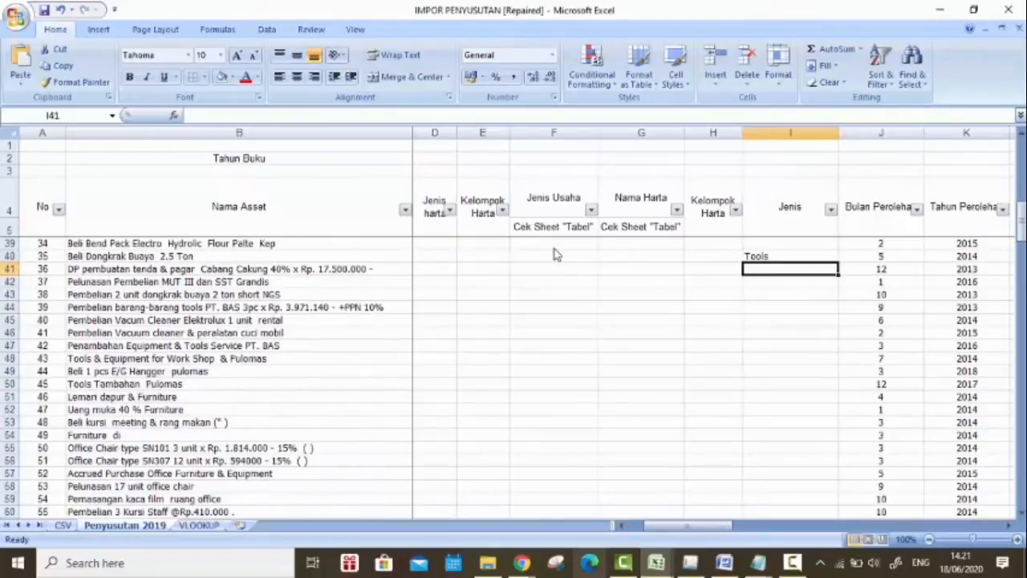
{"action": "scroll", "coordinate": [555, 254], "scroll_direction": "down", "scroll_amount": 7}
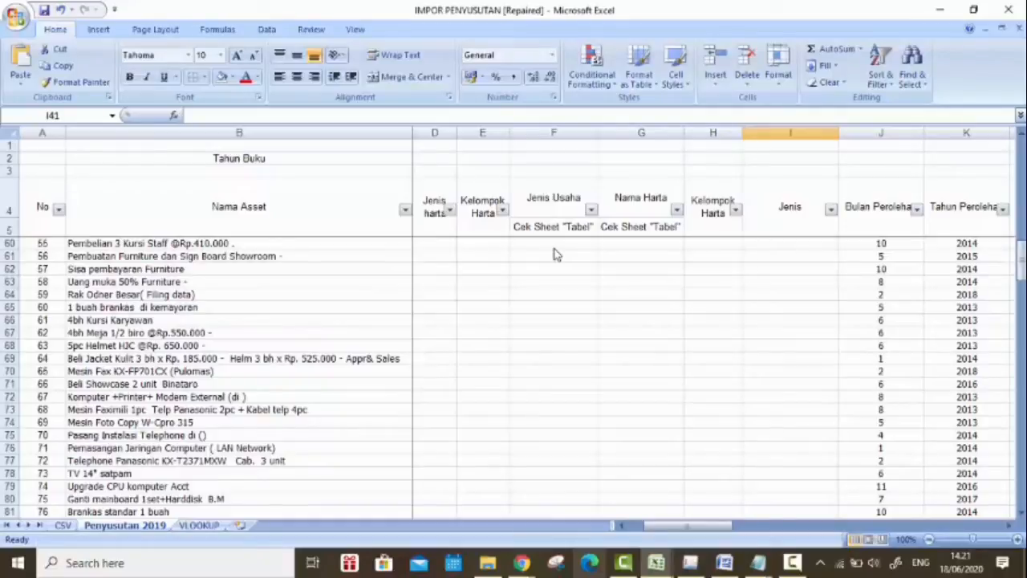
{"action": "left_click", "coordinate": [239, 397]}
{"action": "left_click", "coordinate": [521, 564]}
{"action": "left_click", "coordinate": [603, 494]}
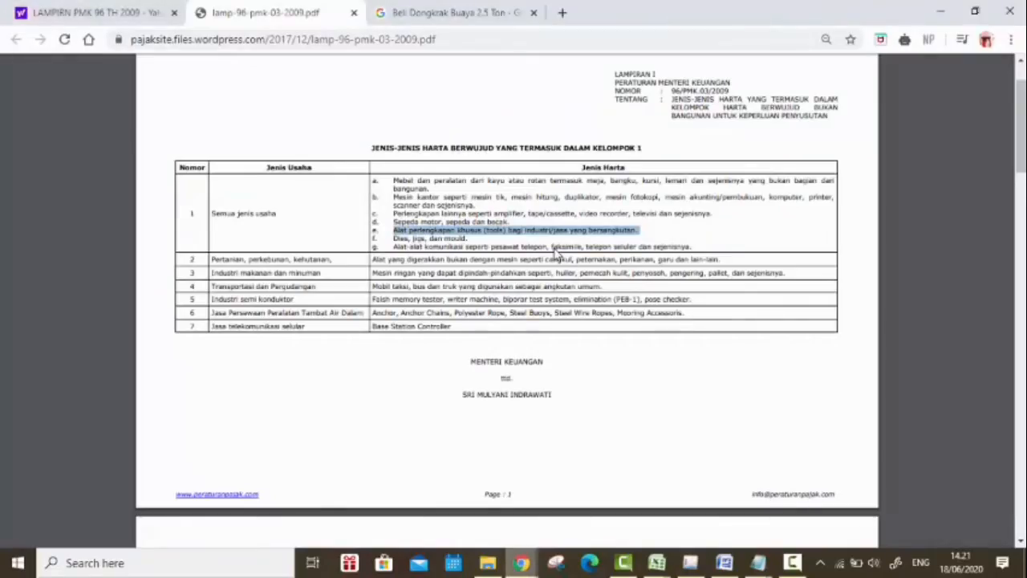
{"action": "scroll", "coordinate": [558, 254], "scroll_direction": "up", "scroll_amount": 1}
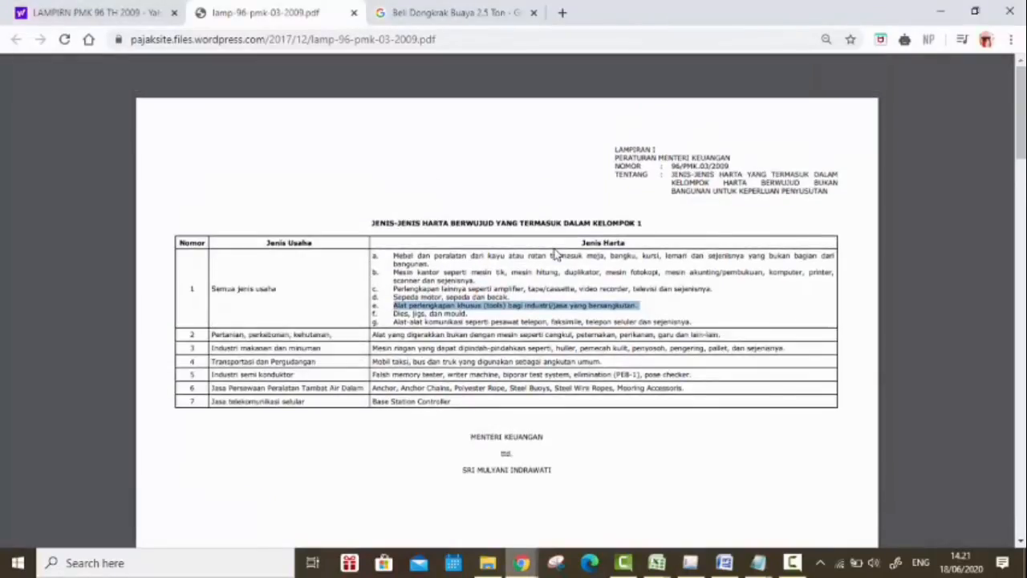
{"action": "left_click_drag", "start_coordinate": [393, 272], "coordinate": [826, 272]}
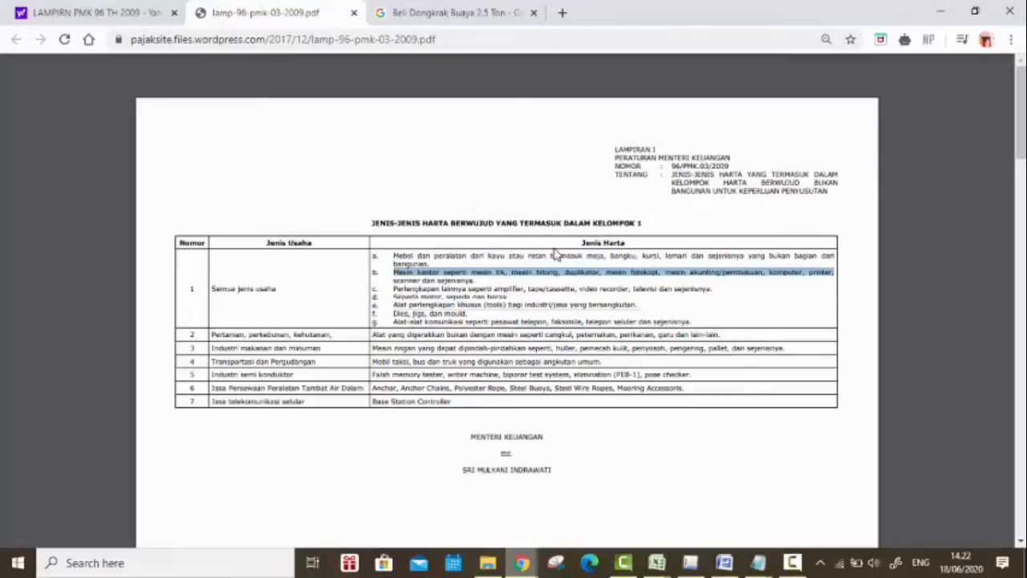
Step: Return to Excel and enter Mesin kantor as the Jenis of the Komputer +Printer+ Modem External asset
{"action": "key", "text": "alt+Tab"}
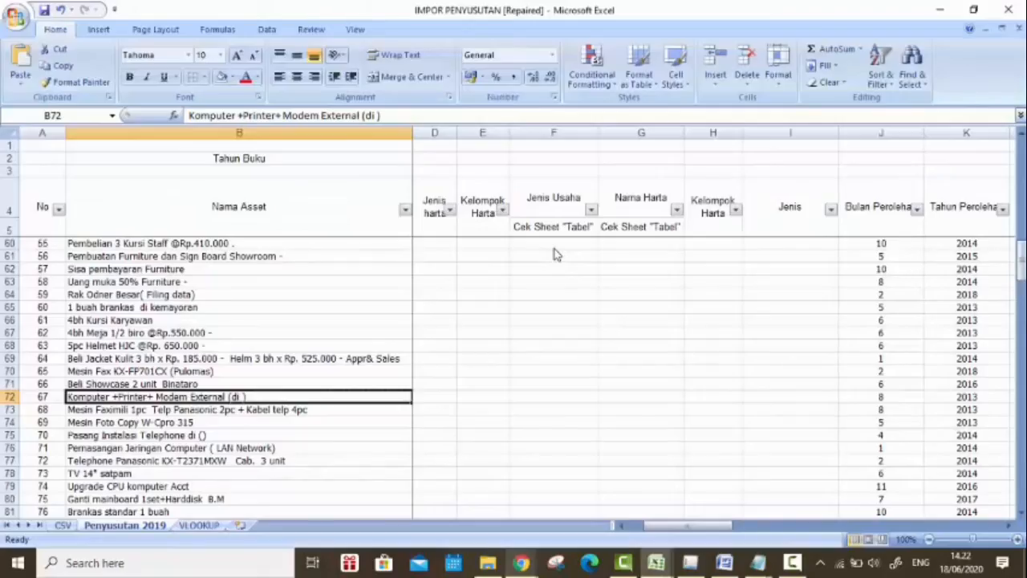
{"action": "left_click", "coordinate": [790, 397]}
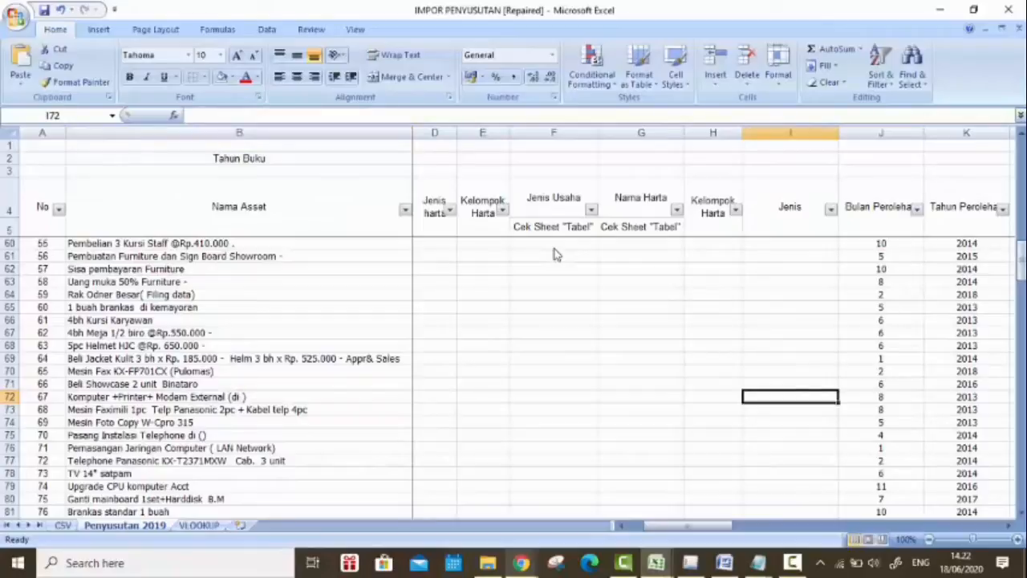
{"action": "type", "text": "Mesin kantor"}
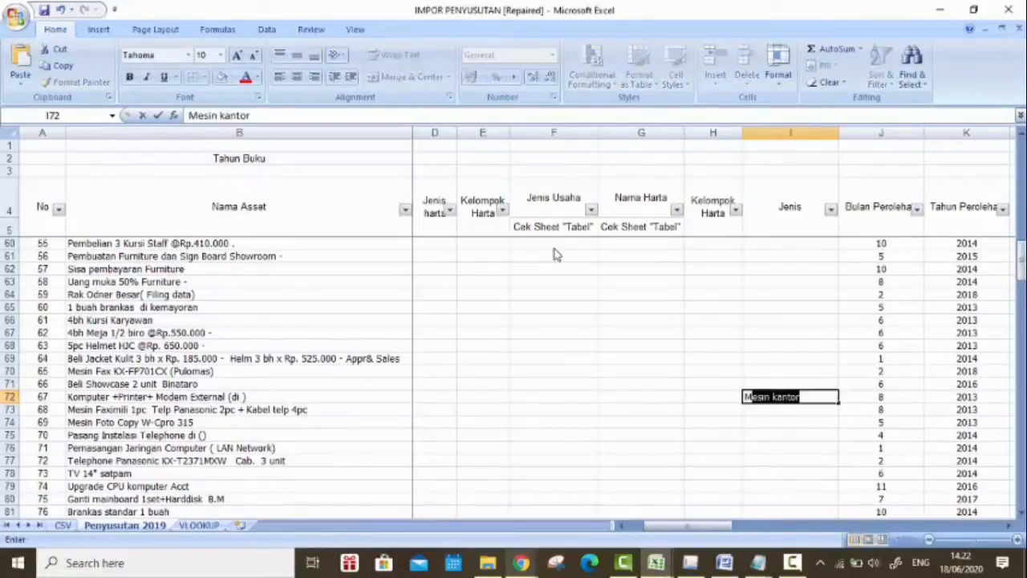
{"action": "key", "text": "Return"}
Step: Locate the Televisi warna Samsung 29 inc BAS asset, and highlight the matching Perlengkapan lainnya item c in the Kelompok 1 table in Chrome
{"action": "scroll", "coordinate": [555, 254], "scroll_direction": "down", "scroll_amount": 6}
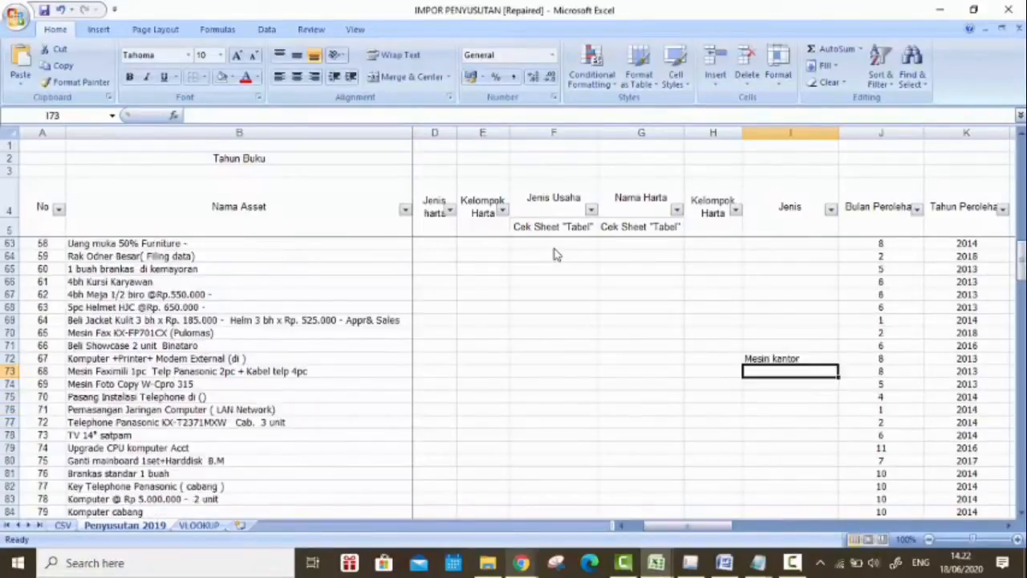
{"action": "scroll", "coordinate": [553, 250], "scroll_direction": "down", "scroll_amount": 7}
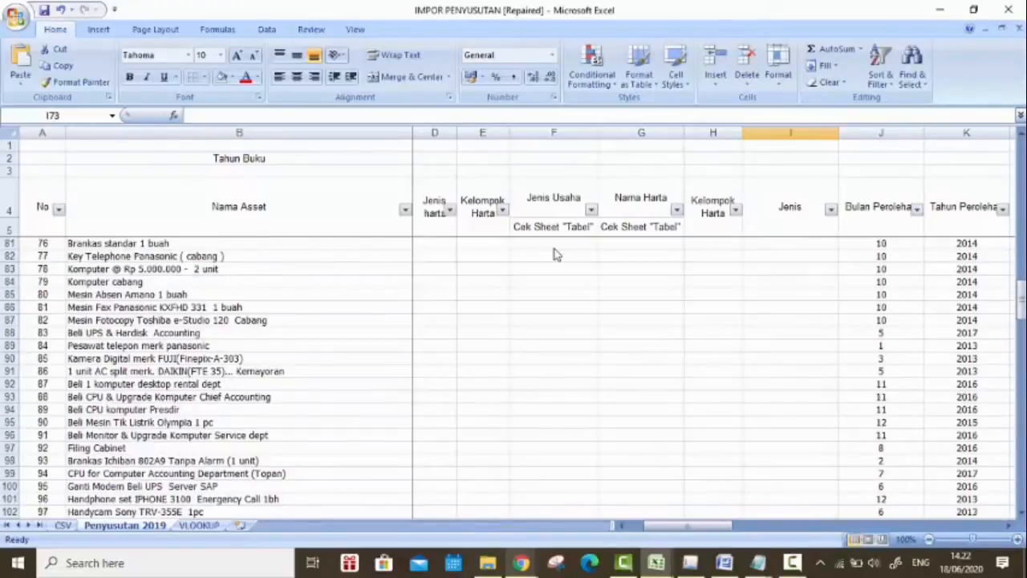
{"action": "scroll", "coordinate": [554, 254], "scroll_direction": "down", "scroll_amount": 6}
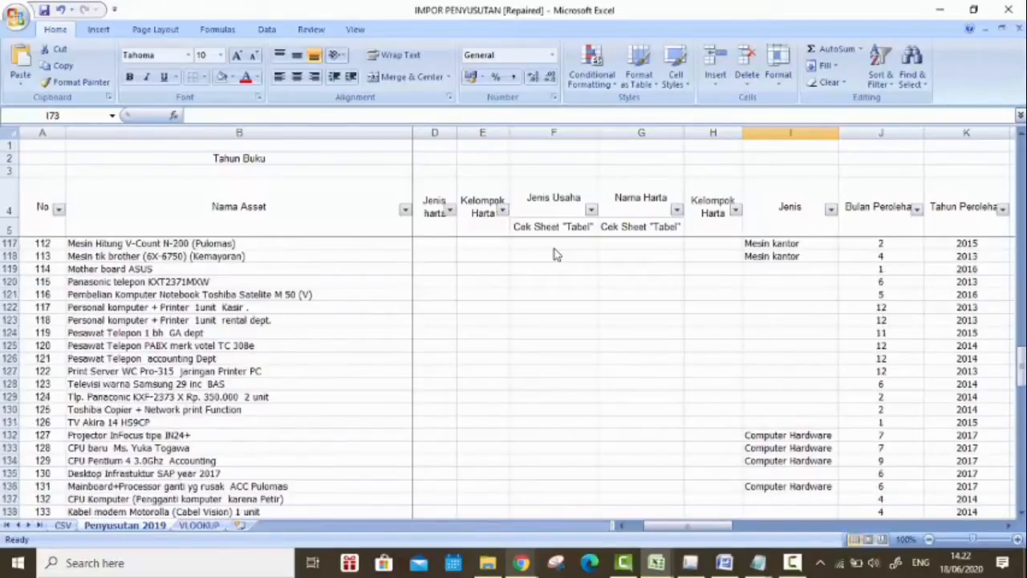
{"action": "left_click", "coordinate": [239, 384]}
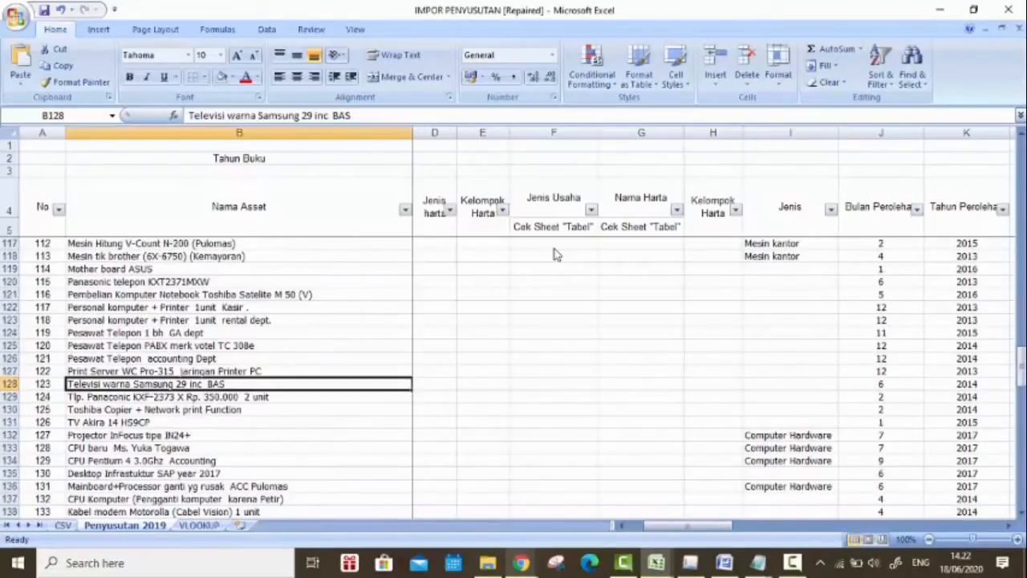
{"action": "left_click", "coordinate": [790, 385]}
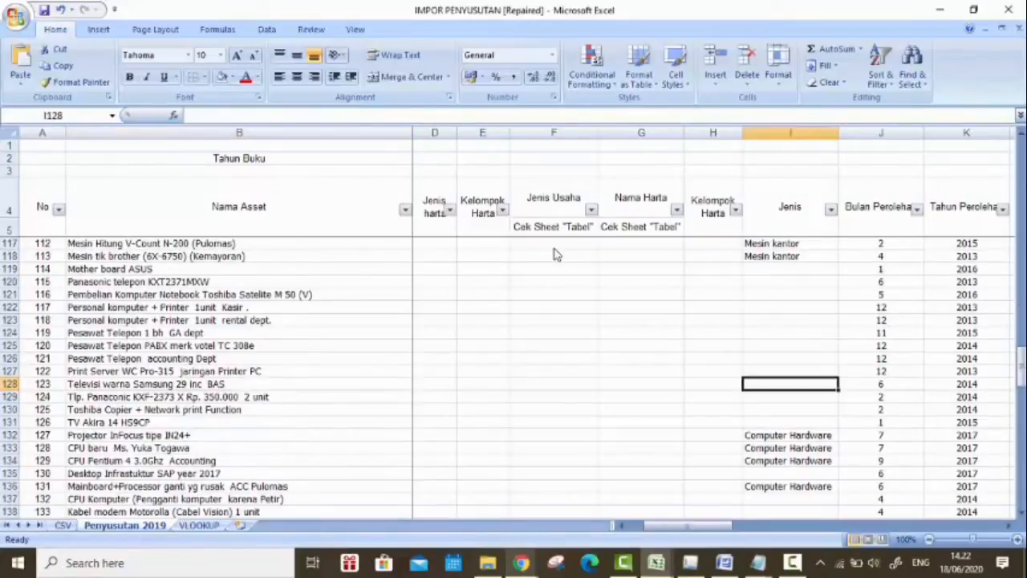
{"action": "key", "text": "alt+Tab"}
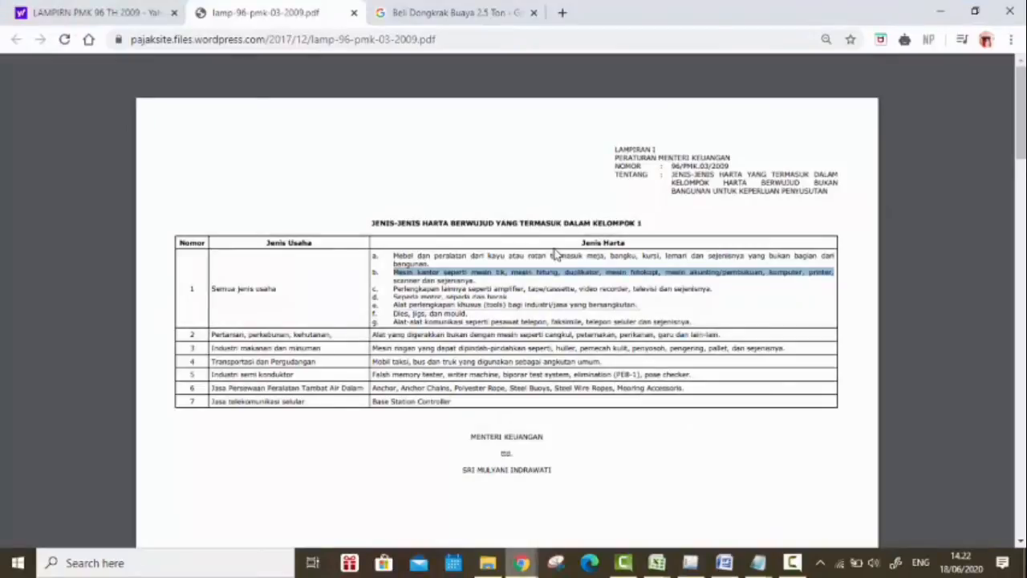
{"action": "left_click_drag", "start_coordinate": [393, 287], "coordinate": [712, 287]}
Step: Return to Excel and enter Perlenkapan lainnya as the Jenis of the Televisi warna Samsung 29 inc BAS asset
{"action": "key", "text": "alt+Tab"}
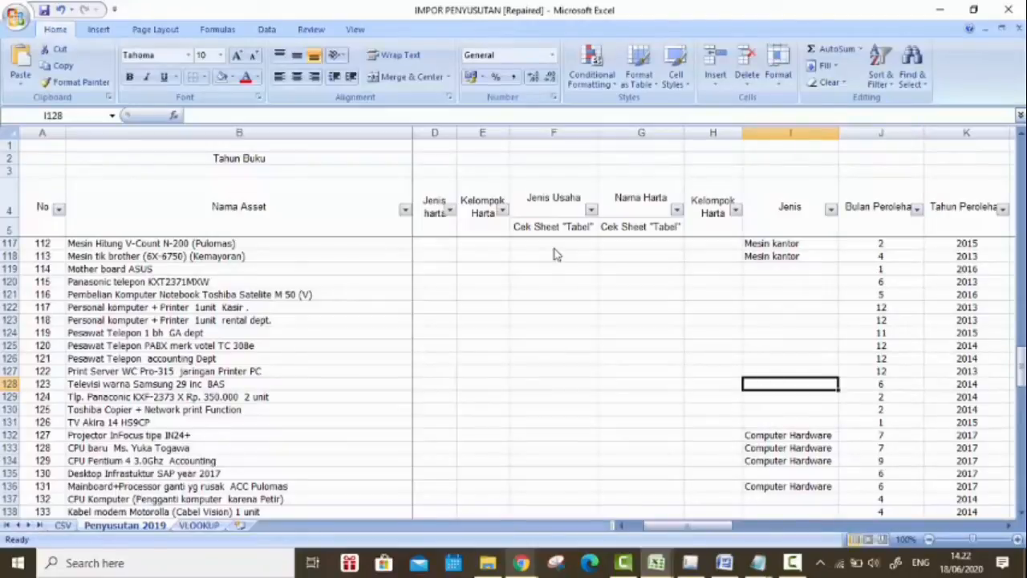
{"action": "type", "text": "p"}
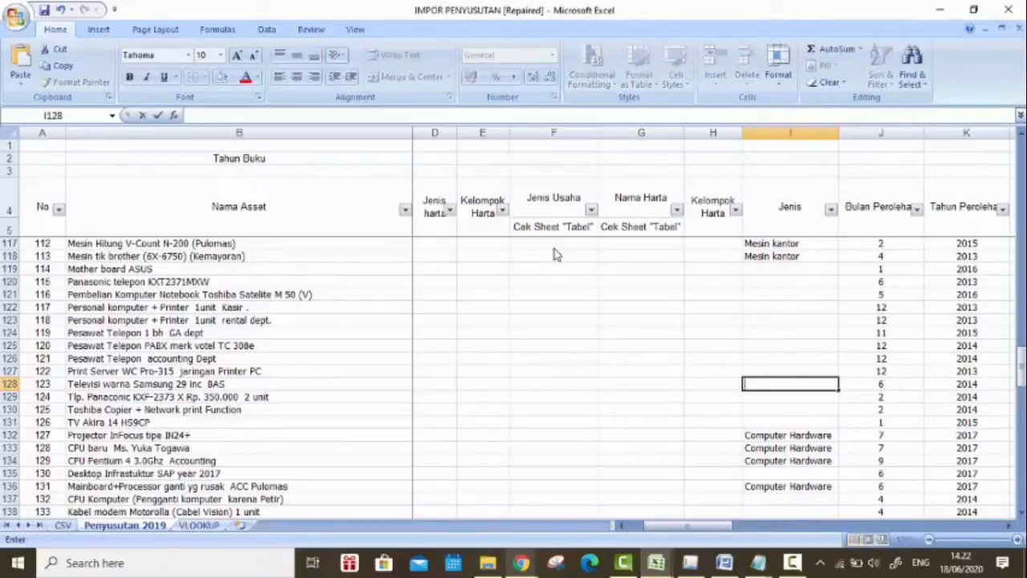
{"action": "type", "text": "erlenkapan lainn"}
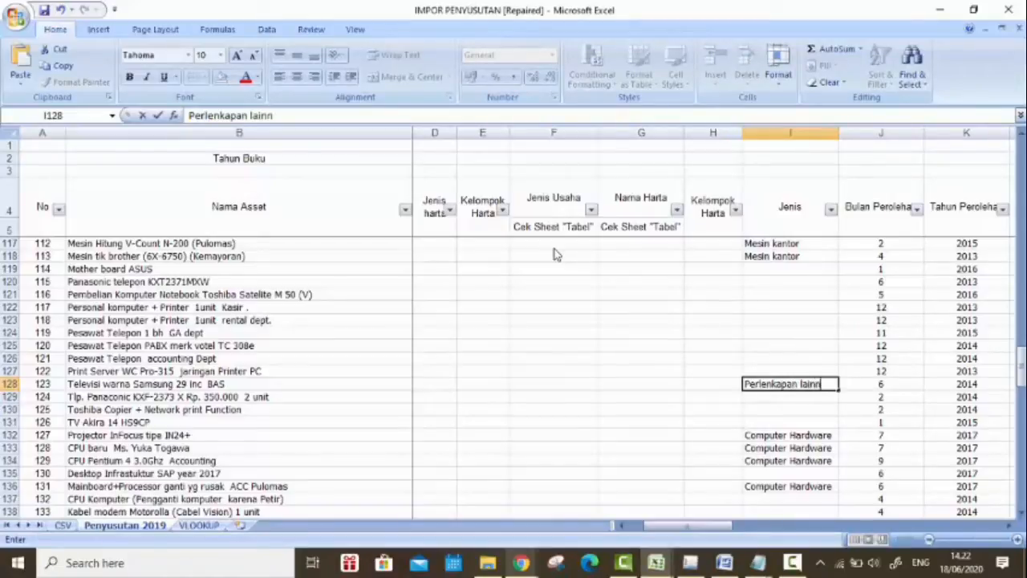
{"action": "type", "text": "ya"}
{"action": "key", "text": "Return"}
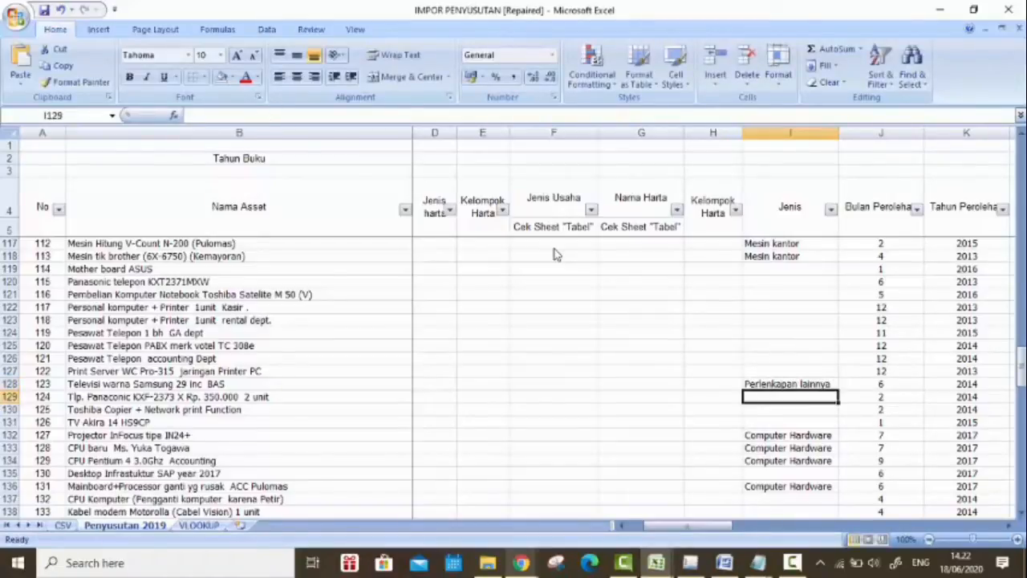
Step: Switch to the Daftar Kredit Pajak Dalam Negeri dan Aktiva Tetap new workbook and copy all Jenis Asset entries from the Summary sheet
{"action": "scroll", "coordinate": [554, 254], "scroll_direction": "down", "scroll_amount": 6}
{"action": "scroll", "coordinate": [554, 253], "scroll_direction": "up", "scroll_amount": 20}
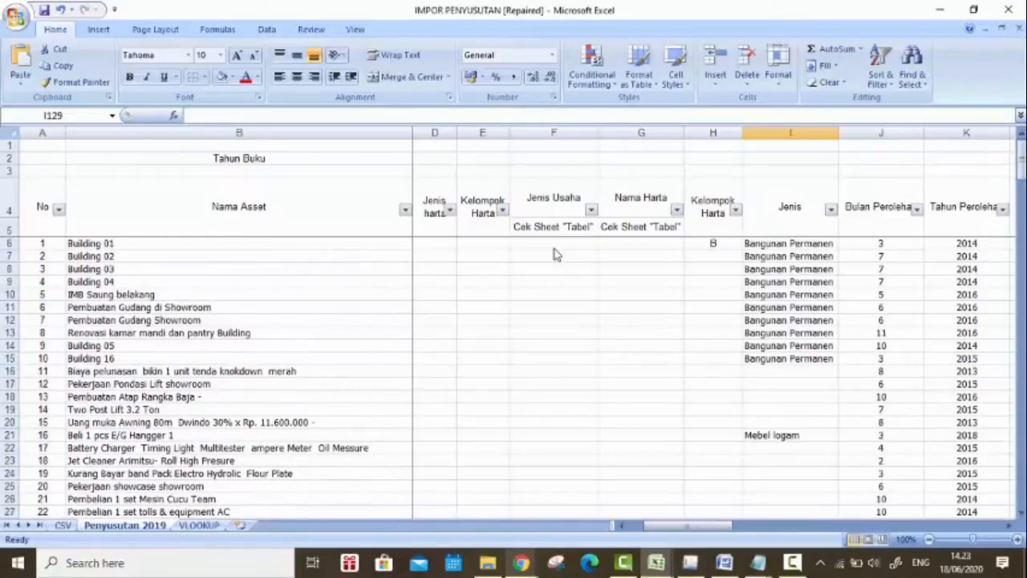
{"action": "key", "text": "alt+Tab"}
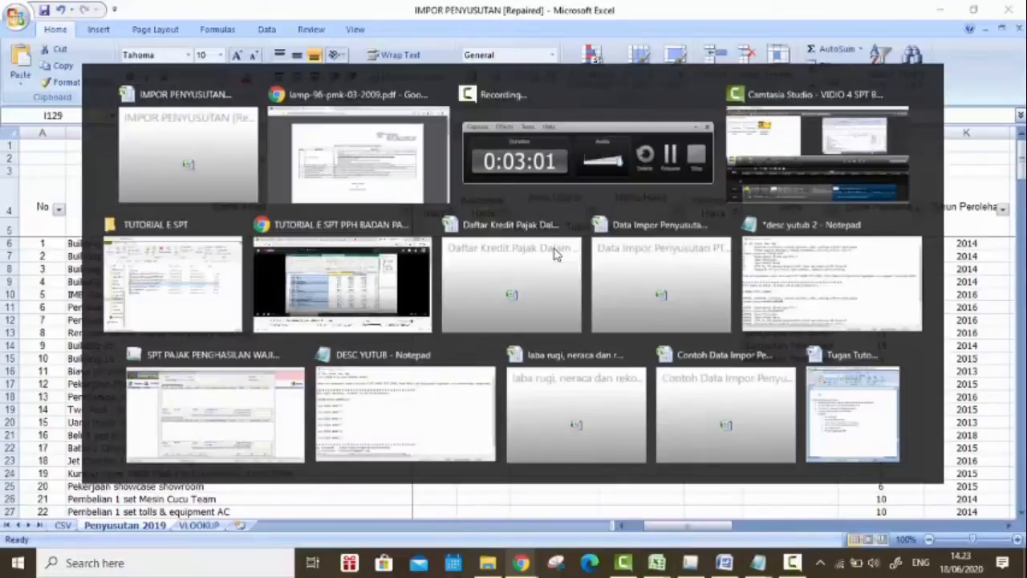
{"action": "key", "text": "alt+Tab"}
{"action": "key", "text": "alt+Tab"}
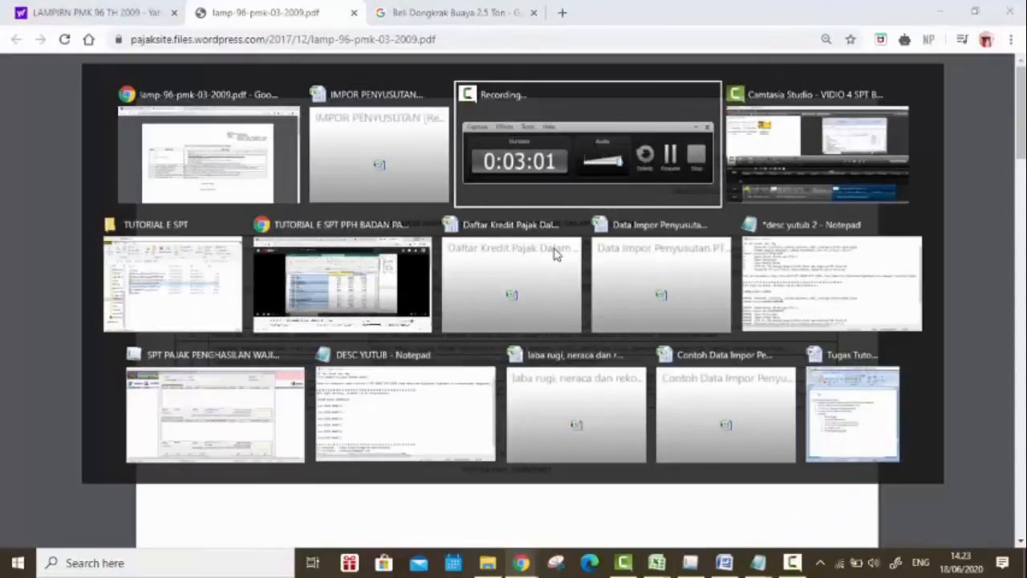
{"action": "left_click", "coordinate": [555, 254]}
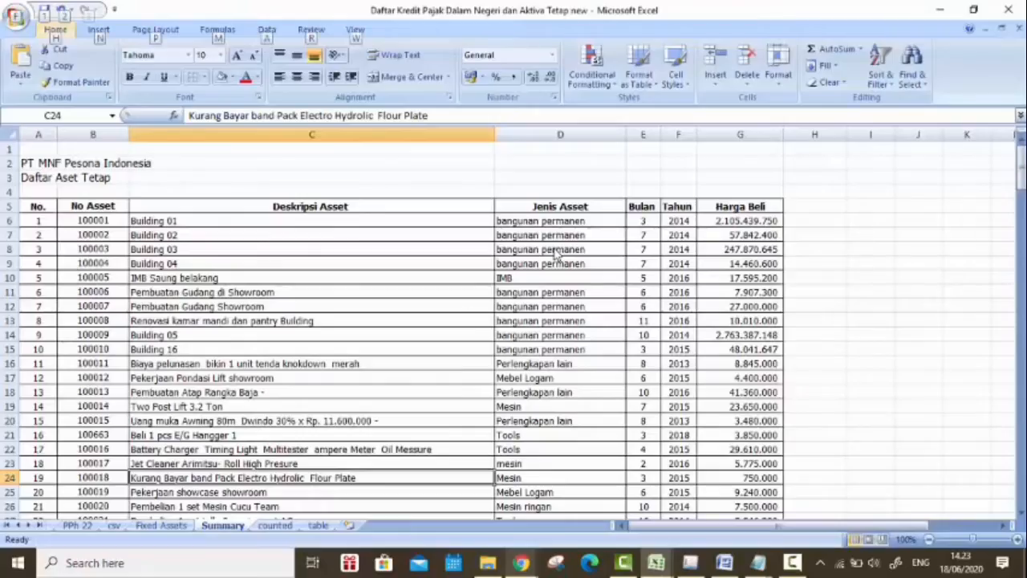
{"action": "key", "text": "ctrl+Home"}
{"action": "key", "text": "ctrl+shift+Down"}
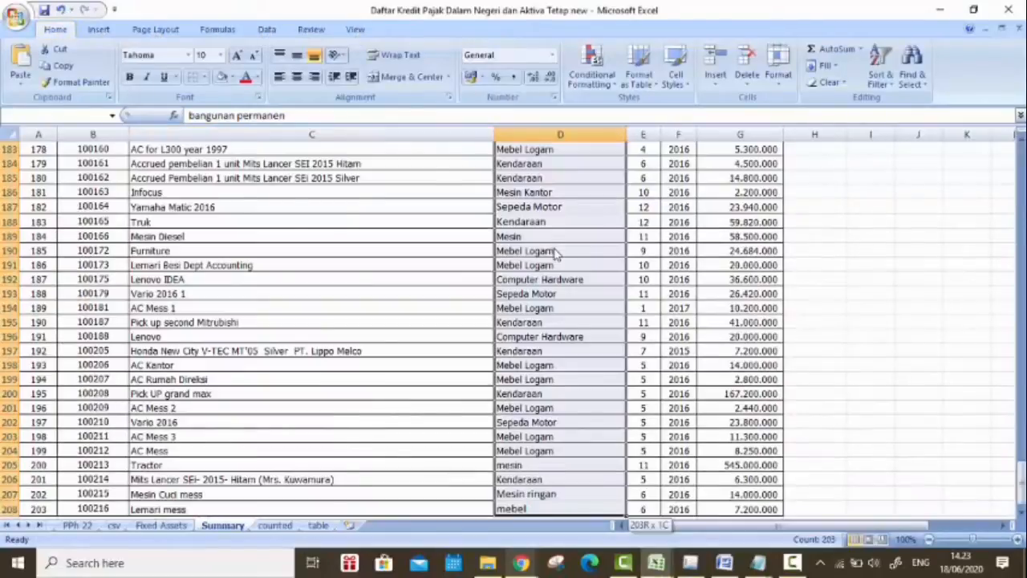
{"action": "key", "text": "ctrl+c"}
Step: Return to the IMPOR PENYUSUTAN workbook and paste the copied asset types over the Jenis column, starting at Building 01 in I6
{"action": "key", "text": "alt+Tab"}
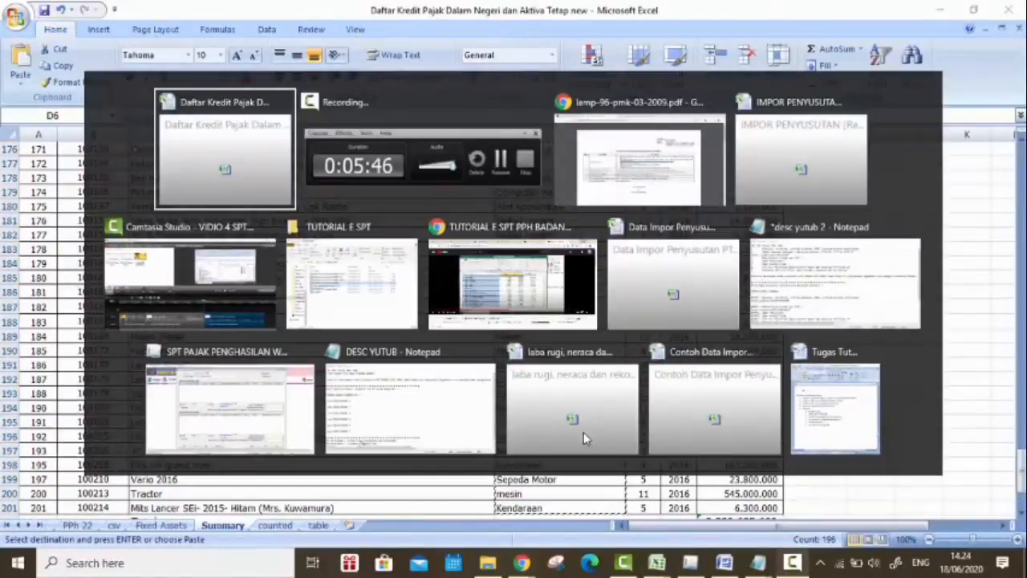
{"action": "key", "text": "alt+Tab"}
{"action": "key", "text": "alt+Tab"}
{"action": "key", "text": "alt+Tab"}
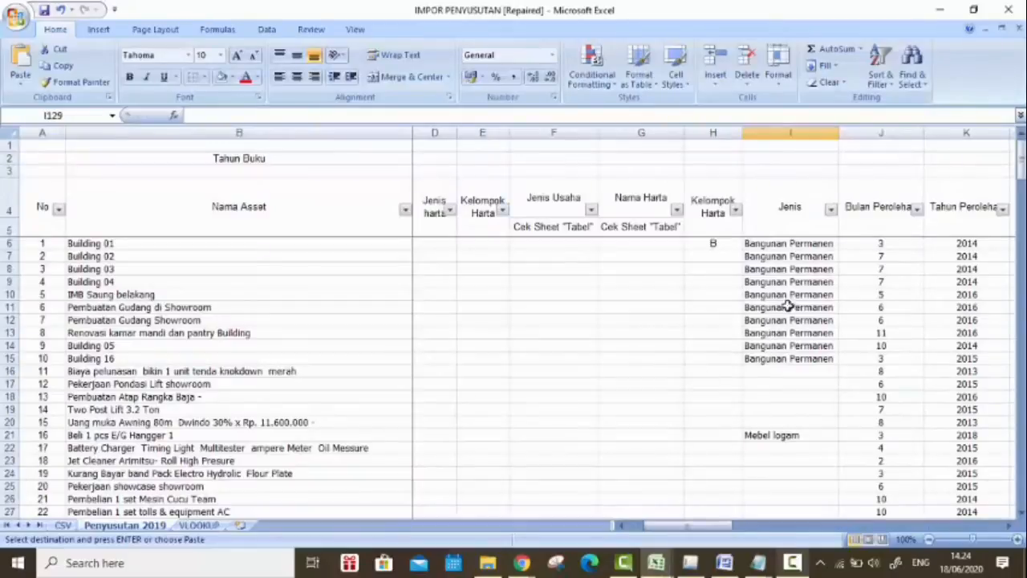
{"action": "left_click", "coordinate": [804, 243]}
{"action": "key", "text": "ctrl+v"}
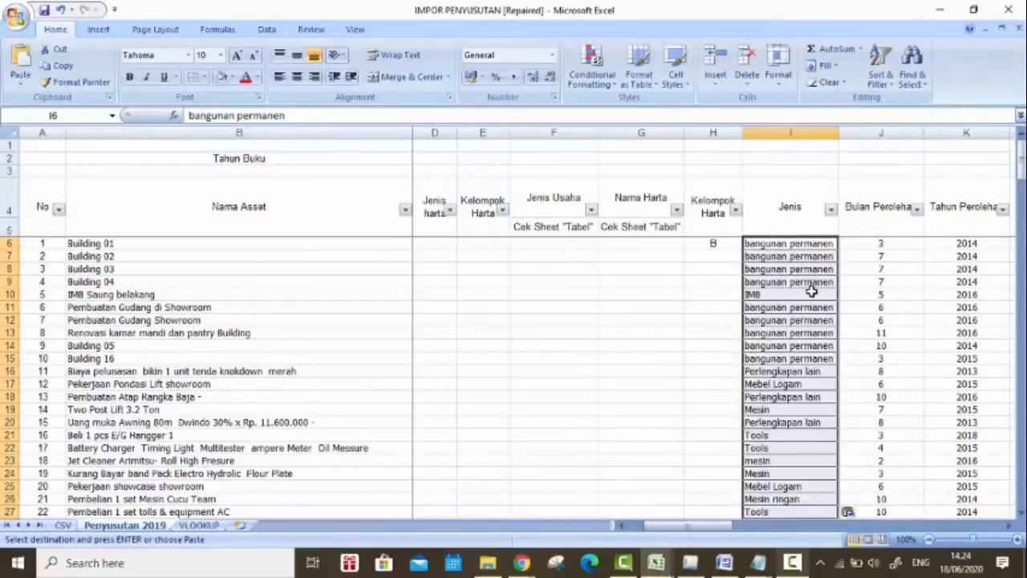
{"action": "key", "text": "Escape"}
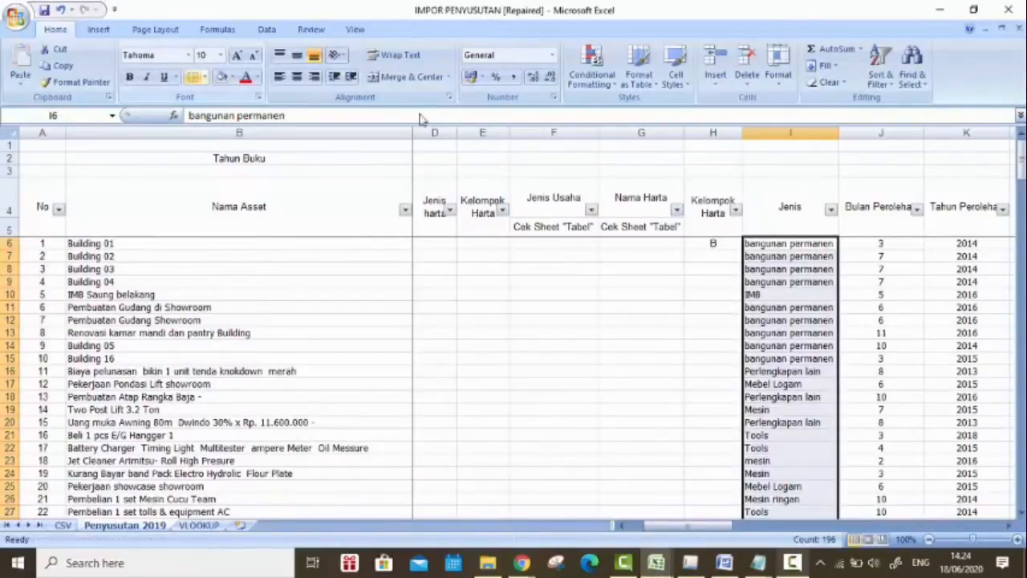
Step: Review the Jenis entries down the asset list, checking the IMB Saung belakang, IBM new server and SAP Business One Implementation rows
{"action": "left_click", "coordinate": [750, 382]}
{"action": "scroll", "coordinate": [802, 305], "scroll_direction": "down", "scroll_amount": 7}
{"action": "scroll", "coordinate": [801, 307], "scroll_direction": "down", "scroll_amount": 13}
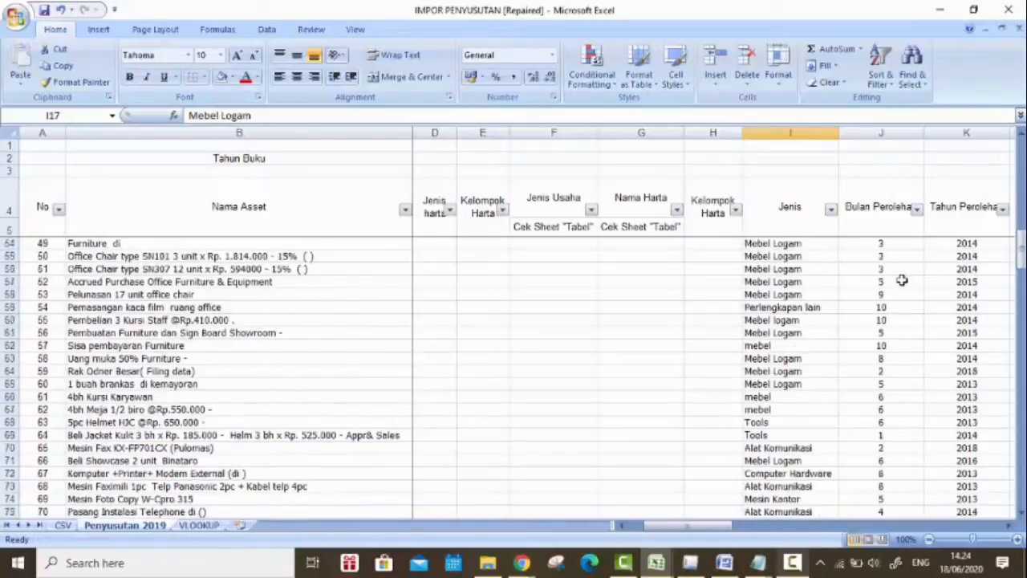
{"action": "left_click_drag", "start_coordinate": [1022, 261], "coordinate": [1023, 229]}
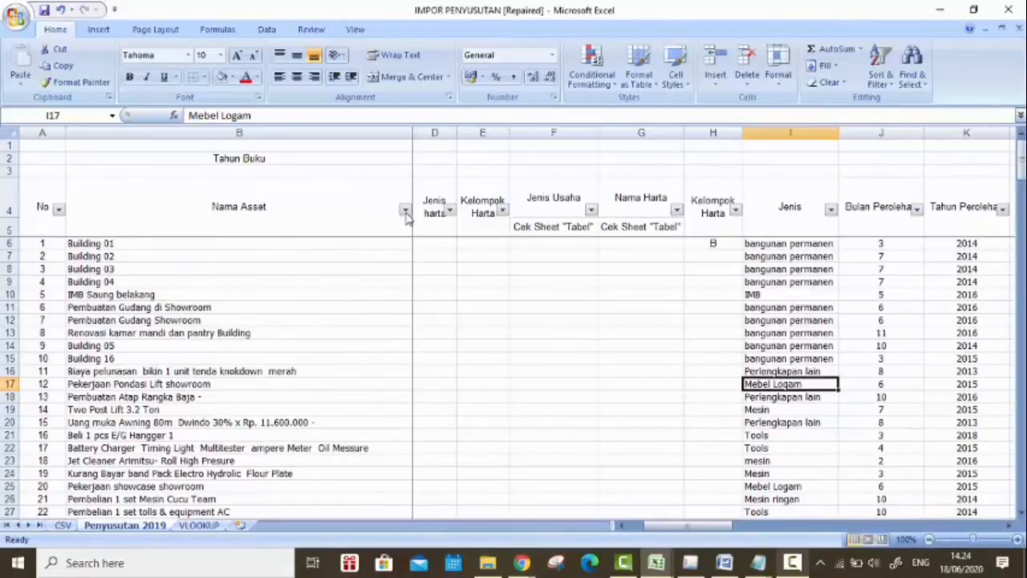
{"action": "scroll", "coordinate": [792, 284], "scroll_direction": "down", "scroll_amount": 3}
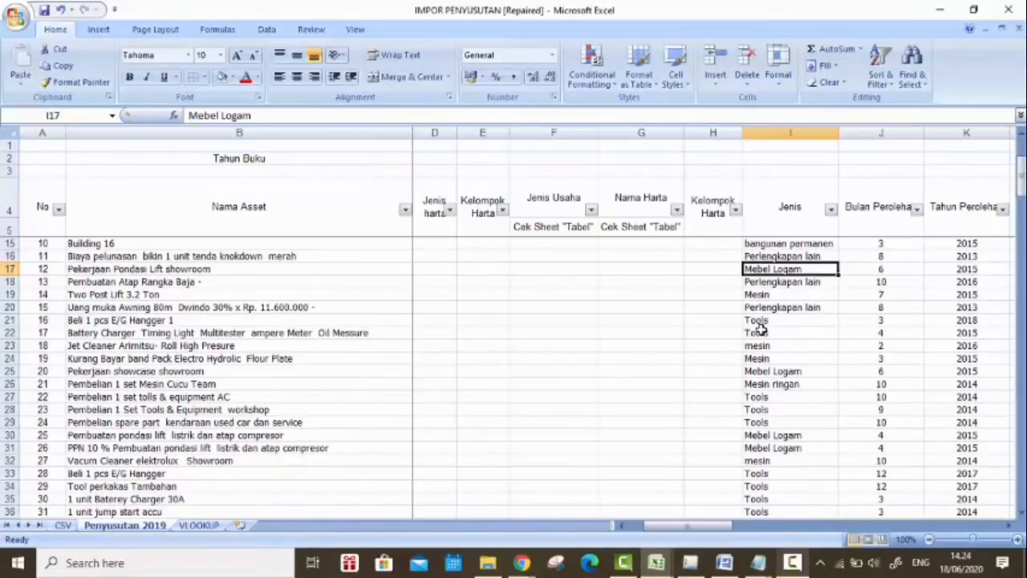
{"action": "scroll", "coordinate": [758, 327], "scroll_direction": "up", "scroll_amount": 3}
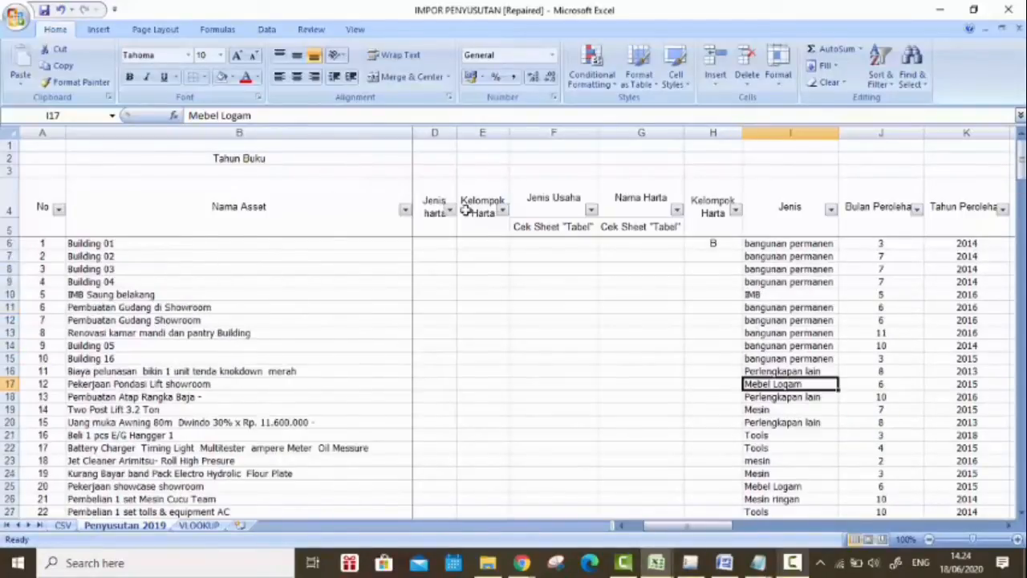
{"action": "left_click", "coordinate": [763, 296]}
{"action": "scroll", "coordinate": [766, 297], "scroll_direction": "down", "scroll_amount": 19}
{"action": "scroll", "coordinate": [766, 297], "scroll_direction": "down", "scroll_amount": 20}
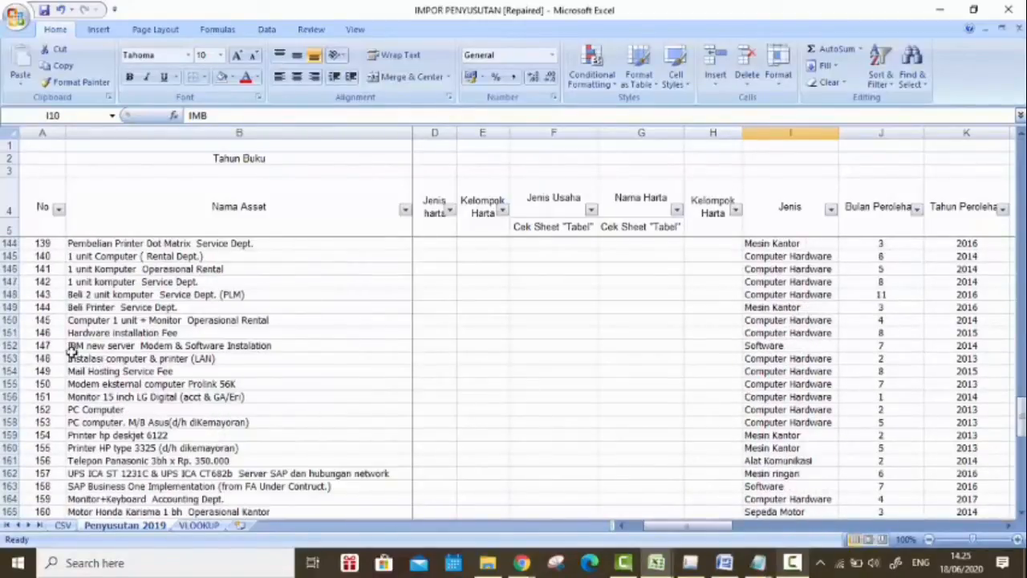
{"action": "left_click", "coordinate": [8, 345]}
{"action": "scroll", "coordinate": [52, 461], "scroll_direction": "down", "scroll_amount": 2}
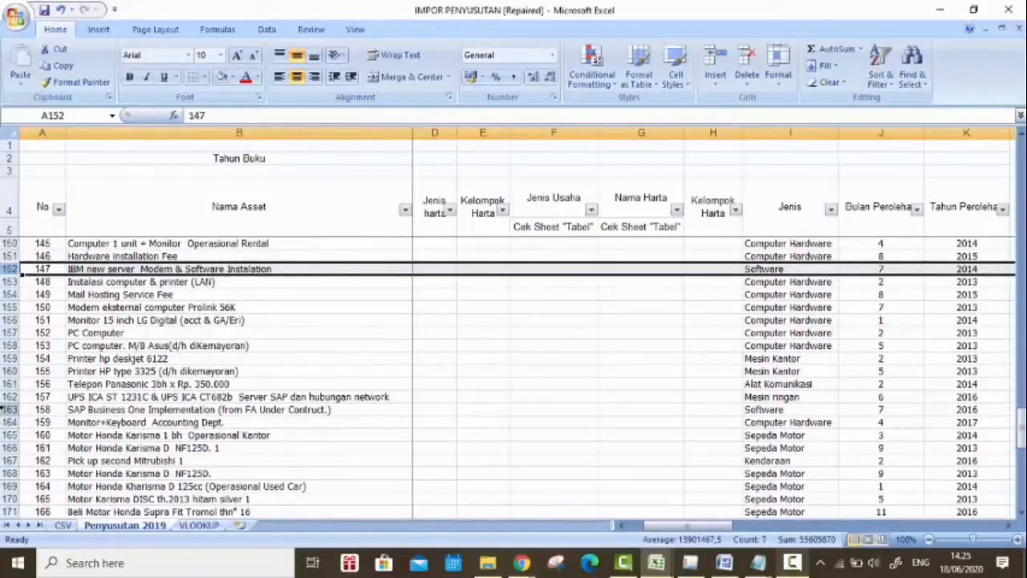
{"action": "left_click", "coordinate": [6, 410]}
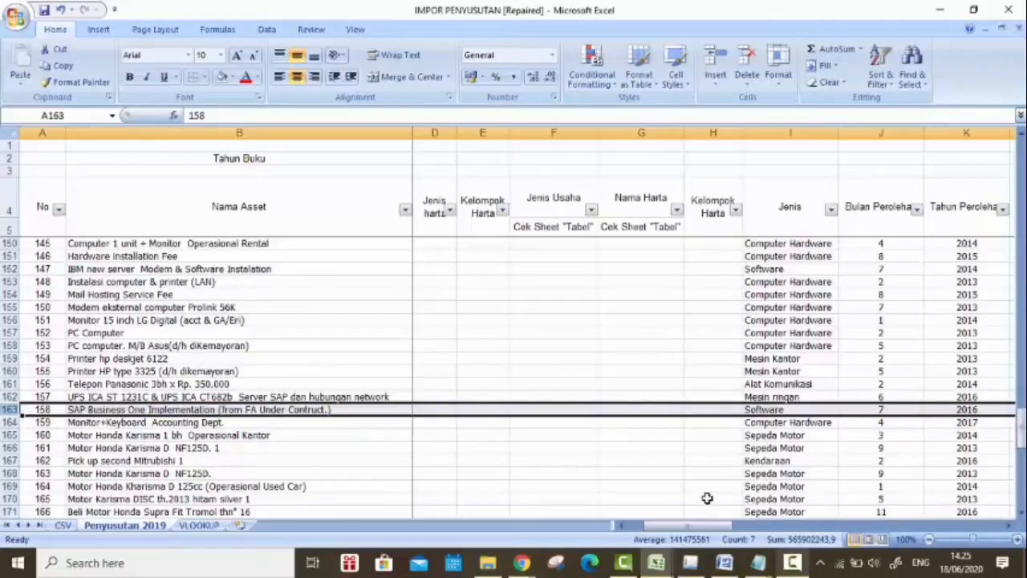
Step: Filter the Jenis column to show only Alat Komunikasi assets
{"action": "left_click_drag", "start_coordinate": [711, 529], "coordinate": [759, 529]}
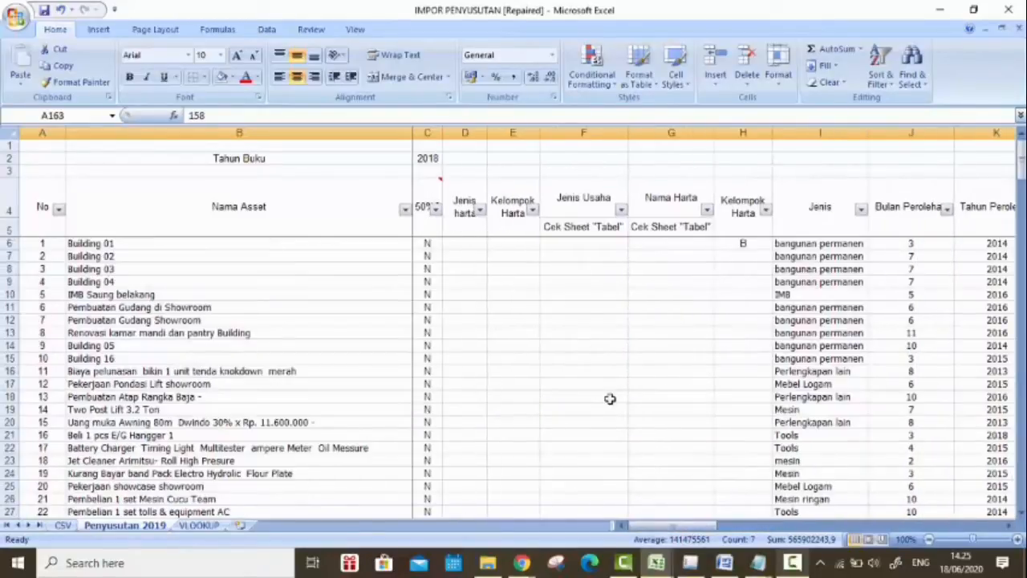
{"action": "left_click", "coordinate": [861, 210]}
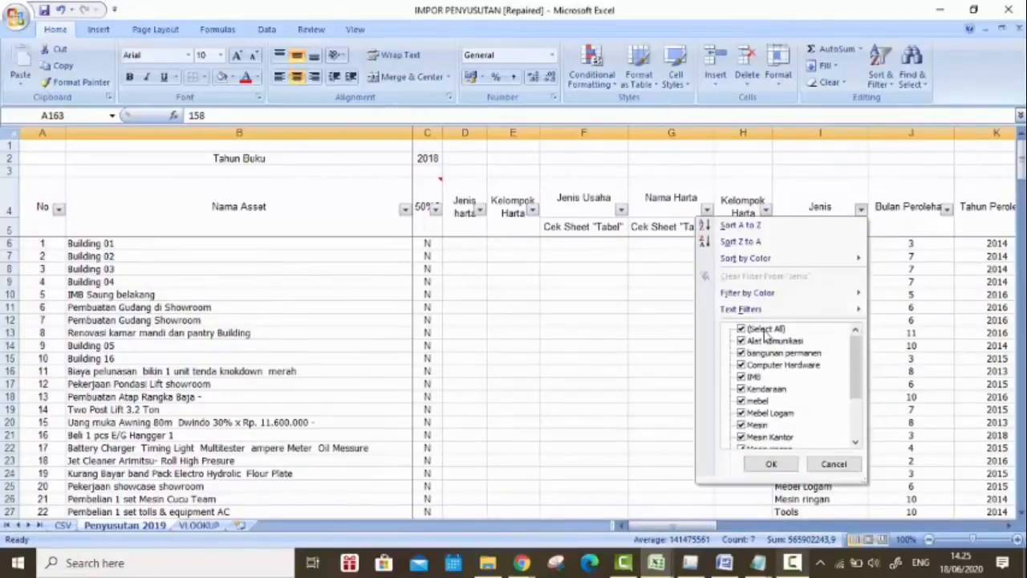
{"action": "left_click", "coordinate": [748, 331]}
{"action": "left_click", "coordinate": [743, 341]}
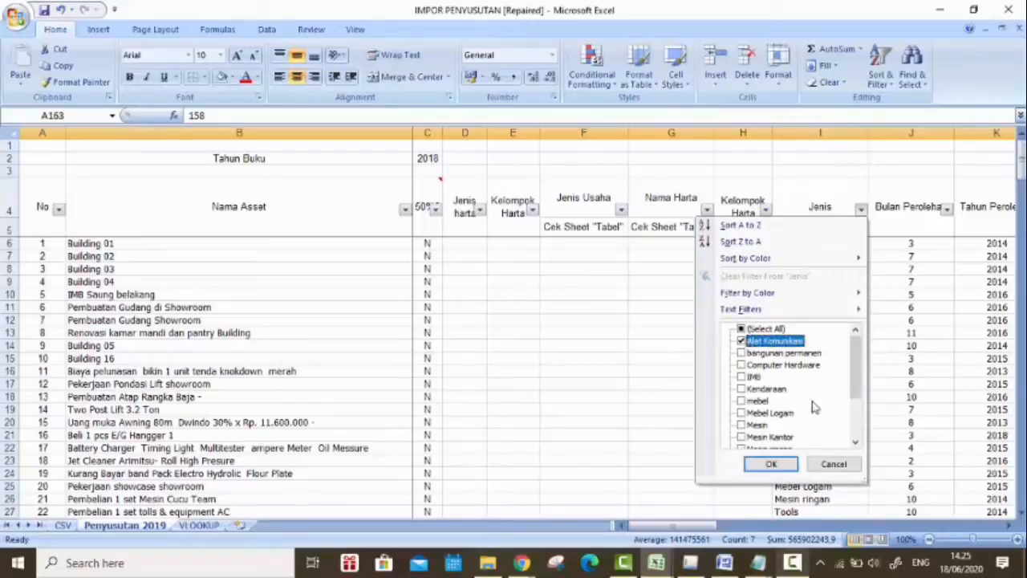
{"action": "left_click", "coordinate": [771, 465]}
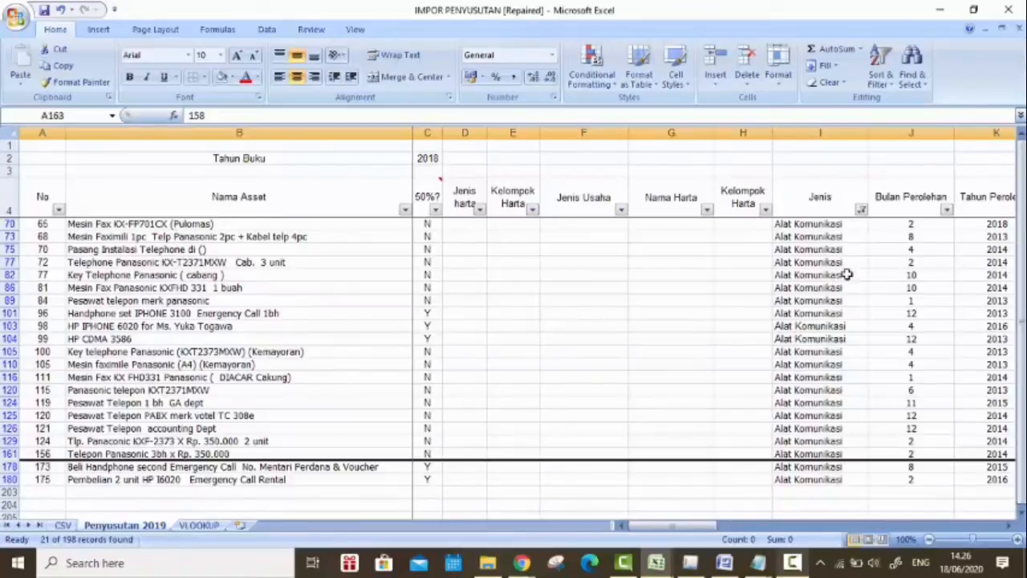
Step: Select the first Alat Komunikasi asset's Kelompok Harta cell, and highlight the matching communication equipment item g in the Kelompok 1 table in Chrome
{"action": "left_click", "coordinate": [750, 224]}
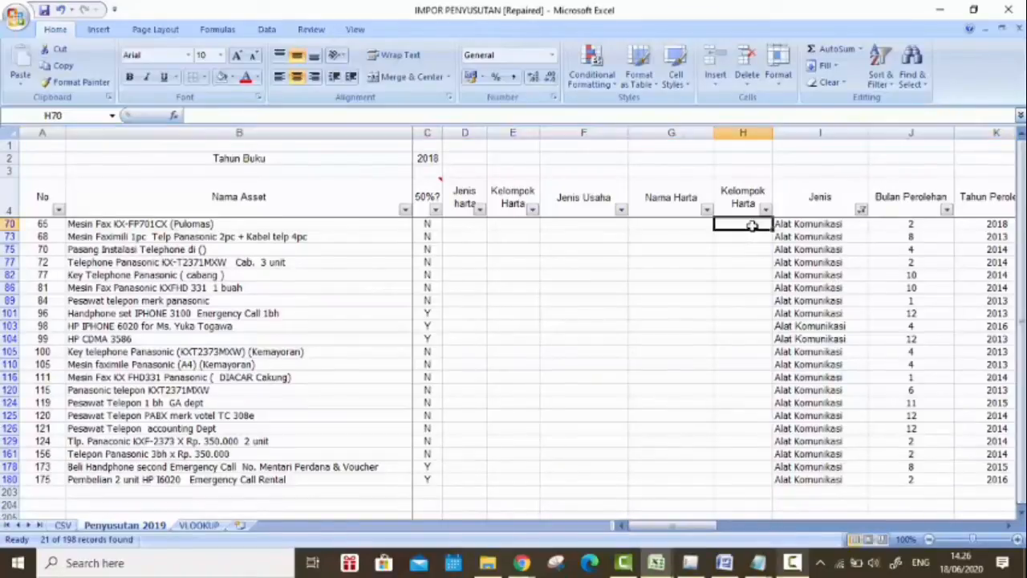
{"action": "key", "text": "alt+Tab"}
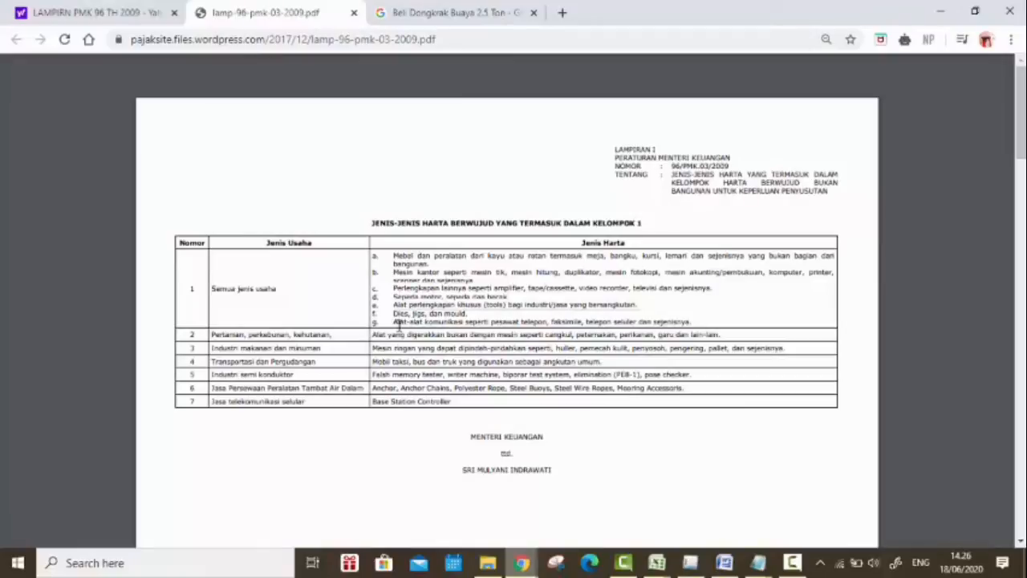
{"action": "left_click_drag", "start_coordinate": [426, 324], "coordinate": [528, 321]}
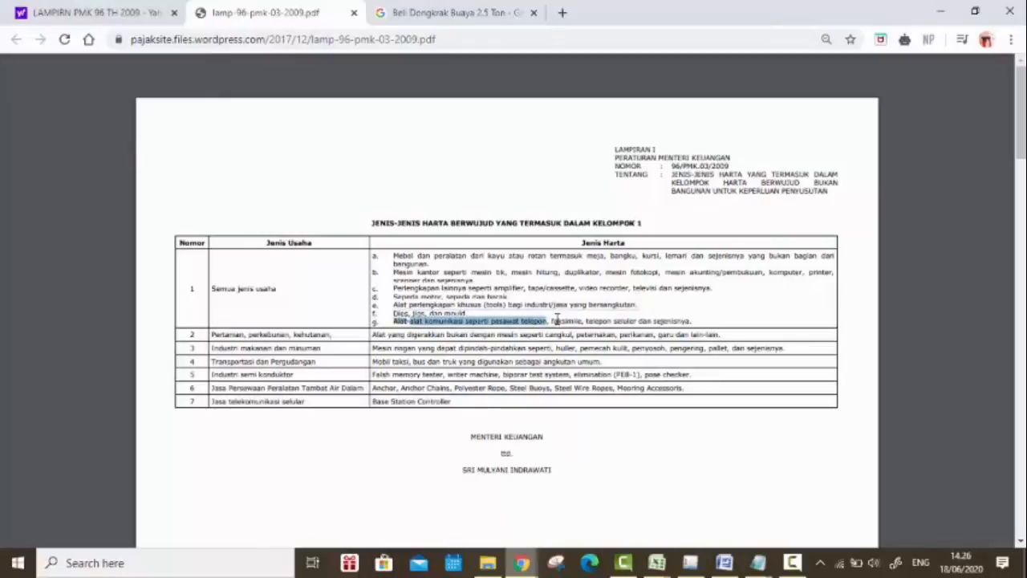
Step: Return to Excel and set Kelompok Harta to 1 for all the filtered Alat Komunikasi assets
{"action": "key", "text": "alt+Tab"}
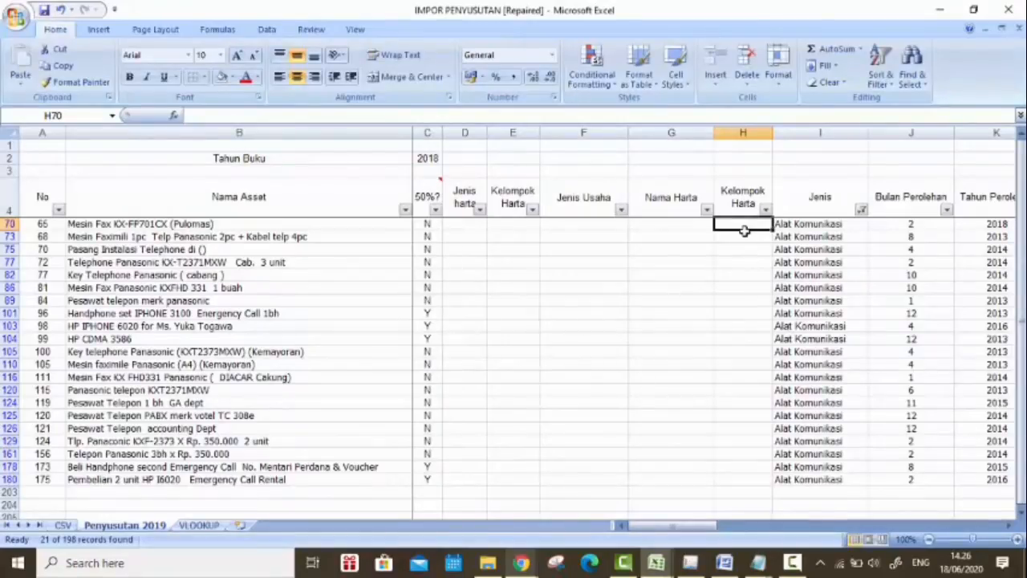
{"action": "type", "text": "1"}
{"action": "key", "text": "Return"}
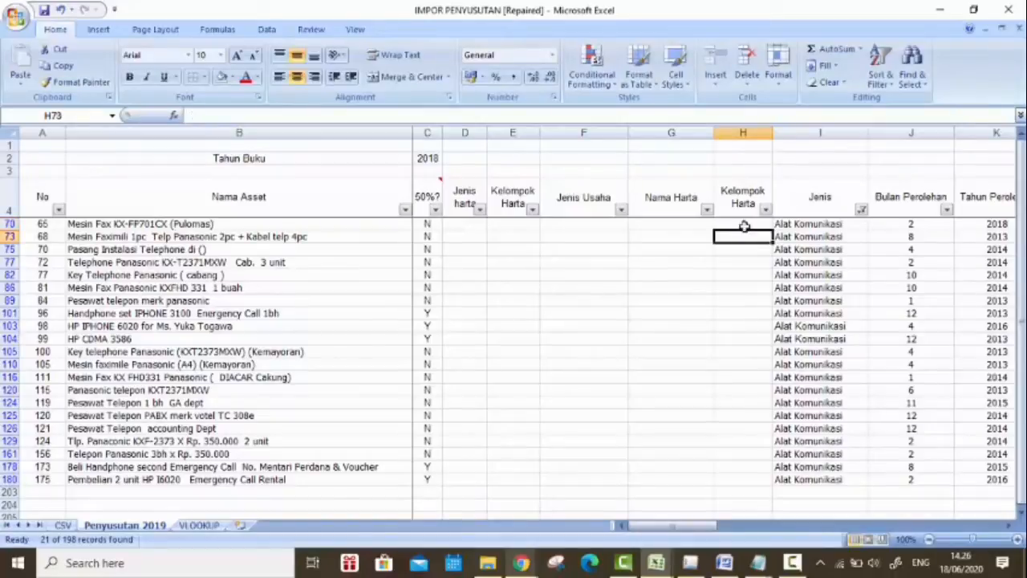
{"action": "left_click", "coordinate": [749, 220]}
{"action": "double_click", "coordinate": [772, 230]}
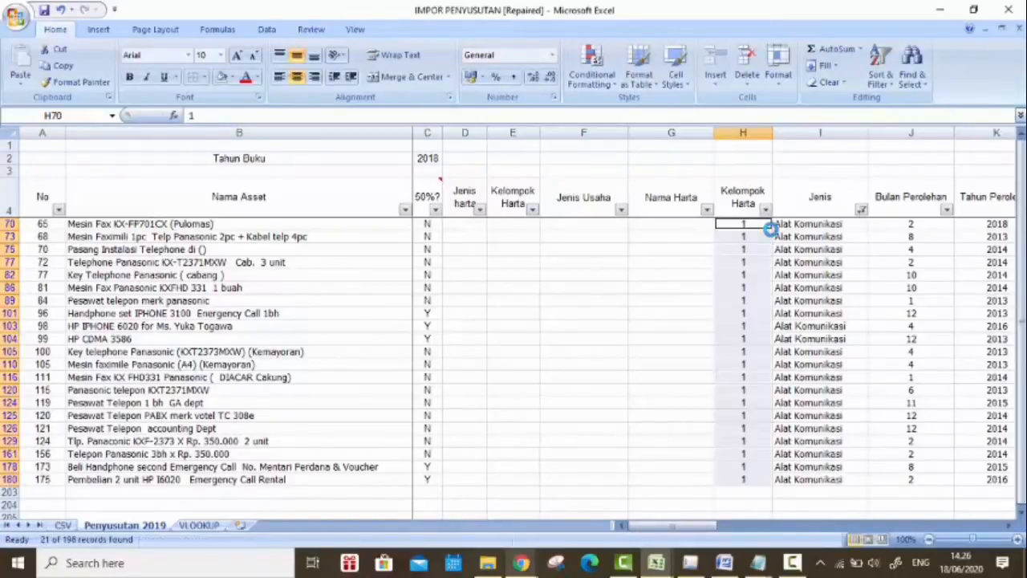
Step: Change the Jenis filter to show only bangunan permanen assets
{"action": "left_click", "coordinate": [859, 208]}
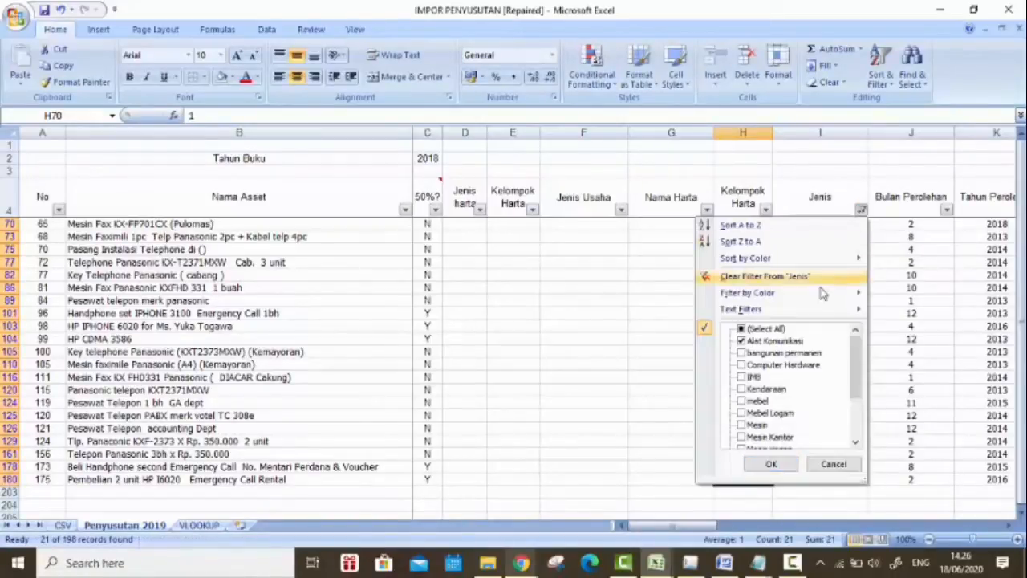
{"action": "left_click", "coordinate": [746, 341]}
{"action": "left_click", "coordinate": [741, 329]}
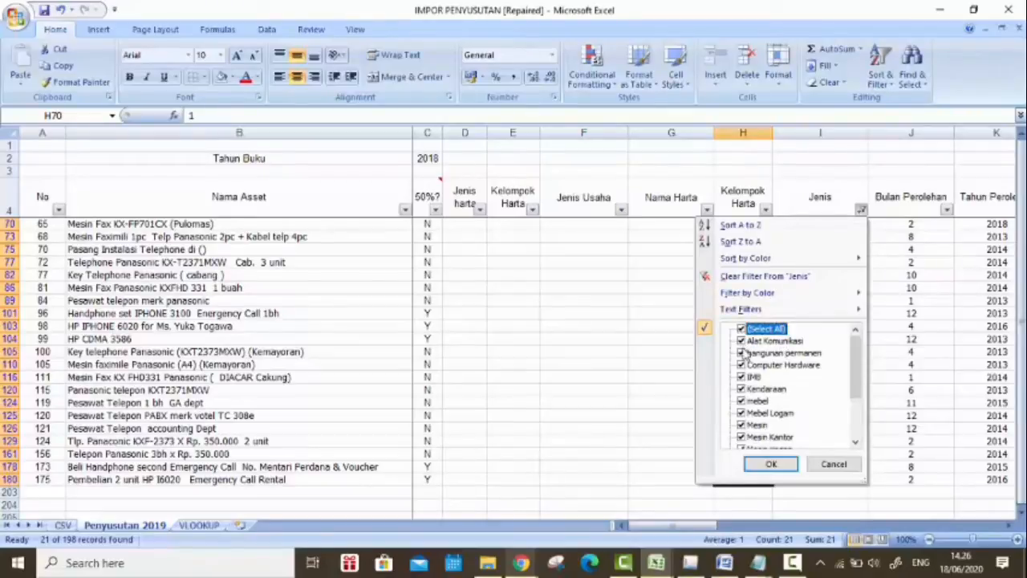
{"action": "left_click", "coordinate": [741, 329]}
{"action": "left_click", "coordinate": [741, 353]}
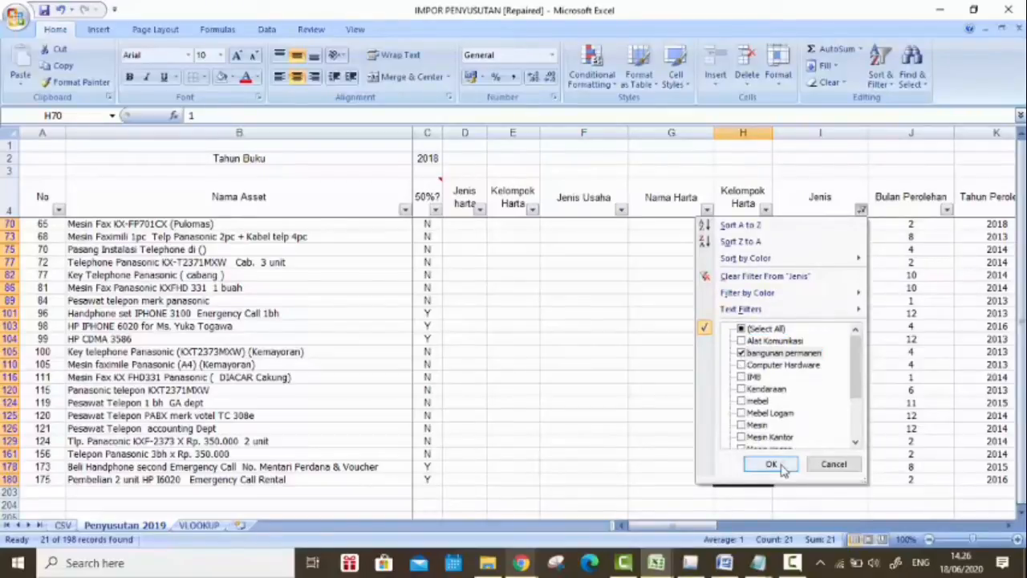
{"action": "left_click", "coordinate": [772, 464]}
Step: Fill Kelompok Harta B from Building 01 down through all the filtered bangunan permanen assets
{"action": "left_click", "coordinate": [759, 237]}
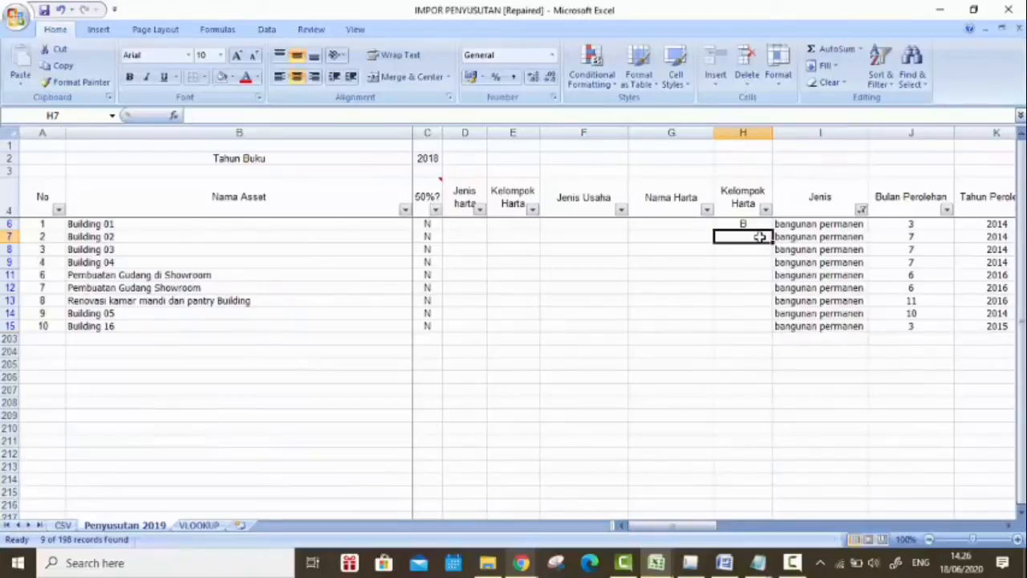
{"action": "key", "text": "Right"}
{"action": "type", "text": "b"}
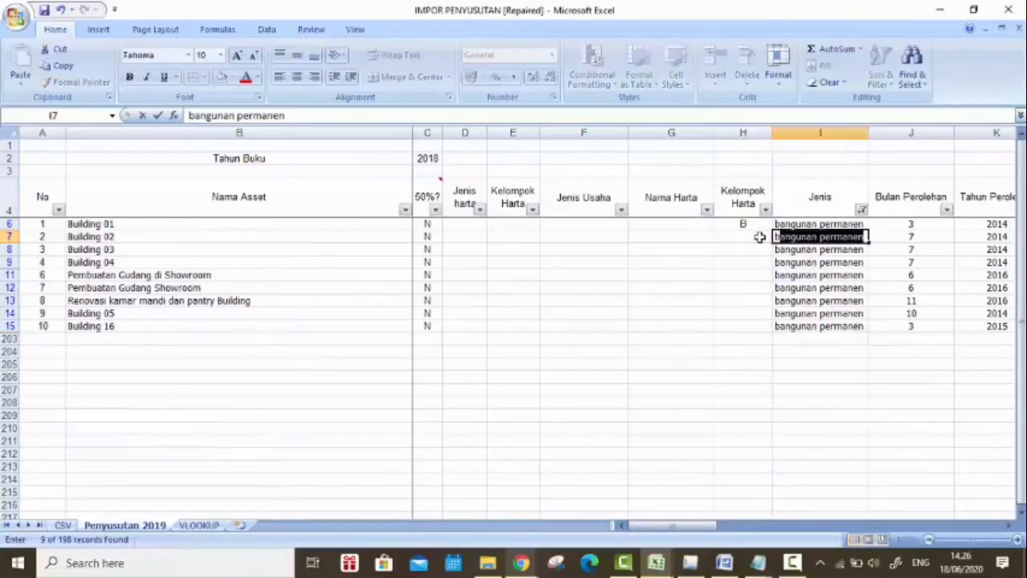
{"action": "left_click", "coordinate": [759, 236]}
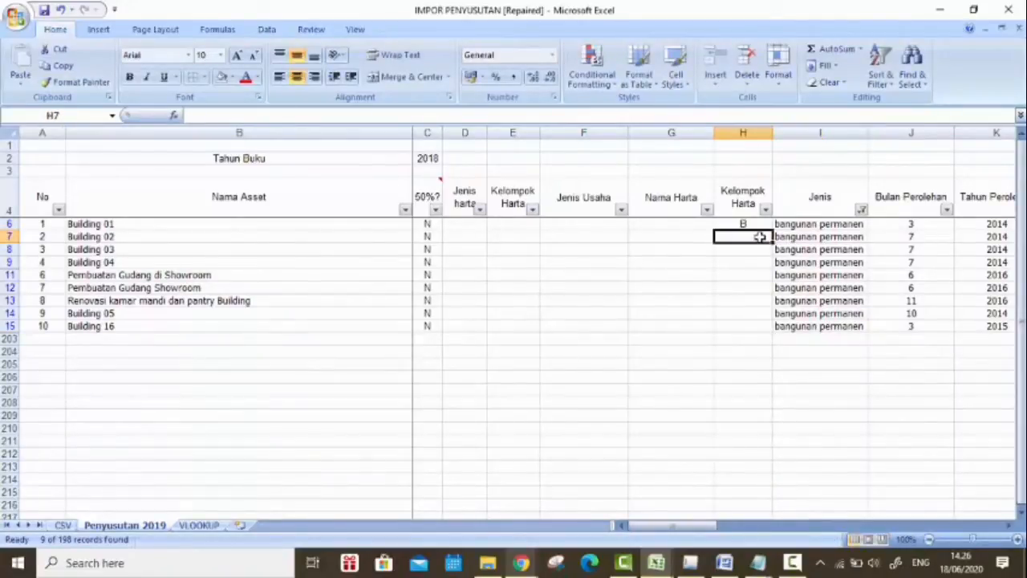
{"action": "left_click", "coordinate": [761, 224]}
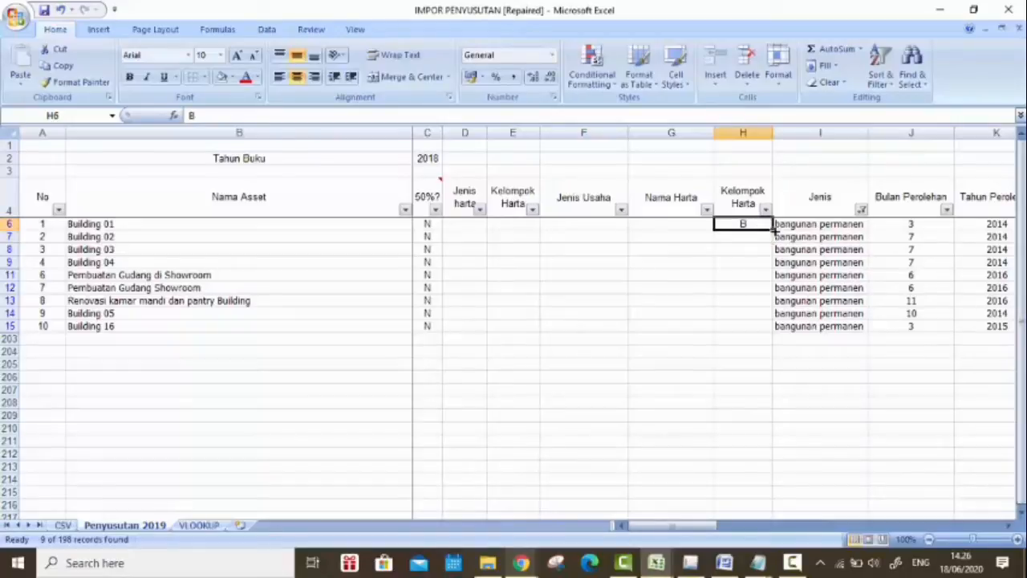
Step: Change the Jenis filter to show only Computer Hardware assets
{"action": "left_click", "coordinate": [861, 210]}
{"action": "left_click", "coordinate": [742, 329]}
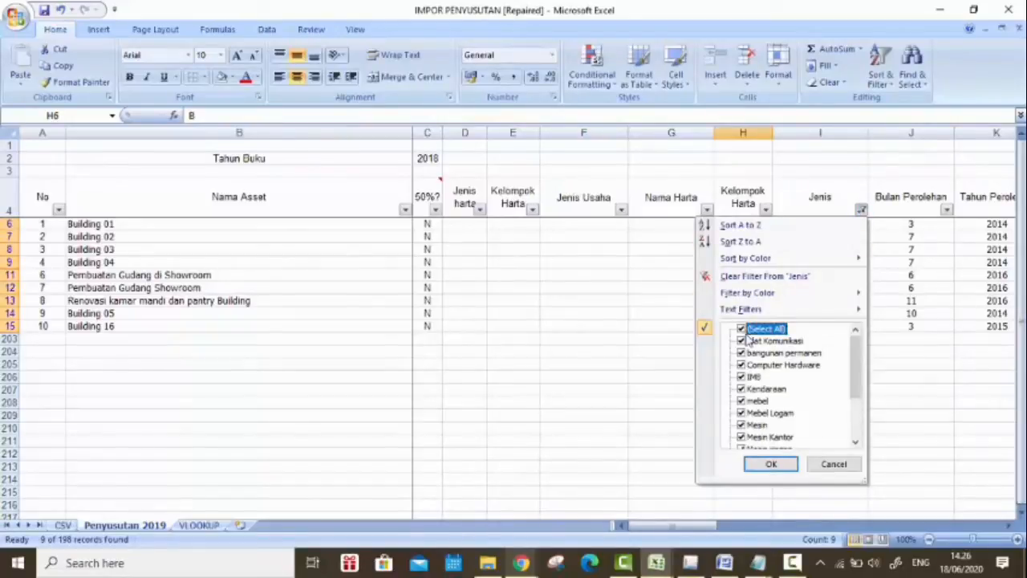
{"action": "left_click", "coordinate": [742, 329]}
{"action": "left_click", "coordinate": [741, 365]}
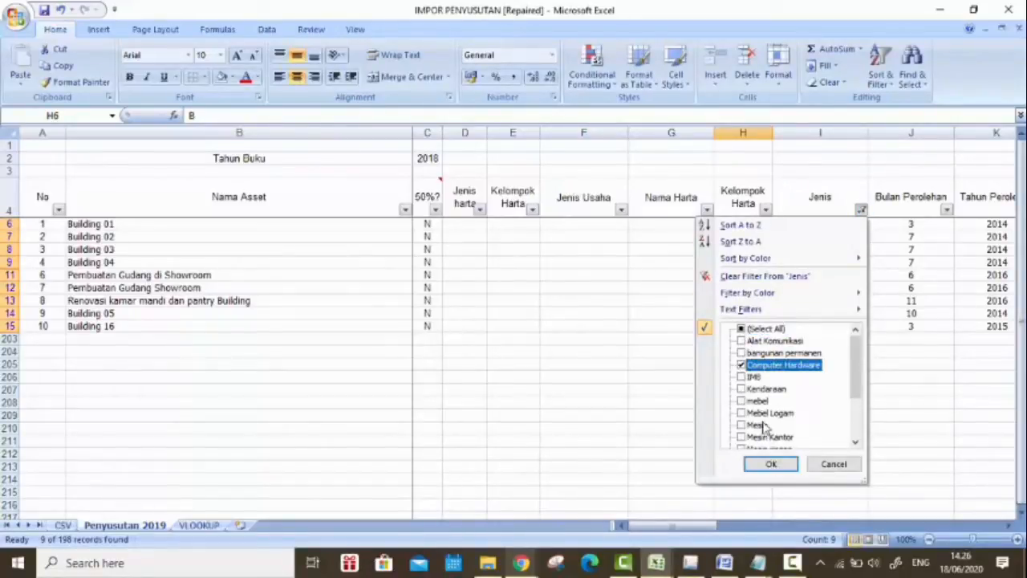
{"action": "left_click", "coordinate": [771, 464]}
Step: Set Kelompok Harta to 1 for all the filtered Computer Hardware assets
{"action": "left_click", "coordinate": [752, 225]}
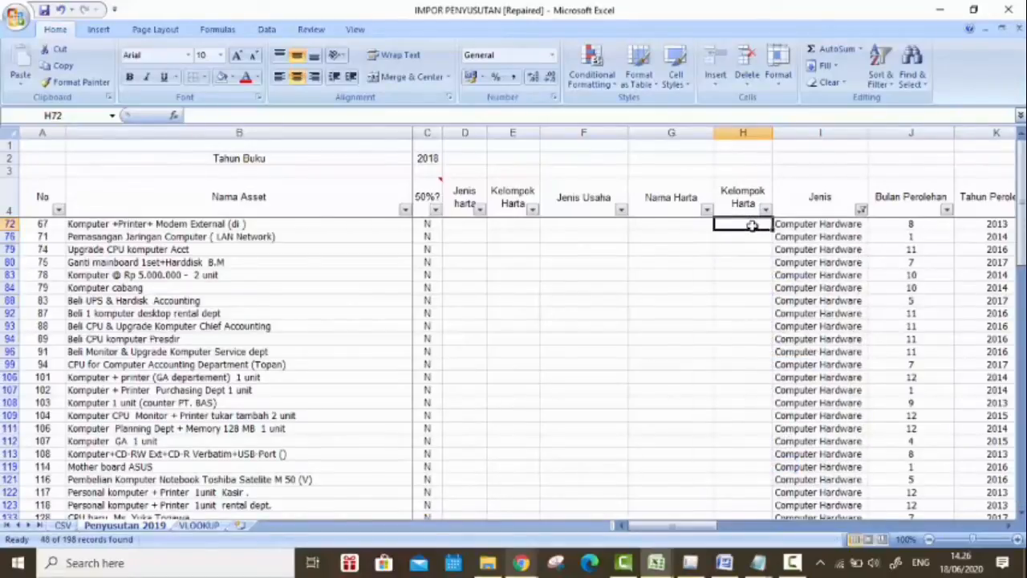
{"action": "type", "text": "1"}
{"action": "key", "text": "Return"}
{"action": "left_click", "coordinate": [750, 224]}
{"action": "left_click_drag", "start_coordinate": [772, 230], "coordinate": [752, 508]}
{"action": "scroll", "coordinate": [736, 291], "scroll_direction": "up", "scroll_amount": 8}
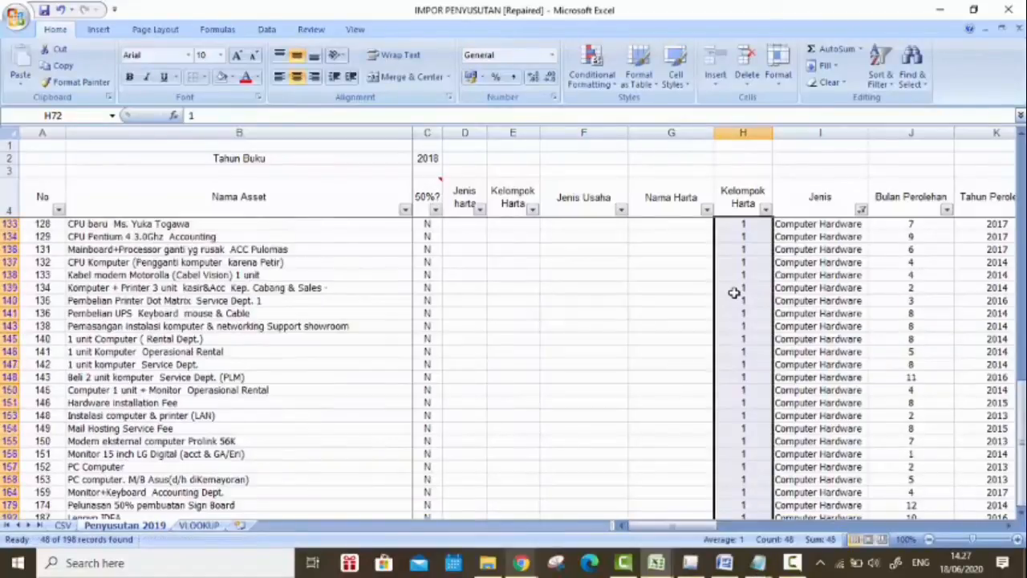
Step: Change the Jenis filter to show only Kendaraan assets
{"action": "left_click", "coordinate": [861, 210]}
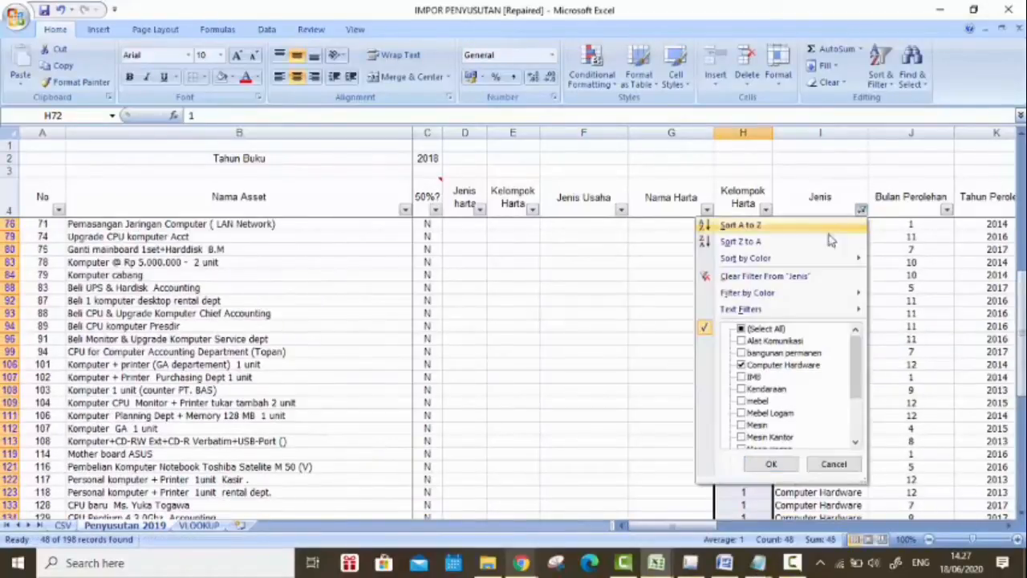
{"action": "left_click", "coordinate": [740, 329]}
{"action": "left_click", "coordinate": [741, 329]}
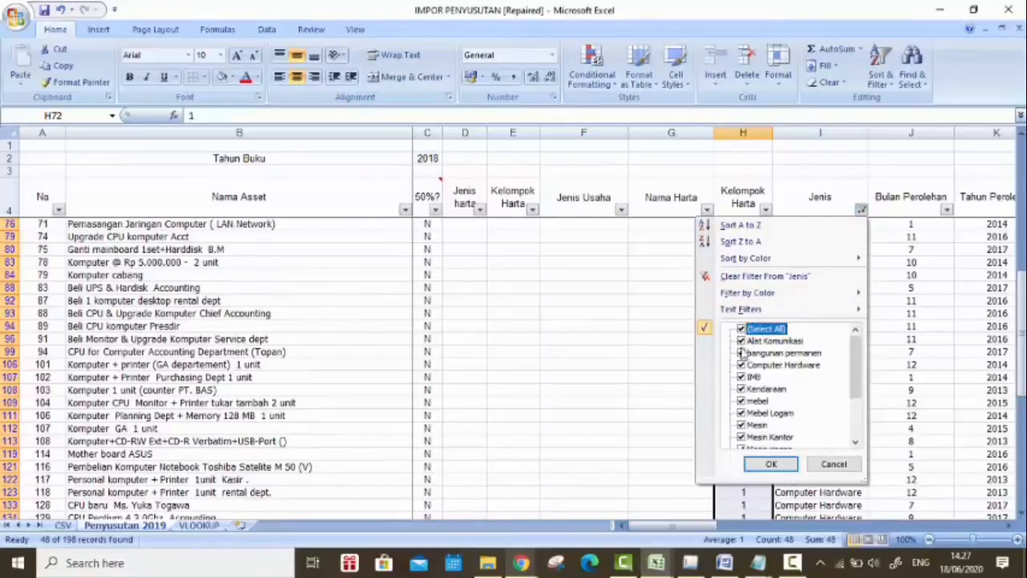
{"action": "left_click", "coordinate": [742, 389]}
{"action": "left_click", "coordinate": [768, 465]}
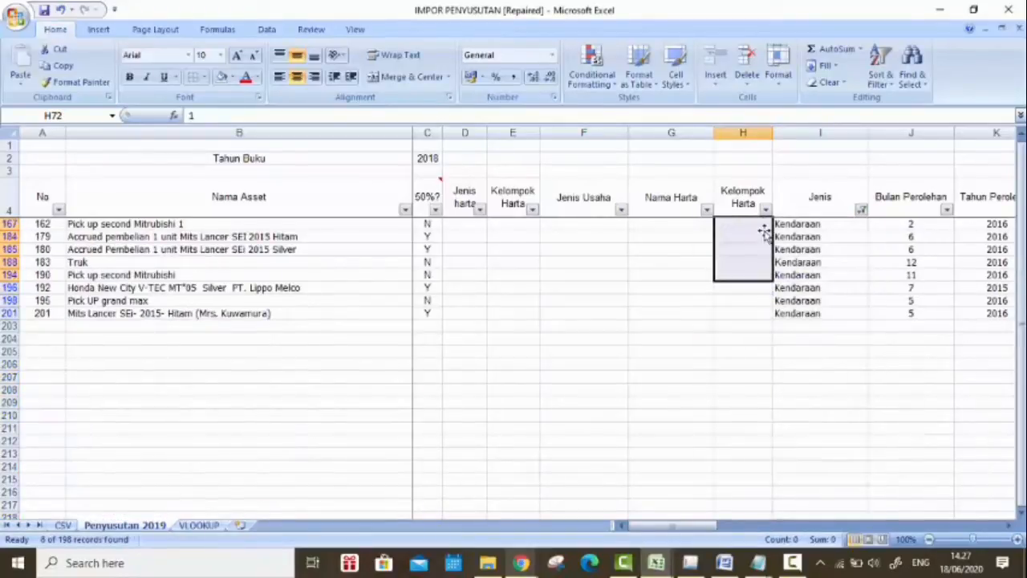
Step: Set Kelompok Harta to 2 for all the filtered Kendaraan assets
{"action": "left_click", "coordinate": [766, 209]}
{"action": "left_click", "coordinate": [758, 225]}
{"action": "type", "text": "2"}
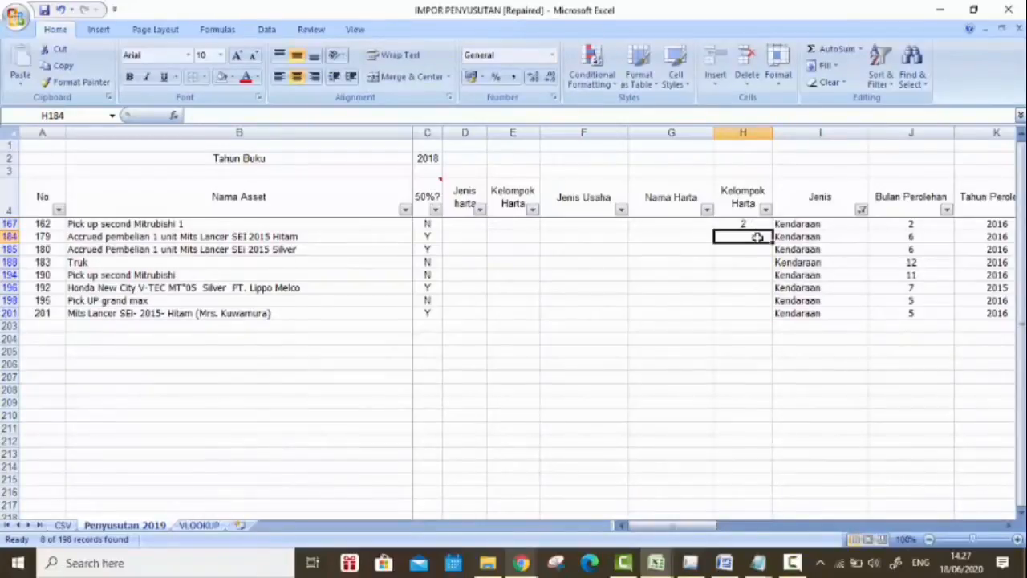
{"action": "key", "text": "Delete"}
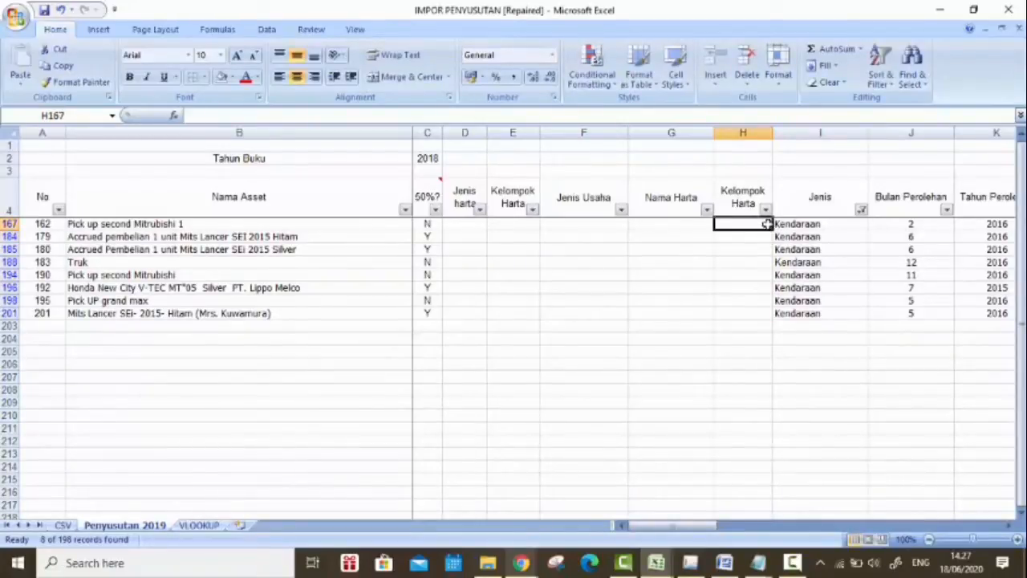
{"action": "key", "text": "ctrl+z"}
{"action": "left_click_drag", "start_coordinate": [766, 223], "coordinate": [763, 313]}
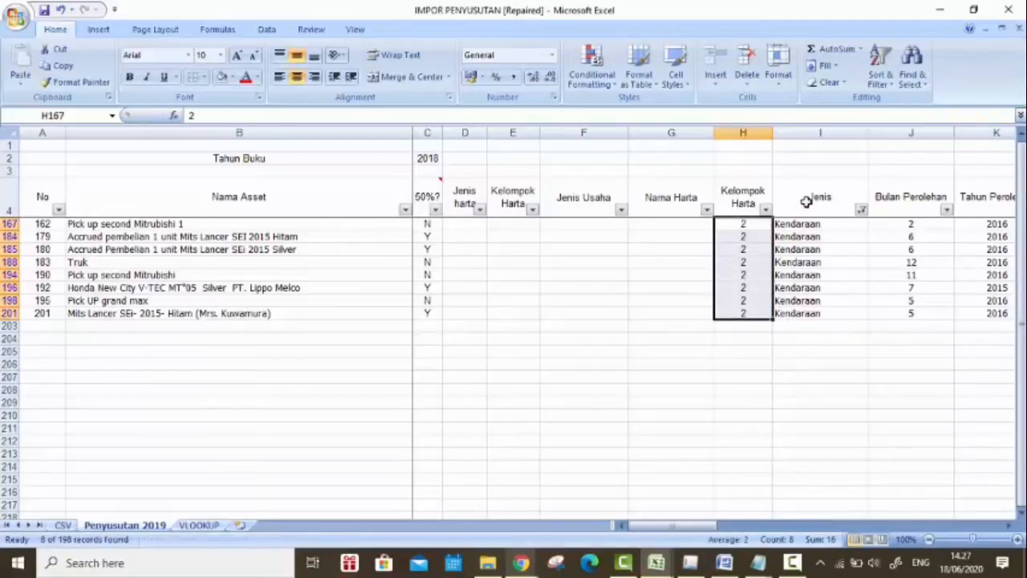
Step: Change the Jenis filter to show only mebel assets
{"action": "left_click", "coordinate": [861, 210]}
{"action": "left_click", "coordinate": [742, 329]}
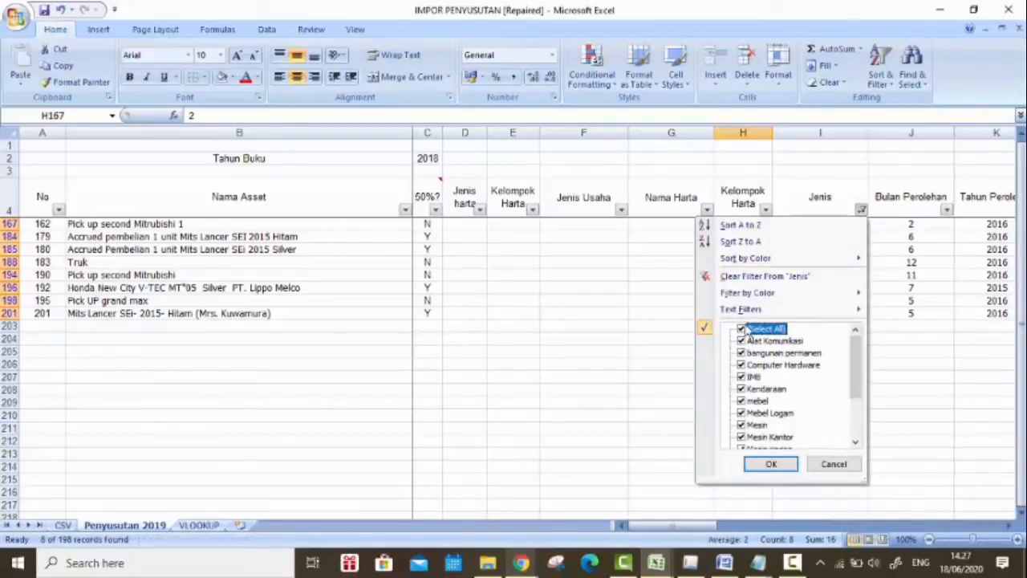
{"action": "left_click", "coordinate": [741, 329]}
{"action": "left_click", "coordinate": [741, 401]}
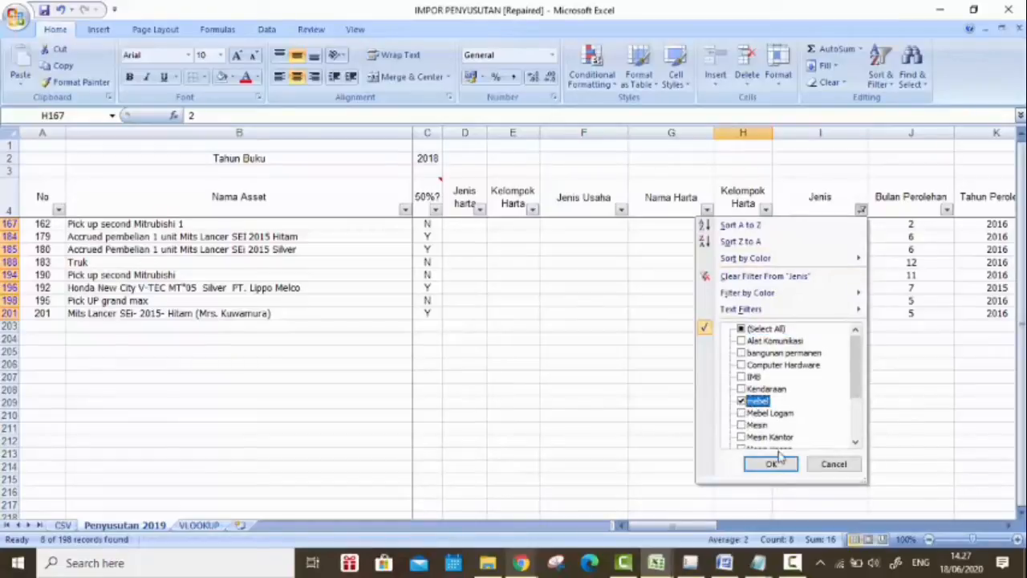
{"action": "left_click", "coordinate": [772, 464]}
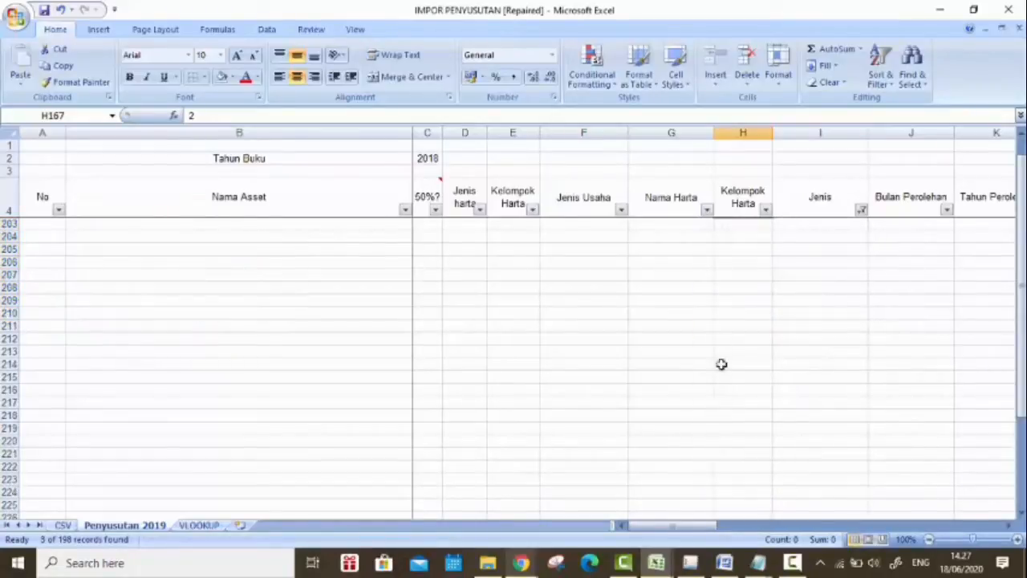
{"action": "scroll", "coordinate": [801, 289], "scroll_direction": "up", "scroll_amount": 1}
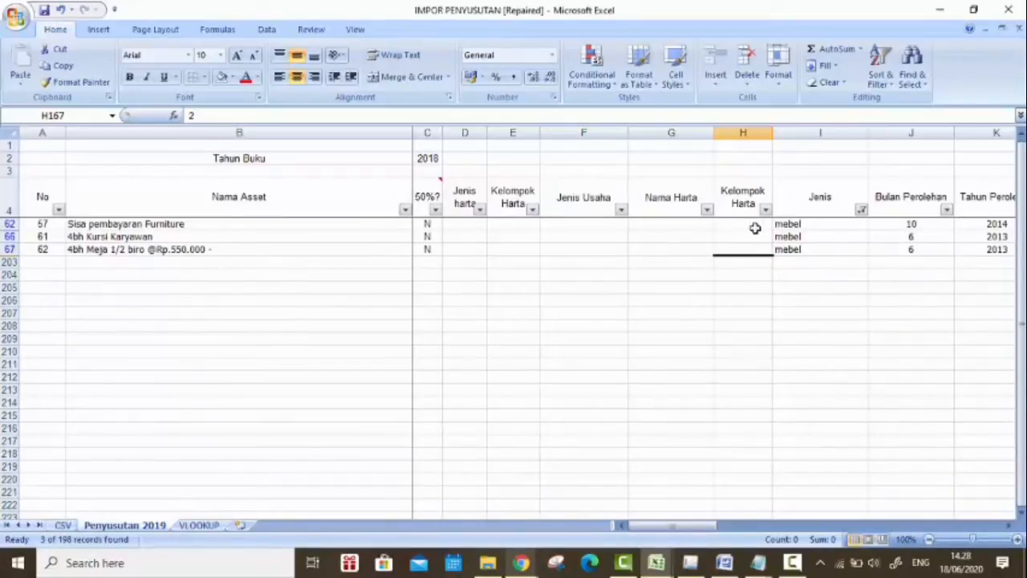
Step: Switch to the PMK 96 attachment in Chrome and highlight the word Mebel in item a of the Kelompok 1 table
{"action": "mouse_move", "coordinate": [522, 562]}
{"action": "left_click", "coordinate": [585, 489]}
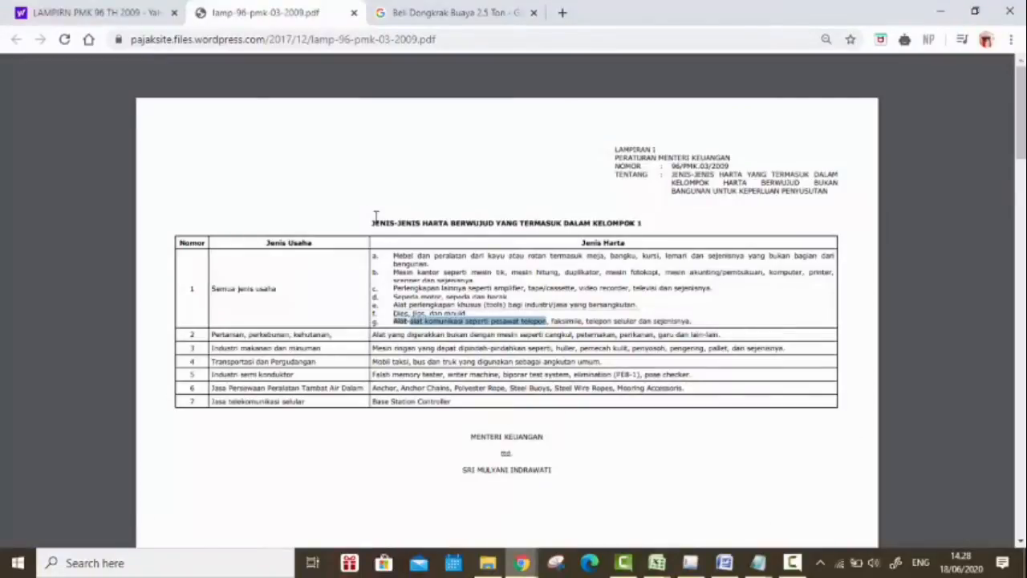
{"action": "left_click_drag", "start_coordinate": [394, 257], "coordinate": [418, 257]}
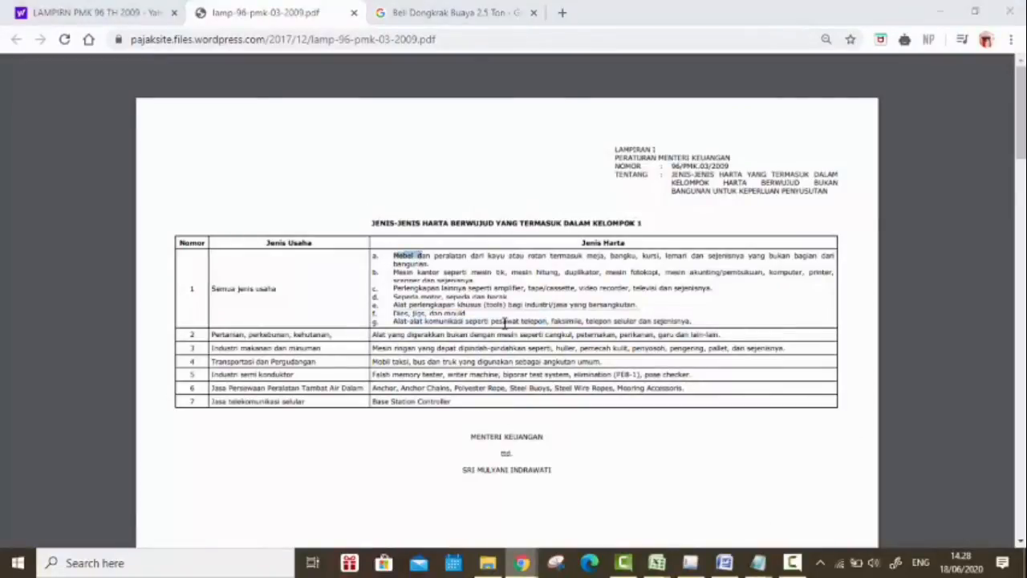
Step: Return to Excel and set Kelompok Harta to 1 for all the filtered mebel assets
{"action": "key", "text": "alt+Tab"}
{"action": "left_click", "coordinate": [728, 230]}
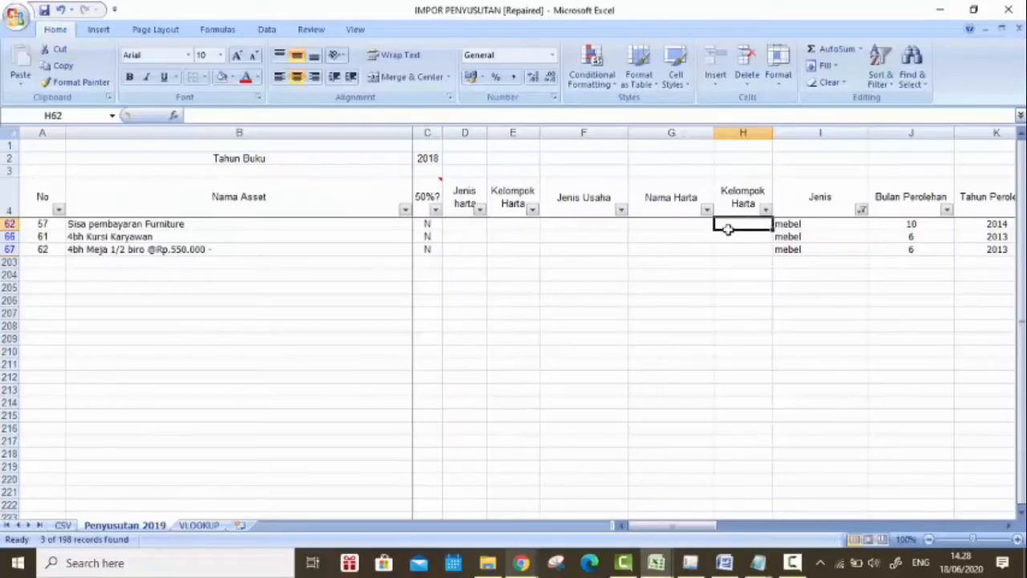
{"action": "type", "text": "1"}
{"action": "key", "text": "ctrl+Return"}
{"action": "left_click_drag", "start_coordinate": [773, 229], "coordinate": [779, 255]}
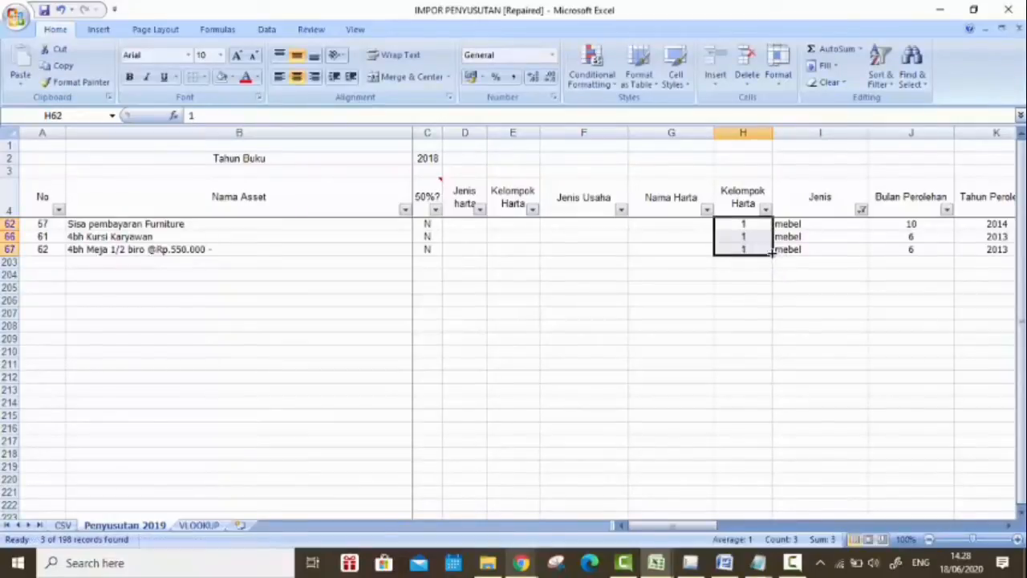
Step: Change the Jenis filter from mebel to only Mebel Logam assets
{"action": "left_click", "coordinate": [861, 210]}
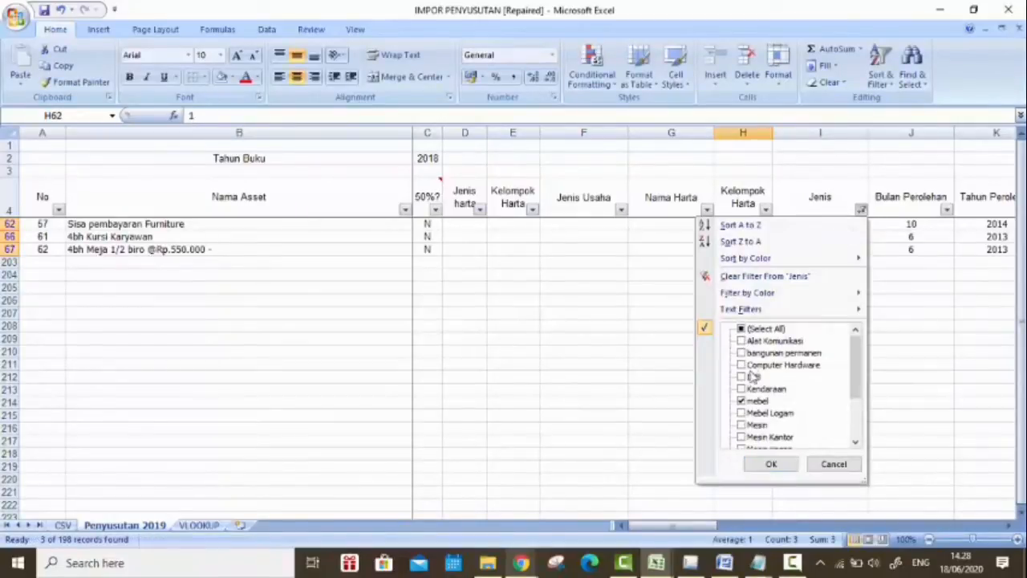
{"action": "left_click", "coordinate": [742, 401]}
{"action": "left_click", "coordinate": [741, 400]}
{"action": "left_click", "coordinate": [741, 413]}
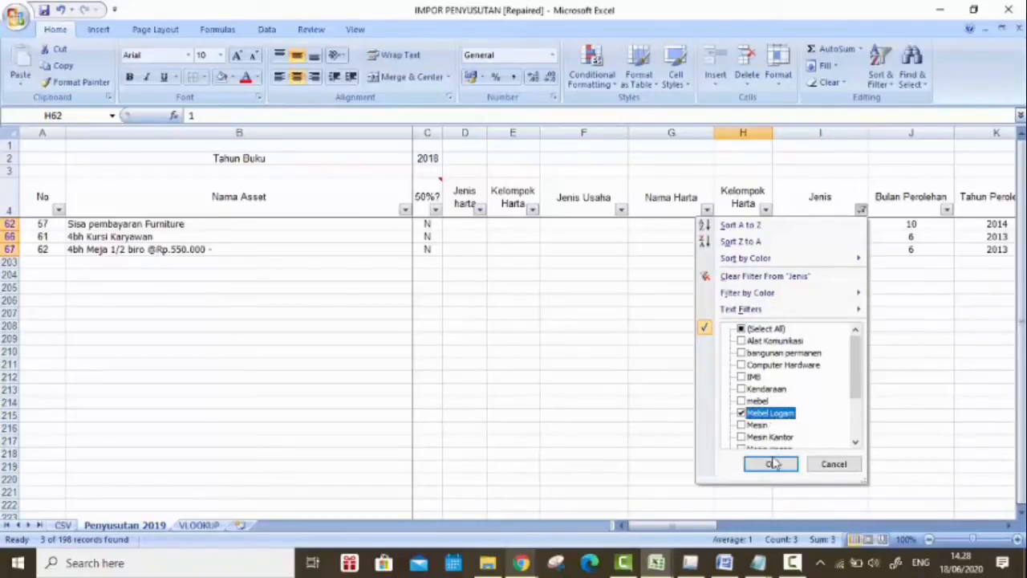
{"action": "left_click", "coordinate": [766, 463]}
Step: Switch to the PMK 96 attachment in Chrome and highlight the metal furniture item a in the Kelompok 2 table
{"action": "mouse_move", "coordinate": [521, 562]}
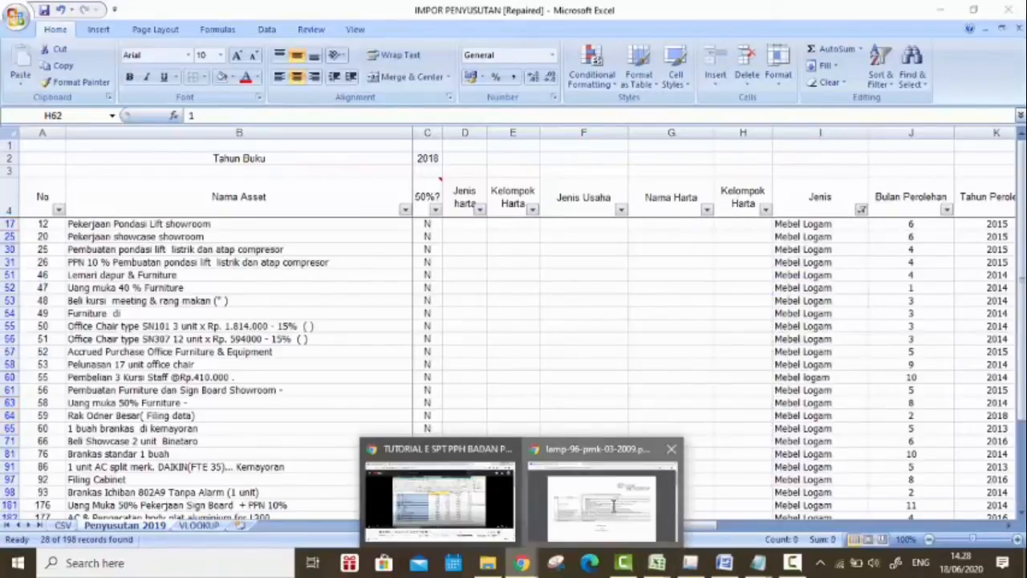
{"action": "left_click", "coordinate": [602, 506]}
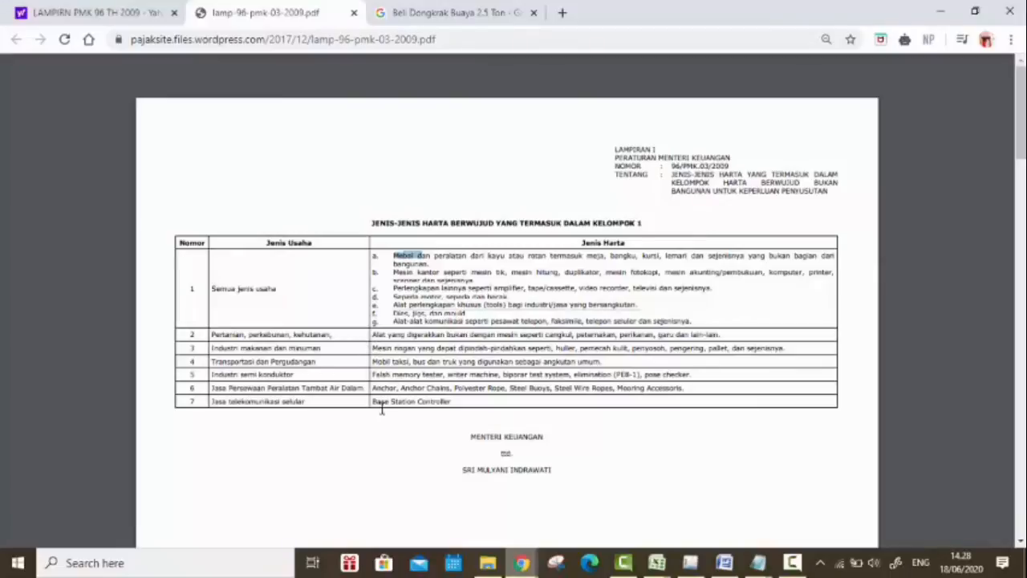
{"action": "scroll", "coordinate": [382, 409], "scroll_direction": "down", "scroll_amount": 10}
{"action": "scroll", "coordinate": [377, 215], "scroll_direction": "up", "scroll_amount": 5}
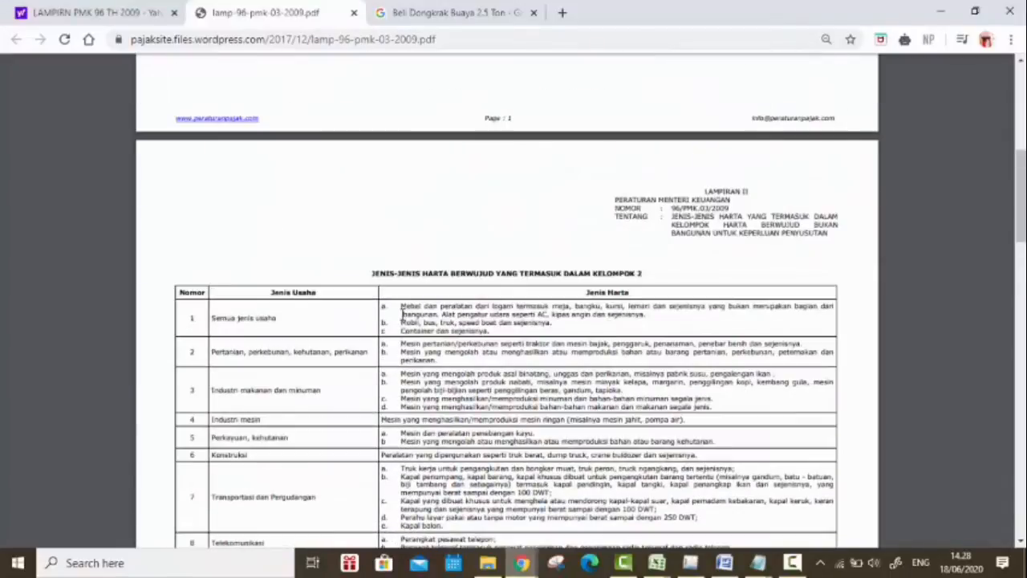
{"action": "left_click_drag", "start_coordinate": [407, 306], "coordinate": [585, 306]}
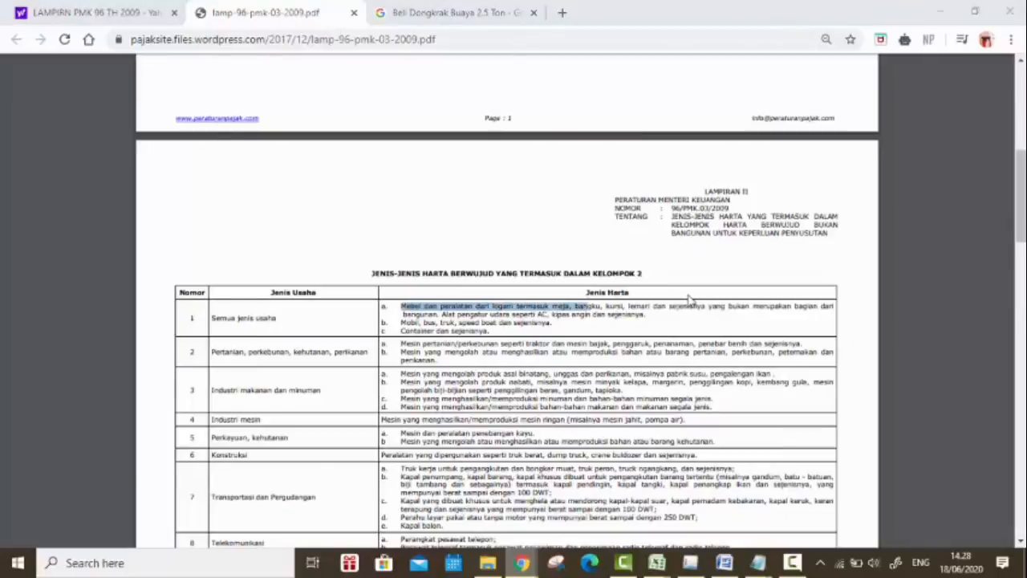
Step: Return to Excel and set Kelompok Harta to 2 for all the filtered Mebel Logam assets
{"action": "key", "text": "alt+Tab"}
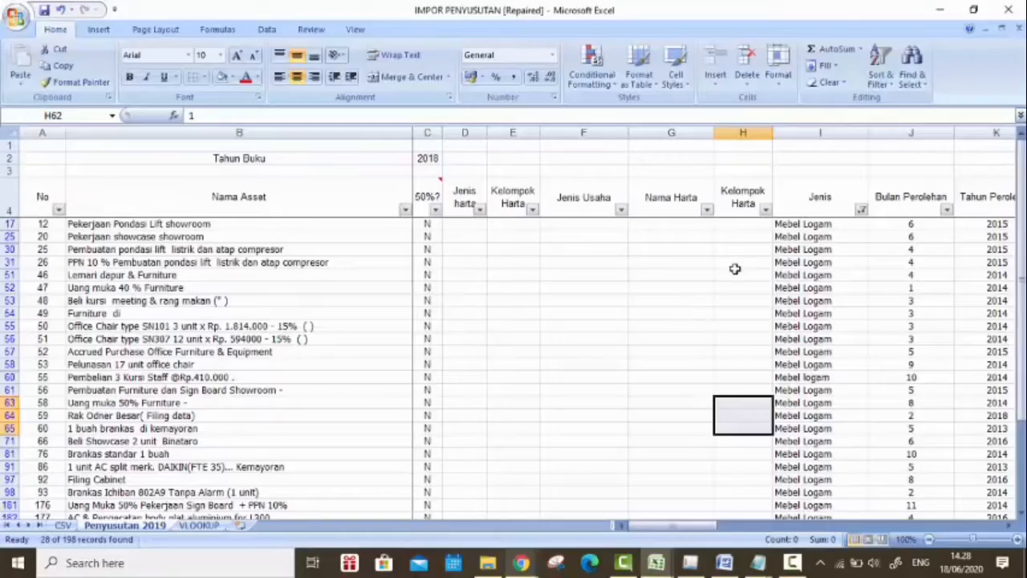
{"action": "left_click", "coordinate": [748, 225]}
{"action": "type", "text": "2"}
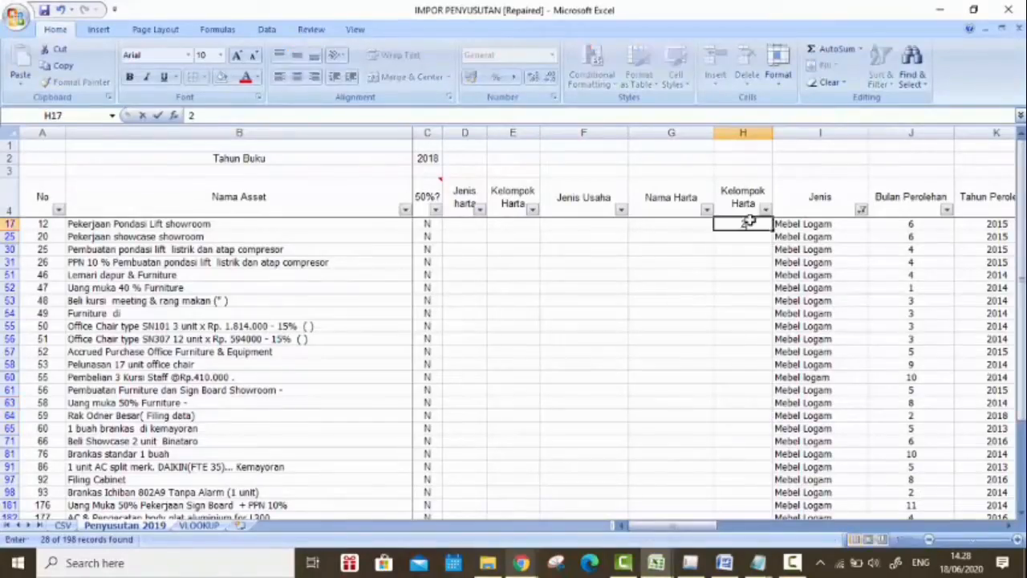
{"action": "key", "text": "Return"}
{"action": "left_click", "coordinate": [748, 222]}
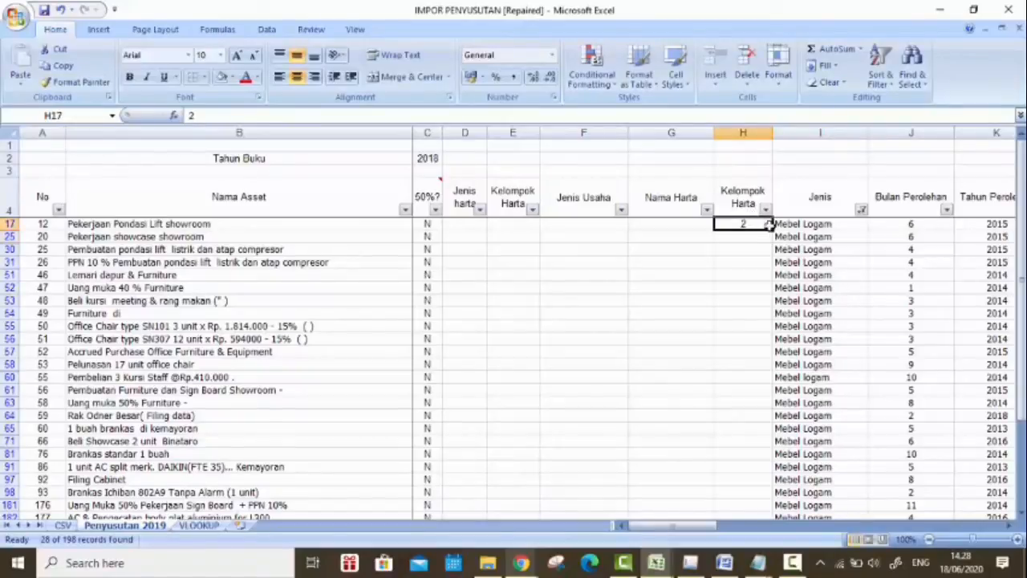
{"action": "left_click_drag", "start_coordinate": [772, 227], "coordinate": [777, 405]}
{"action": "left_click_drag", "start_coordinate": [1021, 463], "coordinate": [1022, 386]}
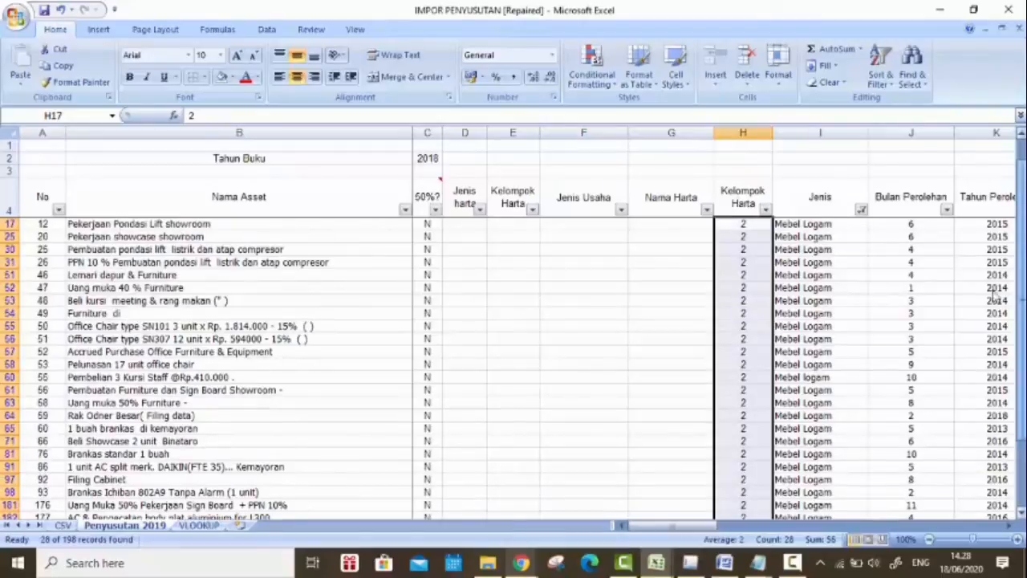
Step: Change the Jenis filter to show only Mesin assets
{"action": "left_click", "coordinate": [861, 209]}
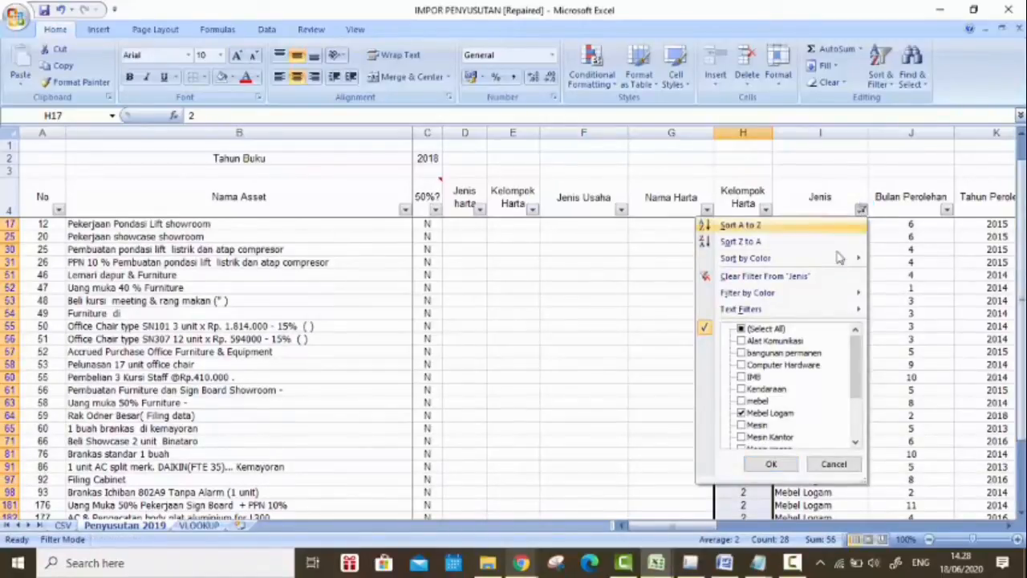
{"action": "scroll", "coordinate": [795, 378], "scroll_direction": "down", "scroll_amount": 1}
{"action": "scroll", "coordinate": [752, 396], "scroll_direction": "down", "scroll_amount": 1}
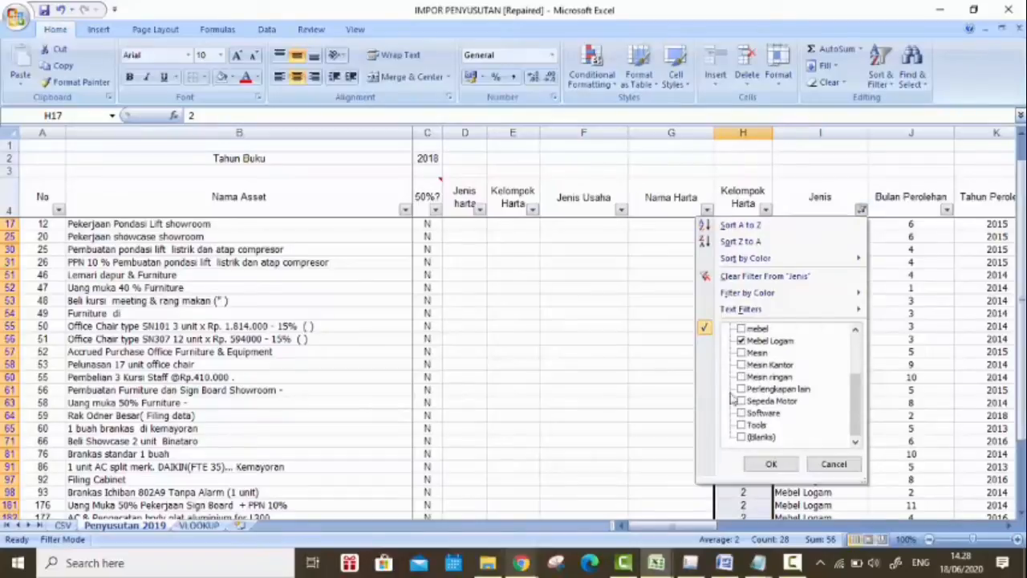
{"action": "left_click", "coordinate": [742, 353]}
{"action": "left_click", "coordinate": [742, 341]}
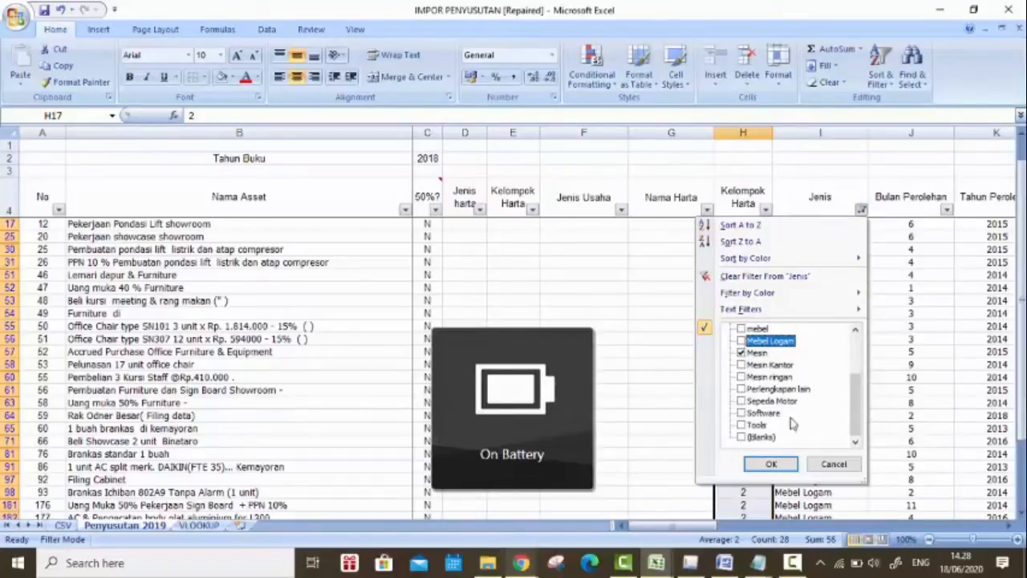
{"action": "left_click", "coordinate": [771, 465]}
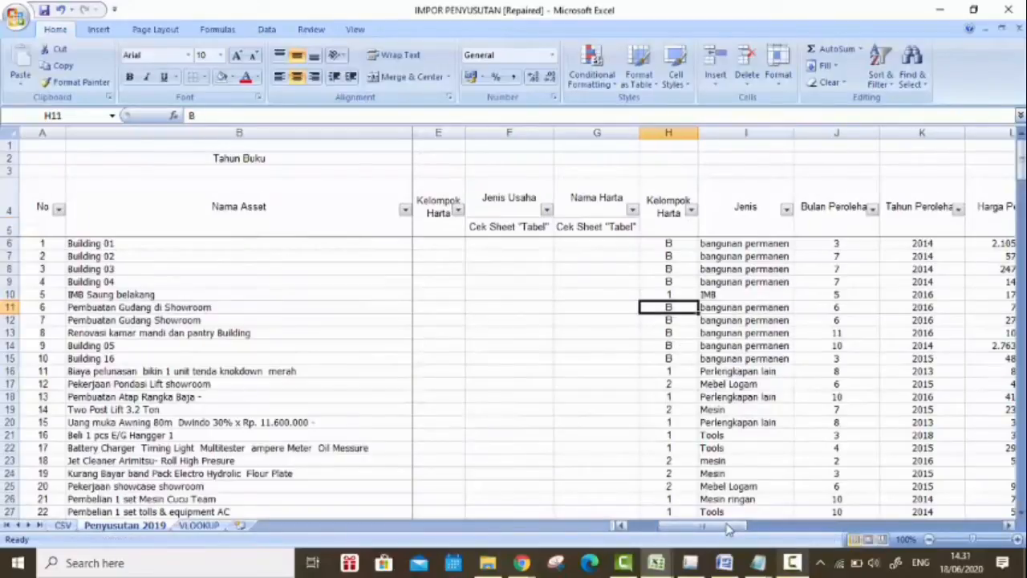
Step: Inspect the VLOOKUP formula in Building 01's Masa Manfaat cell M6 and leave it as is
{"action": "left_click_drag", "start_coordinate": [727, 528], "coordinate": [803, 527]}
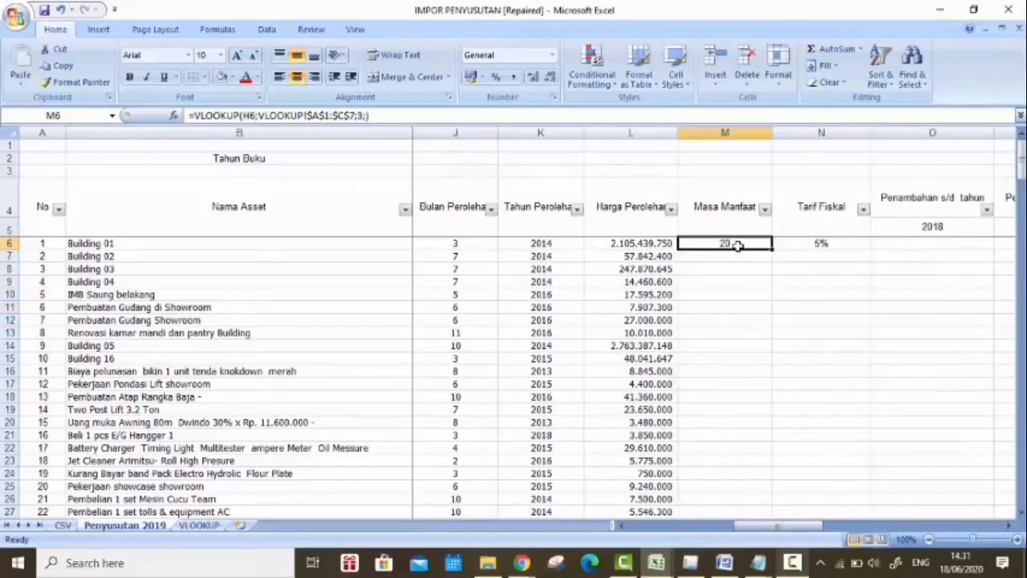
{"action": "left_click", "coordinate": [731, 243]}
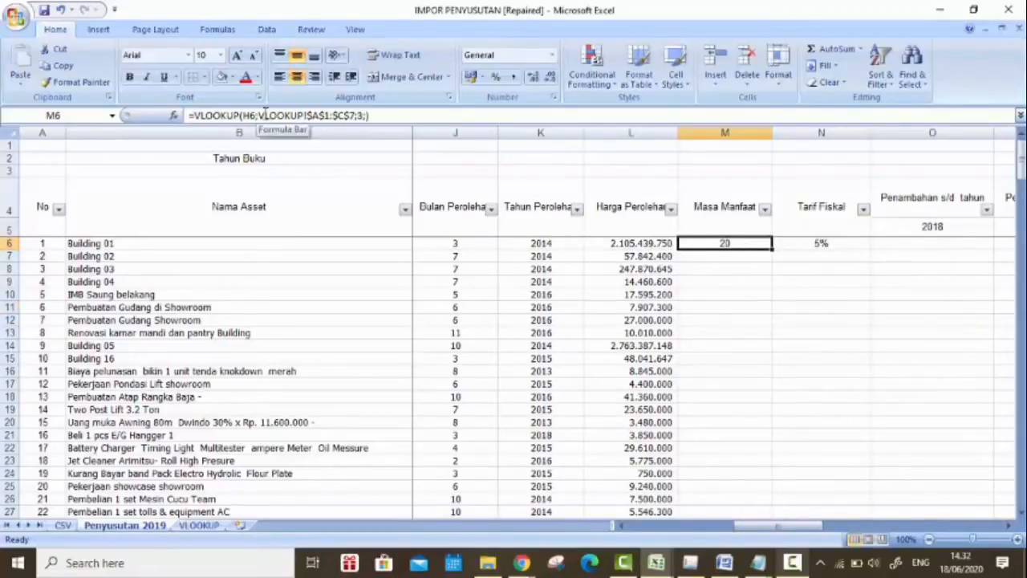
{"action": "double_click", "coordinate": [731, 243]}
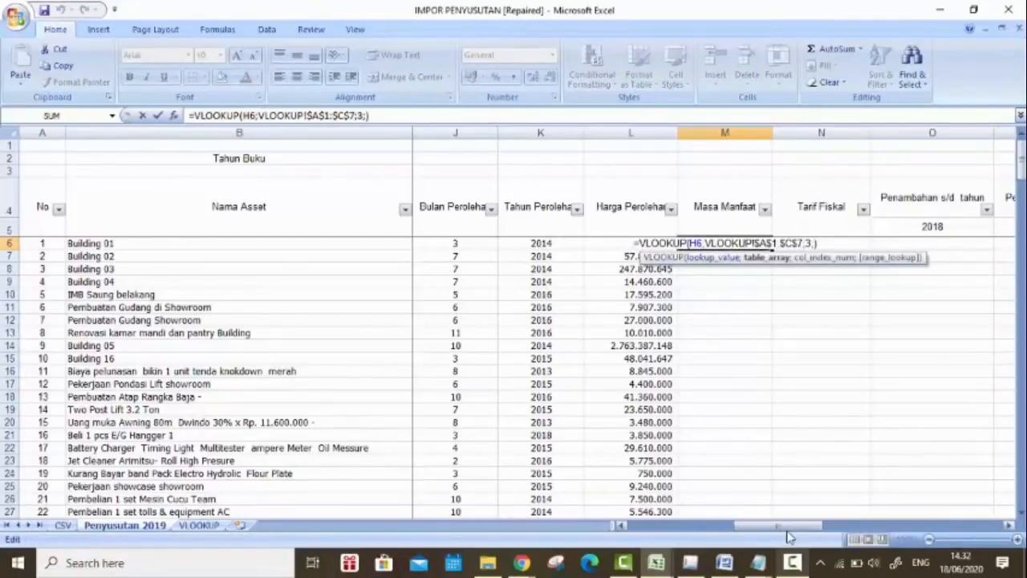
{"action": "left_click_drag", "start_coordinate": [788, 528], "coordinate": [801, 496]}
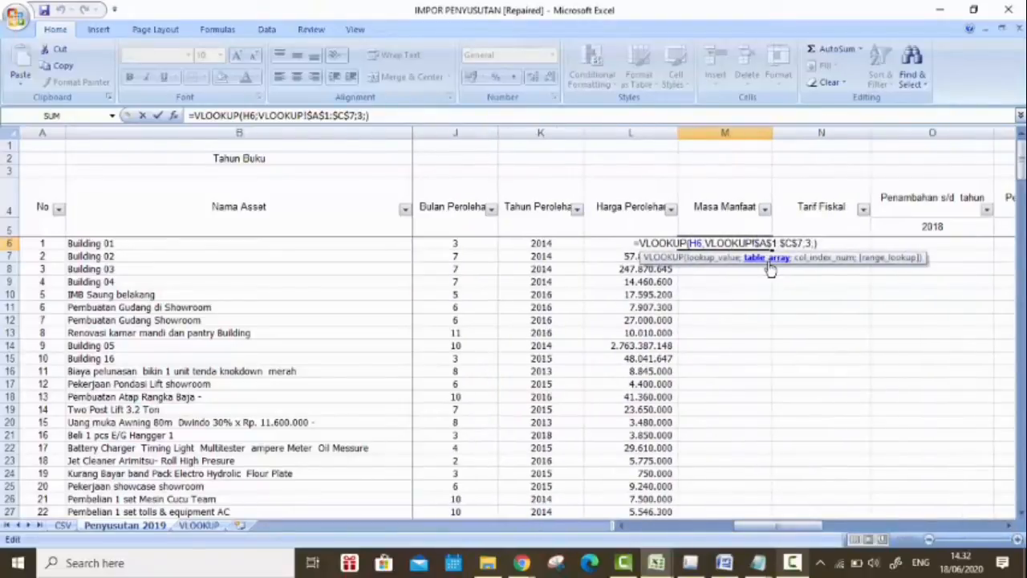
{"action": "key", "text": "Return"}
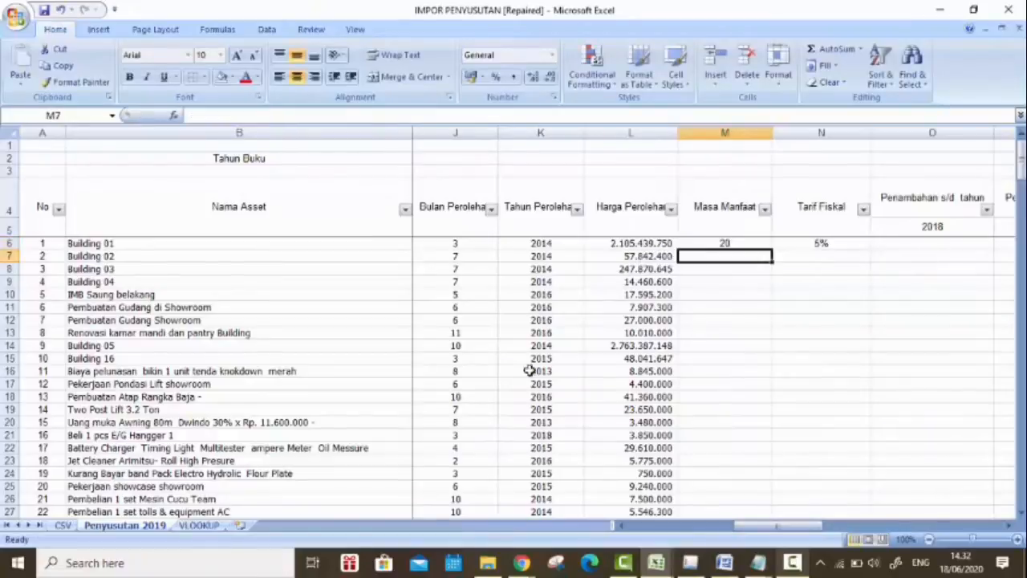
Step: Examine the Kel and Tarif columns of the lookup table A1:C7 on the VLOOKUP sheet
{"action": "left_click", "coordinate": [197, 525]}
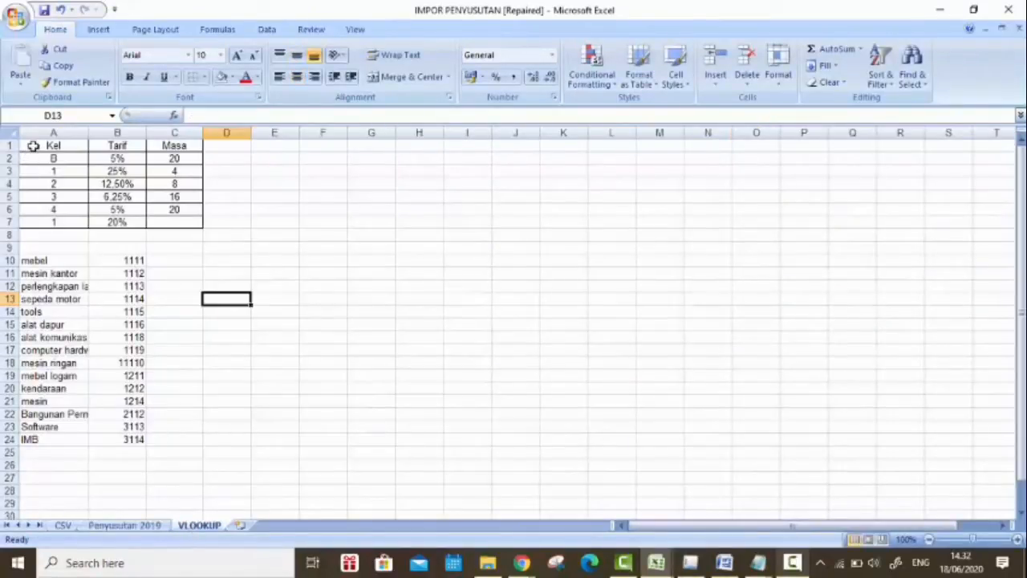
{"action": "left_click_drag", "start_coordinate": [33, 146], "coordinate": [170, 224]}
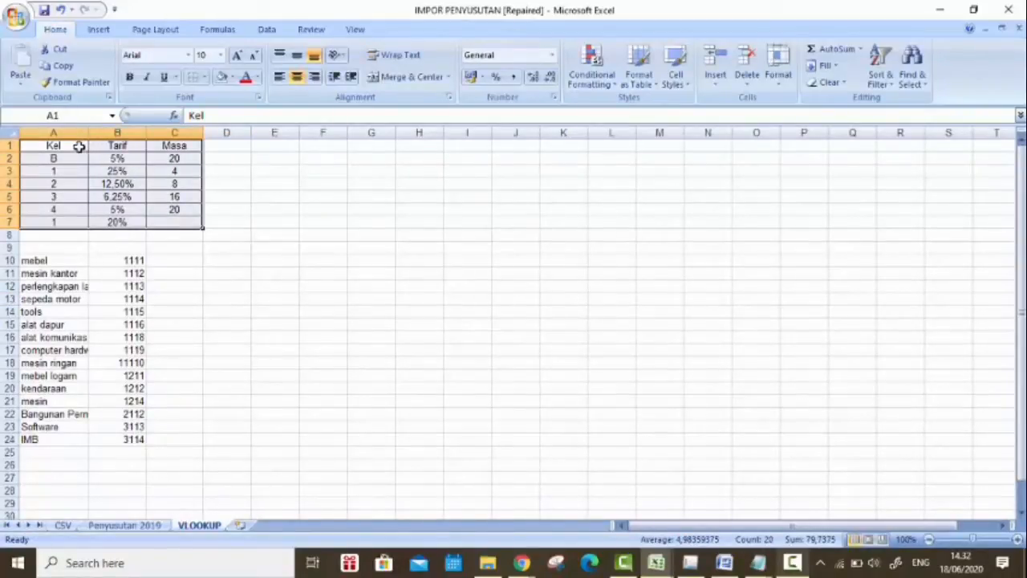
{"action": "left_click_drag", "start_coordinate": [78, 146], "coordinate": [75, 220]}
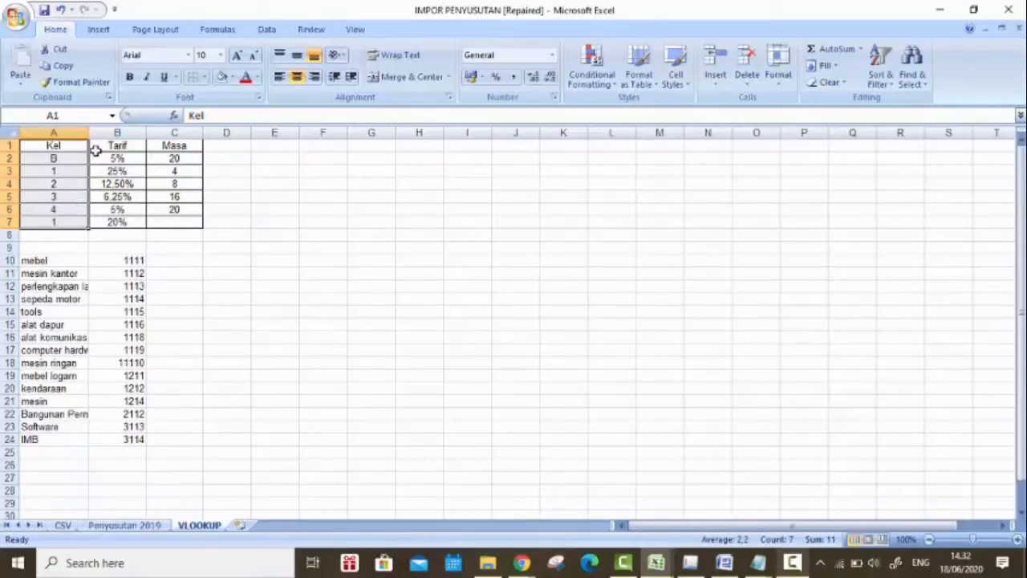
{"action": "left_click_drag", "start_coordinate": [115, 145], "coordinate": [130, 221]}
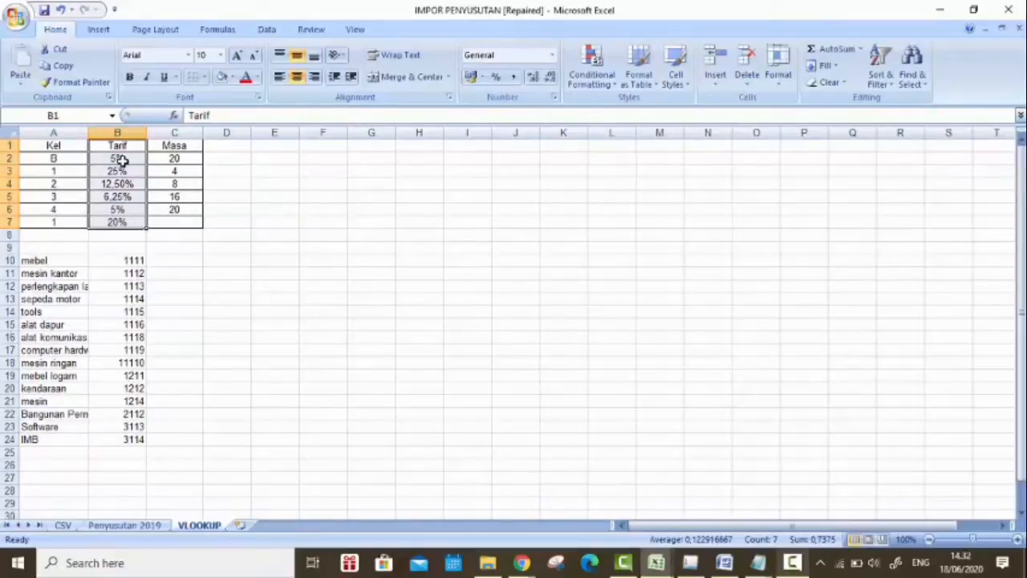
{"action": "left_click", "coordinate": [121, 161]}
{"action": "left_click", "coordinate": [137, 173]}
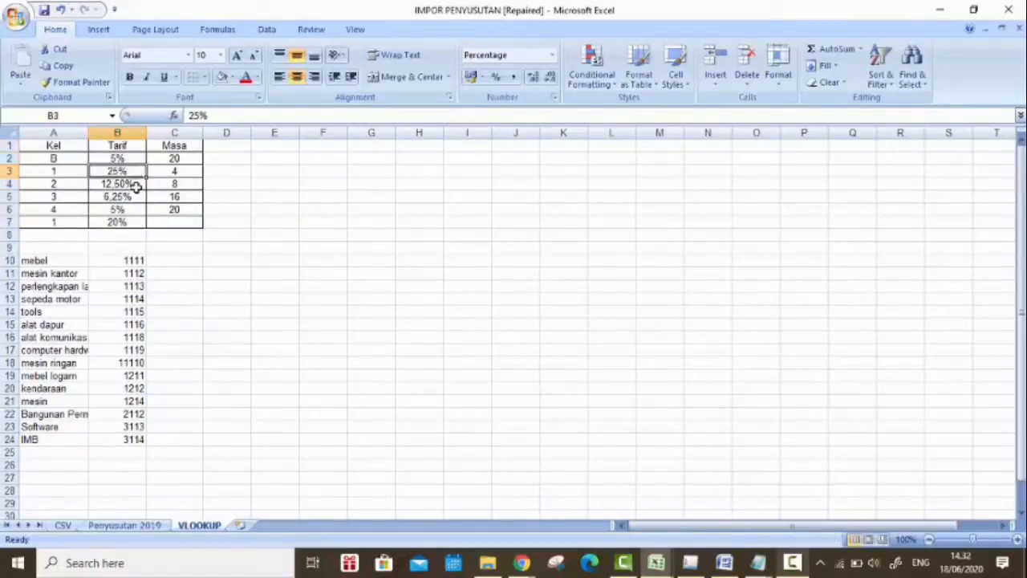
{"action": "left_click", "coordinate": [136, 186]}
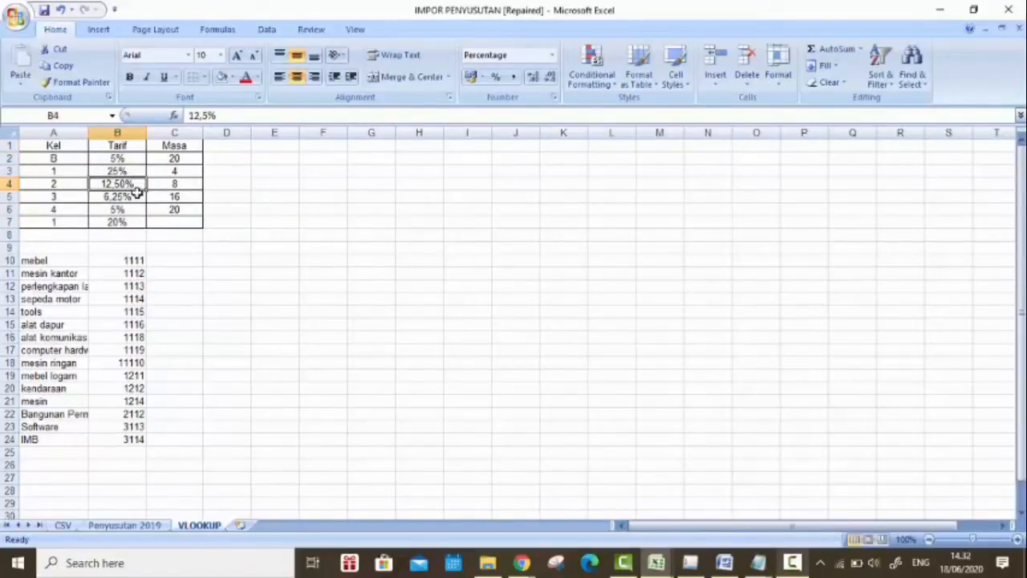
{"action": "left_click", "coordinate": [137, 194]}
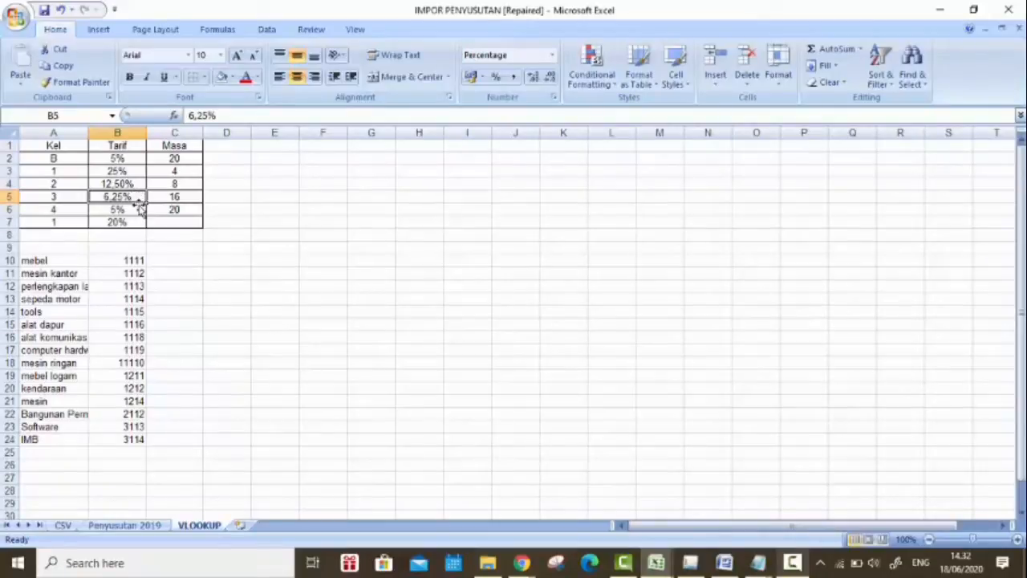
Step: Examine the Masa column of the lookup table for each asset group
{"action": "left_click_drag", "start_coordinate": [176, 145], "coordinate": [196, 217]}
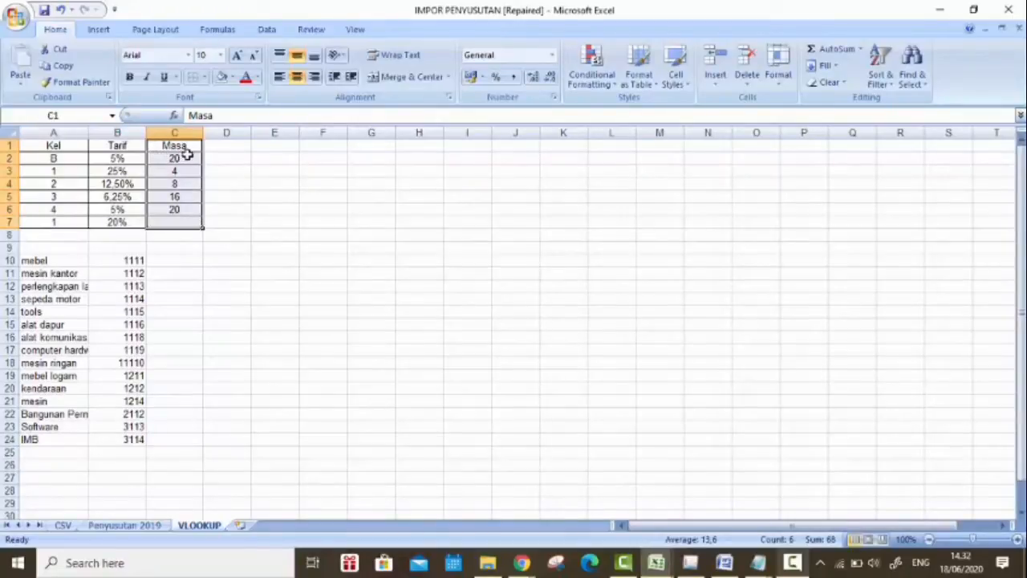
{"action": "left_click", "coordinate": [187, 157]}
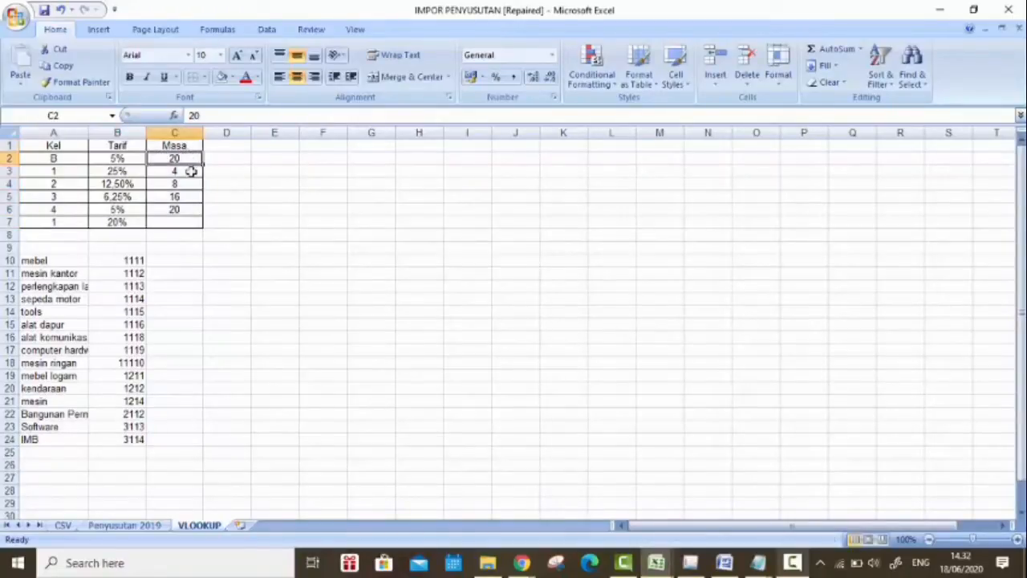
{"action": "left_click", "coordinate": [191, 171]}
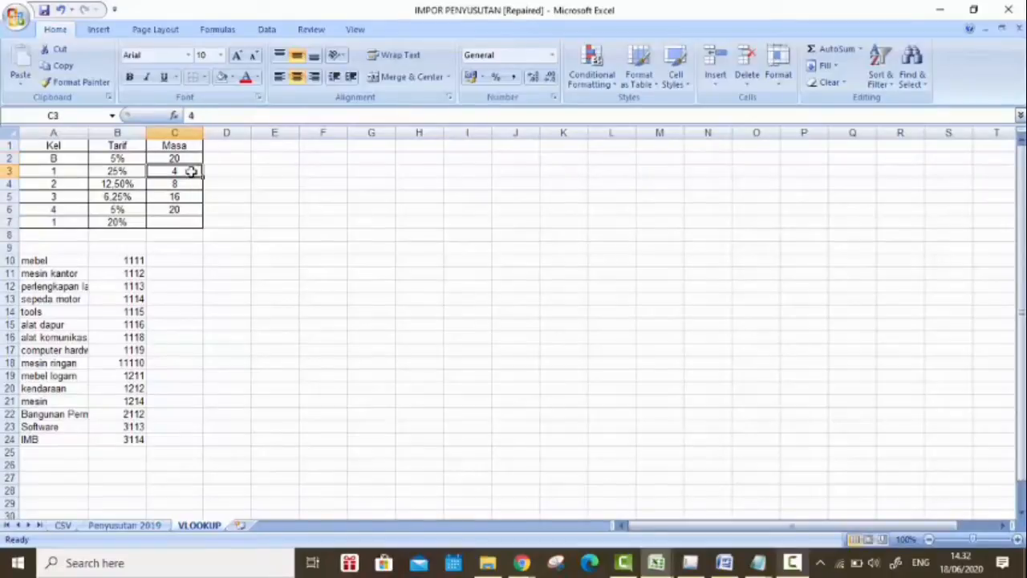
{"action": "left_click", "coordinate": [194, 184]}
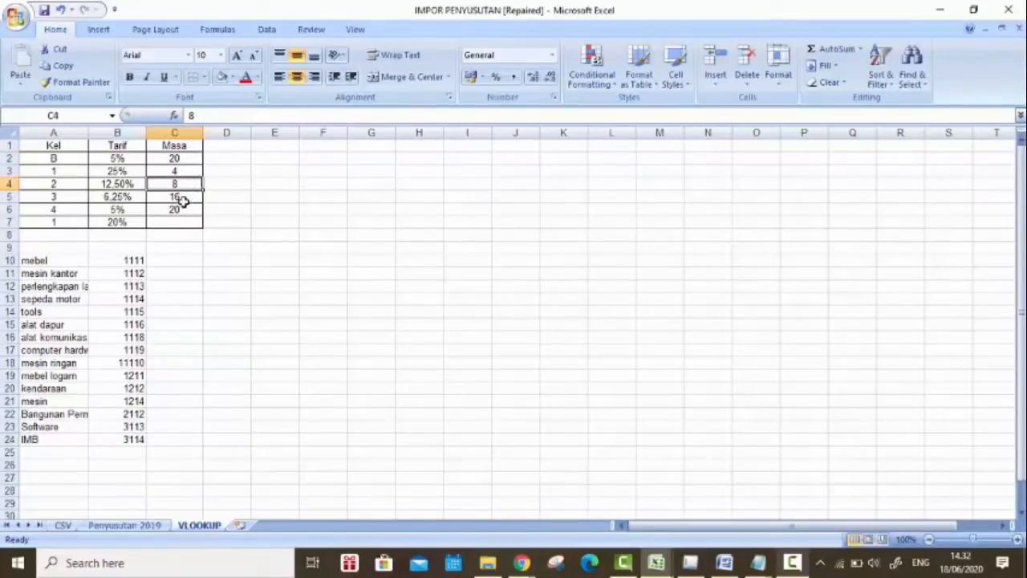
{"action": "left_click", "coordinate": [188, 197]}
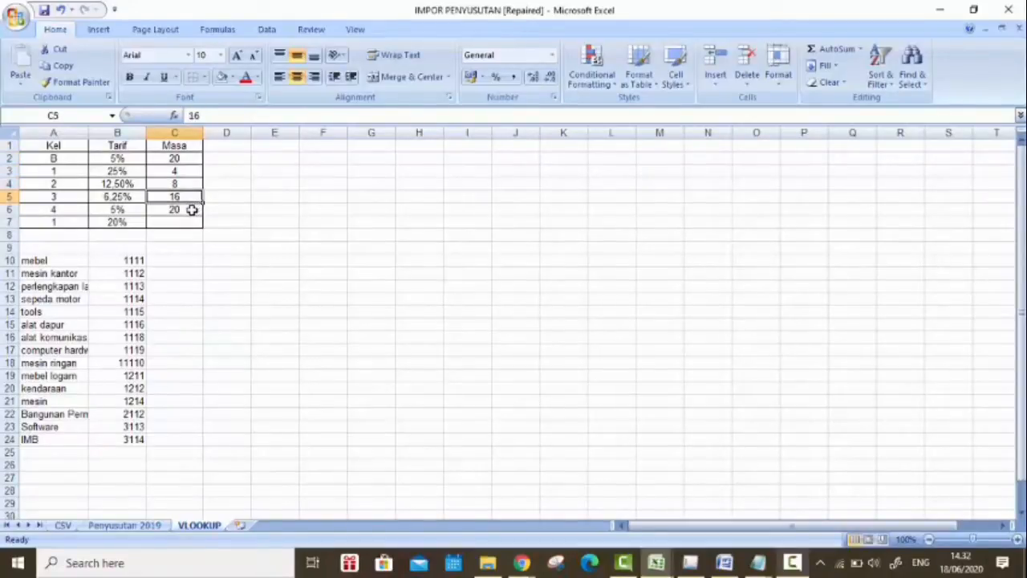
{"action": "left_click", "coordinate": [191, 210]}
Step: Compare the column index argument of M6's formula on Penyusutan 2019 with the Masa column on the VLOOKUP sheet
{"action": "left_click", "coordinate": [157, 527]}
{"action": "double_click", "coordinate": [746, 243]}
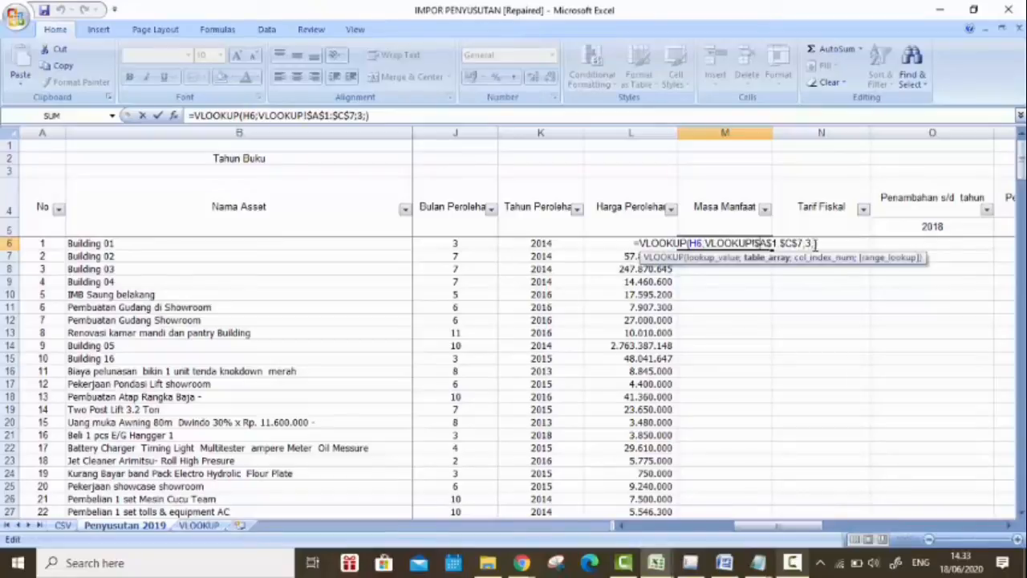
{"action": "left_click", "coordinate": [806, 242]}
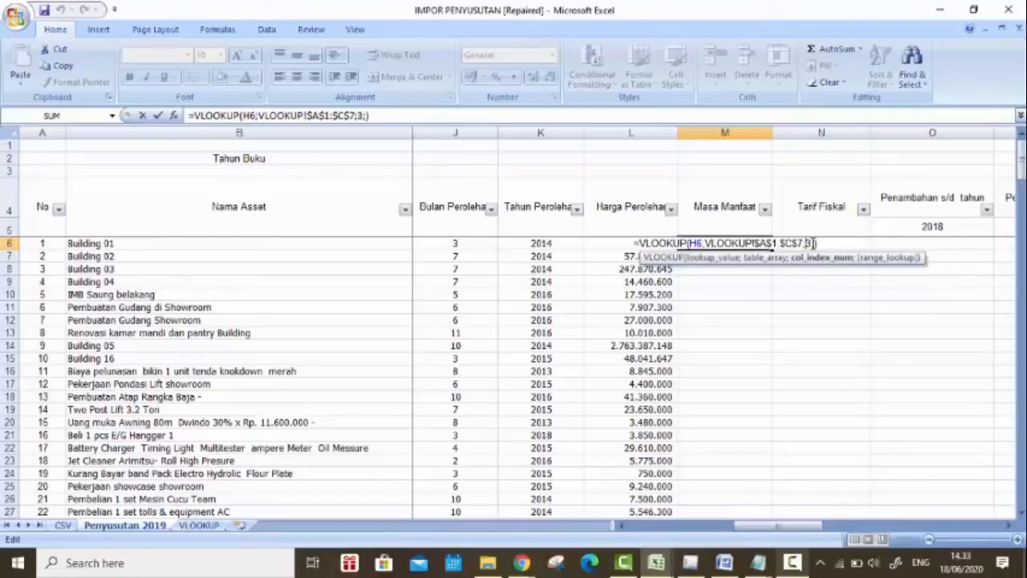
{"action": "key", "text": "Return"}
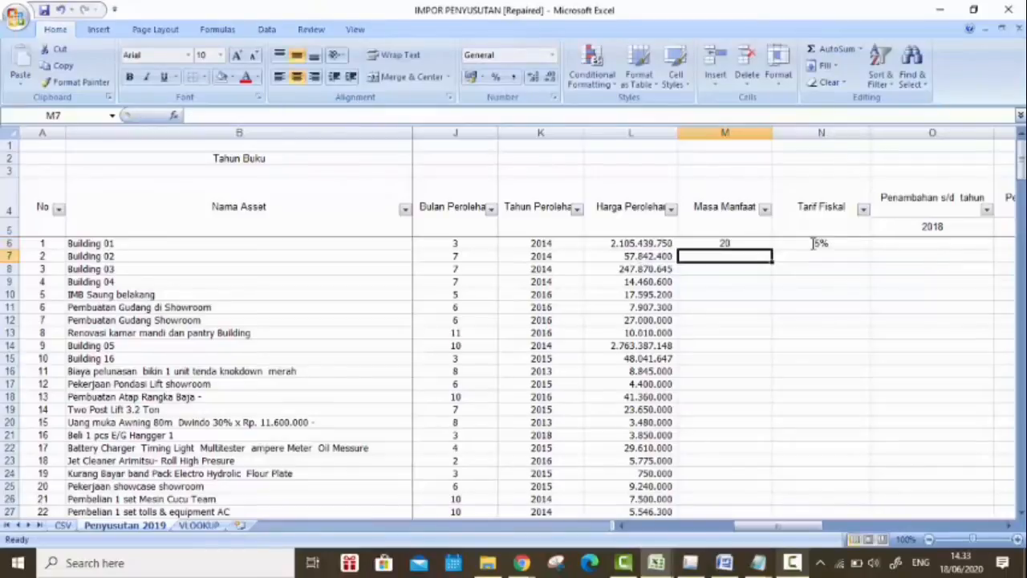
{"action": "left_click", "coordinate": [738, 243]}
{"action": "left_click", "coordinate": [199, 524]}
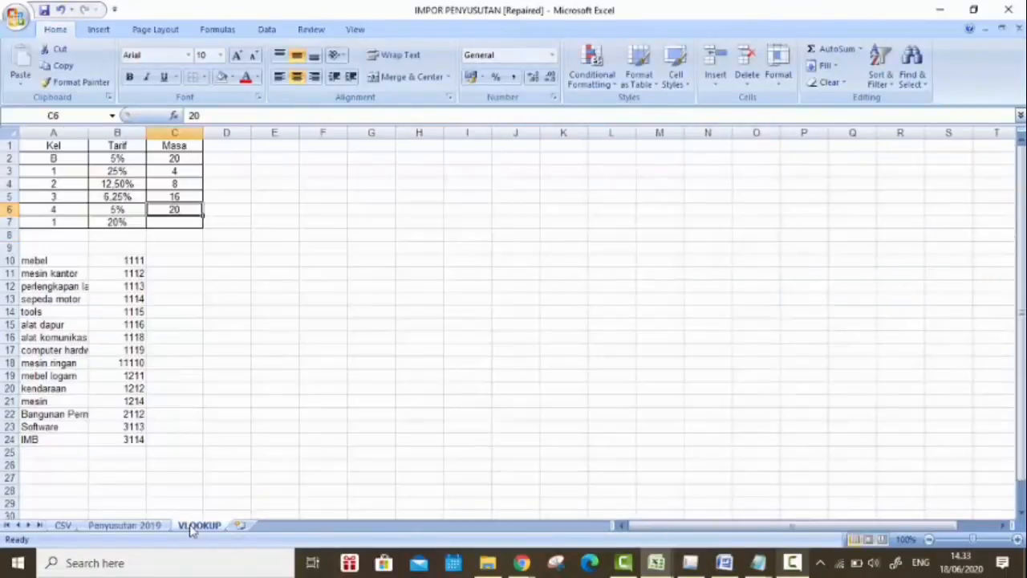
{"action": "left_click_drag", "start_coordinate": [187, 141], "coordinate": [197, 226]}
{"action": "left_click", "coordinate": [125, 525]}
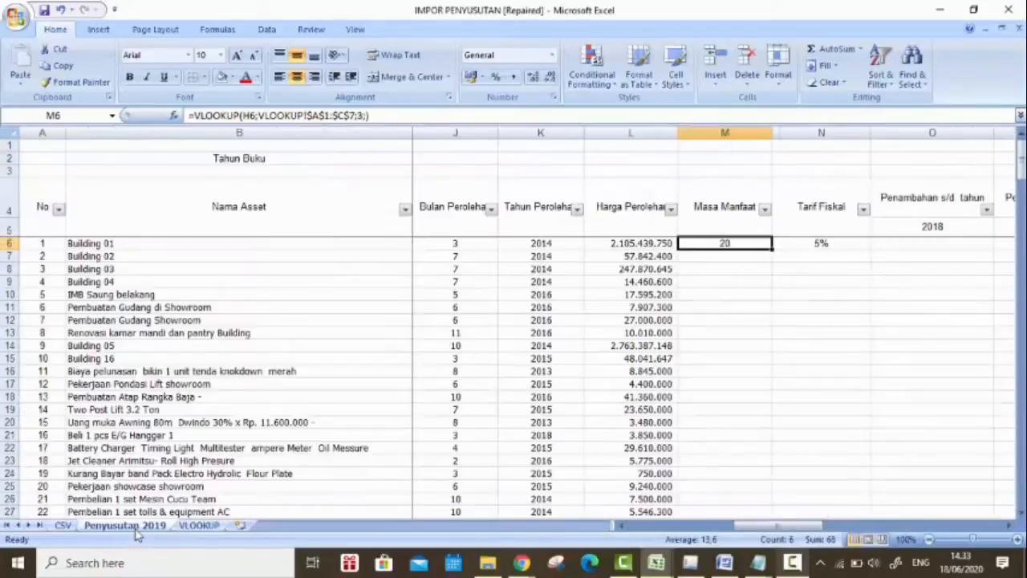
Step: Start a VLOOKUP formula in Building 02's Masa Manfaat cell M7 with its Kelompok Harta cell H7 as the lookup value
{"action": "left_click", "coordinate": [759, 256]}
{"action": "type", "text": "=vloo"}
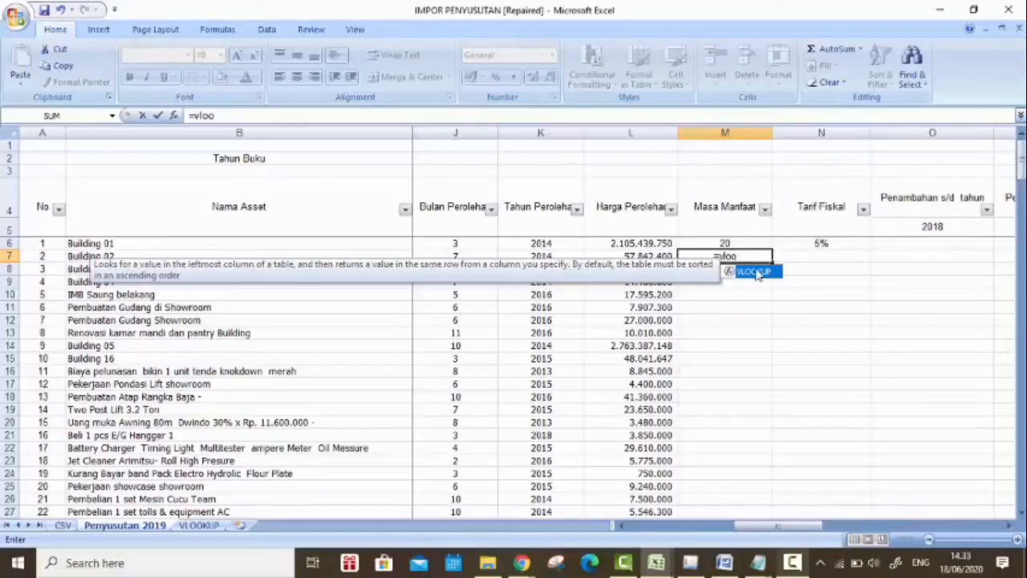
{"action": "double_click", "coordinate": [754, 273]}
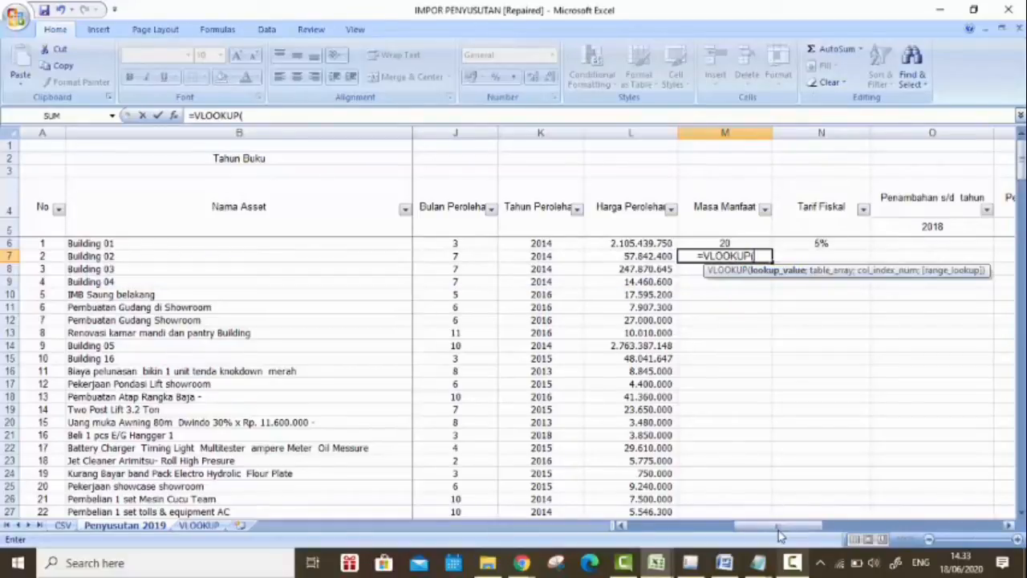
{"action": "left_click_drag", "start_coordinate": [783, 528], "coordinate": [756, 534]}
{"action": "left_click", "coordinate": [439, 255]}
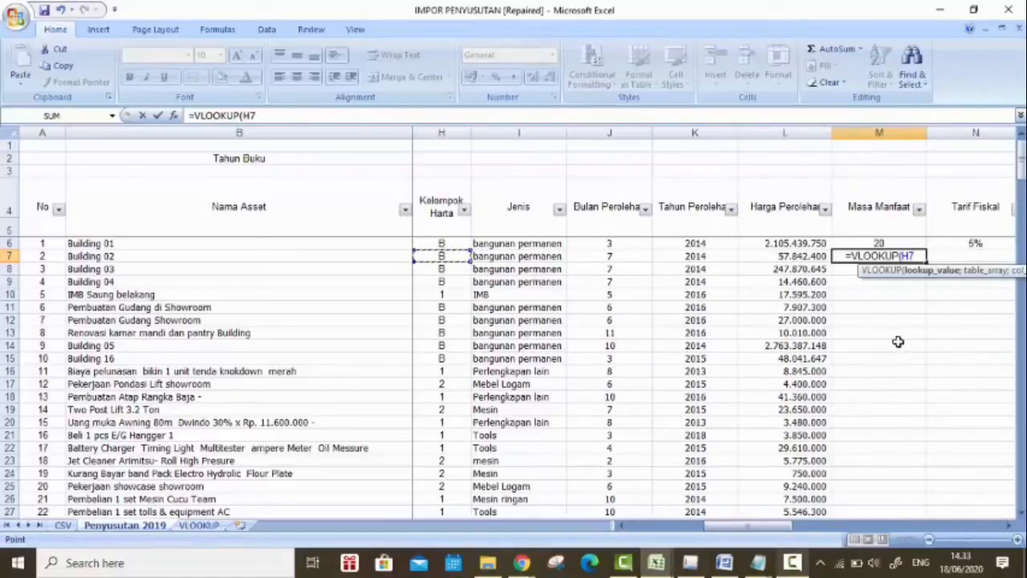
{"action": "type", "text": ";"}
Step: Complete the M7 formula with the absolute table range VLOOKUP!$A$1:$C$7, column index 3 and range lookup 0
{"action": "left_click", "coordinate": [178, 527]}
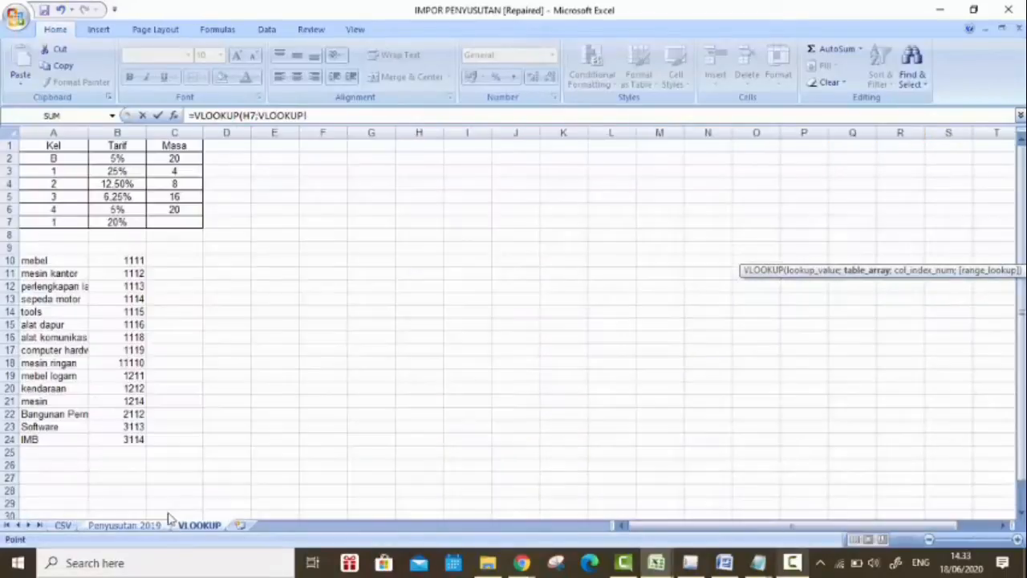
{"action": "left_click_drag", "start_coordinate": [48, 144], "coordinate": [193, 223]}
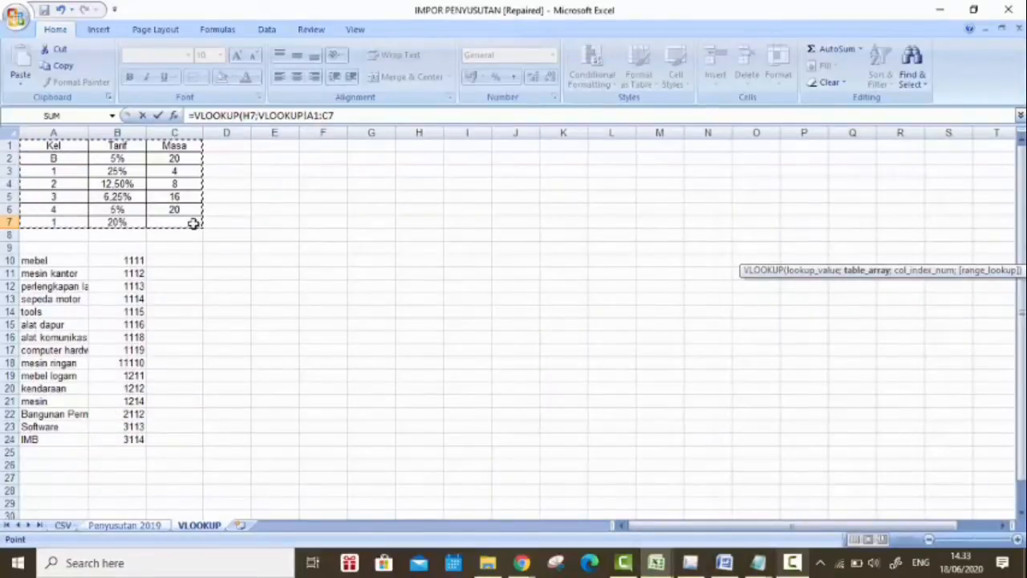
{"action": "key", "text": "F4"}
{"action": "type", "text": ";"}
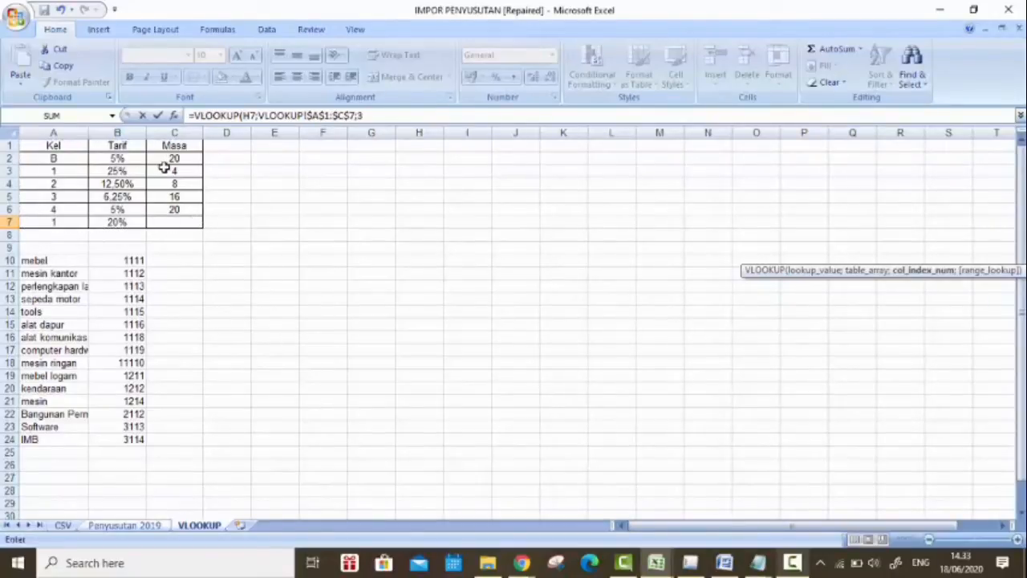
{"action": "type", "text": "3;"}
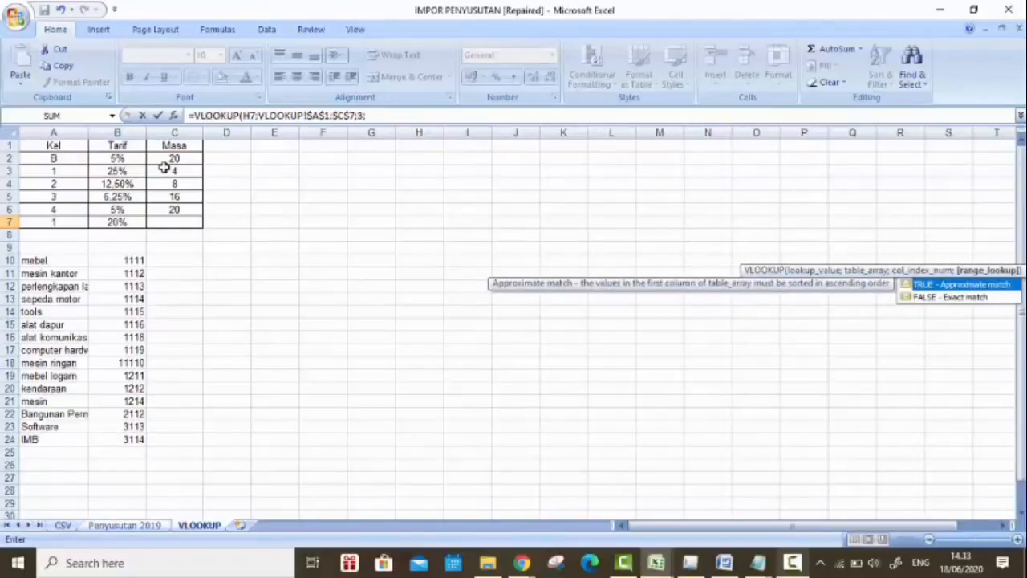
{"action": "type", "text": "0)"}
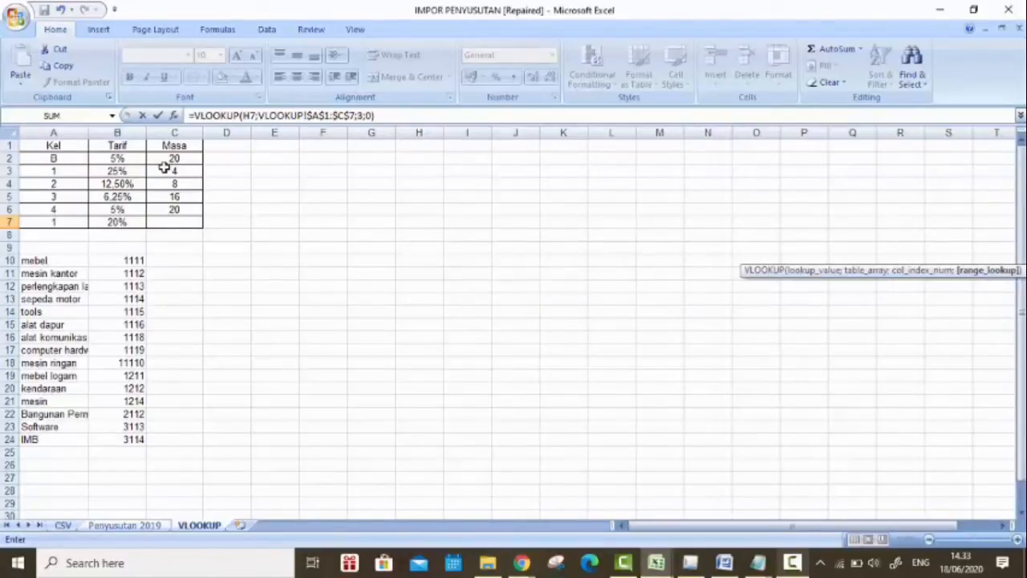
{"action": "key", "text": "Return"}
Step: Start a VLOOKUP formula in Building 02's Tarif Fiskal cell N7 with its Kelompok Harta cell H7 as the lookup value
{"action": "left_click", "coordinate": [936, 257]}
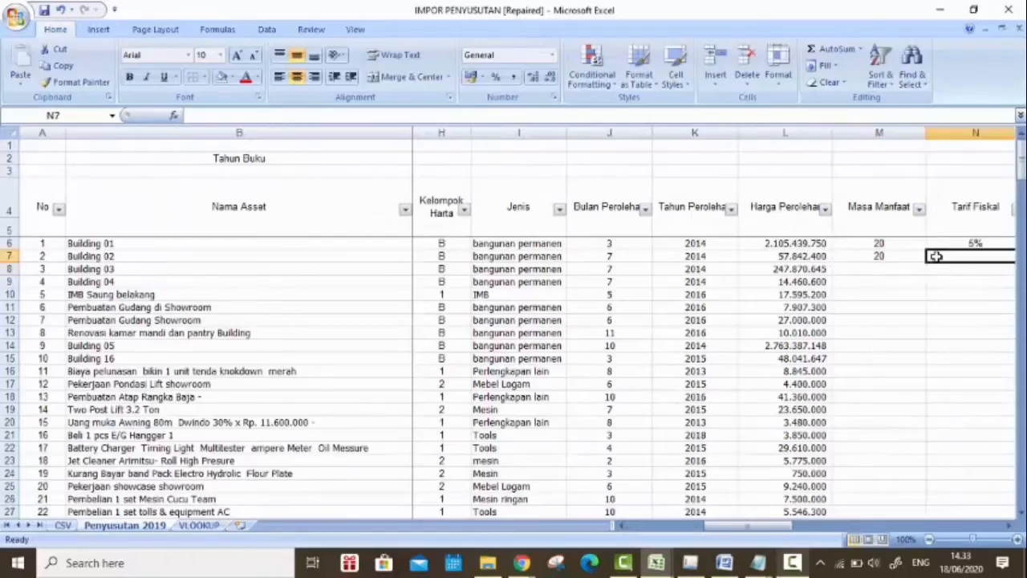
{"action": "left_click_drag", "start_coordinate": [774, 527], "coordinate": [810, 528]}
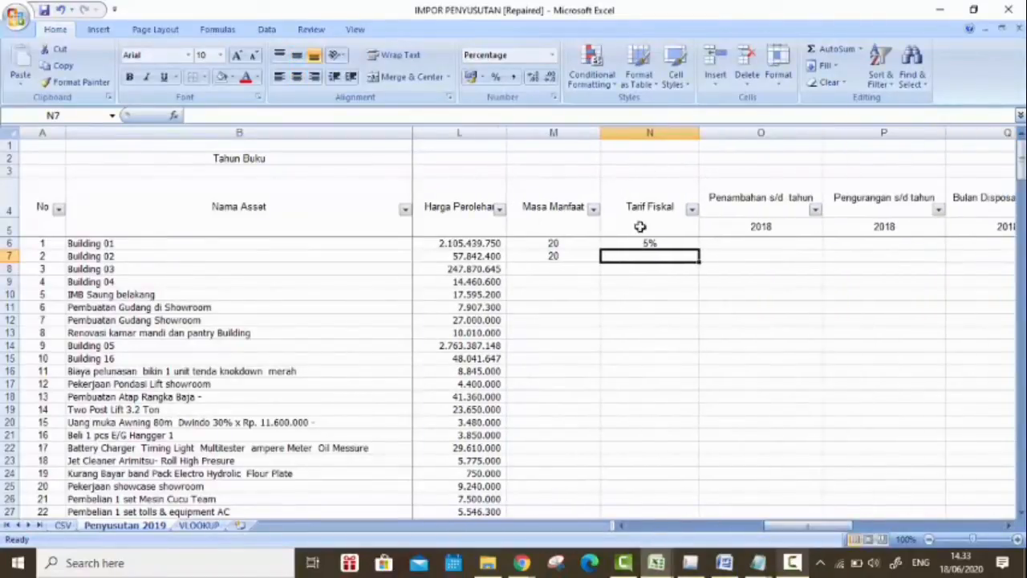
{"action": "type", "text": "=vlo"}
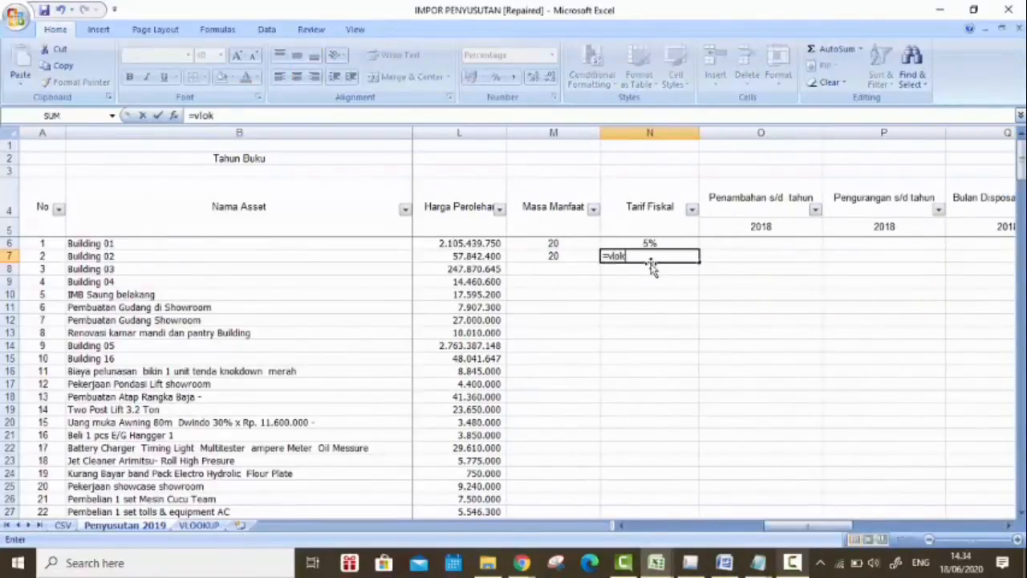
{"action": "type", "text": "ok"}
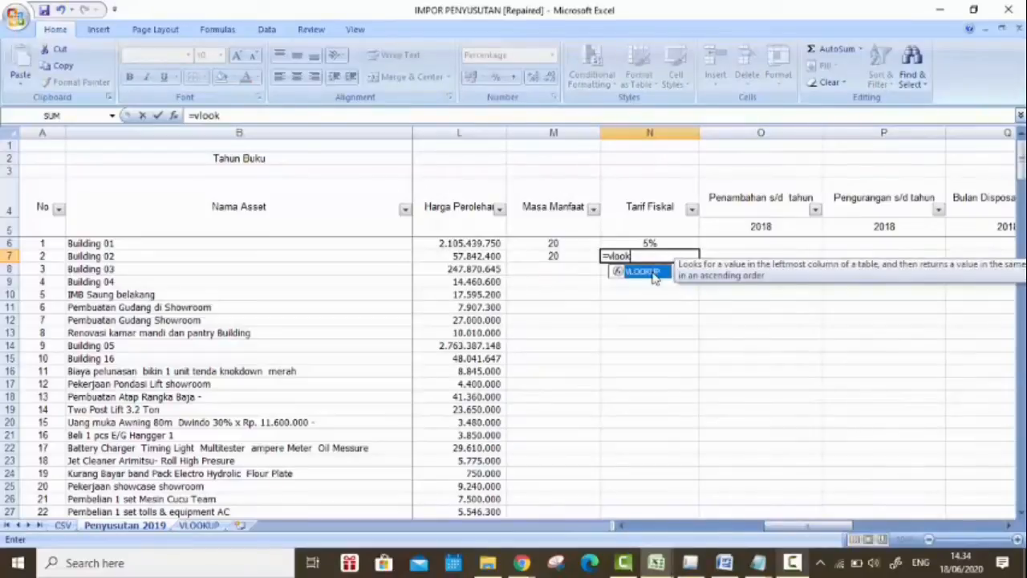
{"action": "double_click", "coordinate": [645, 271]}
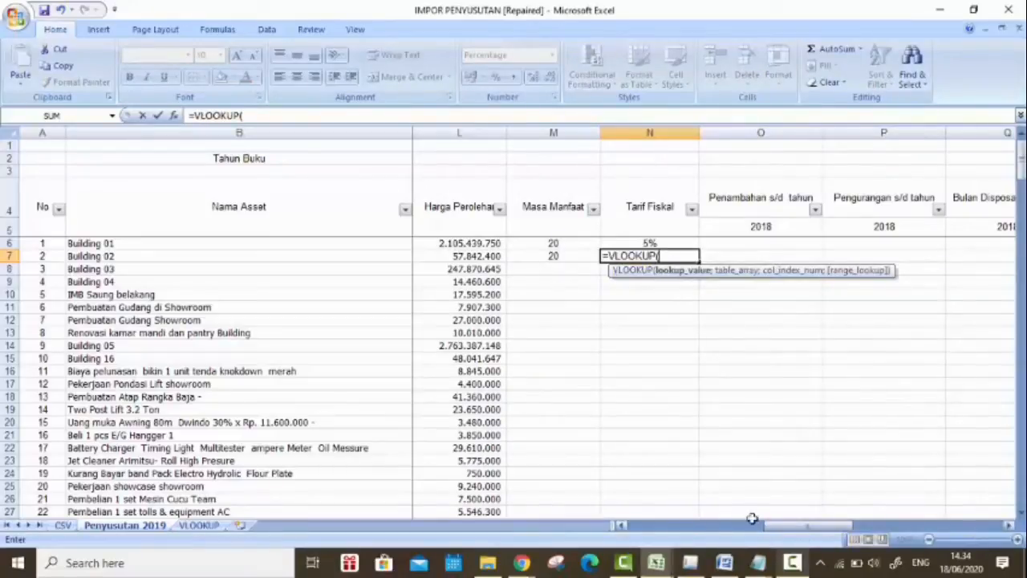
{"action": "left_click_drag", "start_coordinate": [794, 529], "coordinate": [717, 530]}
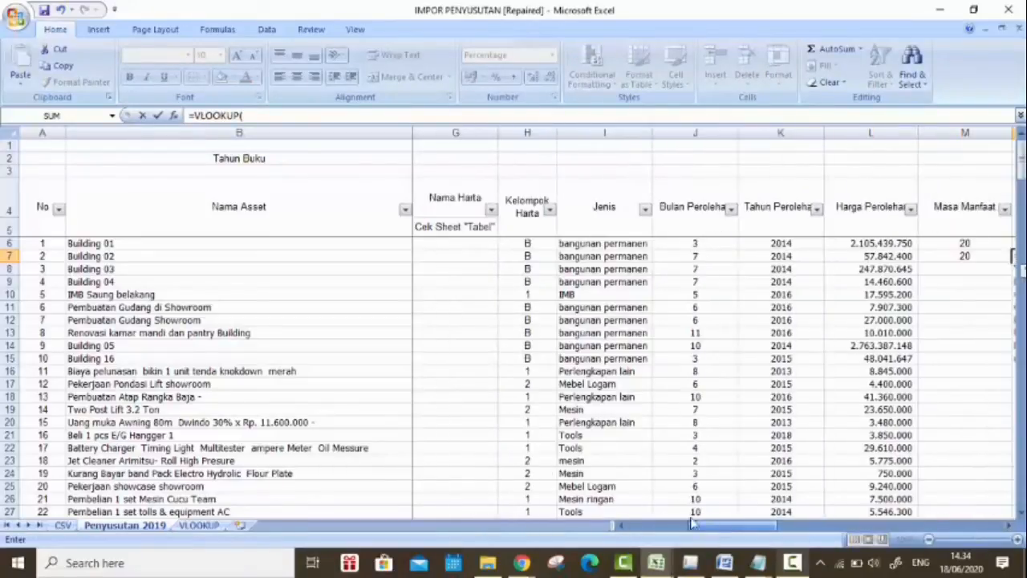
{"action": "left_click", "coordinate": [535, 257]}
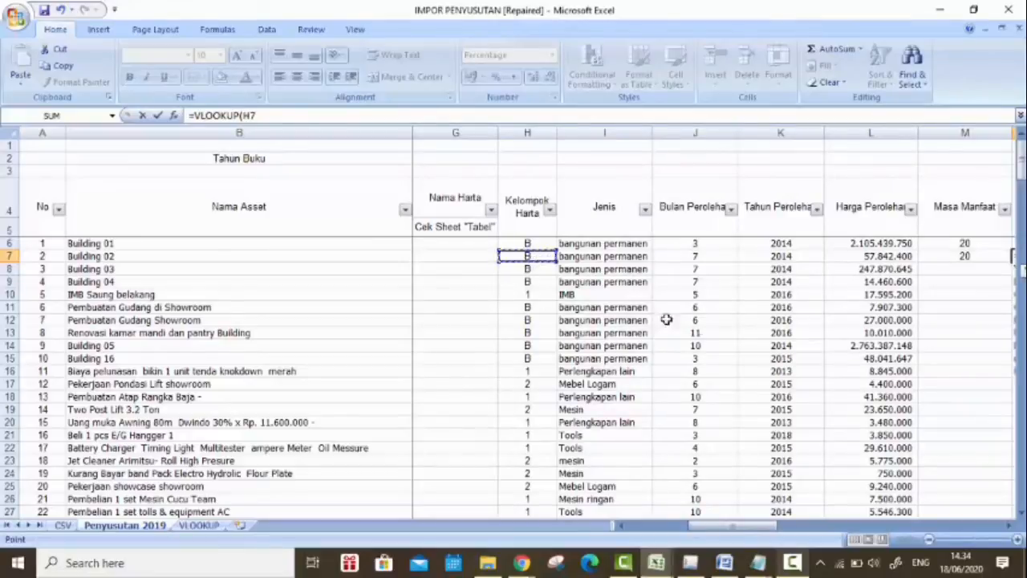
{"action": "left_click_drag", "start_coordinate": [739, 530], "coordinate": [791, 515]}
Step: Complete the N7 formula with the absolute table range VLOOKUP!$A$1:$C$7, column index 2 and range lookup 0
{"action": "type", "text": ";"}
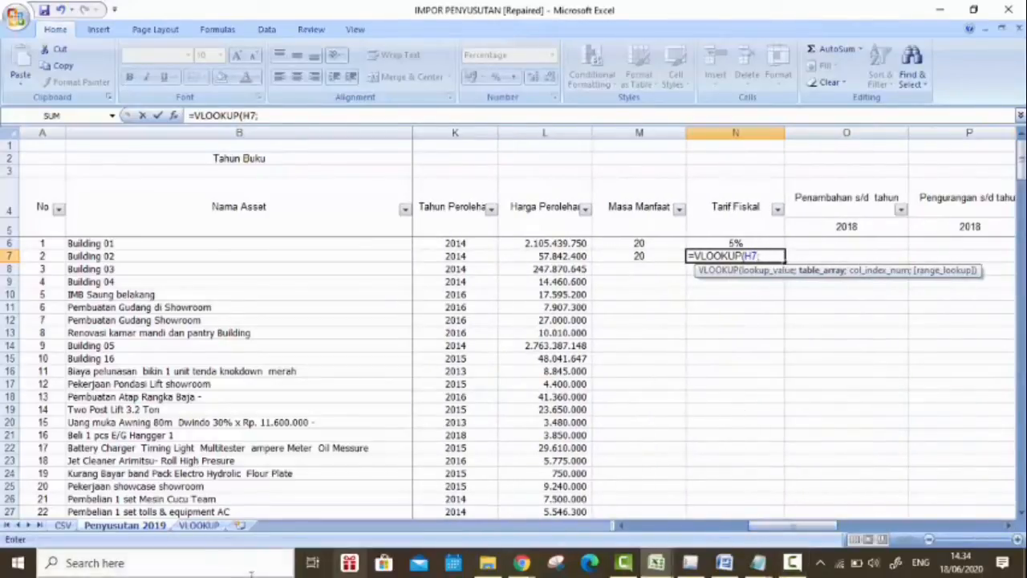
{"action": "left_click", "coordinate": [199, 525]}
{"action": "left_click_drag", "start_coordinate": [64, 144], "coordinate": [183, 222]}
{"action": "key", "text": "F4"}
{"action": "type", "text": ";"}
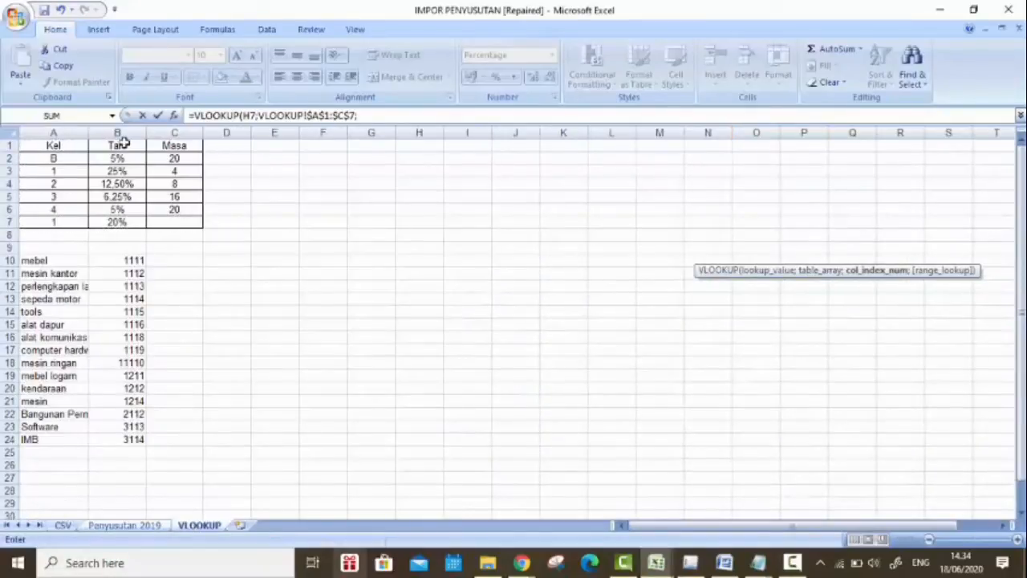
{"action": "key", "text": "ctrl+Page_Up"}
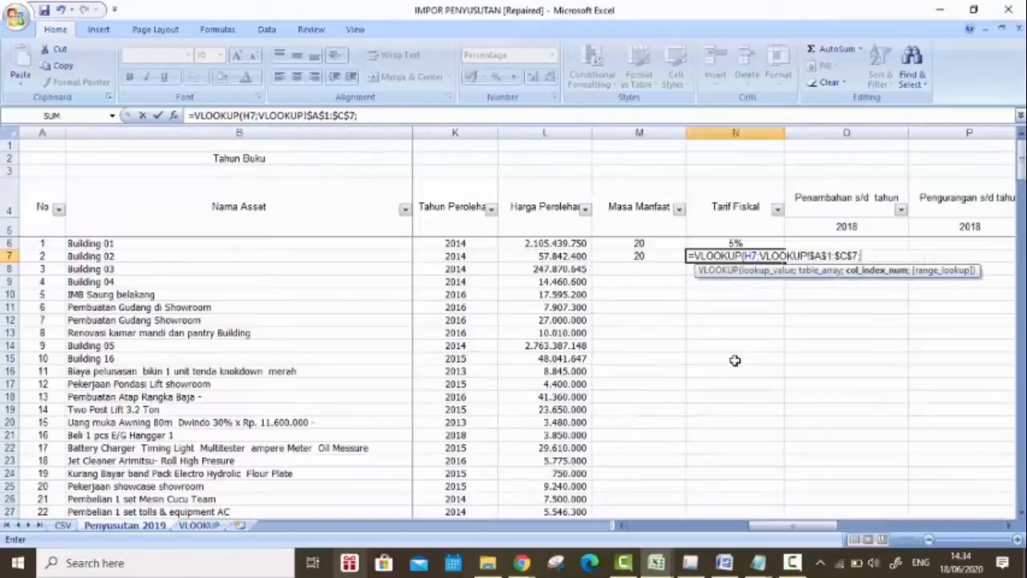
{"action": "type", "text": "2;"}
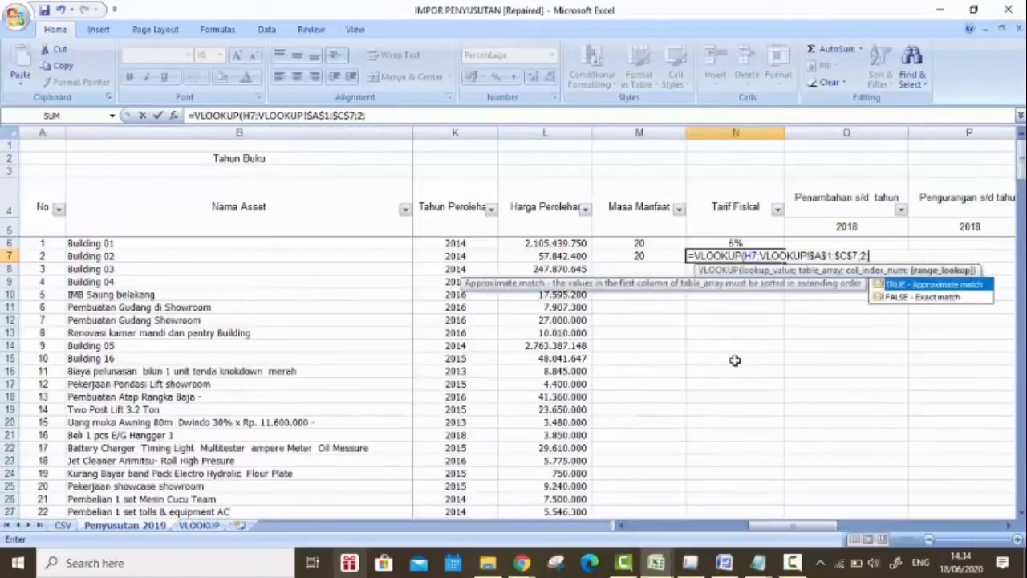
{"action": "type", "text": "0)"}
{"action": "key", "text": "Return"}
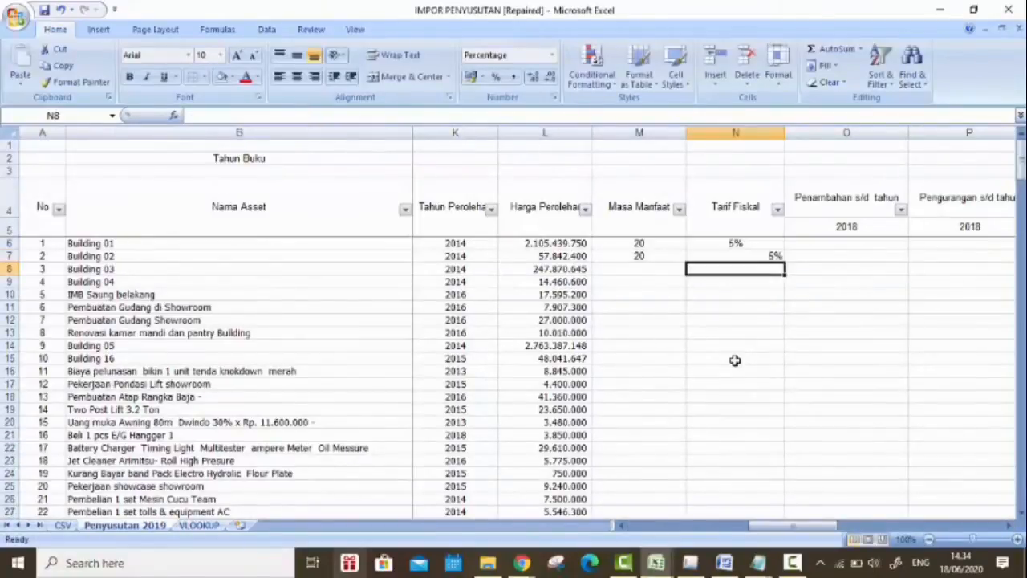
Step: Fill the Masa Manfaat and Tarif Fiskal formulas down the asset rows, then centre the Tarif Fiskal values with one decimal place
{"action": "left_click", "coordinate": [641, 254]}
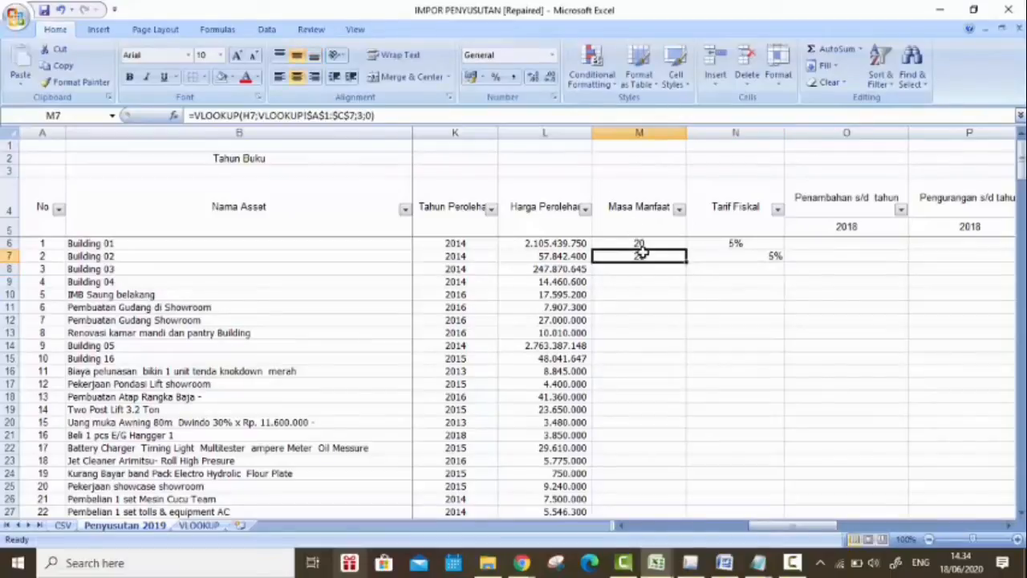
{"action": "left_click_drag", "start_coordinate": [679, 257], "coordinate": [746, 489]}
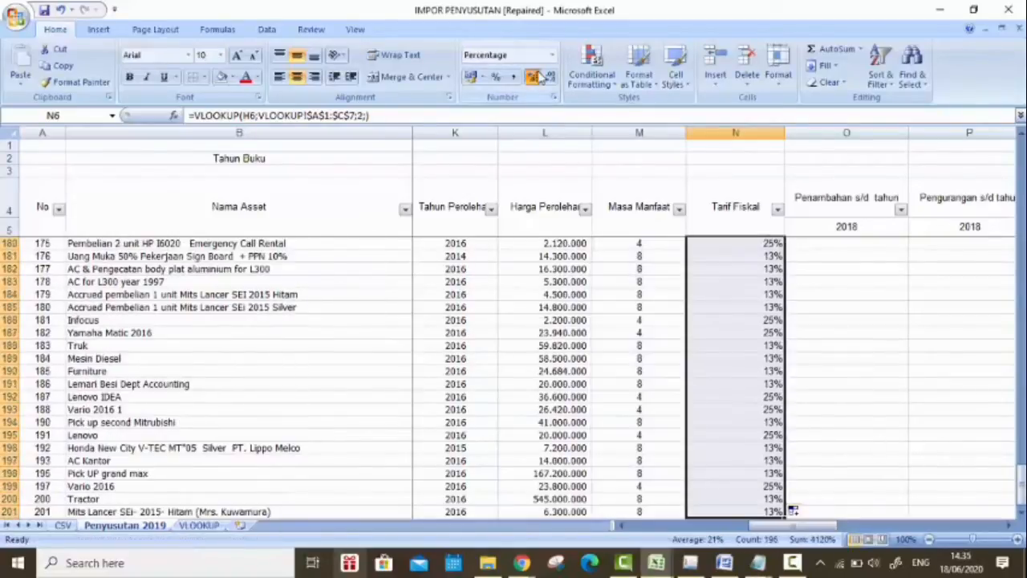
{"action": "left_click", "coordinate": [537, 76]}
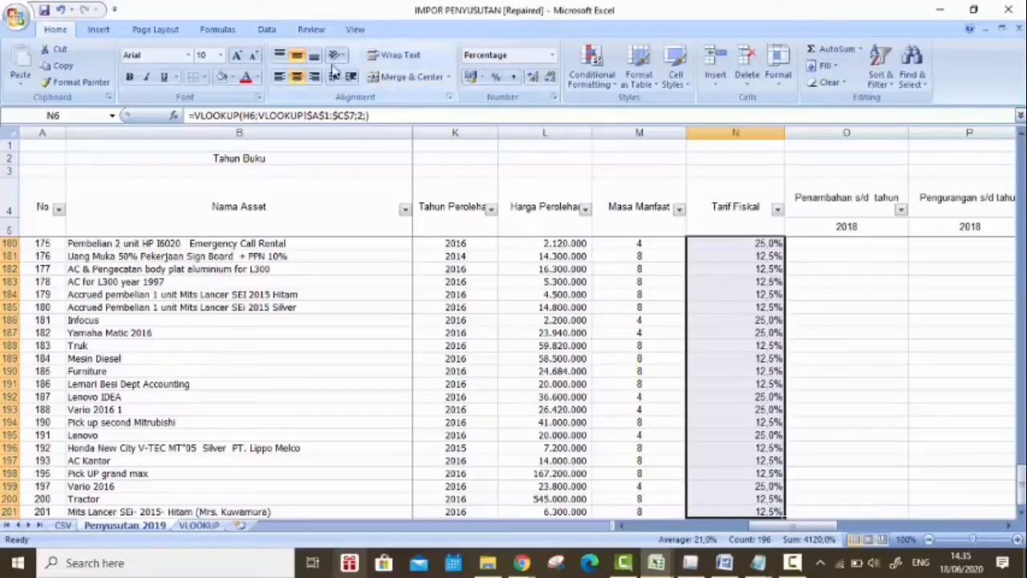
{"action": "left_click", "coordinate": [297, 76]}
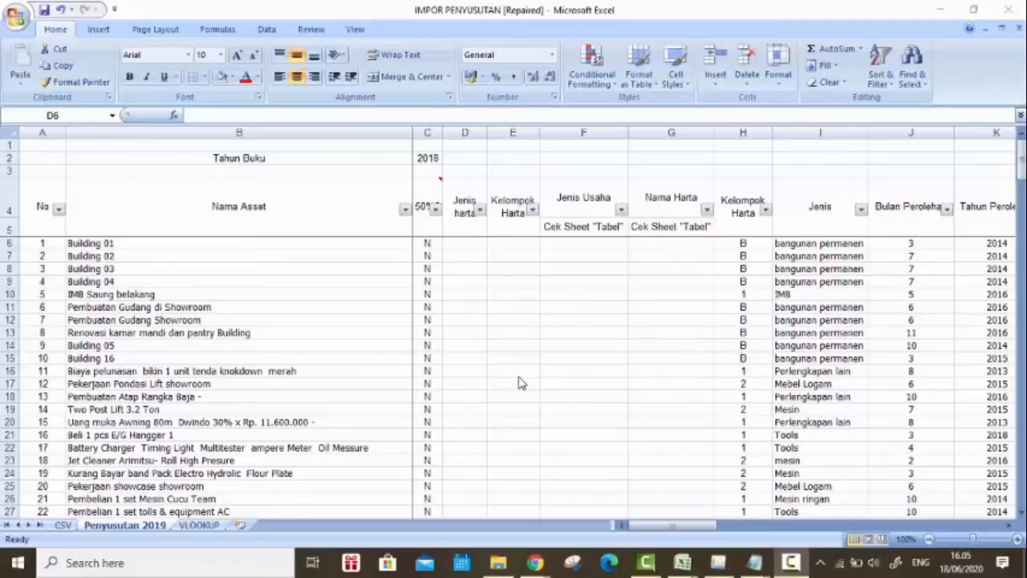
Step: Examine the asset types and their codes in A10:B24 on the VLOOKUP sheet
{"action": "left_click", "coordinate": [195, 536]}
{"action": "left_click", "coordinate": [199, 525]}
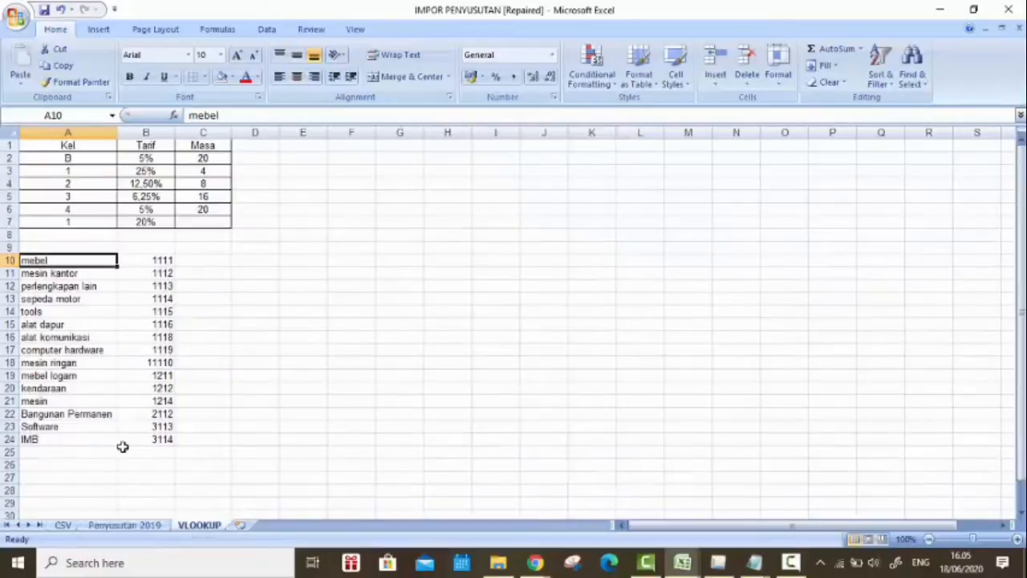
{"action": "left_click_drag", "start_coordinate": [78, 260], "coordinate": [155, 435]}
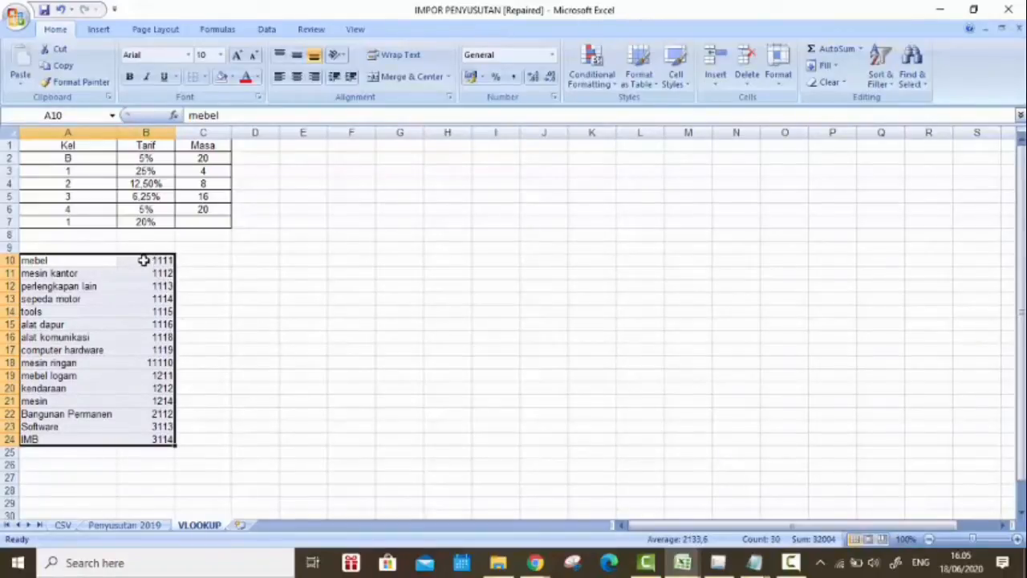
{"action": "left_click", "coordinate": [143, 260]}
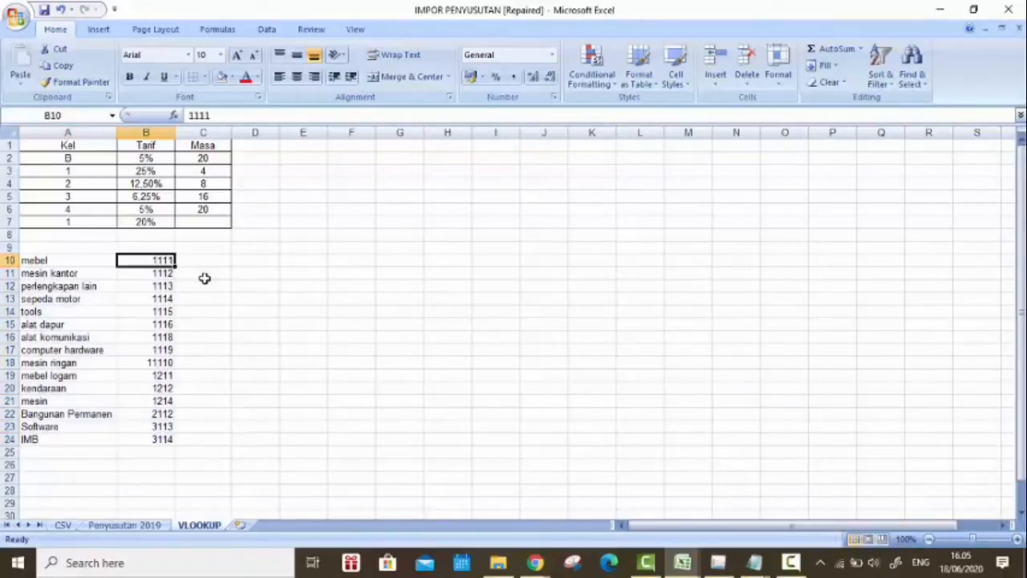
{"action": "key", "text": "ctrl+shift+Down"}
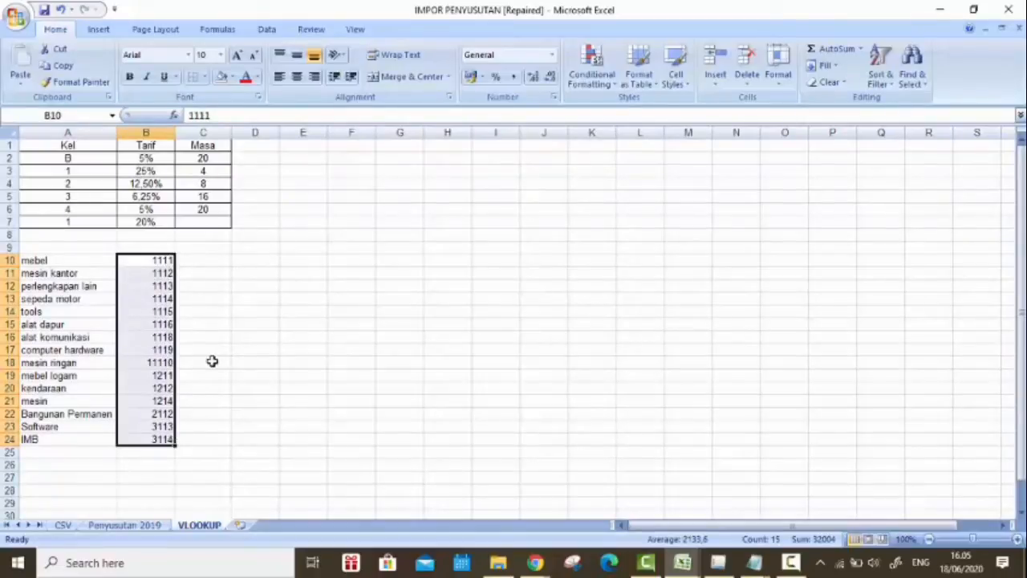
{"action": "left_click", "coordinate": [210, 362]}
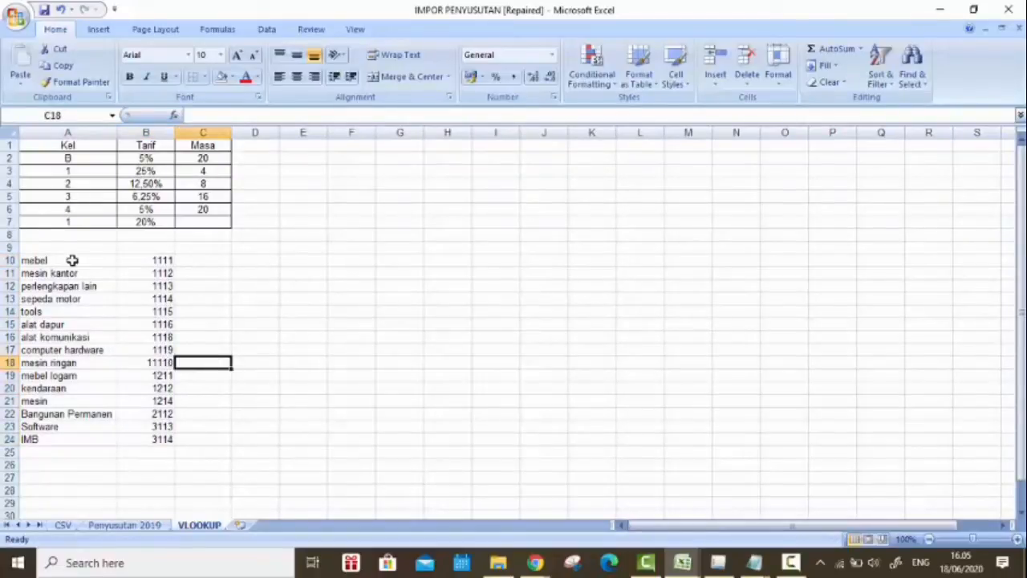
{"action": "left_click_drag", "start_coordinate": [72, 260], "coordinate": [69, 439]}
Step: Review the asset types in the Jenis column's filter list on Penyusutan 2019 without applying a filter
{"action": "left_click", "coordinate": [124, 526]}
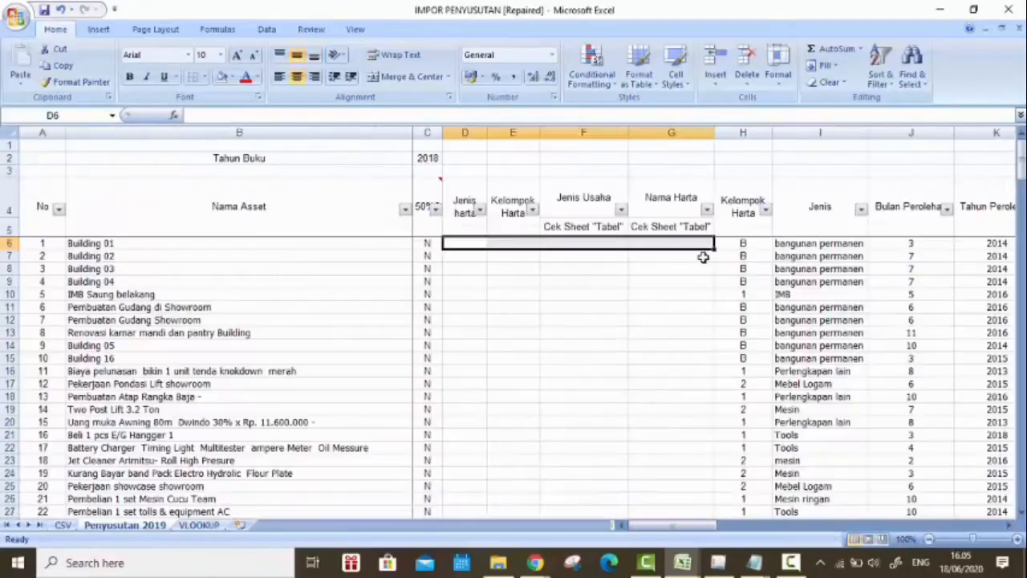
{"action": "left_click", "coordinate": [861, 209]}
{"action": "scroll", "coordinate": [817, 349], "scroll_direction": "down", "scroll_amount": 3}
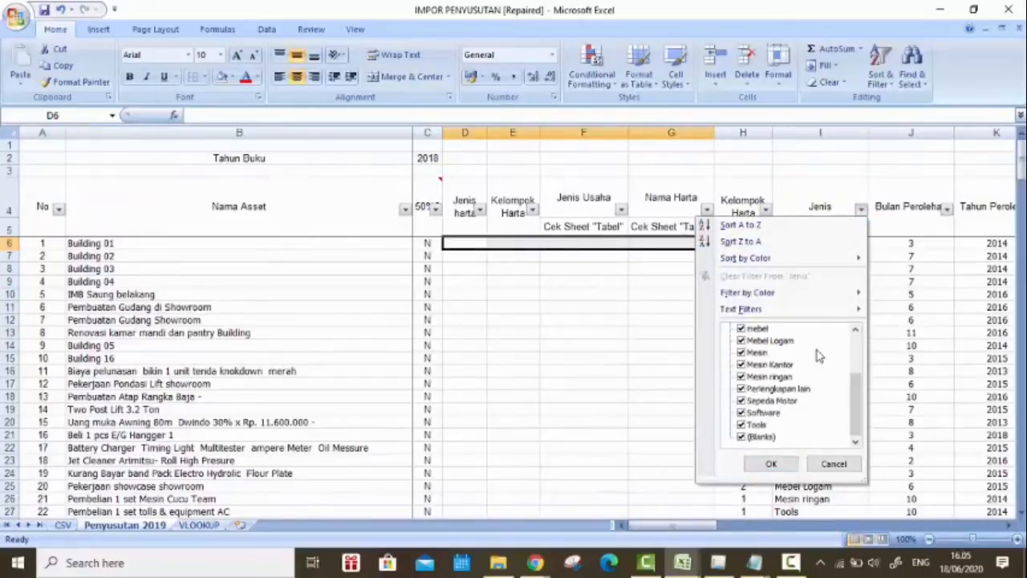
{"action": "scroll", "coordinate": [817, 350], "scroll_direction": "up", "scroll_amount": 3}
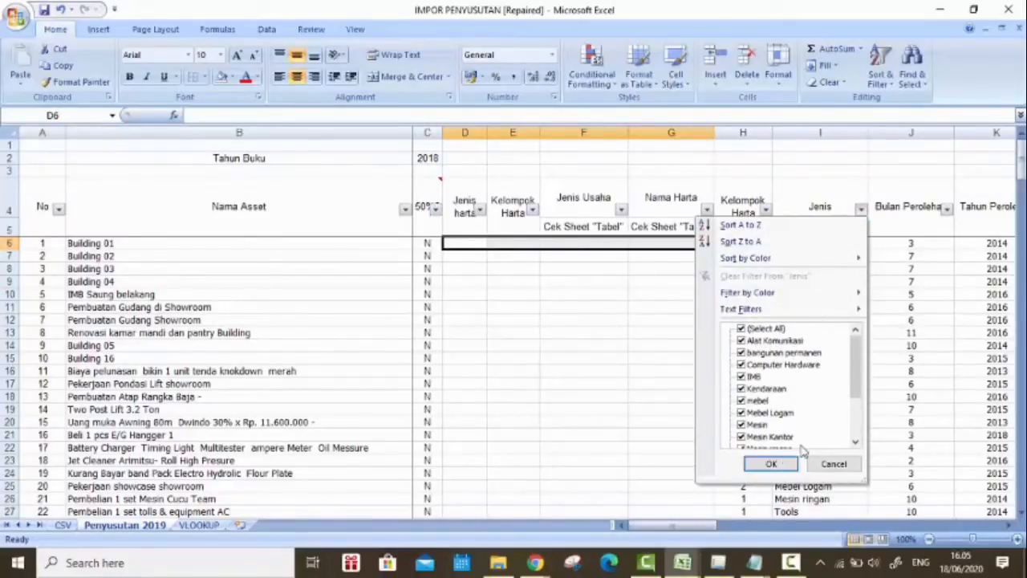
{"action": "left_click", "coordinate": [838, 466]}
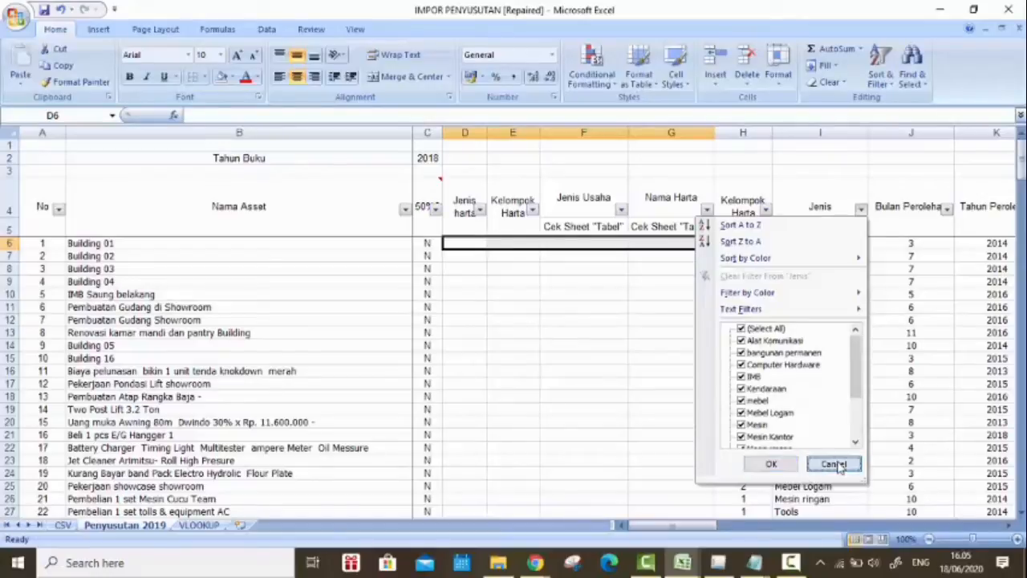
Step: Select the code for mebel on the VLOOKUP sheet and arrange the e-SPT window and the workbook side by side
{"action": "left_click", "coordinate": [199, 525]}
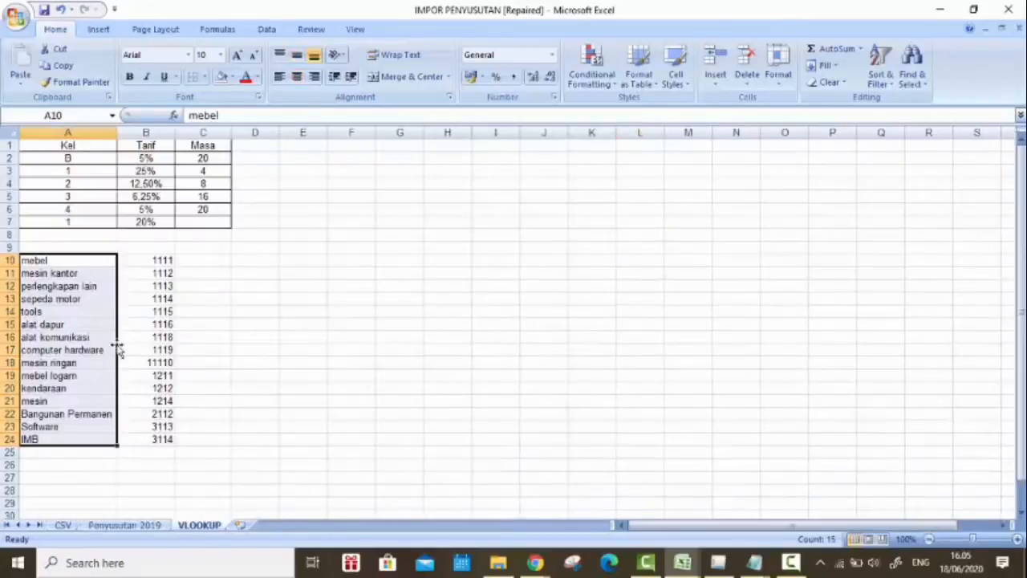
{"action": "left_click", "coordinate": [101, 264]}
{"action": "key", "text": "Right"}
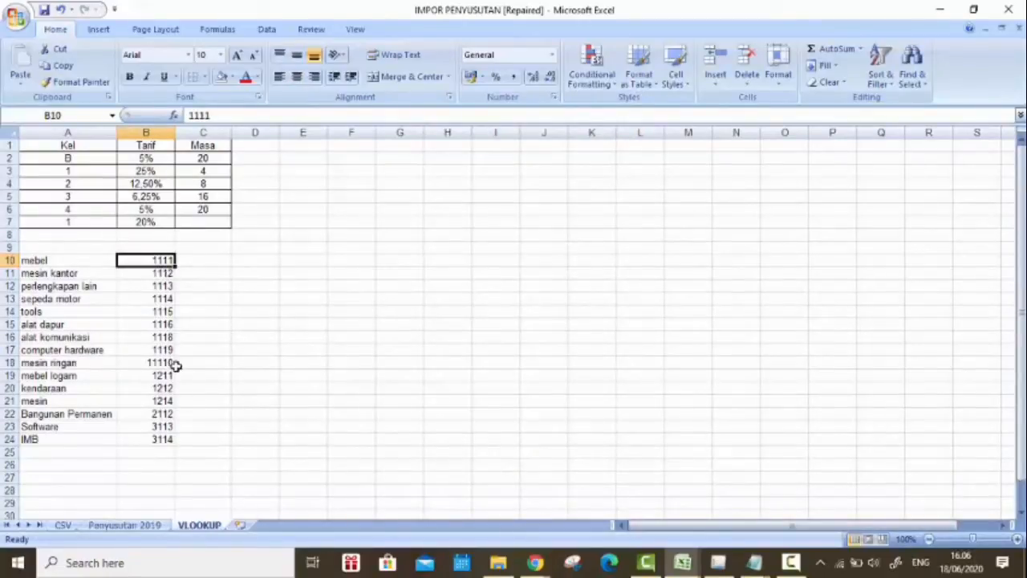
{"action": "left_click", "coordinate": [718, 563]}
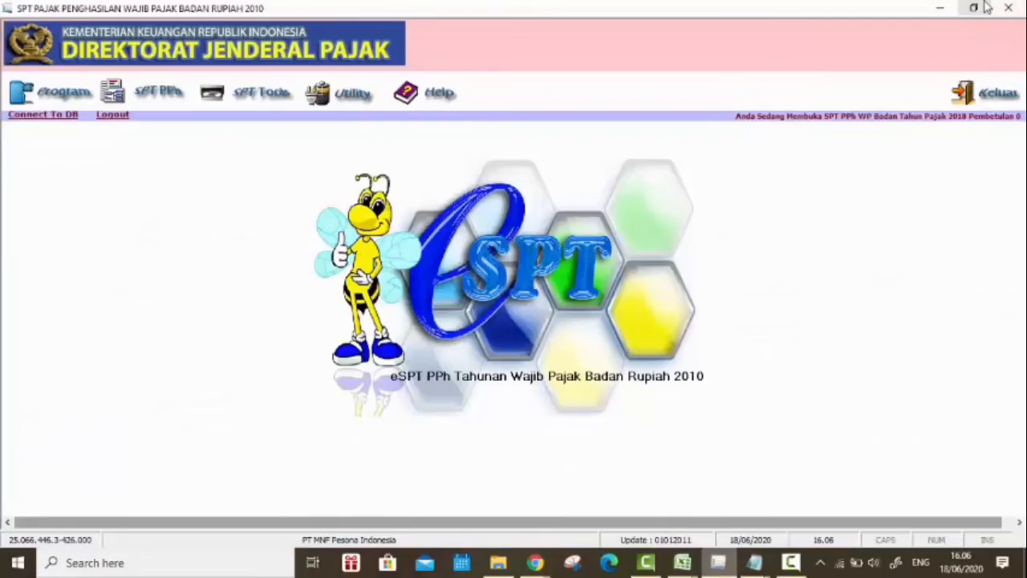
{"action": "left_click", "coordinate": [973, 8]}
{"action": "left_click_drag", "start_coordinate": [512, 136], "coordinate": [391, 24]}
{"action": "left_click_drag", "start_coordinate": [323, 199], "coordinate": [257, 544]}
{"action": "left_click", "coordinate": [973, 9]}
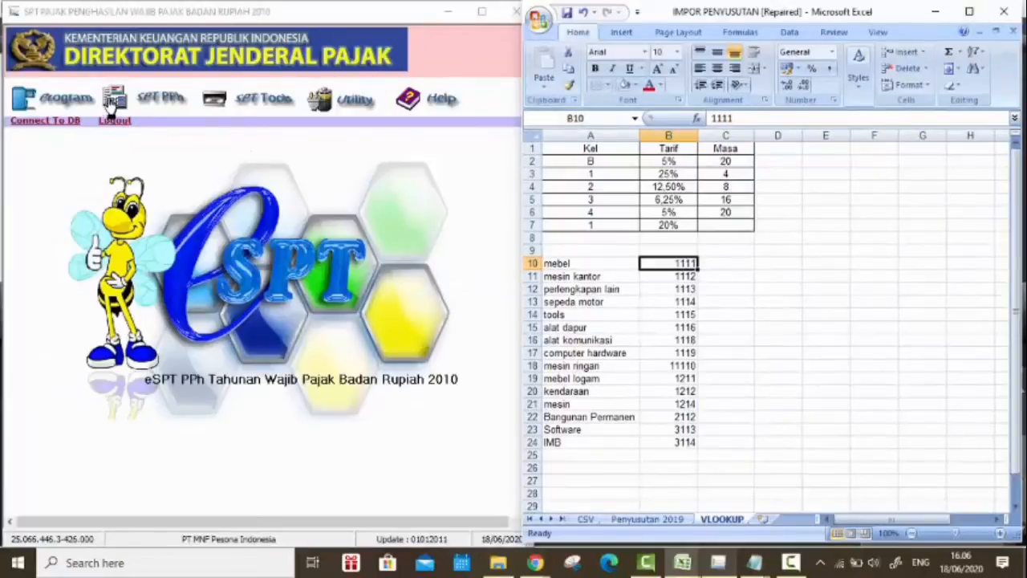
Step: Open a new entry in e-SPT's Daftar Penyusutan dan Amortisasi Fiskal and move its form clear of the workbook
{"action": "left_click", "coordinate": [137, 97]}
{"action": "mouse_move", "coordinate": [161, 127]}
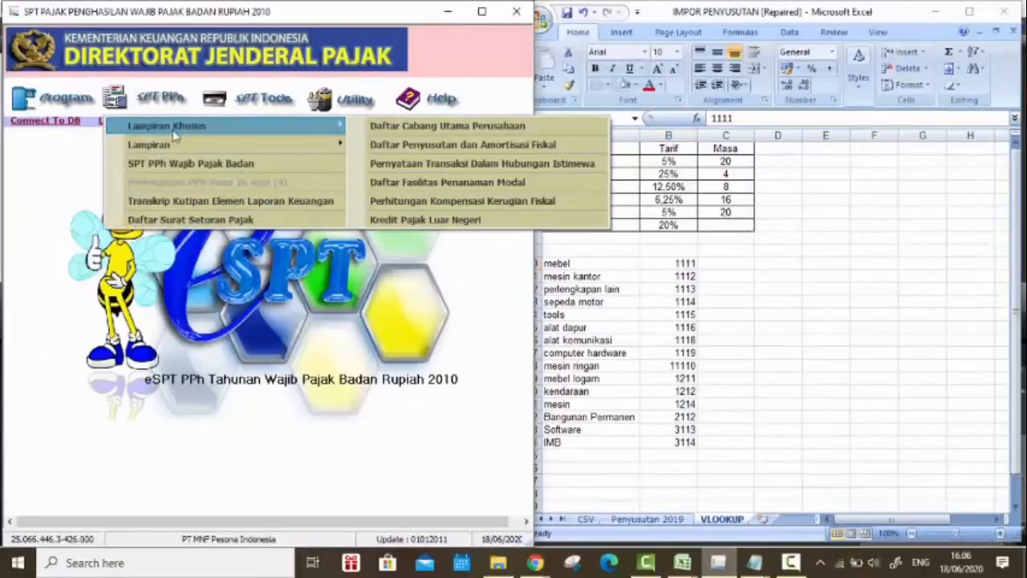
{"action": "left_click", "coordinate": [463, 145]}
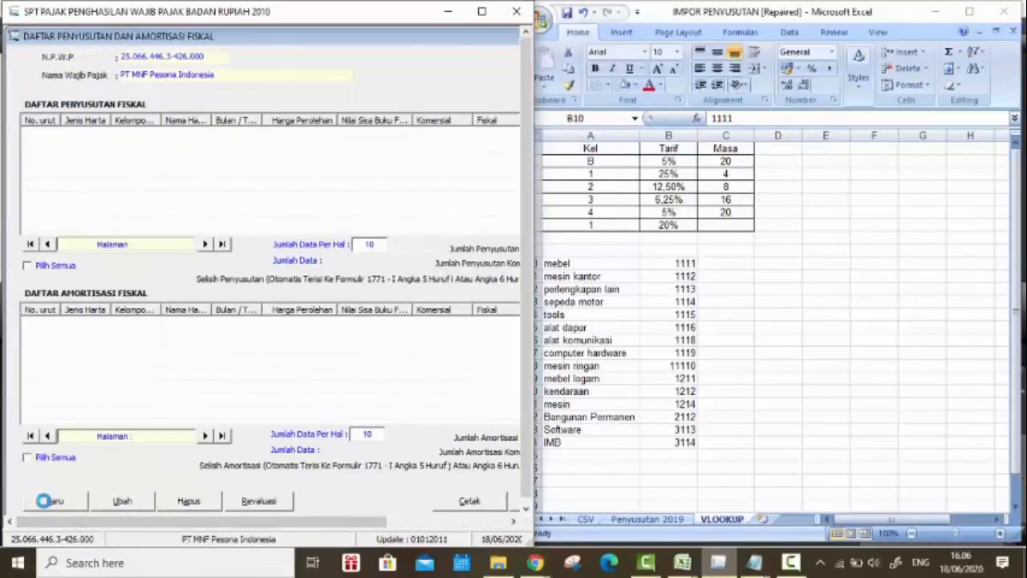
{"action": "left_click", "coordinate": [45, 499]}
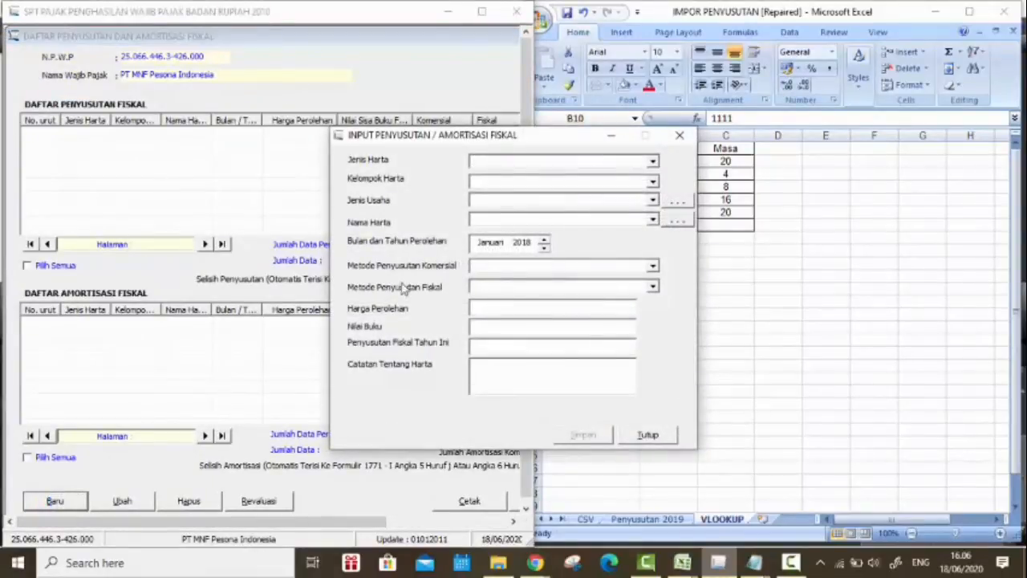
{"action": "left_click_drag", "start_coordinate": [536, 147], "coordinate": [321, 164]}
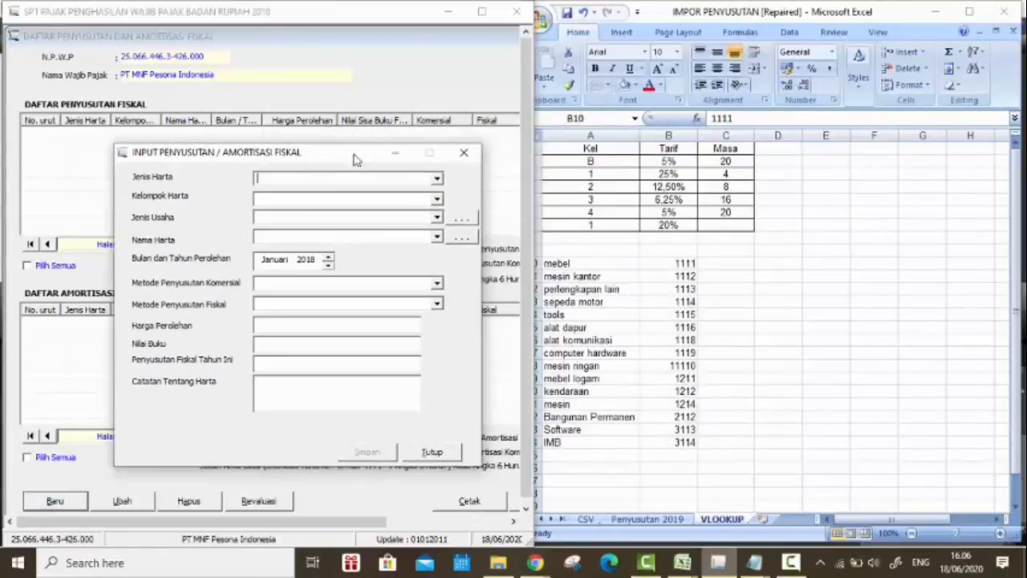
Step: Set the new fiscal depreciation entry to Harta Berwujud, Kelompok 1 and Semua jenis usaha
{"action": "left_click", "coordinate": [438, 178]}
{"action": "left_click", "coordinate": [425, 195]}
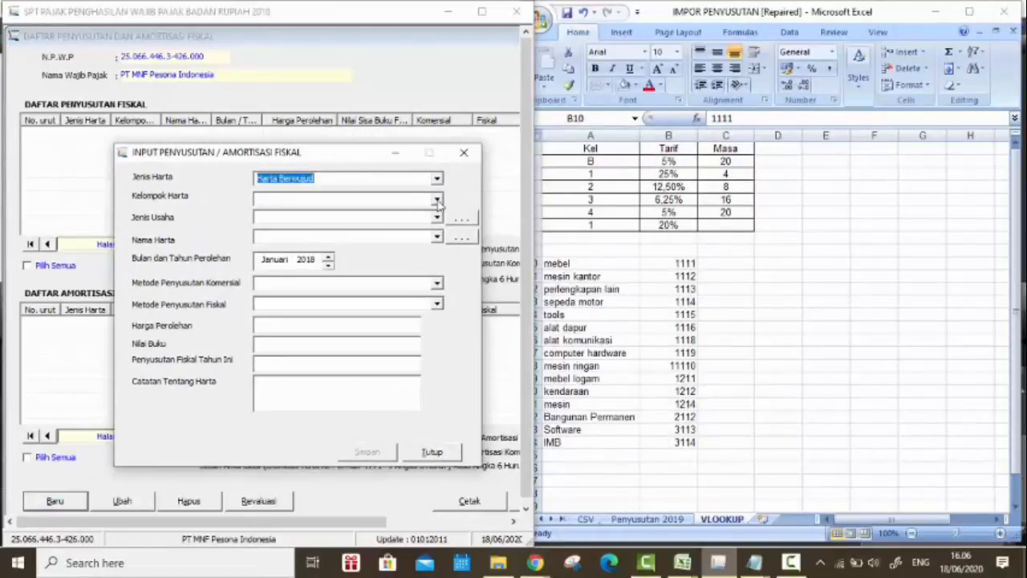
{"action": "left_click", "coordinate": [417, 199]}
{"action": "left_click", "coordinate": [405, 228]}
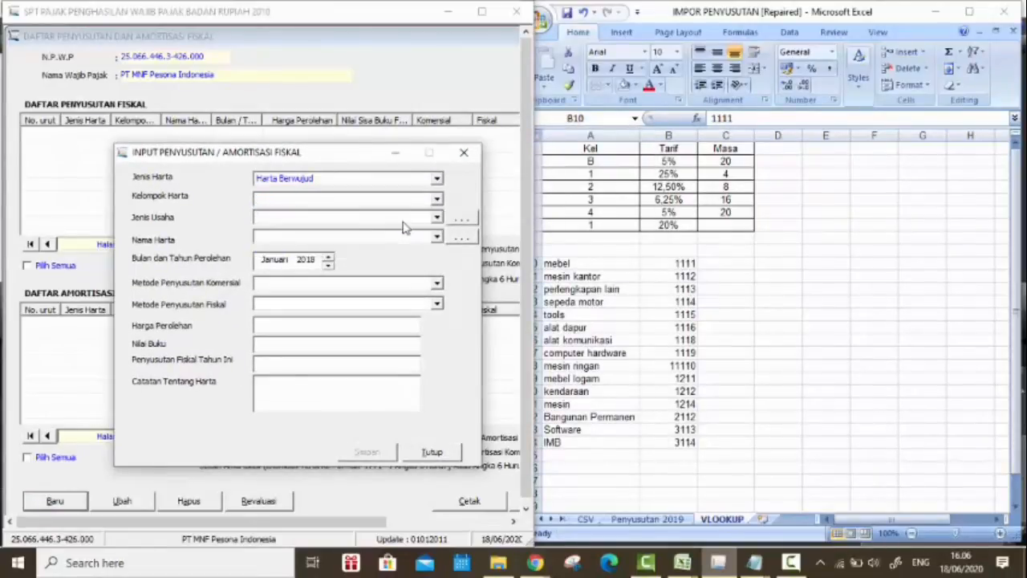
{"action": "left_click", "coordinate": [438, 222]}
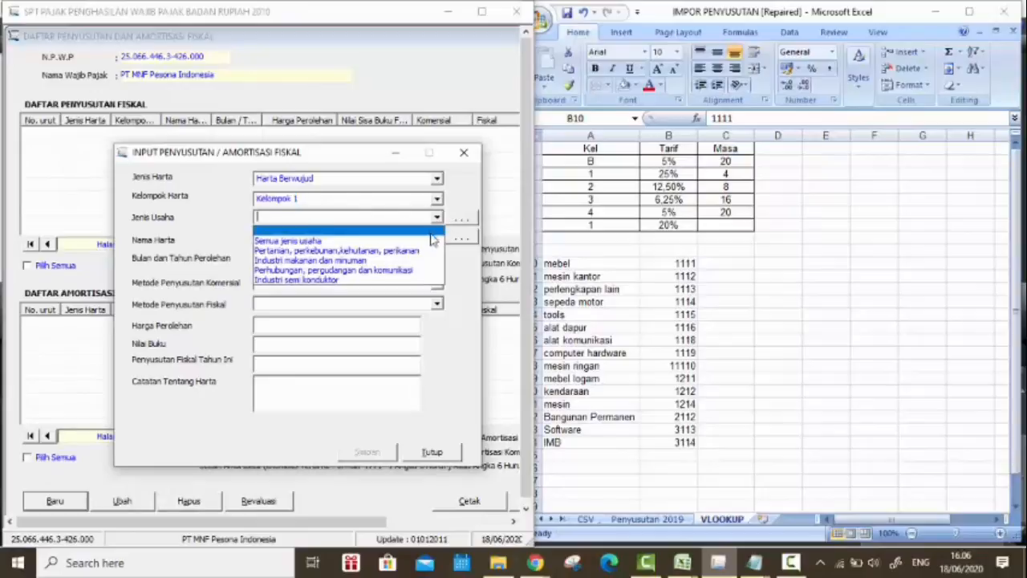
{"action": "left_click", "coordinate": [433, 235]}
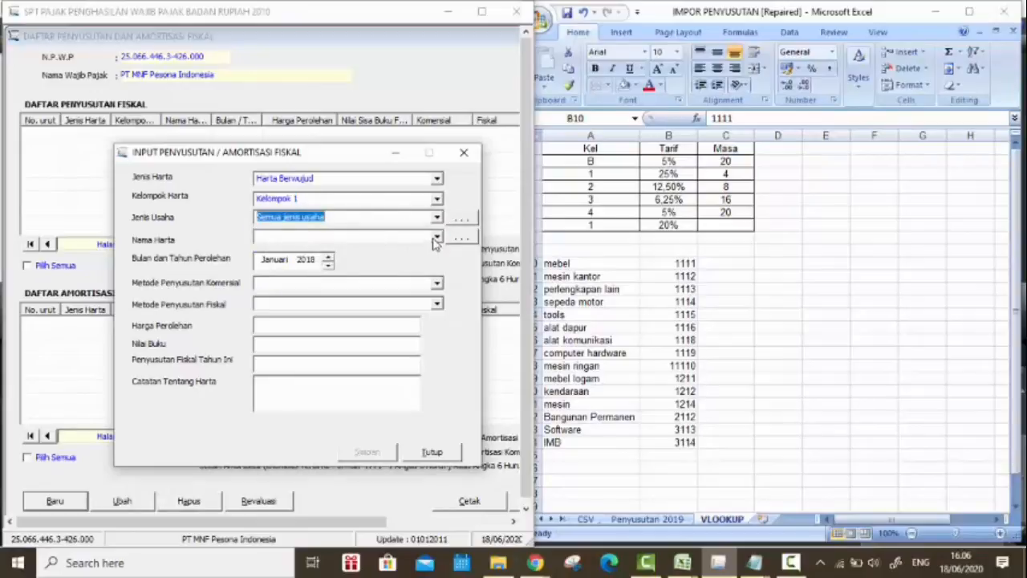
Step: Open the Nama Harta reference list, compare its asset codes with those on the VLOOKUP sheet, and close both e-SPT forms
{"action": "left_click", "coordinate": [461, 239]}
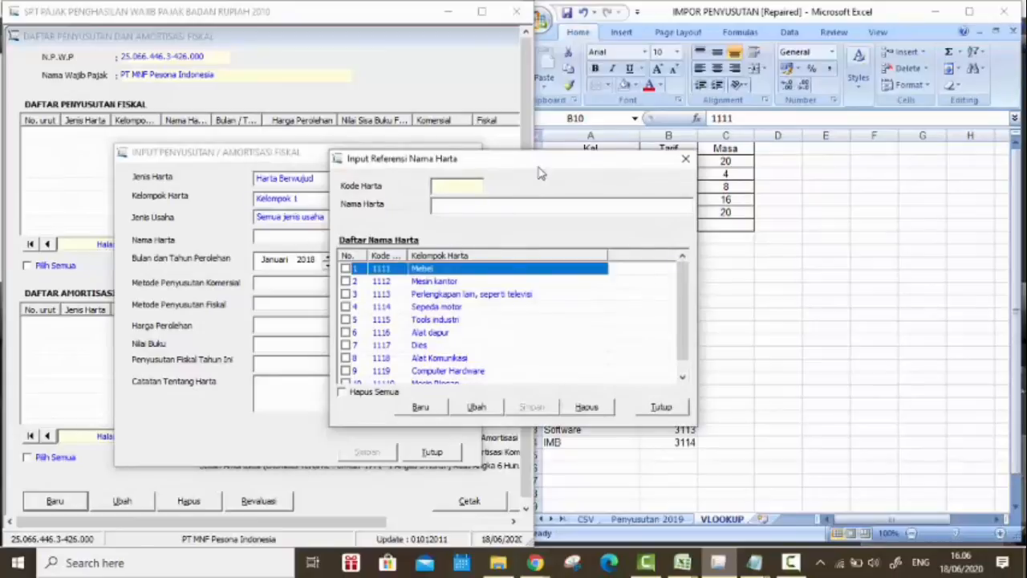
{"action": "left_click_drag", "start_coordinate": [541, 172], "coordinate": [358, 189]}
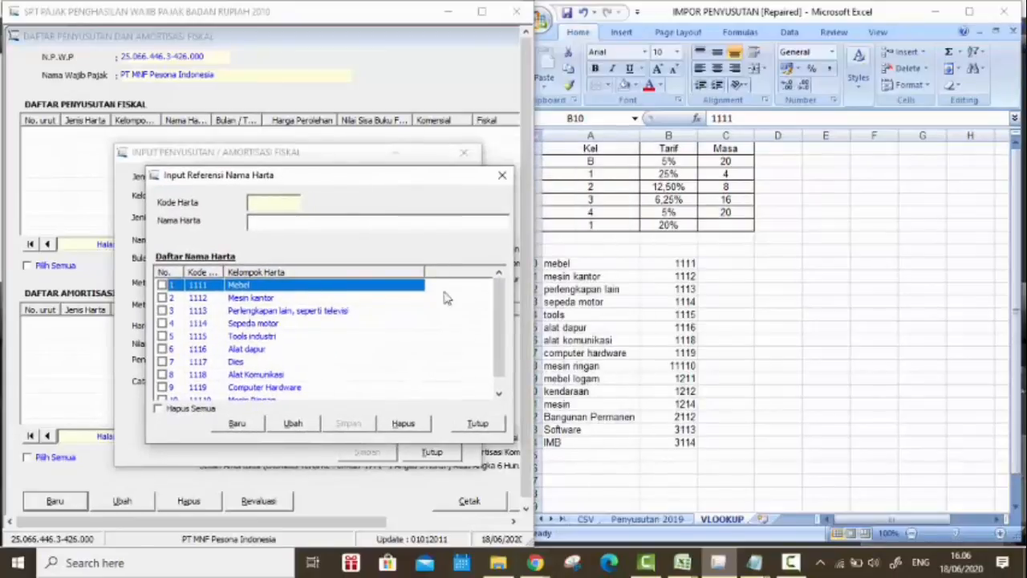
{"action": "left_click", "coordinate": [686, 265]}
{"action": "scroll", "coordinate": [215, 311], "scroll_direction": "down", "scroll_amount": 1}
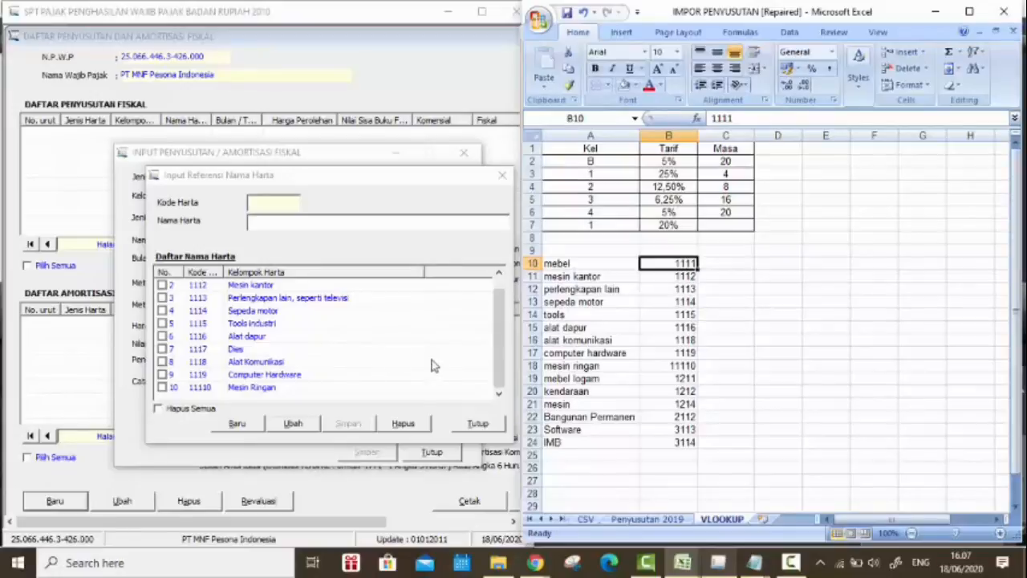
{"action": "left_click", "coordinate": [162, 362]}
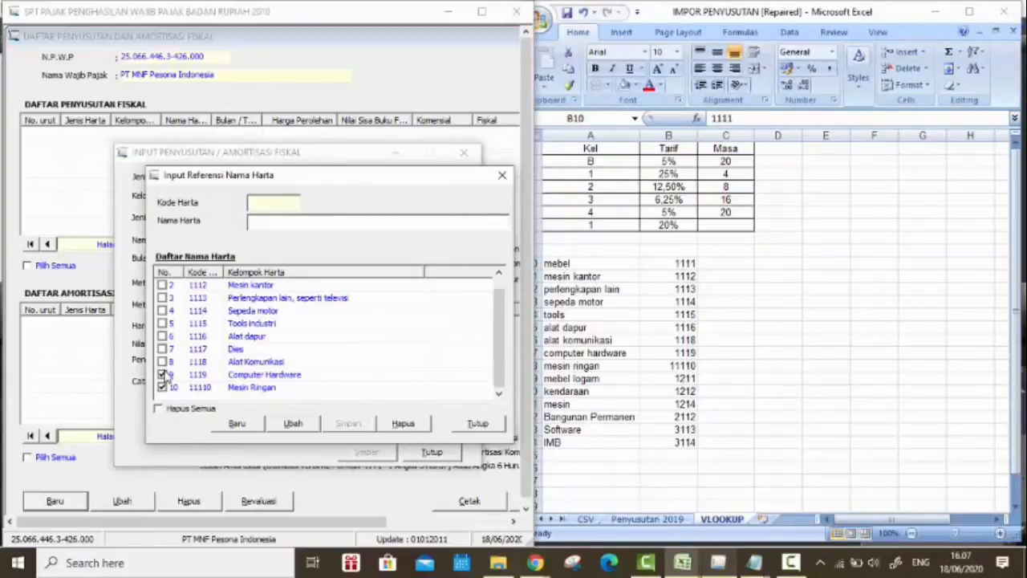
{"action": "left_click", "coordinate": [162, 388]}
{"action": "scroll", "coordinate": [292, 339], "scroll_direction": "up", "scroll_amount": 1}
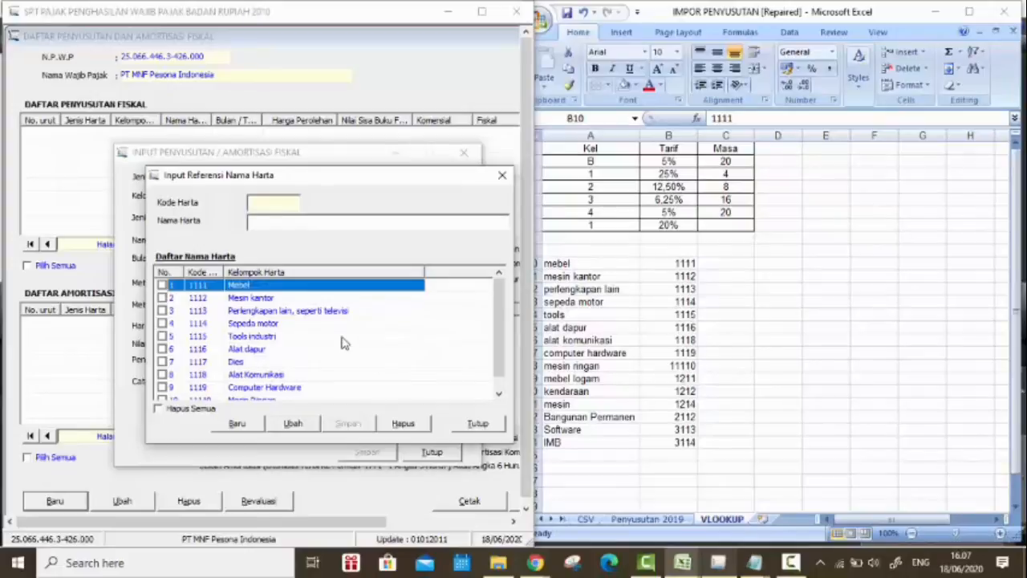
{"action": "scroll", "coordinate": [342, 343], "scroll_direction": "down", "scroll_amount": 1}
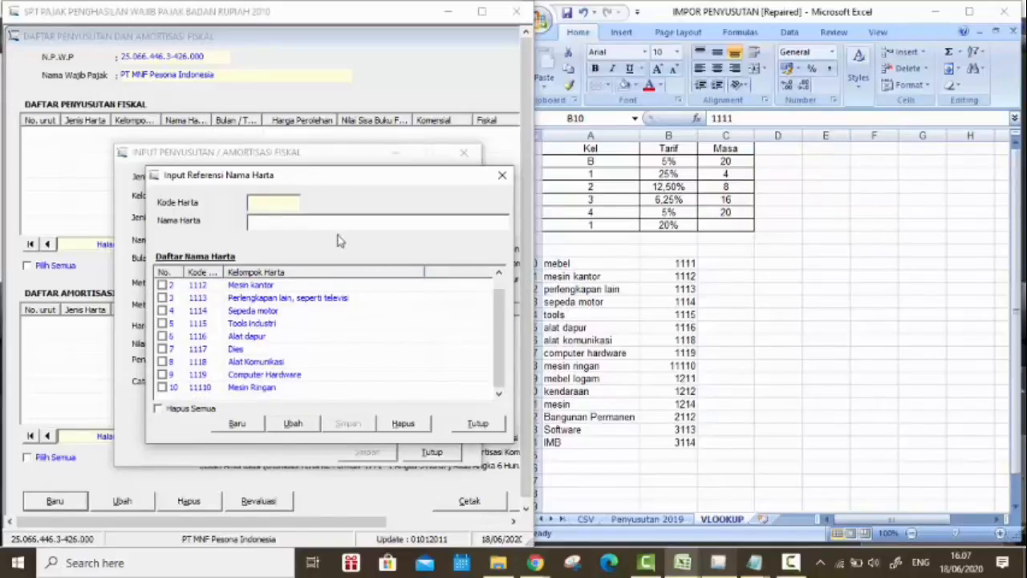
{"action": "left_click", "coordinate": [475, 424]}
{"action": "left_click", "coordinate": [440, 453]}
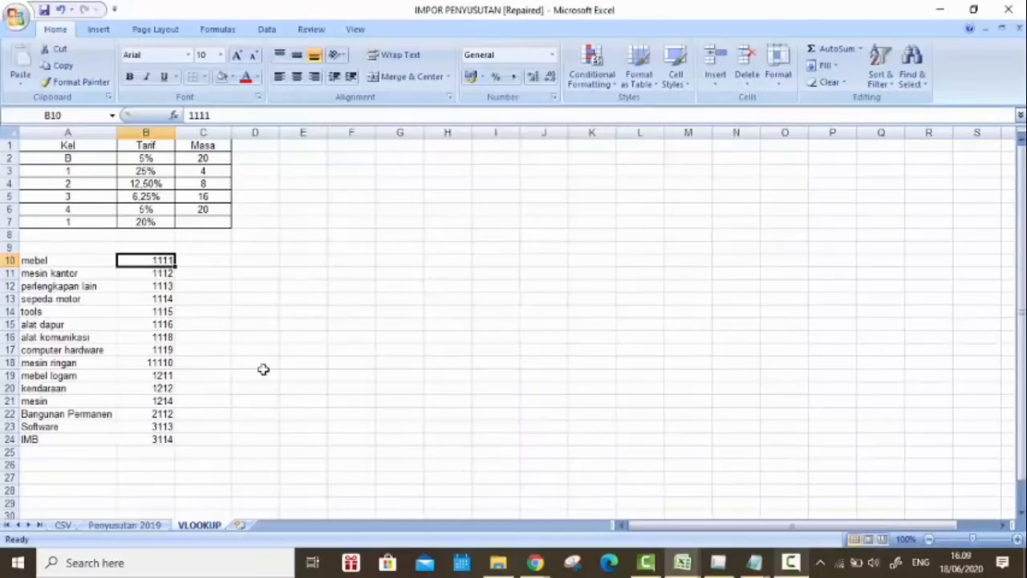
Step: On Penyusutan 2019, start a VLOOKUP formula in G6 under Nama Harta with the Jenis cell I6 as lookup value
{"action": "left_click", "coordinate": [157, 528]}
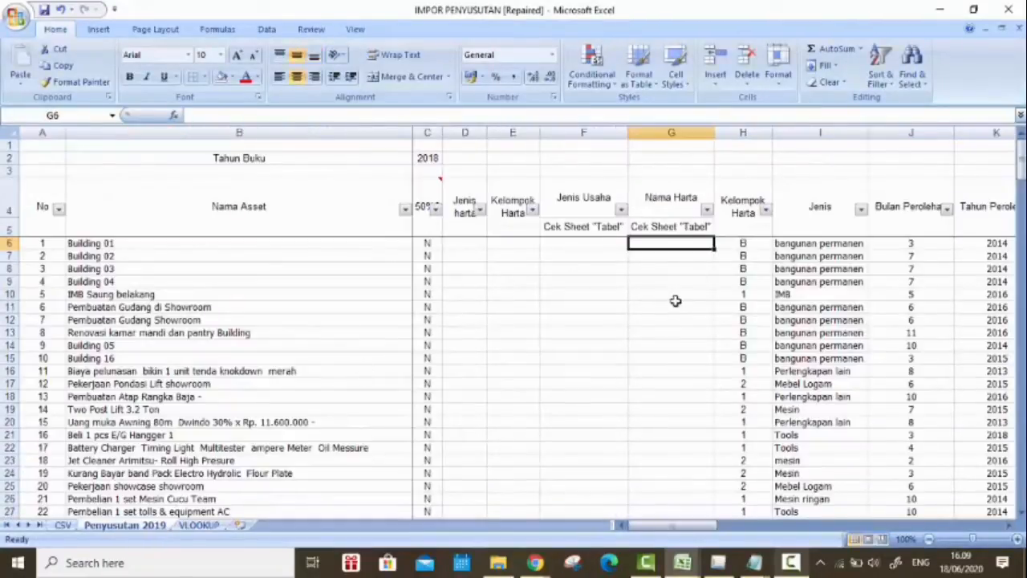
{"action": "type", "text": "="}
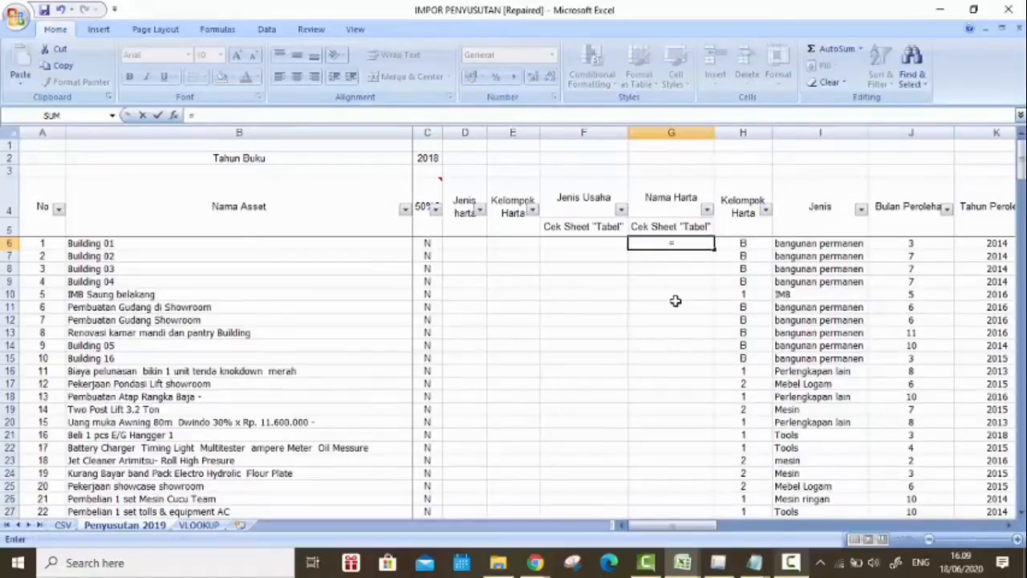
{"action": "type", "text": "vlook"}
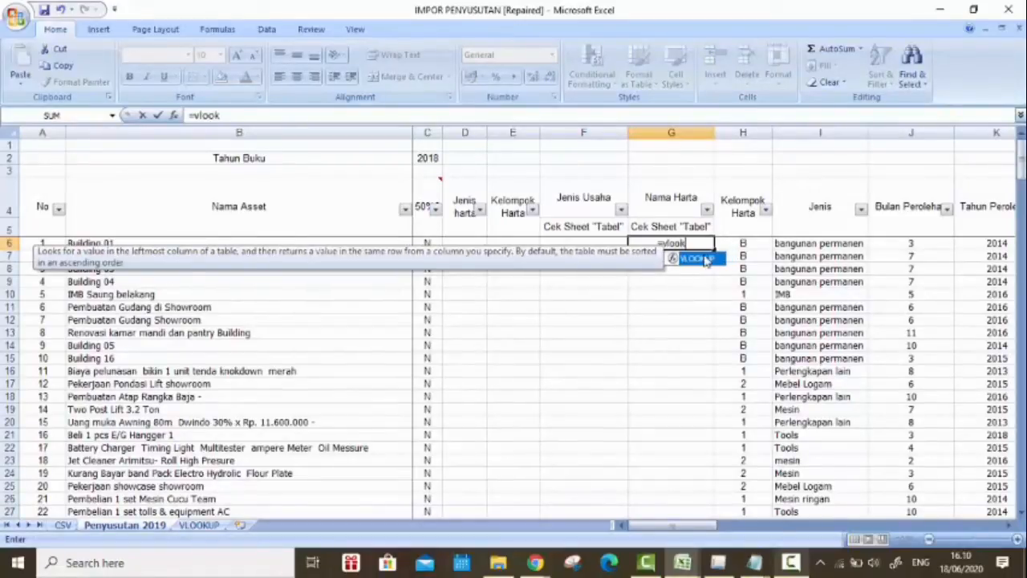
{"action": "double_click", "coordinate": [695, 258]}
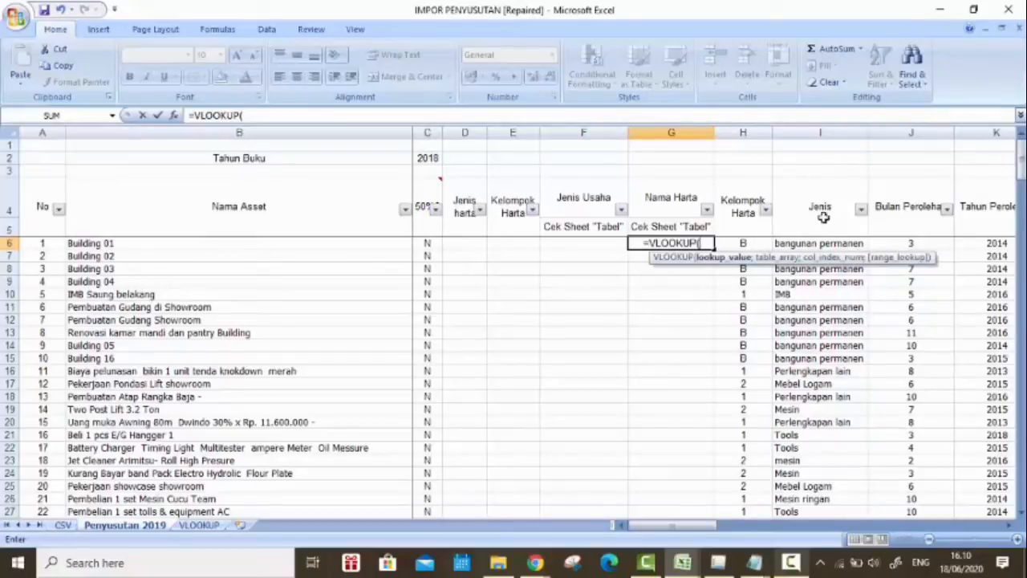
{"action": "left_click", "coordinate": [837, 244]}
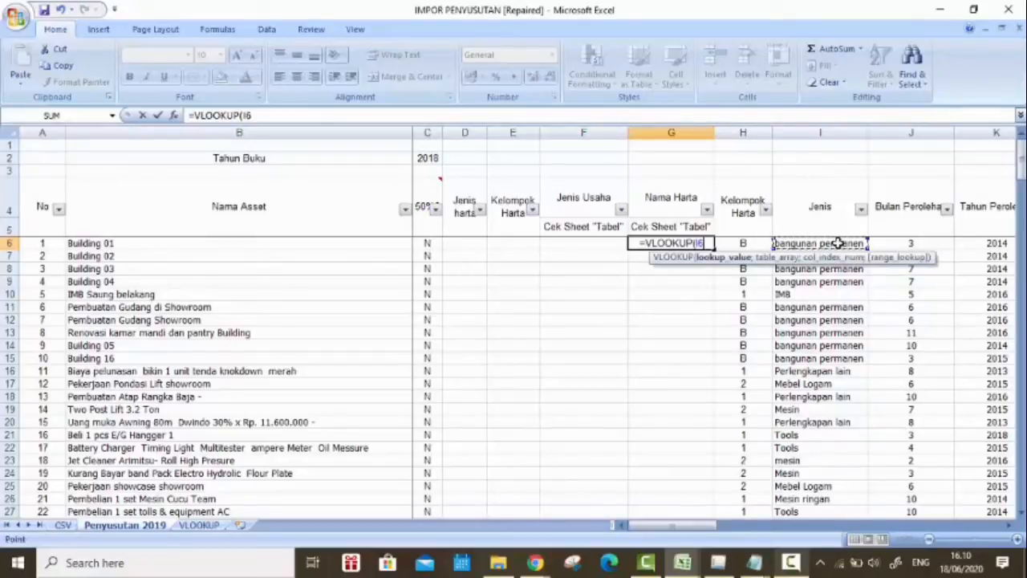
{"action": "type", "text": ";"}
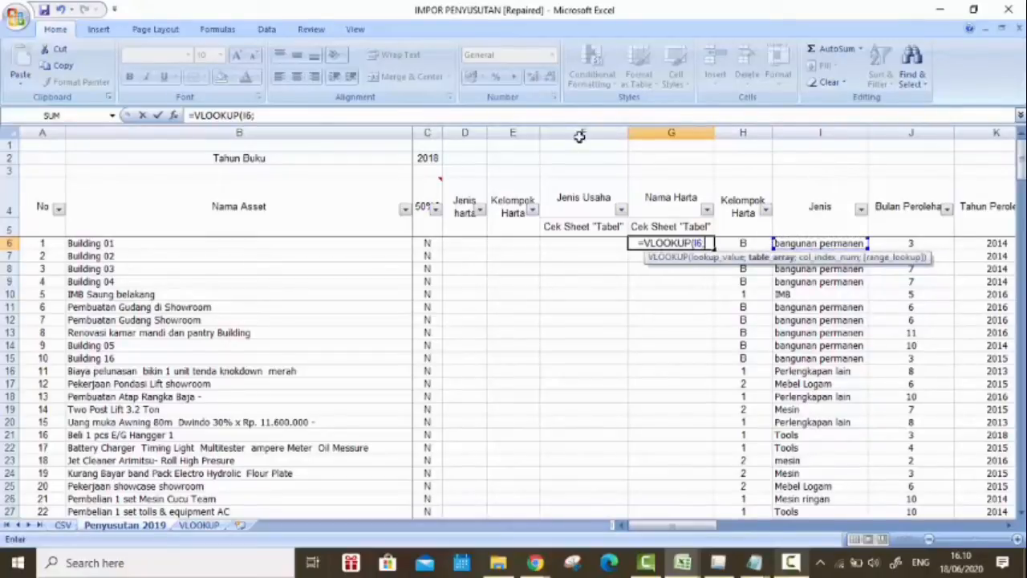
Step: Use range A10:B24 on the VLOOKUP sheet as the formula's table array, locked as $A$10:$B$24
{"action": "left_click", "coordinate": [201, 525]}
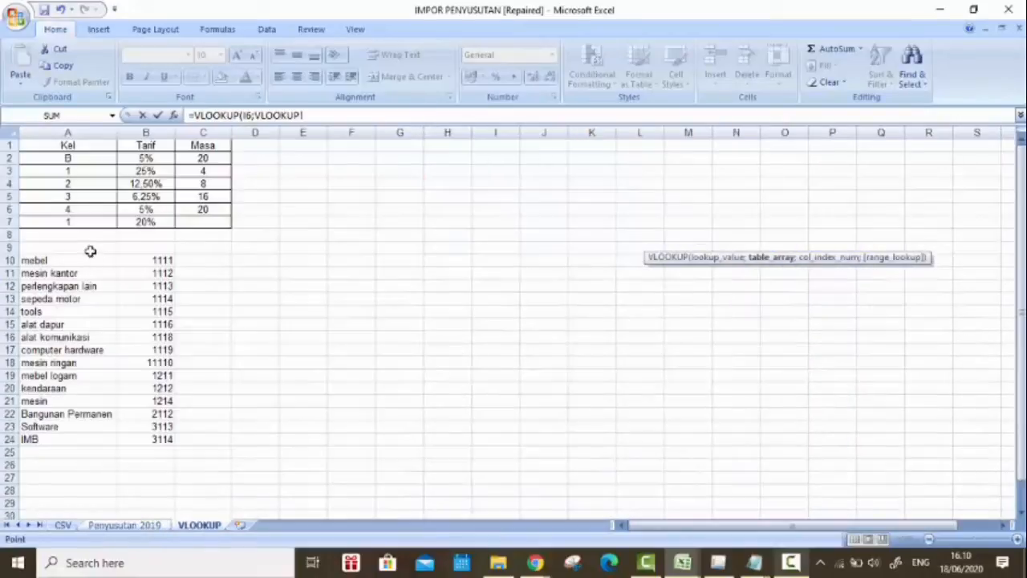
{"action": "left_click", "coordinate": [80, 261]}
{"action": "left_click_drag", "start_coordinate": [155, 362], "coordinate": [164, 439]}
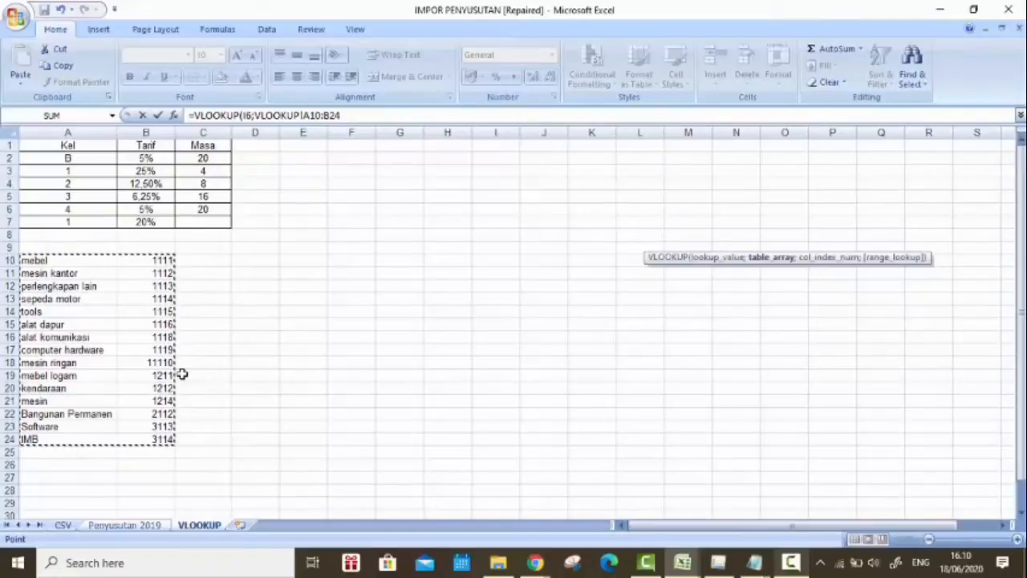
{"action": "key", "text": "F4"}
{"action": "type", "text": ";"}
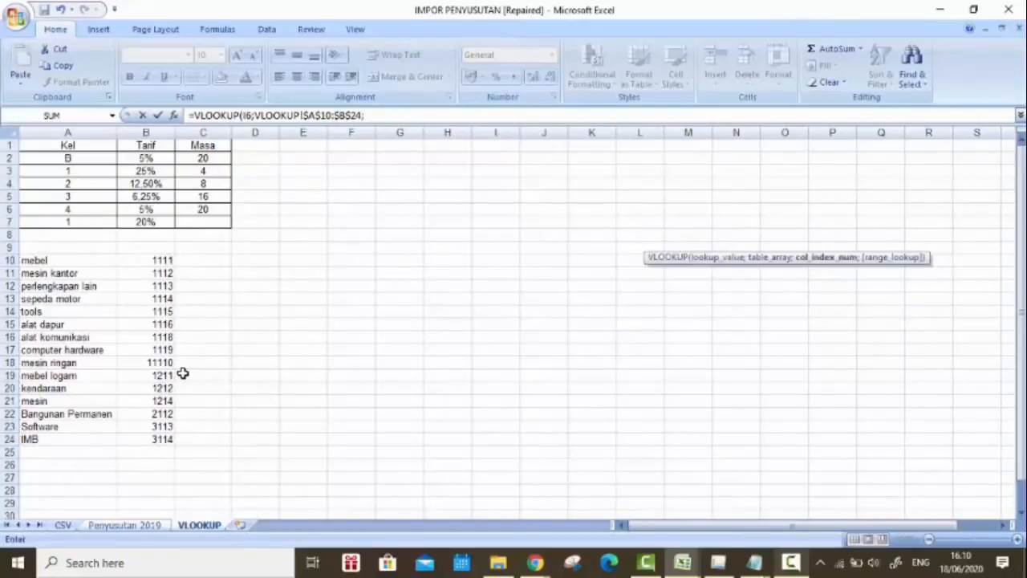
Step: Remove the stray 'Penyusutan 2019' reference from the G6 formula and complete it with column index 2 and exact match 0
{"action": "left_click", "coordinate": [125, 525]}
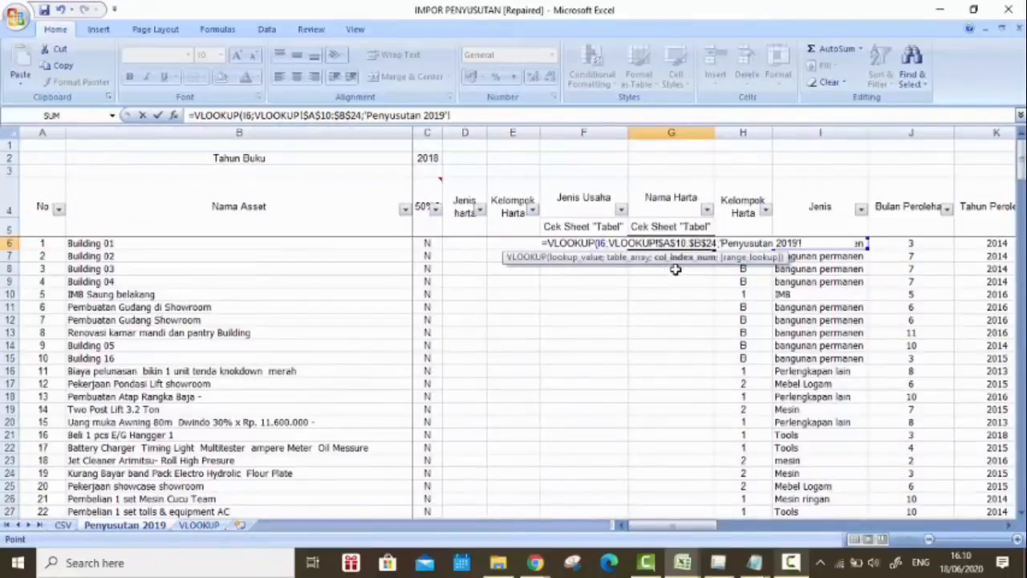
{"action": "key", "text": "BackSpace"}
{"action": "key", "text": "BackSpace"}
{"action": "key", "text": "BackSpace"}
{"action": "key", "text": "BackSpace"}
{"action": "key", "text": "BackSpace"}
{"action": "key", "text": "BackSpace"}
{"action": "key", "text": "BackSpace"}
{"action": "key", "text": "BackSpace"}
{"action": "key", "text": "BackSpace"}
{"action": "key", "text": "BackSpace"}
{"action": "key", "text": "BackSpace"}
{"action": "key", "text": "BackSpace"}
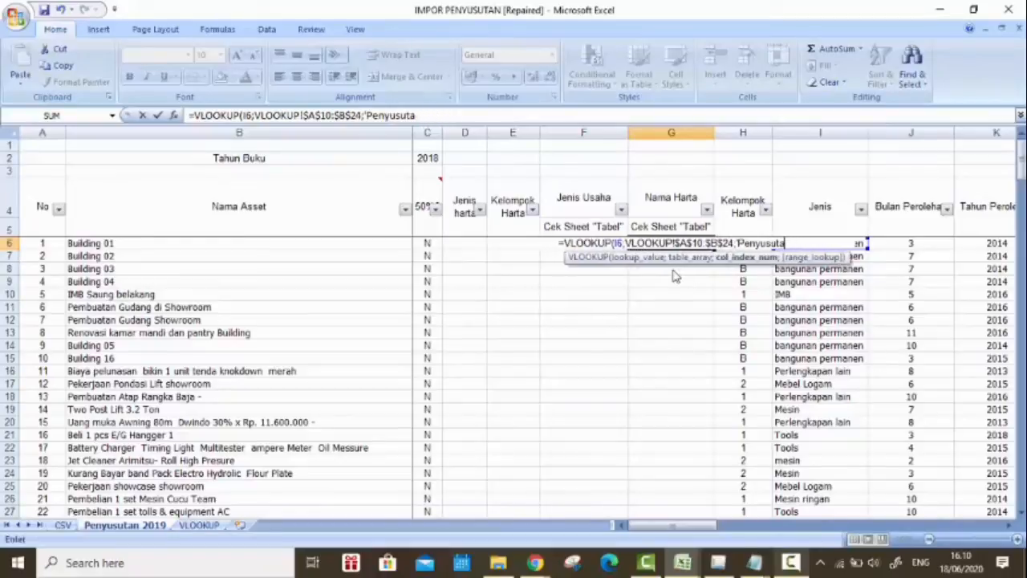
{"action": "key", "text": "BackSpace"}
{"action": "key", "text": "BackSpace"}
{"action": "key", "text": "BackSpace"}
{"action": "key", "text": "BackSpace"}
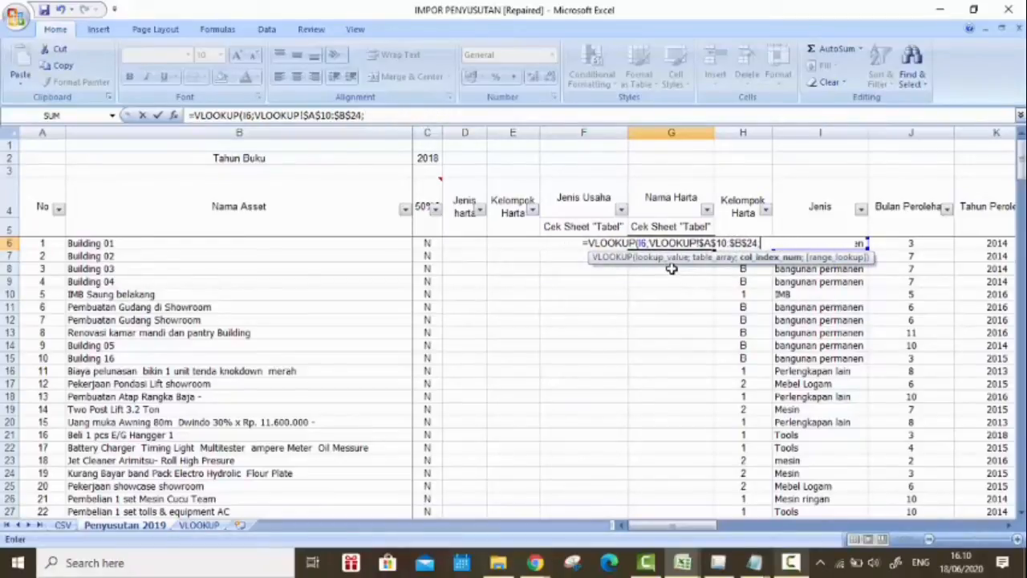
{"action": "type", "text": "2;0"}
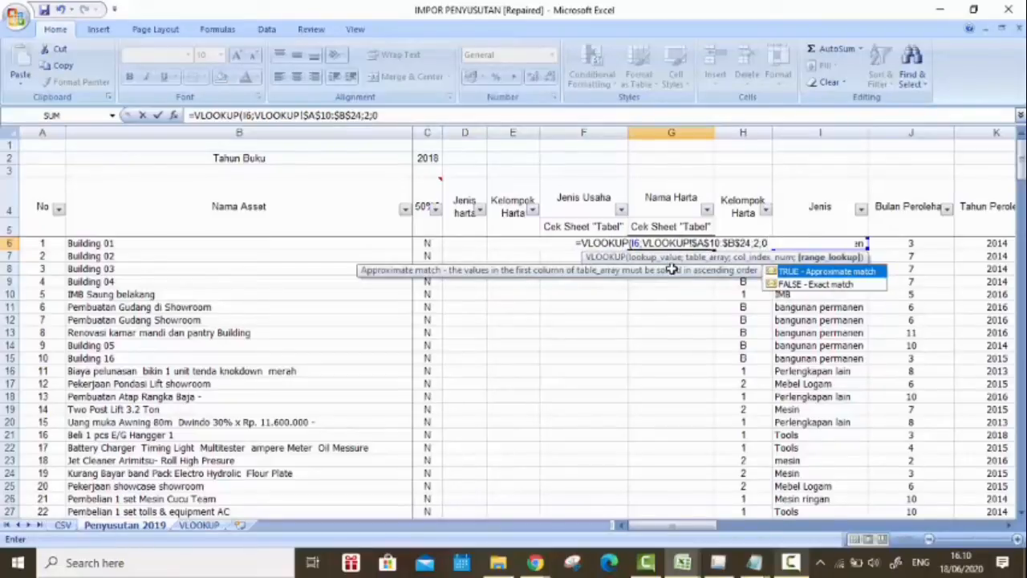
{"action": "type", "text": ")"}
{"action": "key", "text": "Return"}
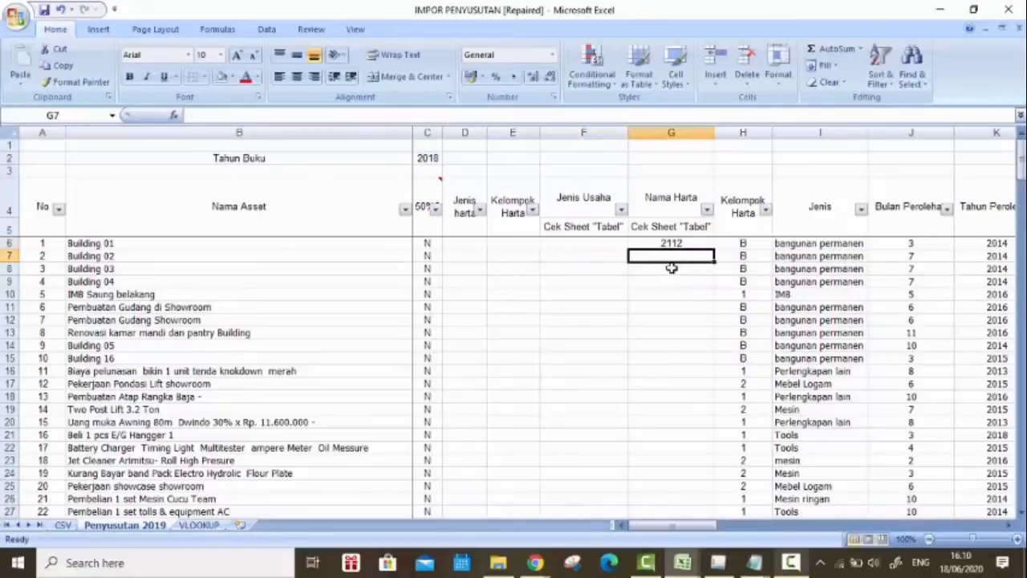
Step: Fill the G6 lookup formula down the Nama Harta column and check the codes through row 201
{"action": "left_click", "coordinate": [685, 239]}
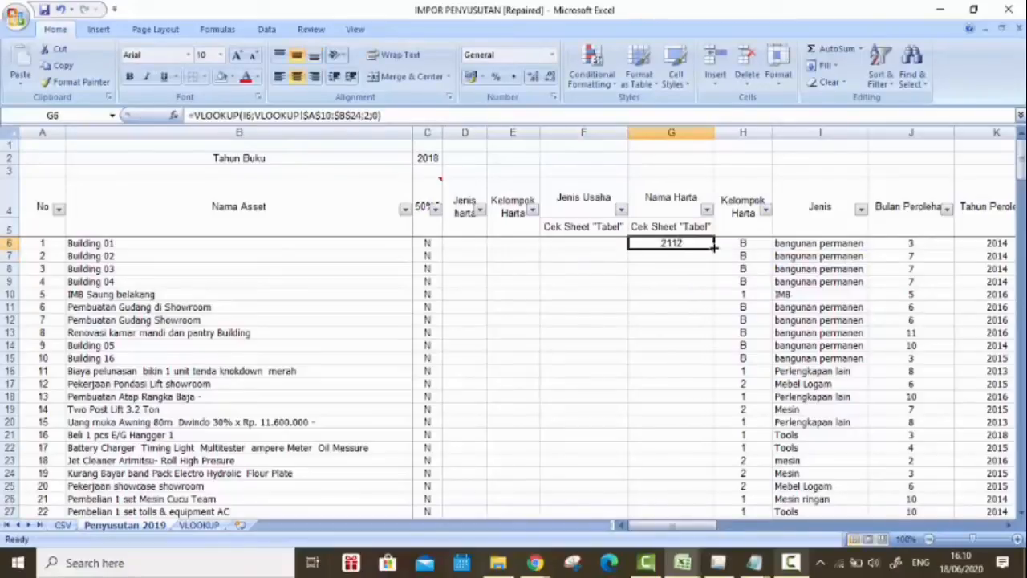
{"action": "double_click", "coordinate": [713, 247]}
{"action": "scroll", "coordinate": [834, 205], "scroll_direction": "down", "scroll_amount": 3}
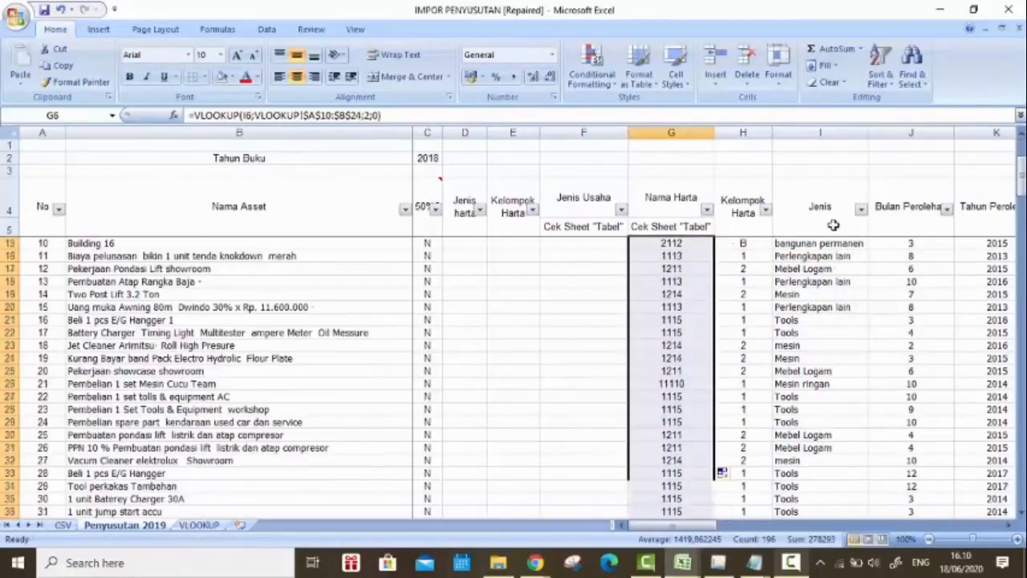
{"action": "left_click_drag", "start_coordinate": [1021, 176], "coordinate": [1020, 484]}
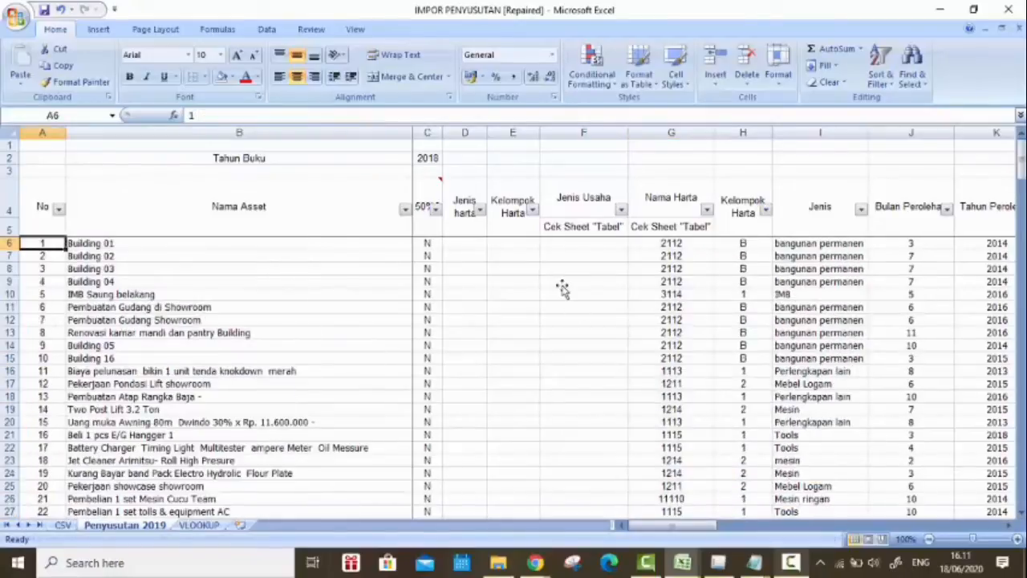
{"action": "left_click", "coordinate": [561, 285]}
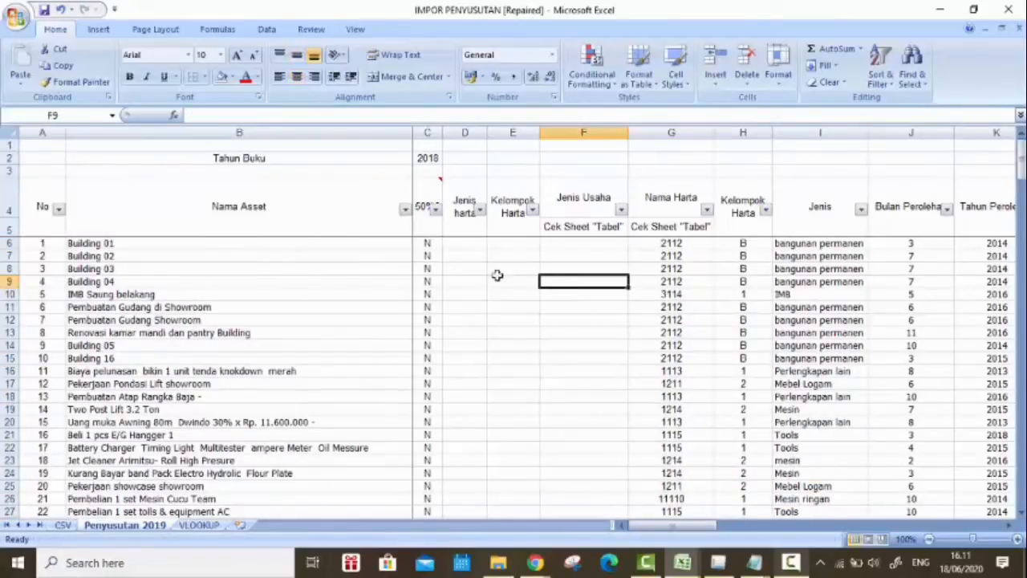
Step: Renumber the No column as a continuous series starting at 1 from A6 down to row 201
{"action": "left_click", "coordinate": [48, 243]}
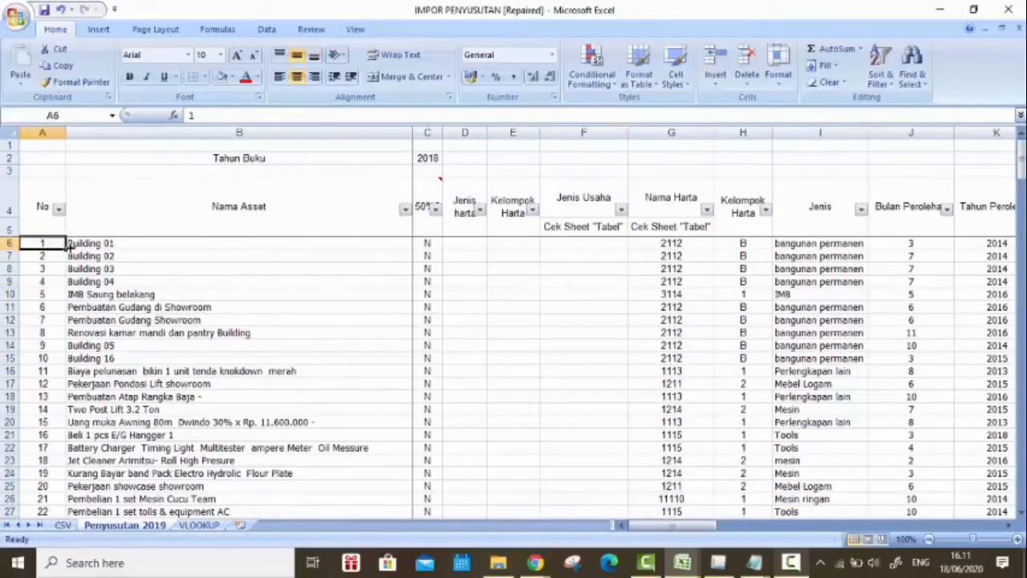
{"action": "left_click_drag", "start_coordinate": [66, 245], "coordinate": [67, 497]}
{"action": "left_click", "coordinate": [77, 502]}
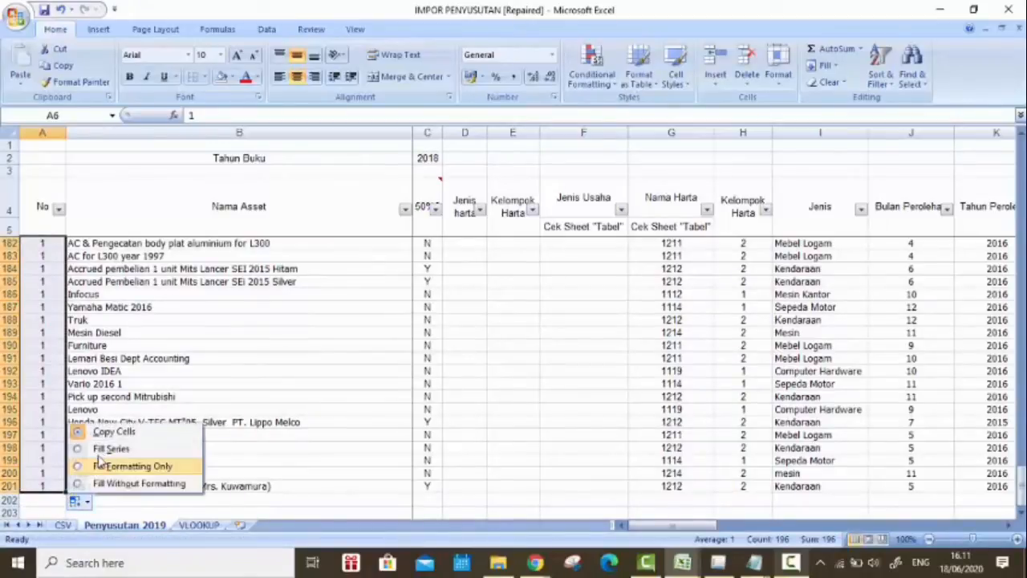
{"action": "left_click", "coordinate": [106, 452]}
{"action": "scroll", "coordinate": [713, 383], "scroll_direction": "down", "scroll_amount": 1}
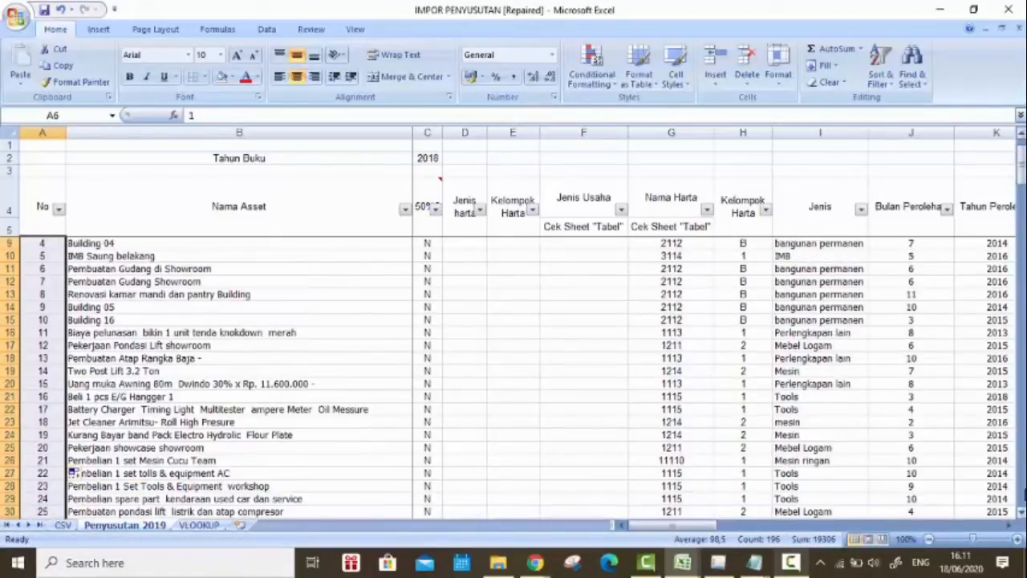
{"action": "scroll", "coordinate": [72, 472], "scroll_direction": "down", "scroll_amount": 20}
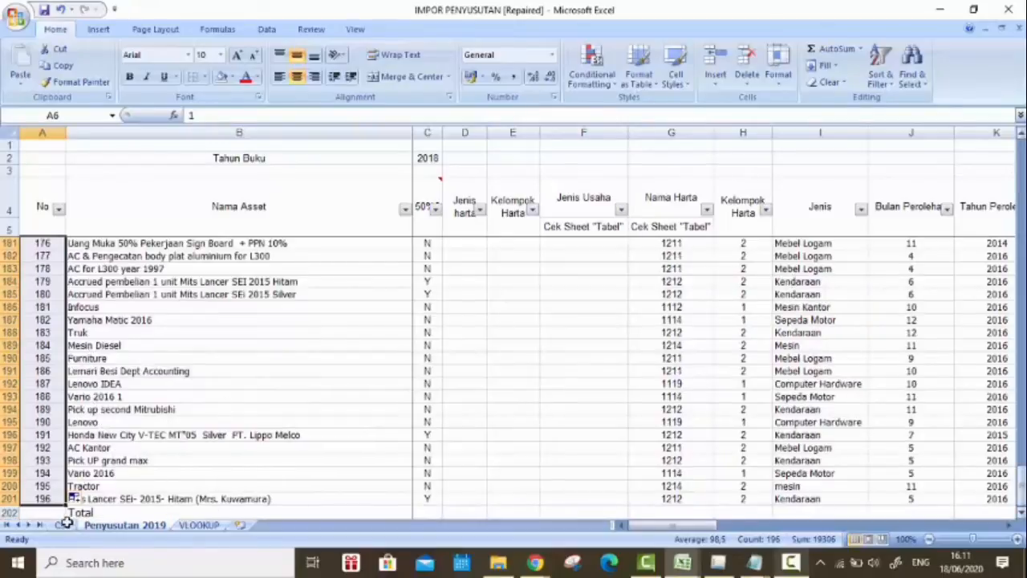
Step: Go over the asset codes in B10:B24 on the VLOOKUP sheet and select C10 beside the mebel code
{"action": "left_click", "coordinate": [211, 526]}
{"action": "left_click_drag", "start_coordinate": [153, 261], "coordinate": [146, 312]}
{"action": "left_click", "coordinate": [143, 288]}
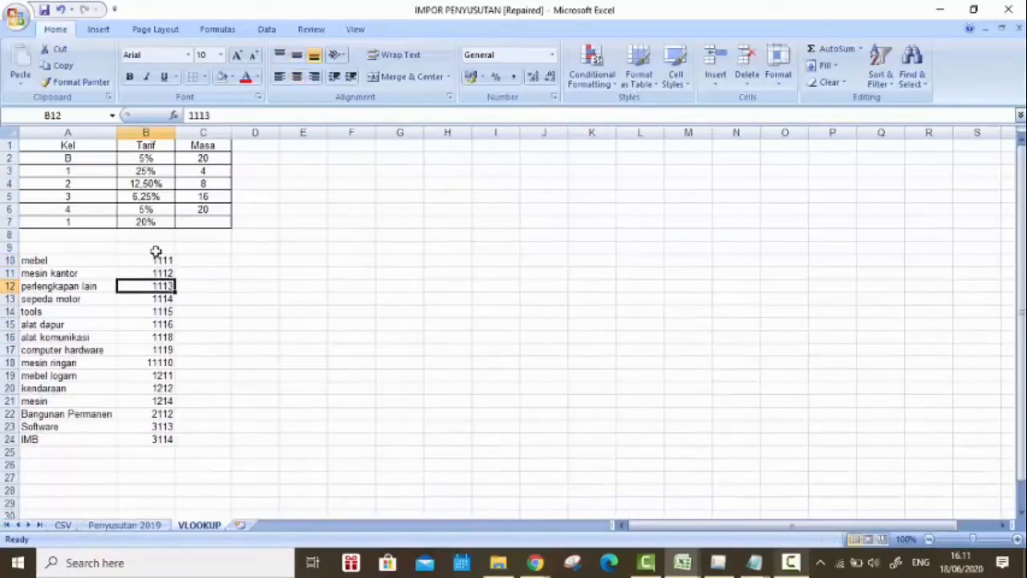
{"action": "left_click", "coordinate": [157, 262]}
{"action": "left_click_drag", "start_coordinate": [161, 381], "coordinate": [170, 447]}
{"action": "left_click", "coordinate": [207, 260]}
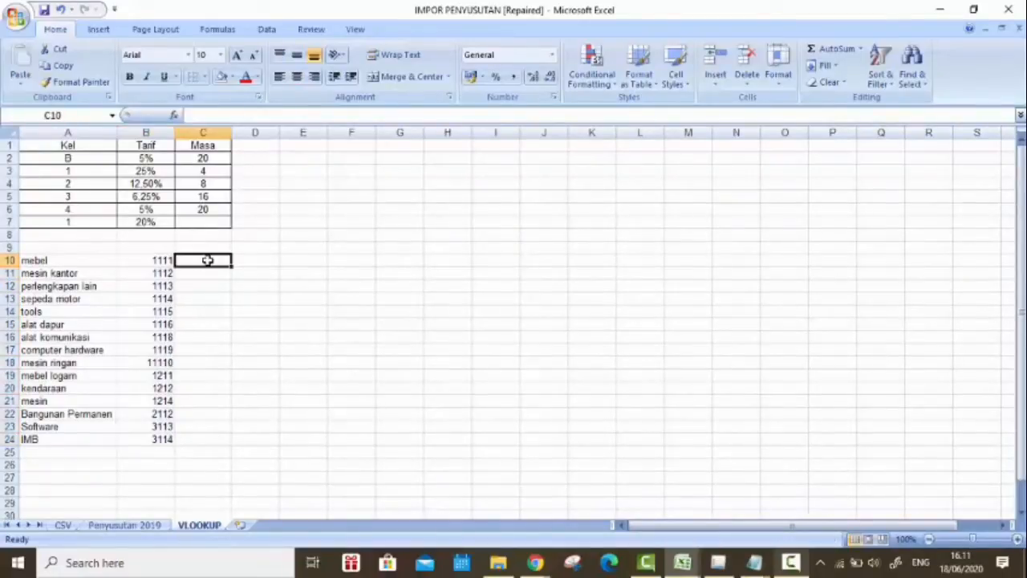
Step: Start a COUNTIF formula in C10 with the Jenis column 'Penyusutan 2019'!$I$6:$I$201 as its absolute range
{"action": "type", "text": "=co"}
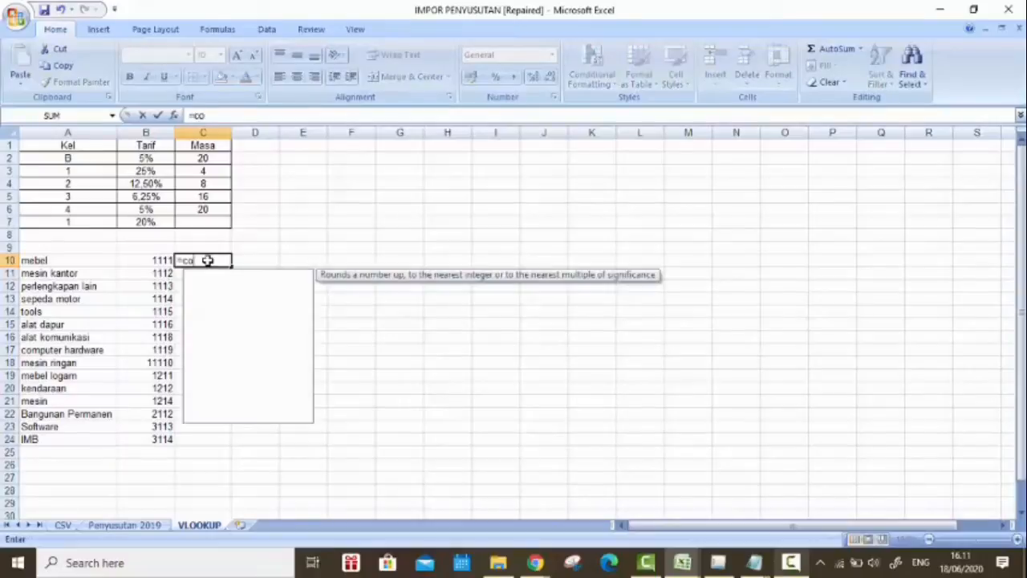
{"action": "type", "text": "untif"}
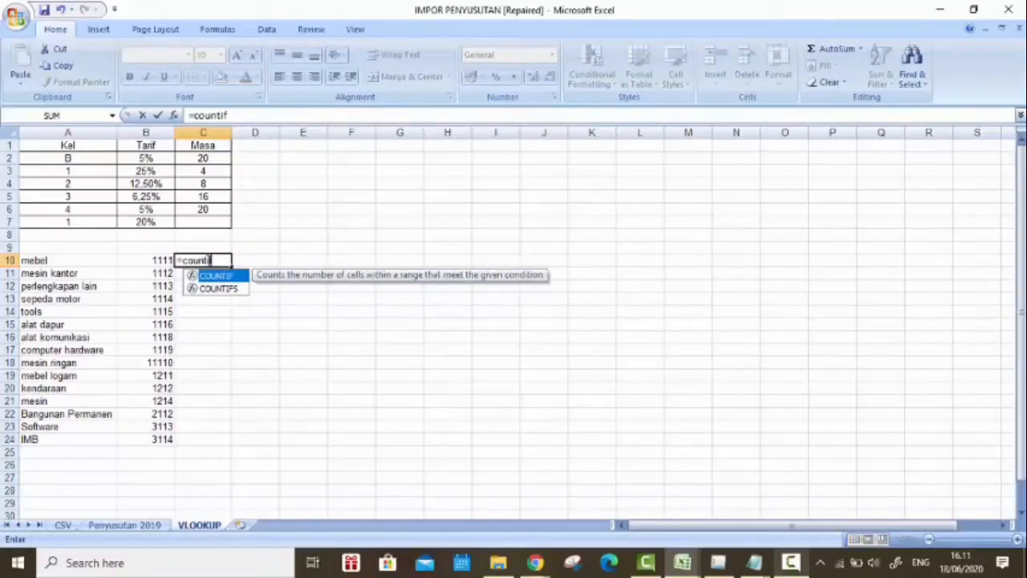
{"action": "double_click", "coordinate": [225, 277]}
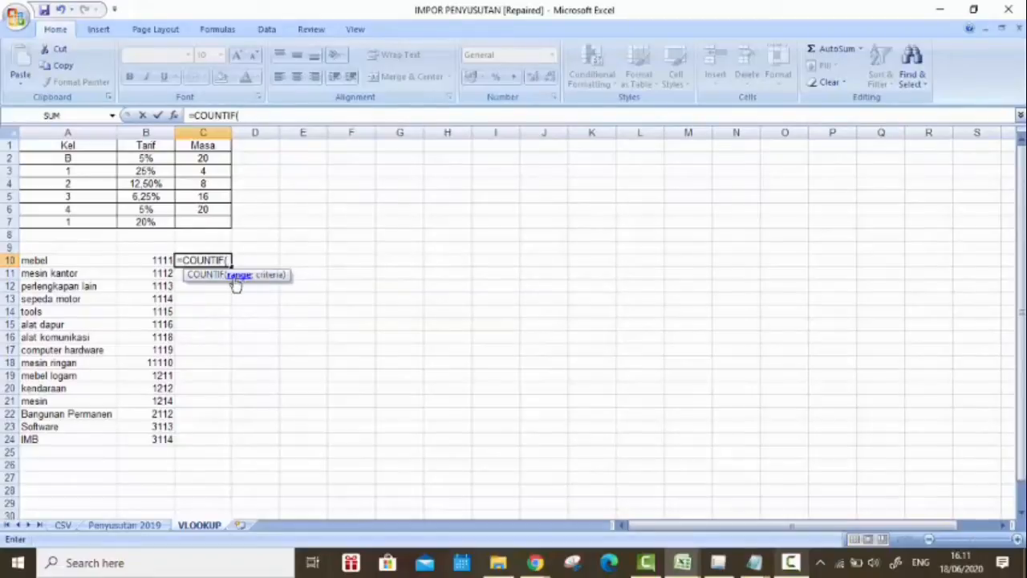
{"action": "key", "text": "ctrl+Page_Up"}
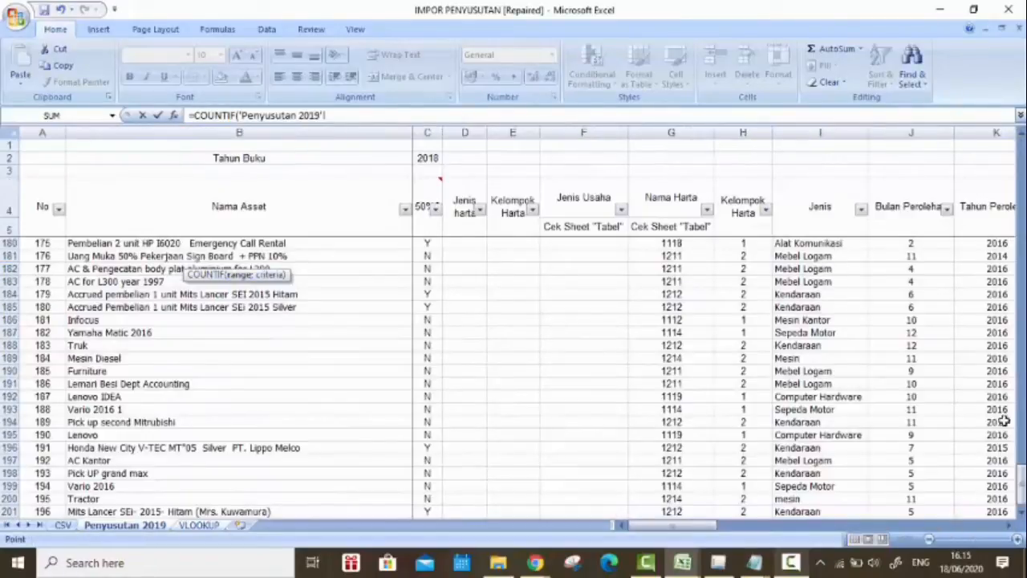
{"action": "scroll", "coordinate": [858, 241], "scroll_direction": "up", "scroll_amount": 20}
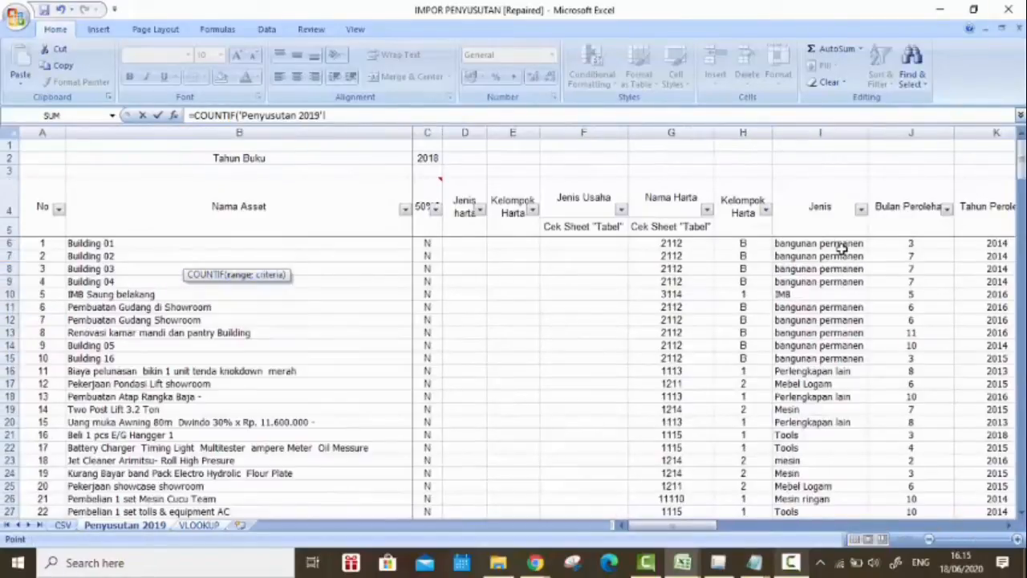
{"action": "left_click", "coordinate": [842, 245]}
{"action": "key", "text": "ctrl+shift+Down"}
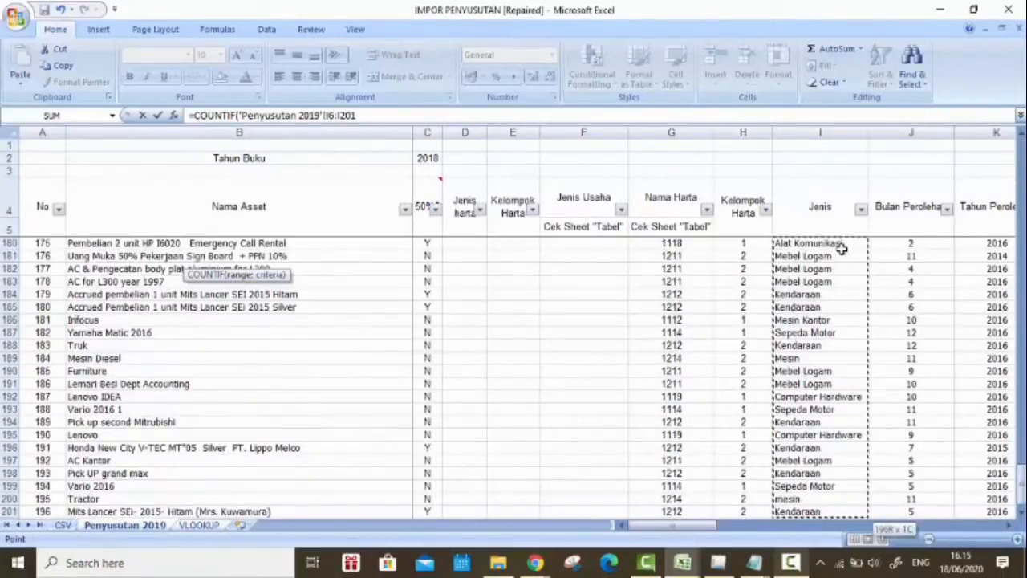
{"action": "key", "text": "F4"}
{"action": "type", "text": ";"}
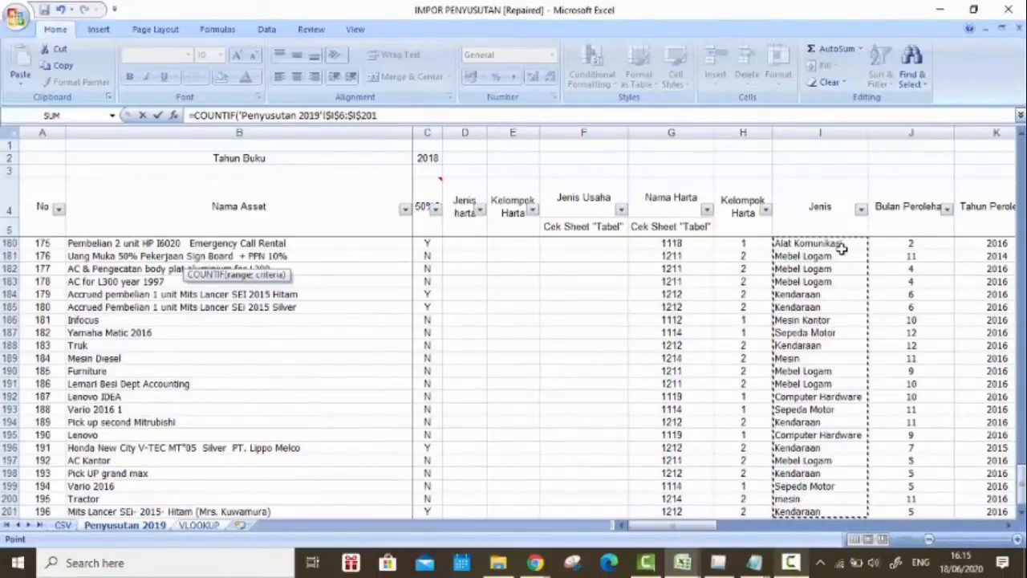
Step: Complete the C10 count with VLOOKUP!$A$10:$A$24 as absolute criteria and fill it down to C24
{"action": "left_click", "coordinate": [199, 525]}
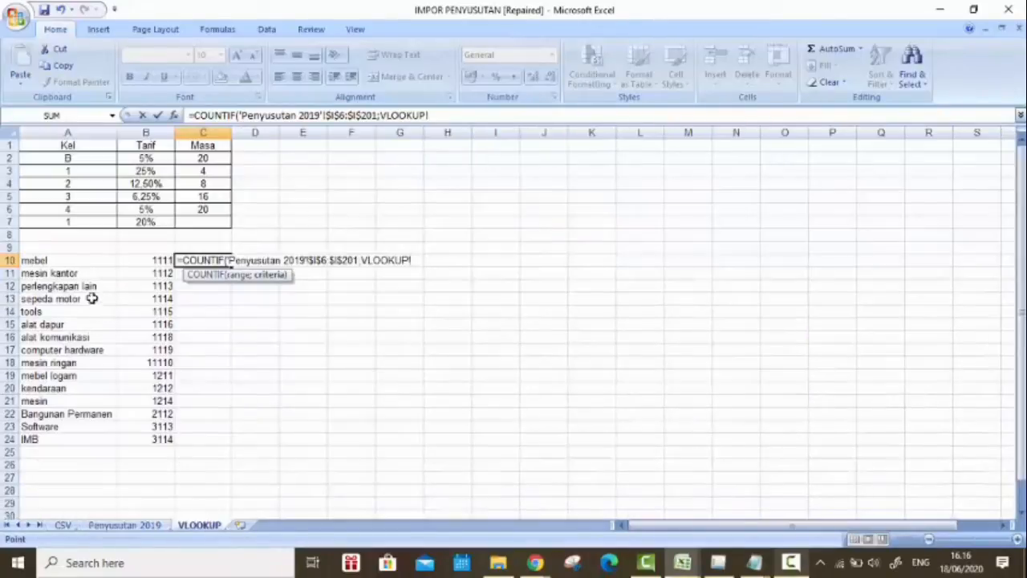
{"action": "left_click_drag", "start_coordinate": [70, 257], "coordinate": [58, 438]}
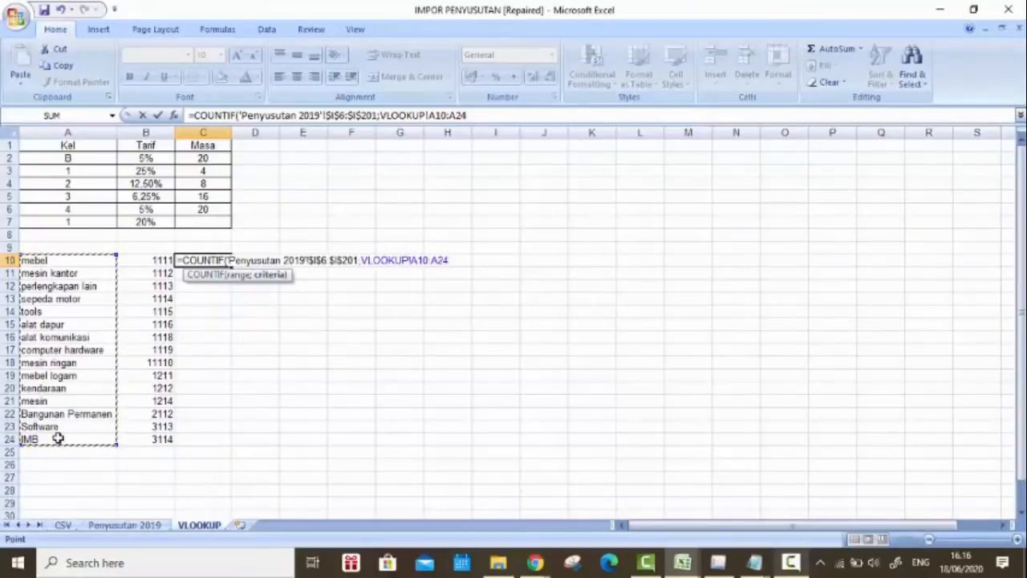
{"action": "key", "text": "F4"}
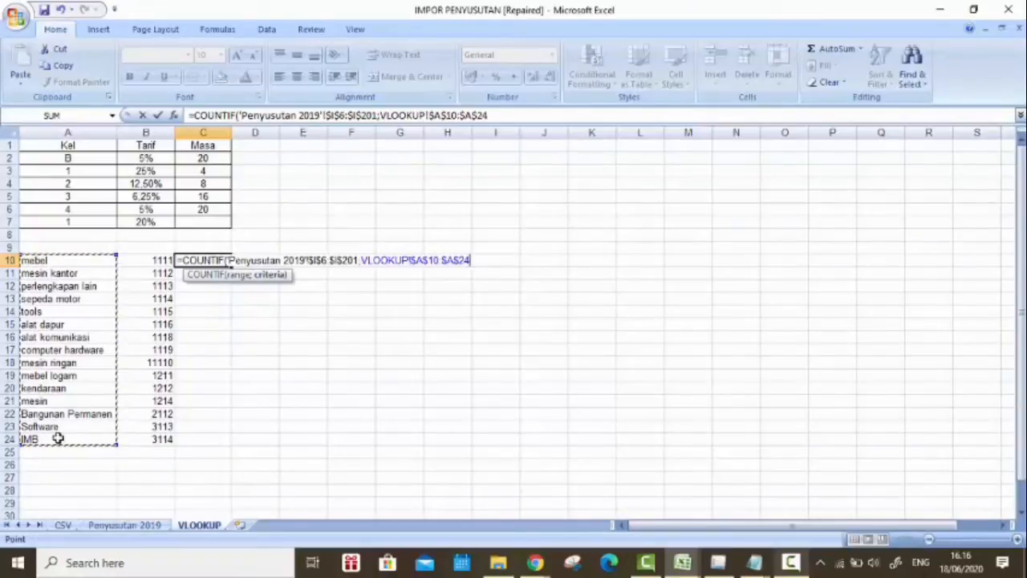
{"action": "key", "text": "Return"}
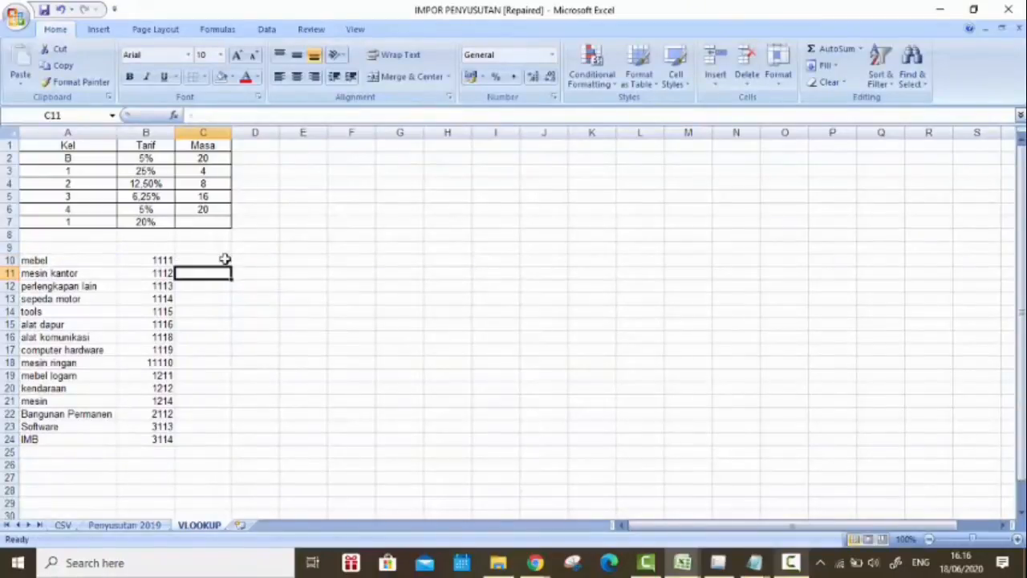
{"action": "left_click", "coordinate": [223, 261]}
{"action": "double_click", "coordinate": [231, 268]}
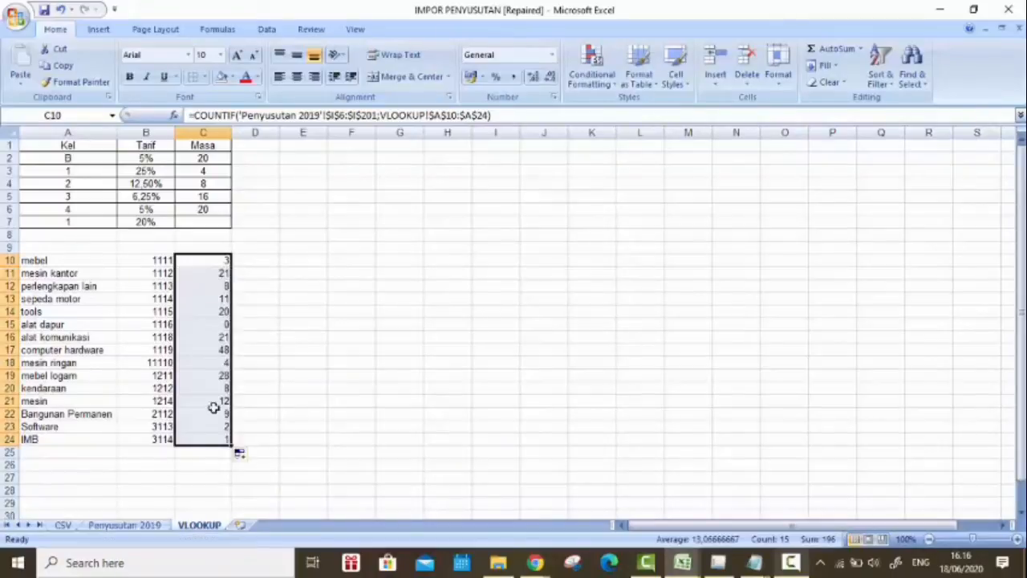
Step: Add up the asset counts C10:C24 with a SUM formula in C25
{"action": "left_click", "coordinate": [202, 451]}
{"action": "type", "text": "="}
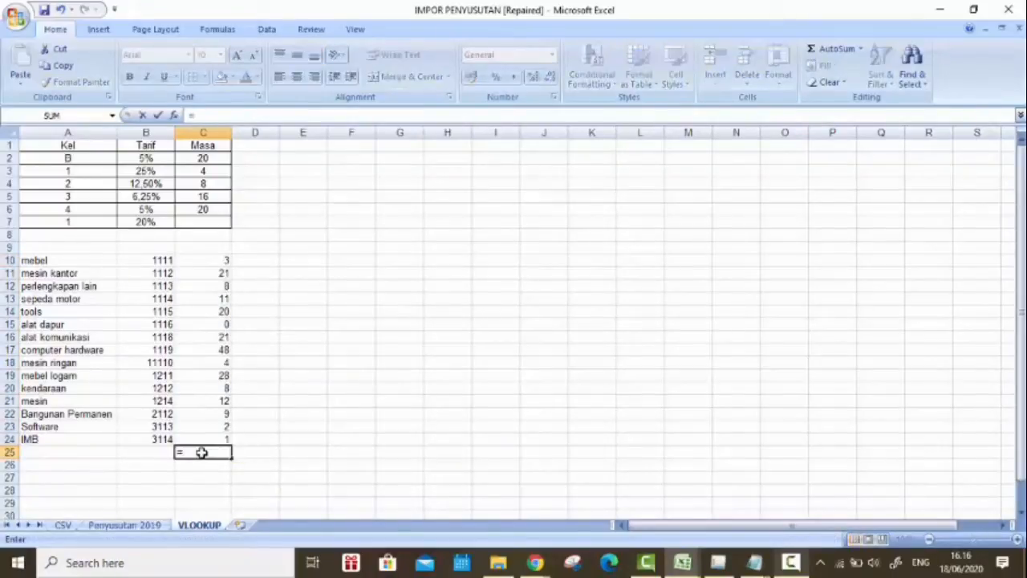
{"action": "type", "text": "sum"}
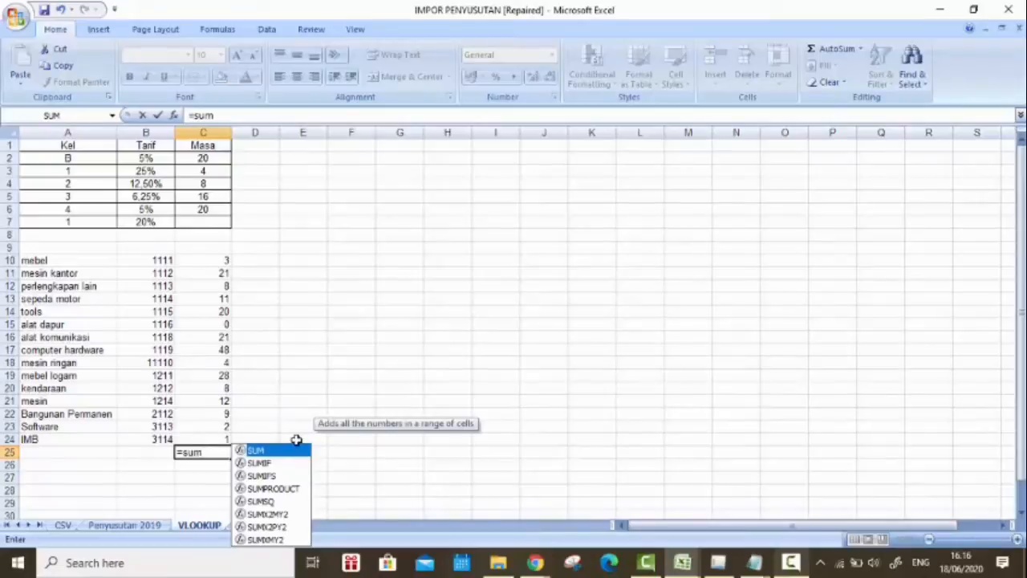
{"action": "key", "text": "Tab"}
{"action": "left_click", "coordinate": [227, 260]}
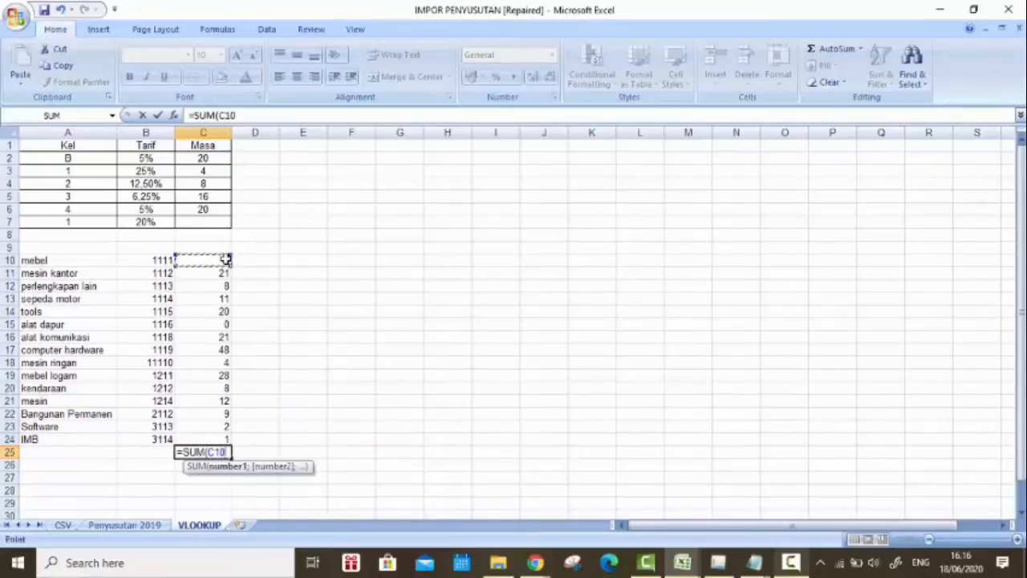
{"action": "left_click_drag", "start_coordinate": [226, 260], "coordinate": [216, 439]}
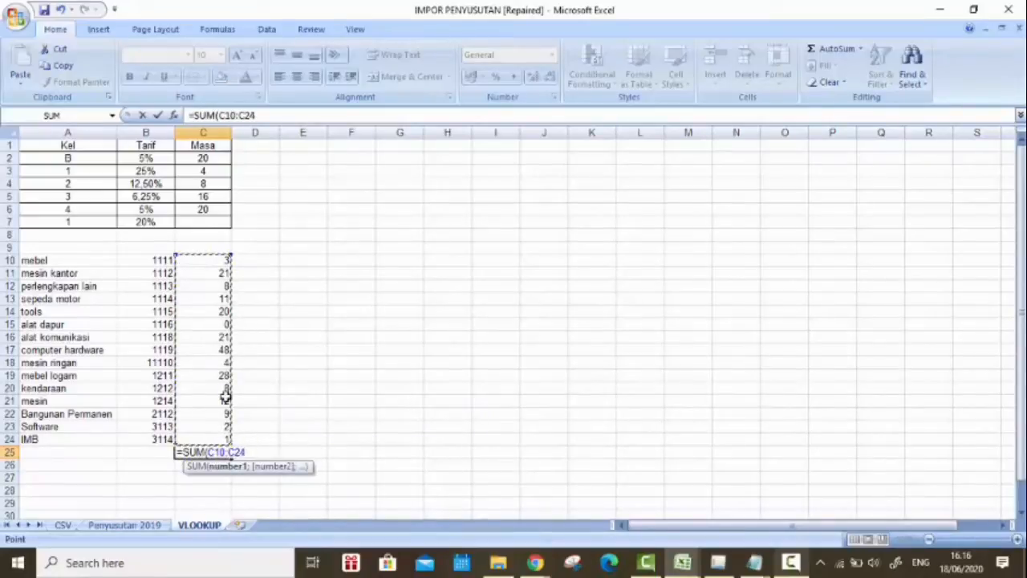
{"action": "key", "text": "Return"}
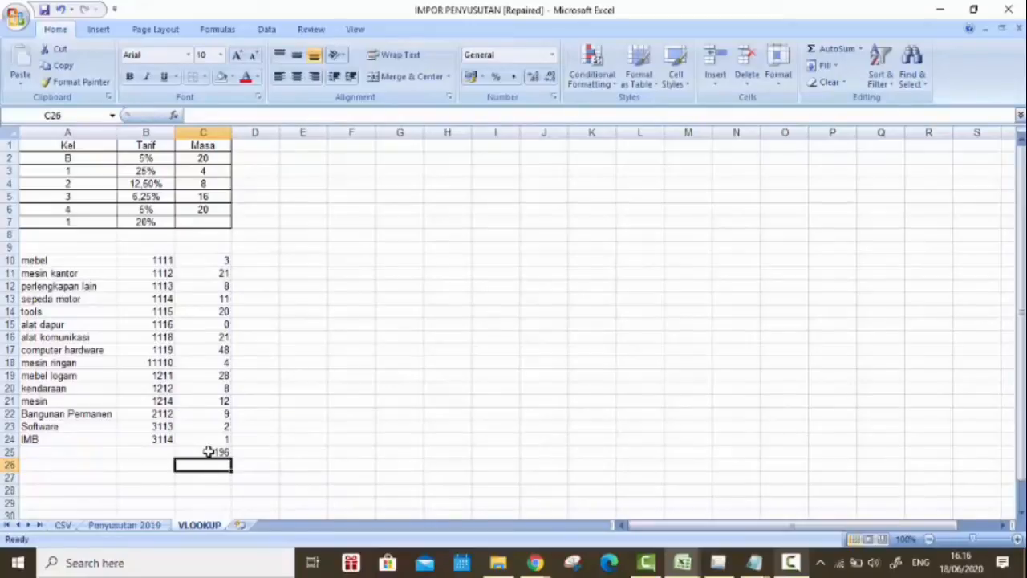
Step: Label A25 as total and compare the sum with the last asset number on the Penyusutan 2019 sheet
{"action": "left_click", "coordinate": [208, 452]}
{"action": "left_click", "coordinate": [45, 441]}
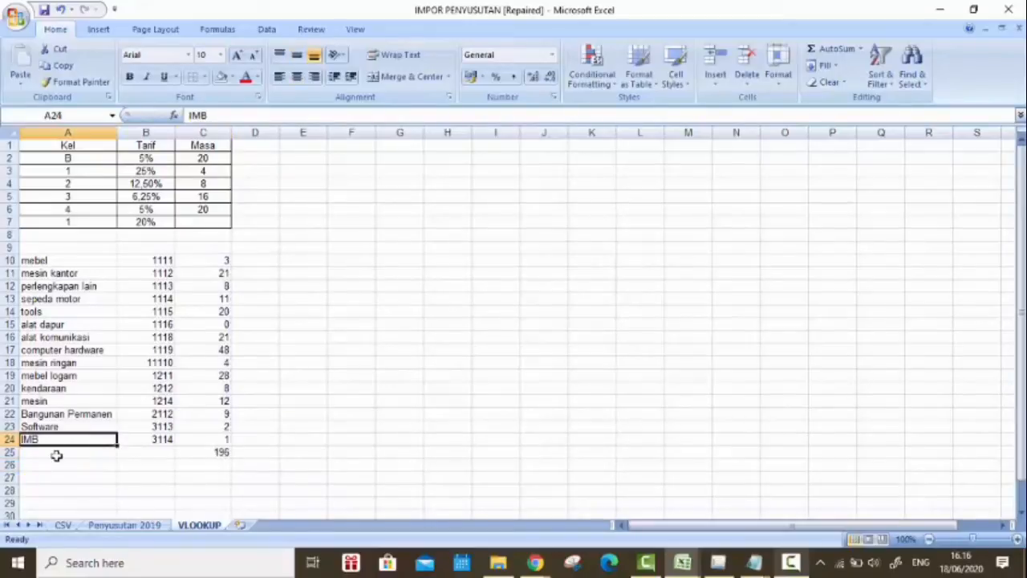
{"action": "left_click", "coordinate": [64, 454]}
{"action": "type", "text": "tot"}
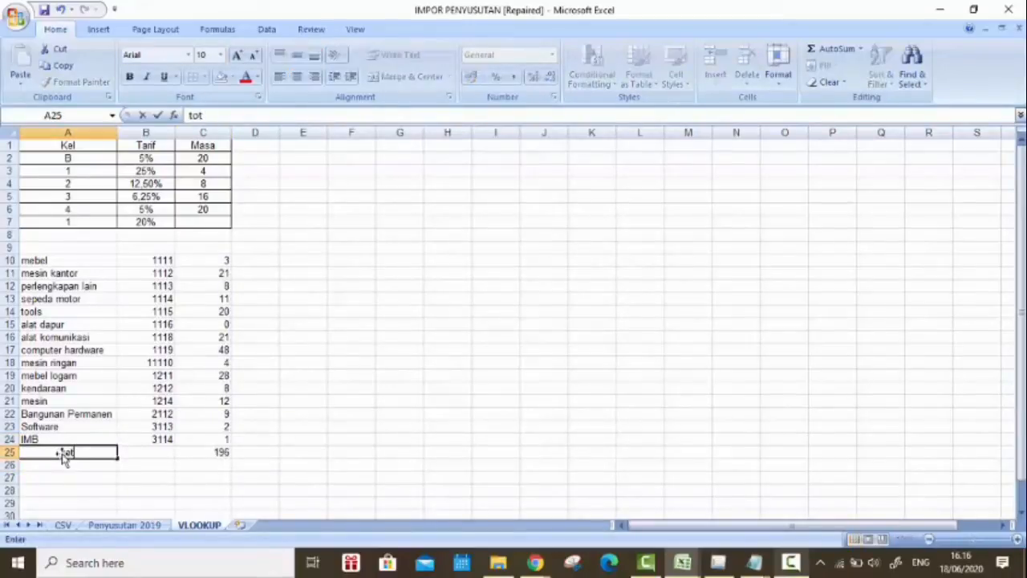
{"action": "type", "text": "al"}
{"action": "key", "text": "Return"}
{"action": "left_click", "coordinate": [124, 525]}
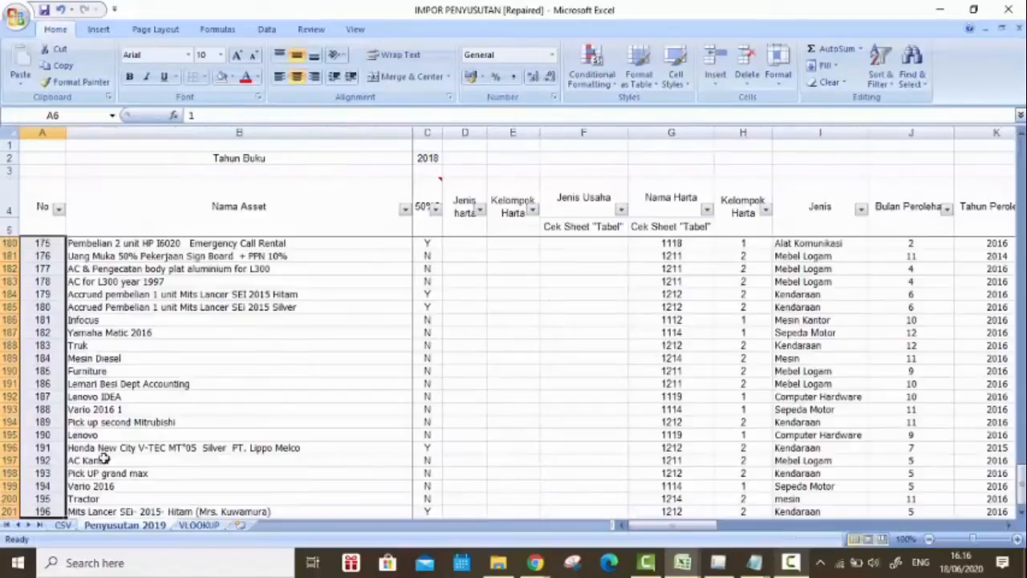
{"action": "scroll", "coordinate": [96, 465], "scroll_direction": "down", "scroll_amount": 5}
{"action": "scroll", "coordinate": [570, 329], "scroll_direction": "up", "scroll_amount": 20}
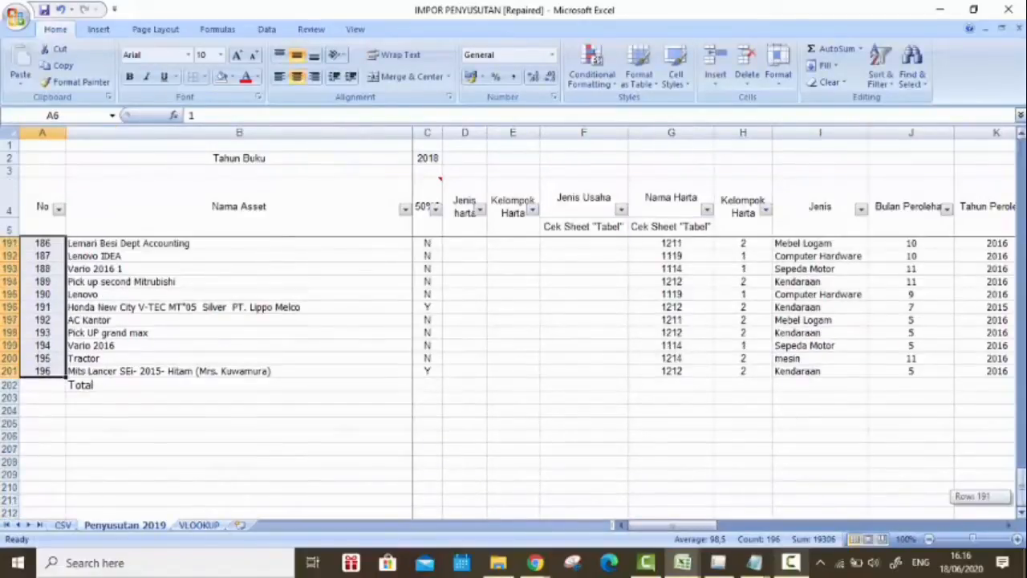
Step: Enter =MID(G6;1;3) in F6 to take the first three digits of the Nama Harta code as Jenis Usaha
{"action": "left_click", "coordinate": [578, 320]}
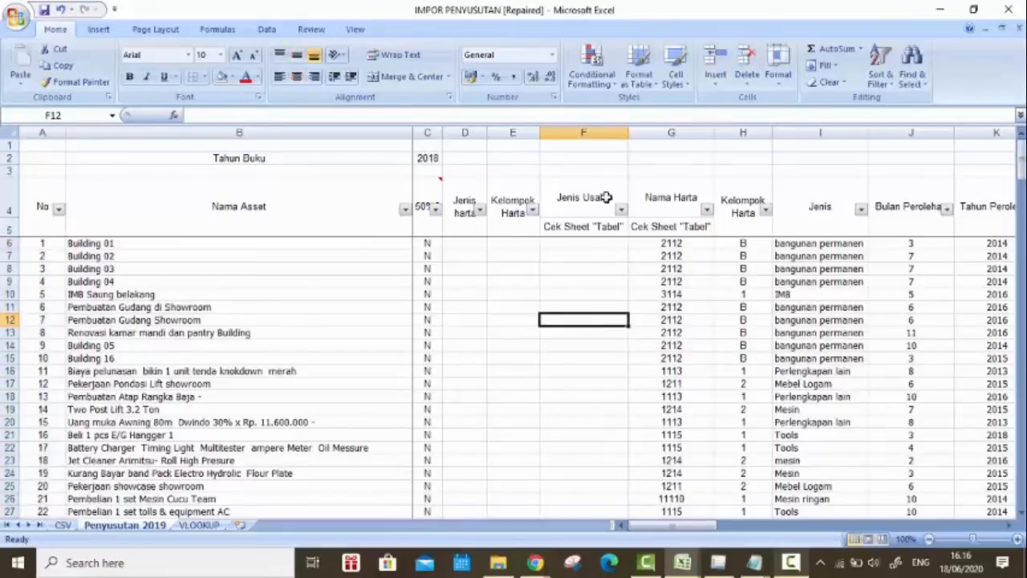
{"action": "left_click", "coordinate": [611, 244]}
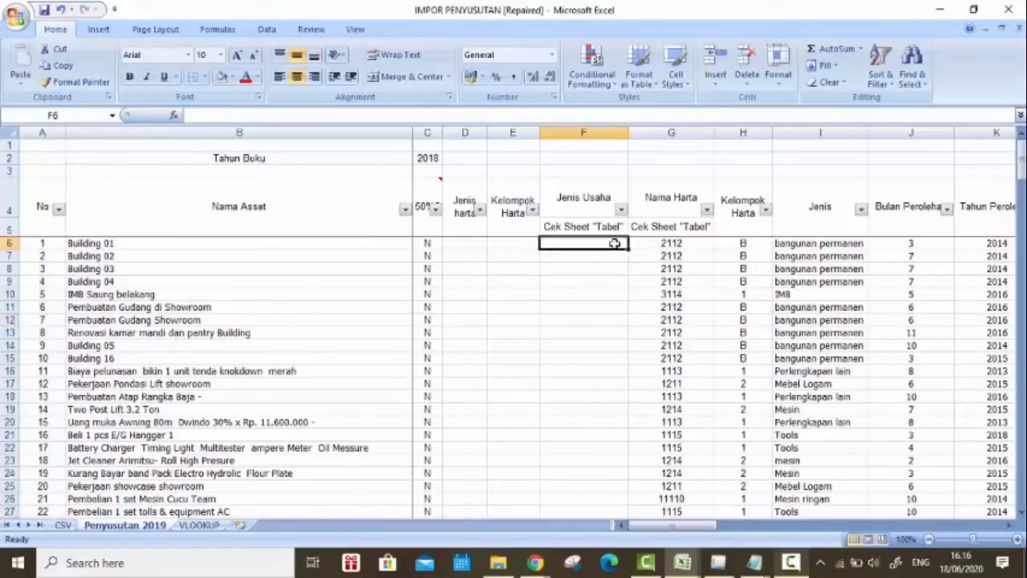
{"action": "type", "text": "=mid"}
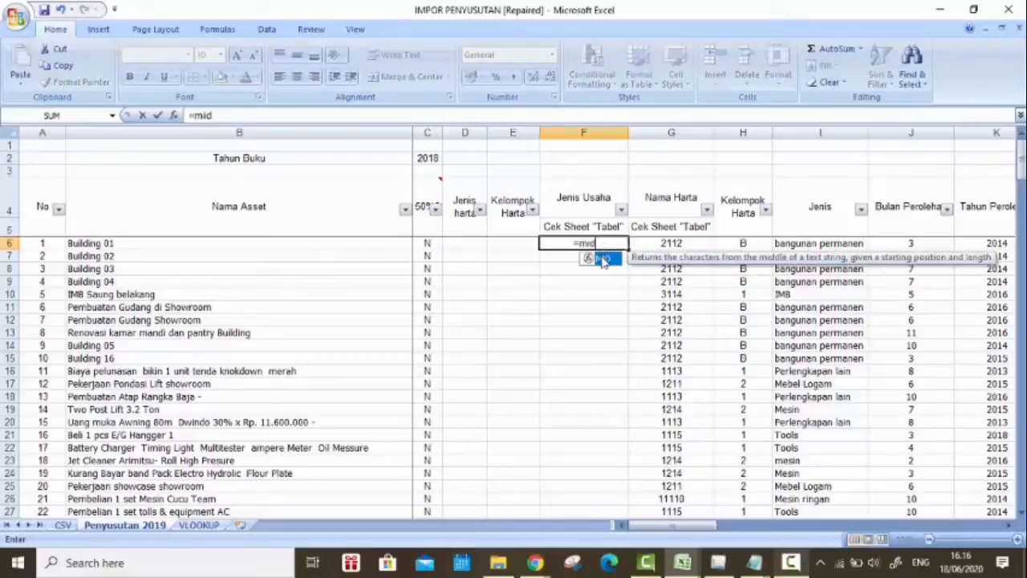
{"action": "double_click", "coordinate": [602, 259]}
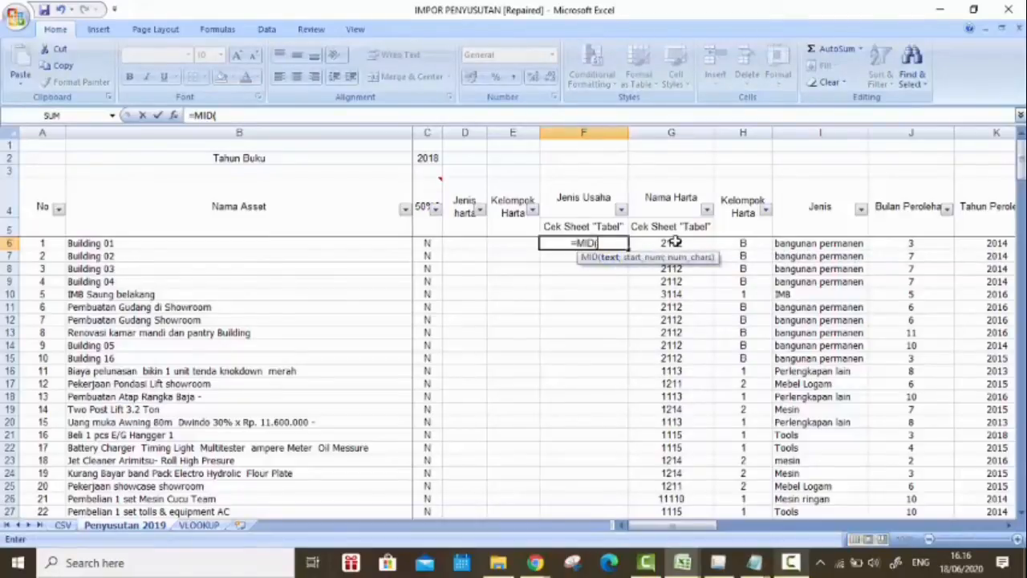
{"action": "left_click", "coordinate": [699, 242]}
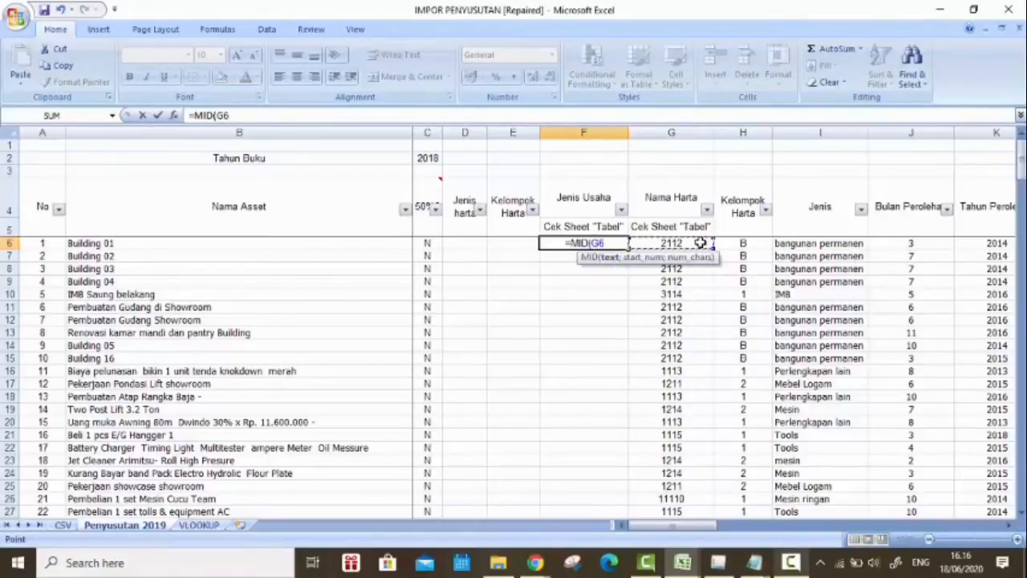
{"action": "type", "text": ";"}
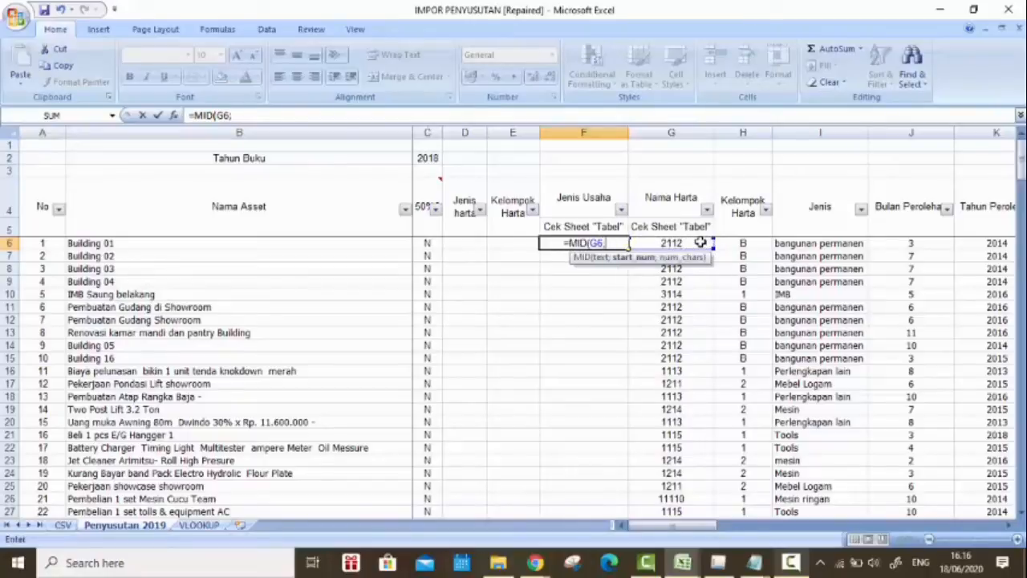
{"action": "type", "text": "1"}
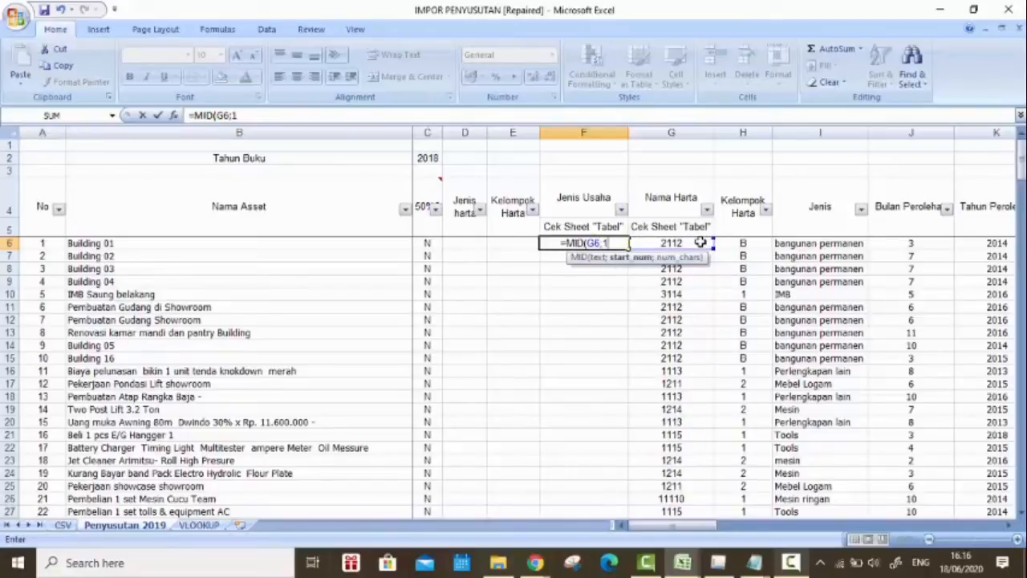
{"action": "type", "text": ";"}
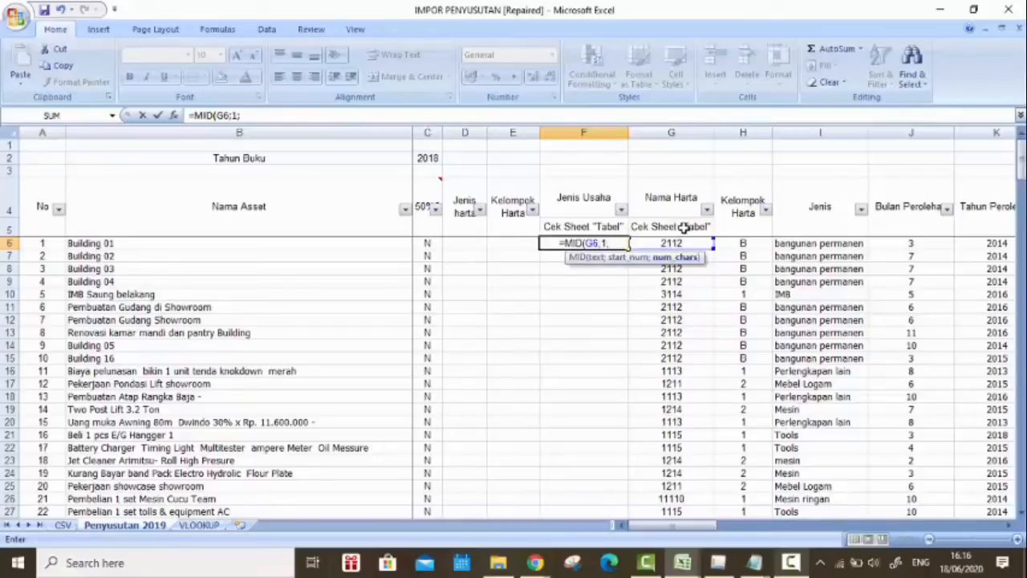
{"action": "type", "text": "3)"}
{"action": "key", "text": "Return"}
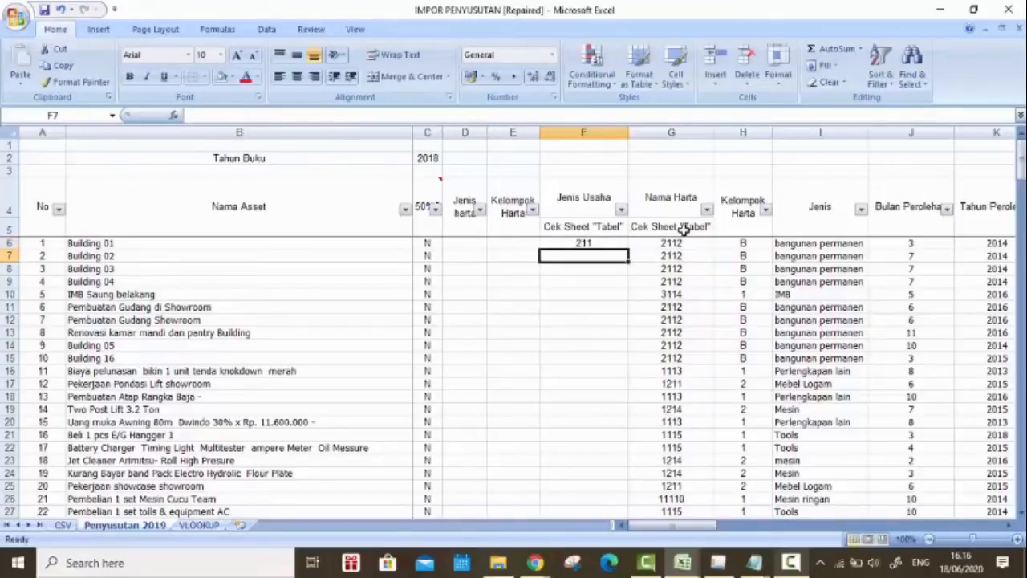
Step: Fill the F6 MID formula down the Jenis Usaha column and check the filled rows
{"action": "left_click", "coordinate": [618, 245]}
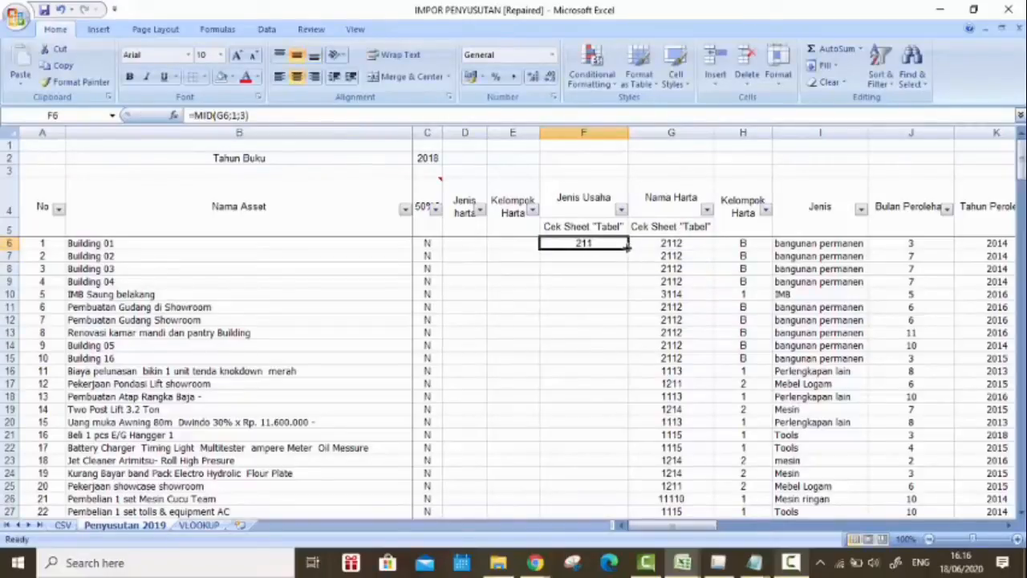
{"action": "double_click", "coordinate": [627, 247]}
{"action": "left_click_drag", "start_coordinate": [1021, 162], "coordinate": [391, 195]}
Step: Enter =MID(F6;1;2) in E6 to derive Kelompok Harta from Jenis Usaha, and fill it down the column
{"action": "left_click", "coordinate": [534, 243]}
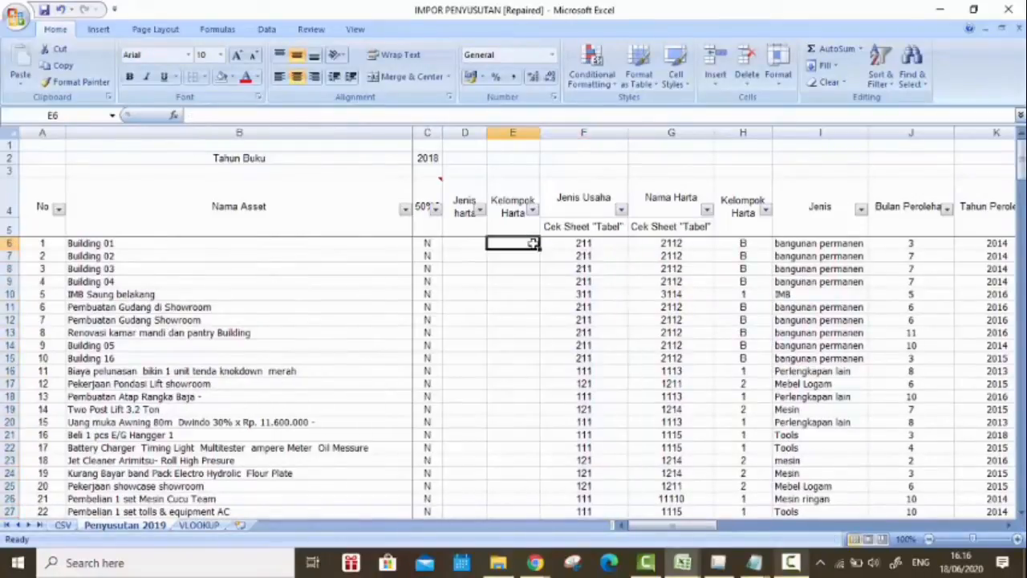
{"action": "type", "text": "=mid"}
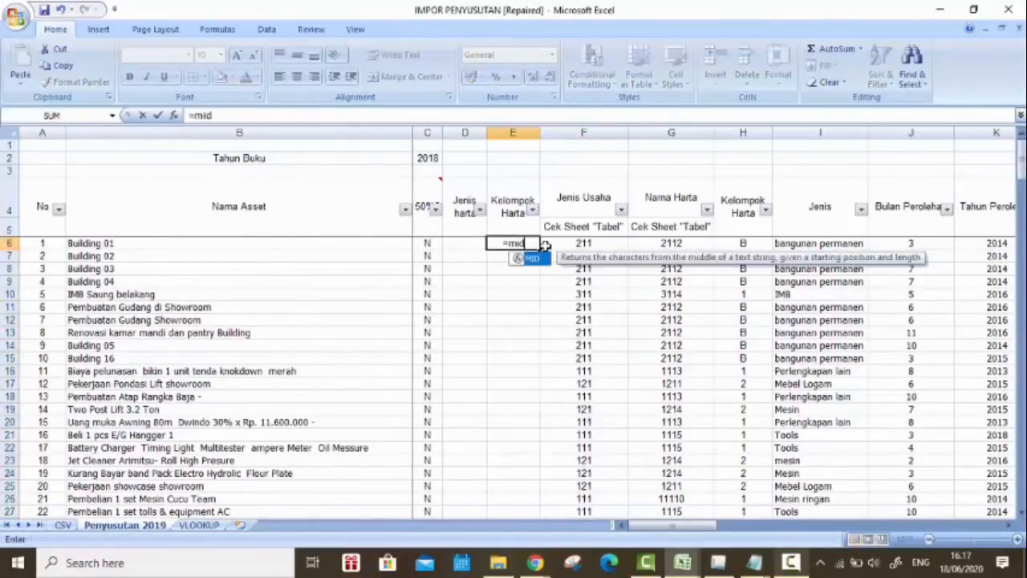
{"action": "double_click", "coordinate": [544, 262]}
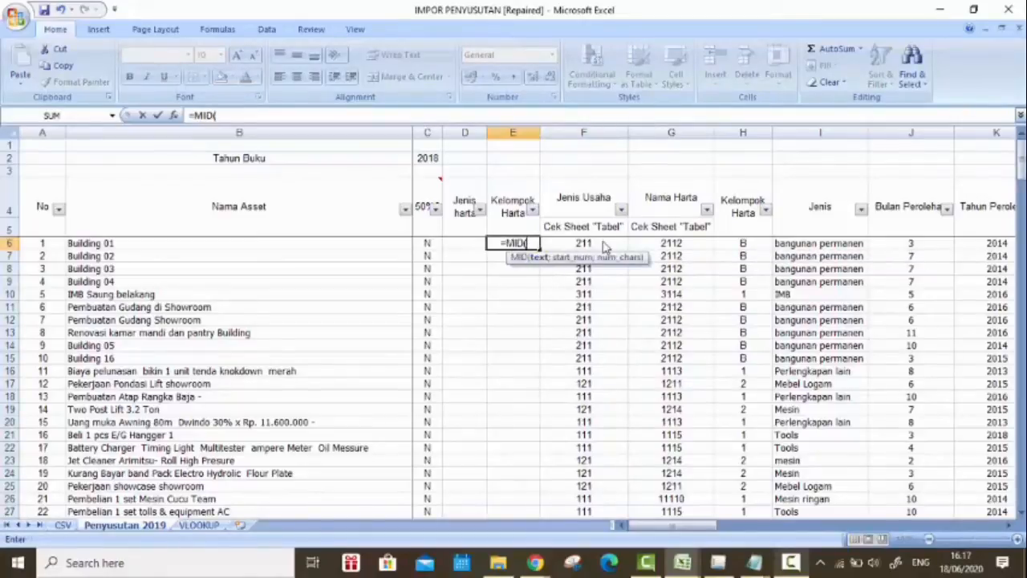
{"action": "left_click", "coordinate": [602, 243]}
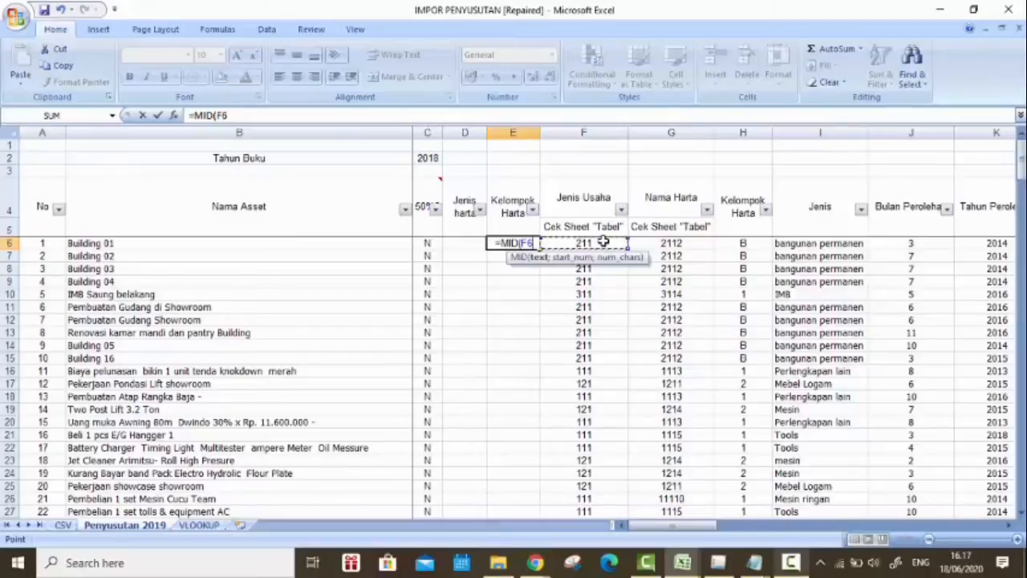
{"action": "type", "text": ";"}
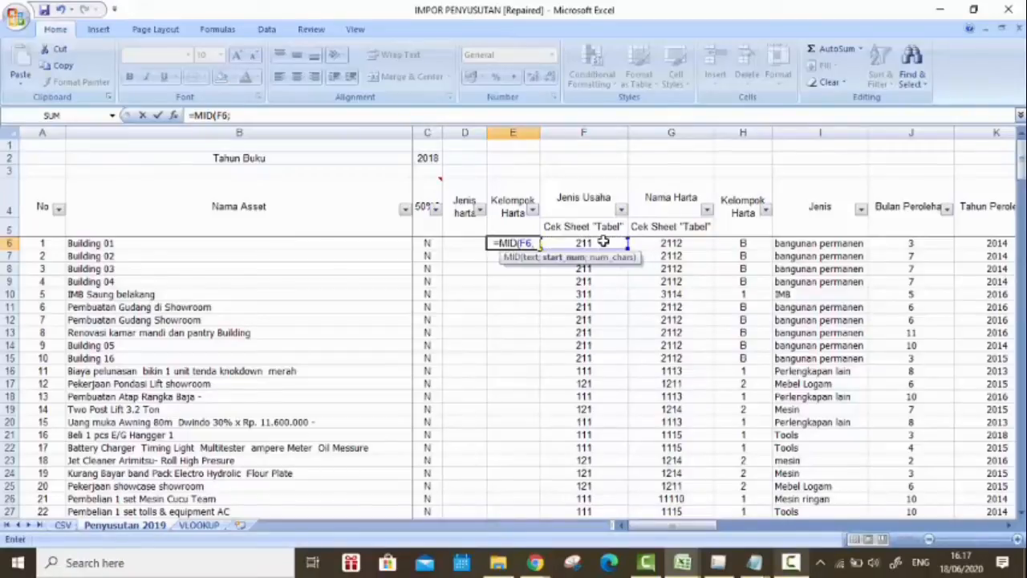
{"action": "type", "text": "1"}
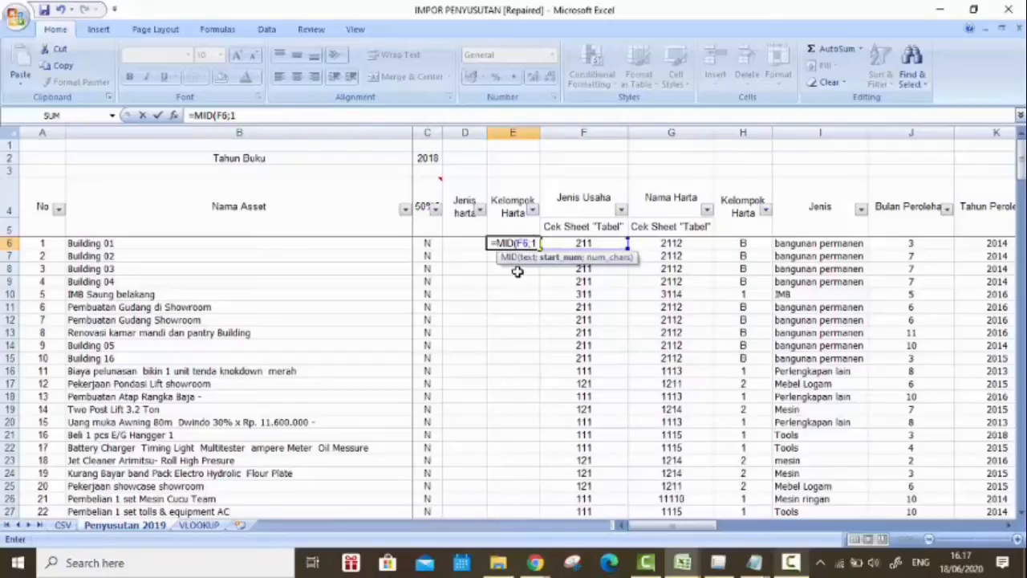
{"action": "type", "text": ";"}
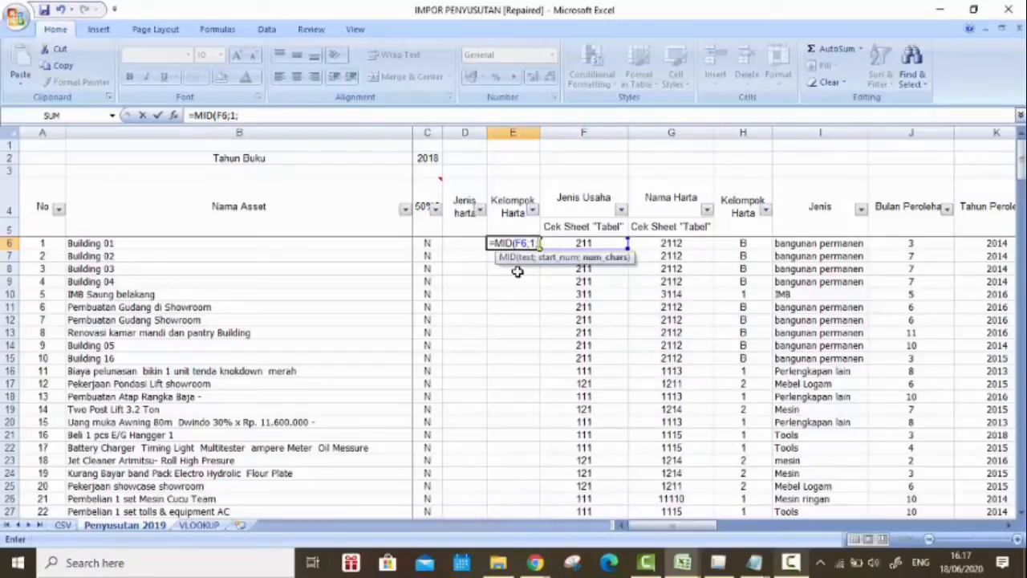
{"action": "type", "text": "2)"}
{"action": "key", "text": "ctrl+Return"}
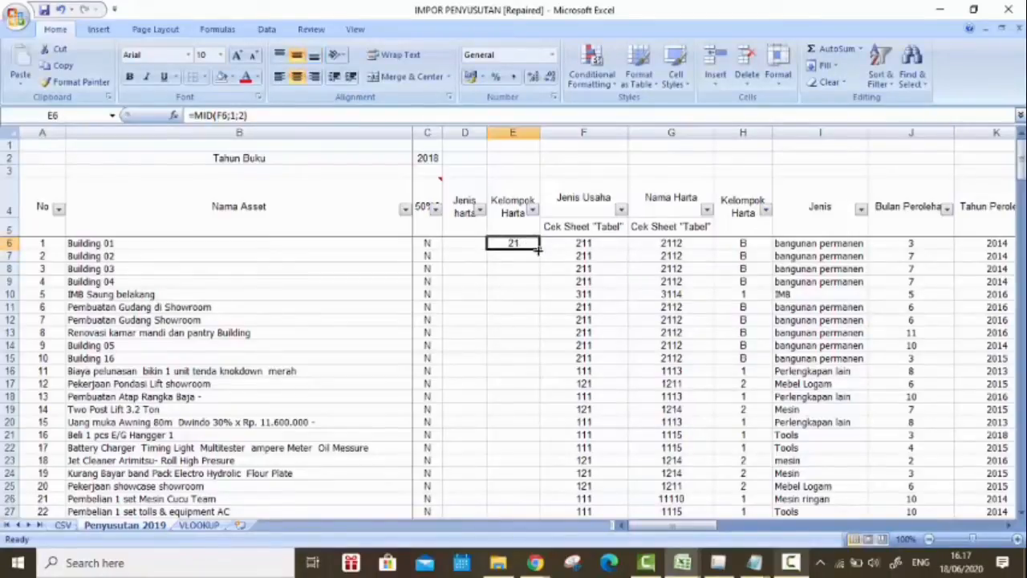
{"action": "double_click", "coordinate": [538, 250]}
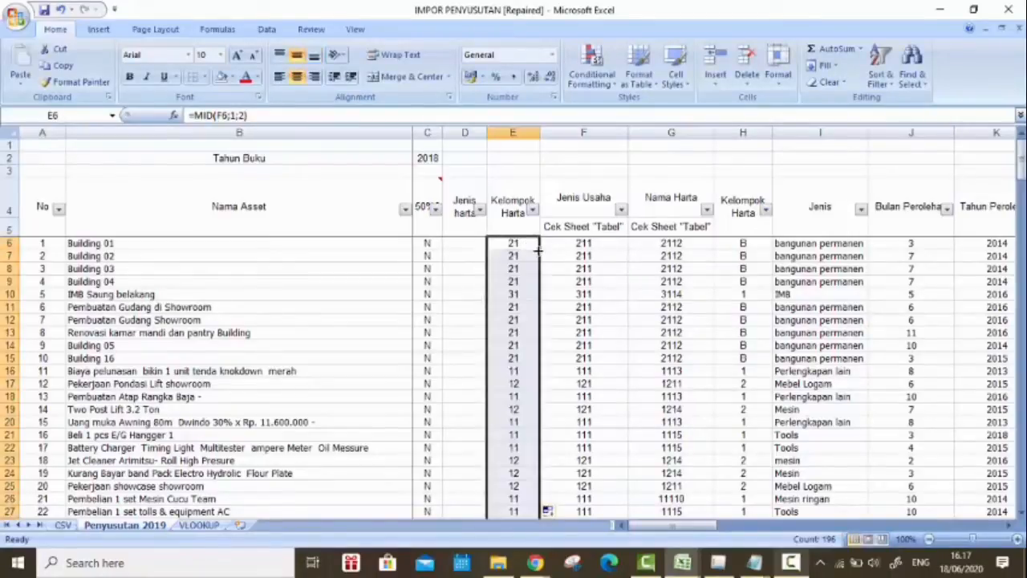
Step: Enter =LEFT(E6;10) in D6 to derive Jenis harta from the Kelompok Harta code
{"action": "left_click", "coordinate": [477, 243]}
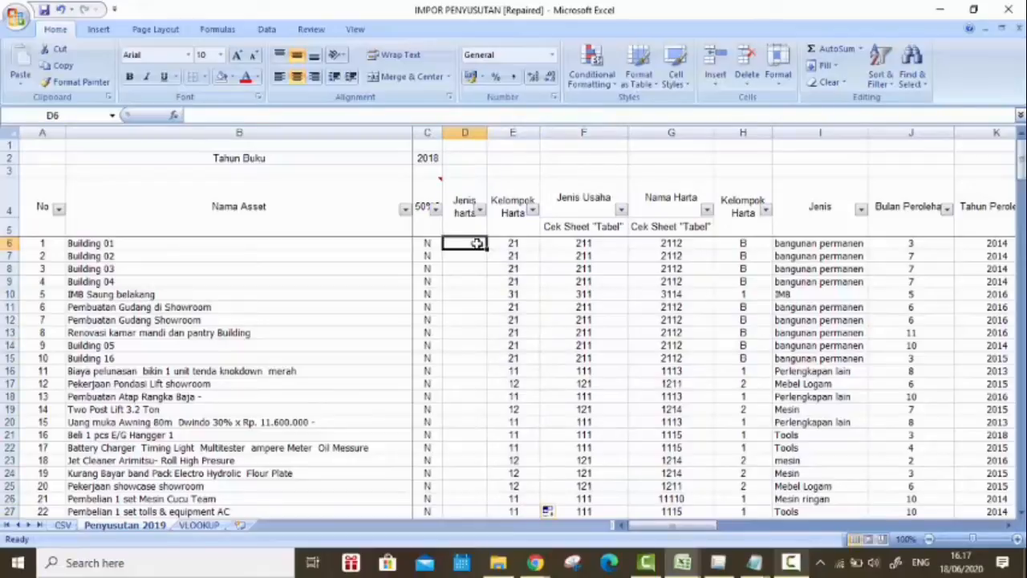
{"action": "type", "text": "="}
{"action": "key", "text": "BackSpace"}
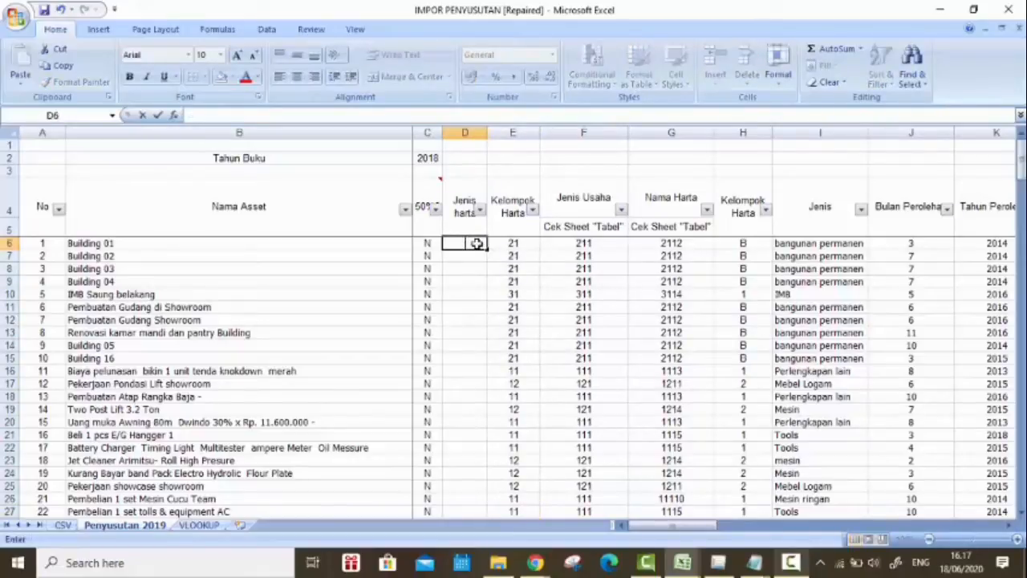
{"action": "type", "text": "=les"}
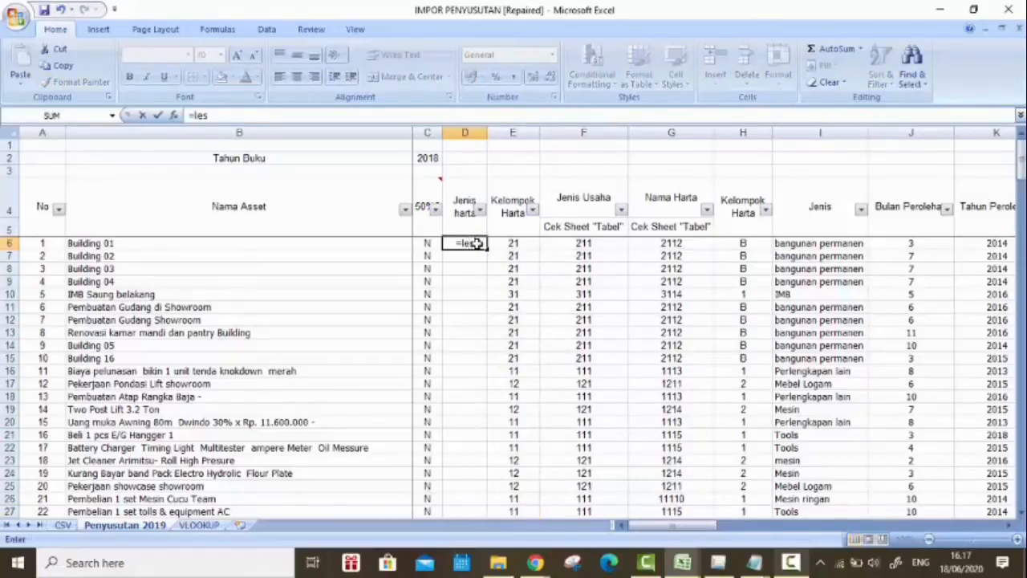
{"action": "key", "text": "BackSpace"}
{"action": "type", "text": "f"}
{"action": "key", "text": "Tab"}
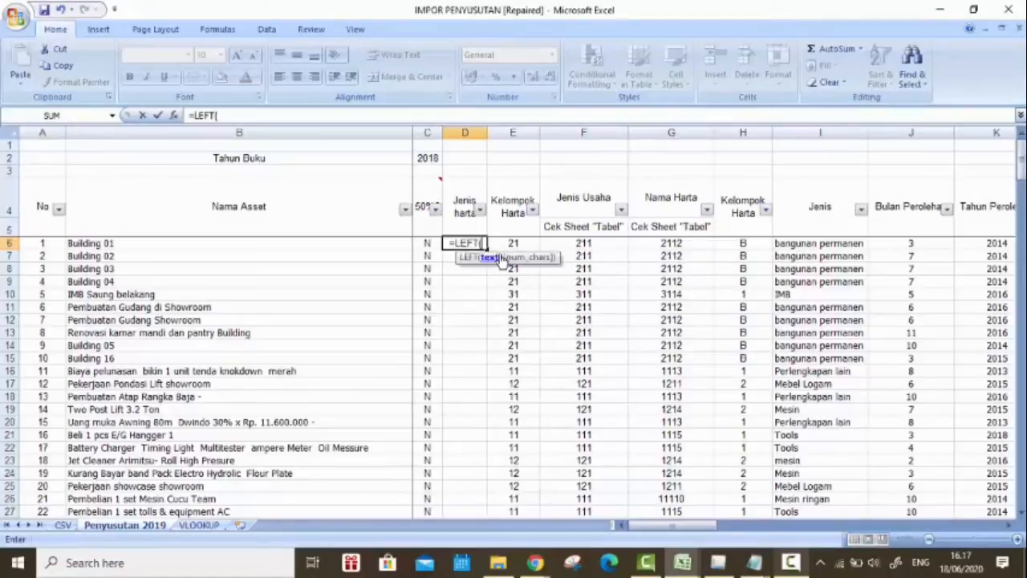
{"action": "left_click", "coordinate": [513, 242]}
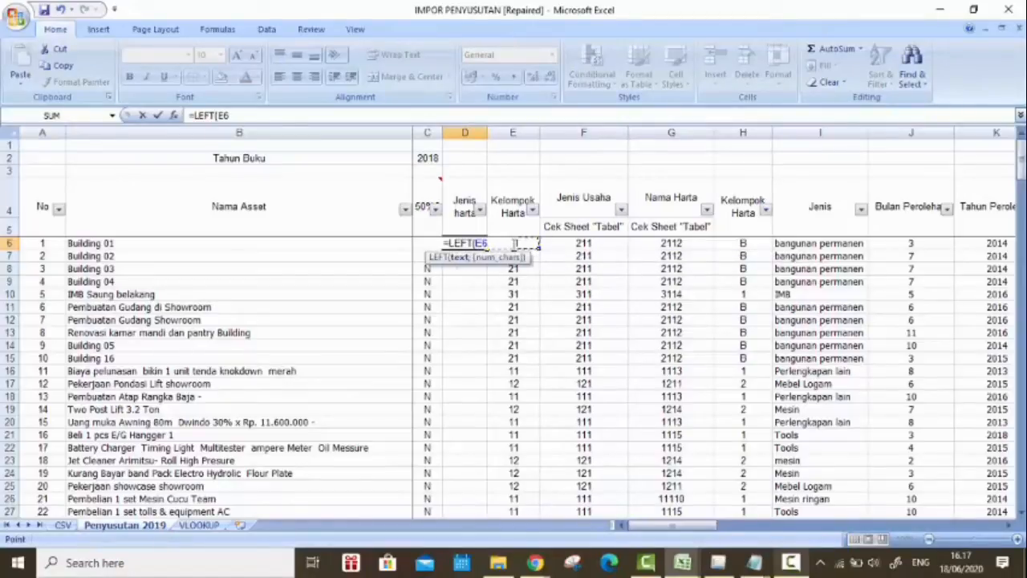
{"action": "type", "text": ";"}
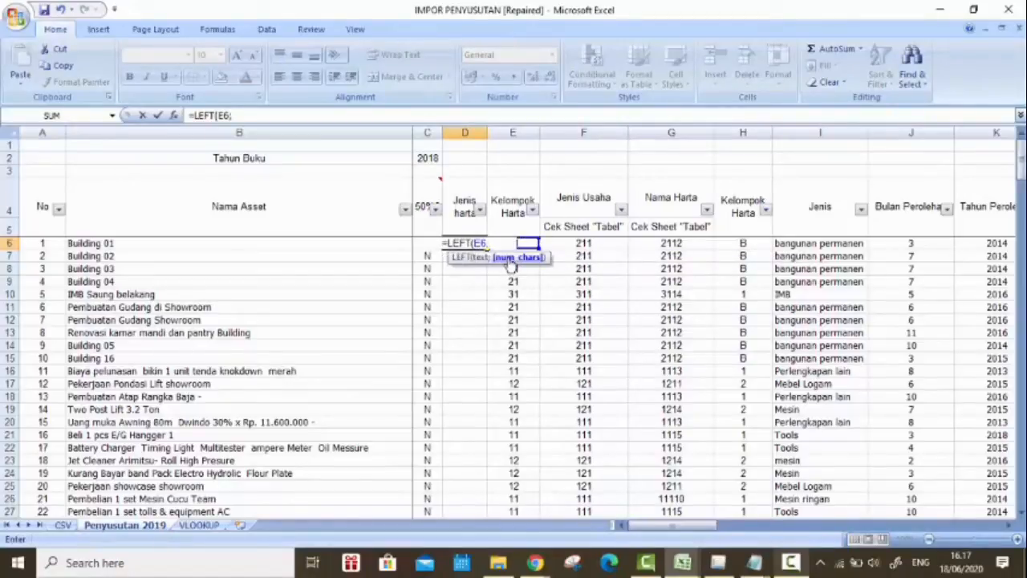
{"action": "type", "text": "1"}
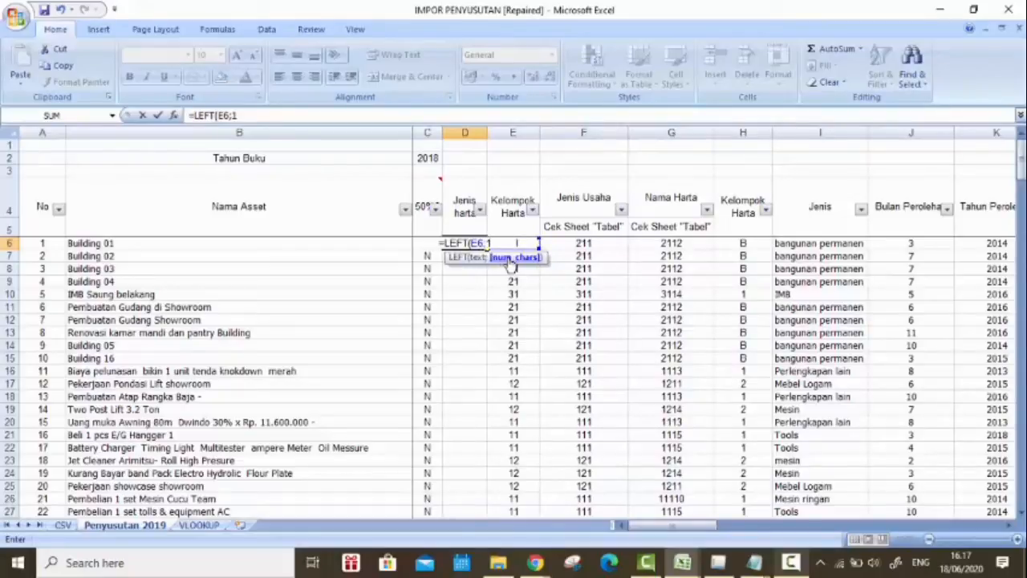
{"action": "type", "text": "0"}
{"action": "key", "text": "Return"}
Step: Correct the number of characters in the D6 LEFT formula to 1, giving =LEFT(E6;1)
{"action": "left_click", "coordinate": [480, 244]}
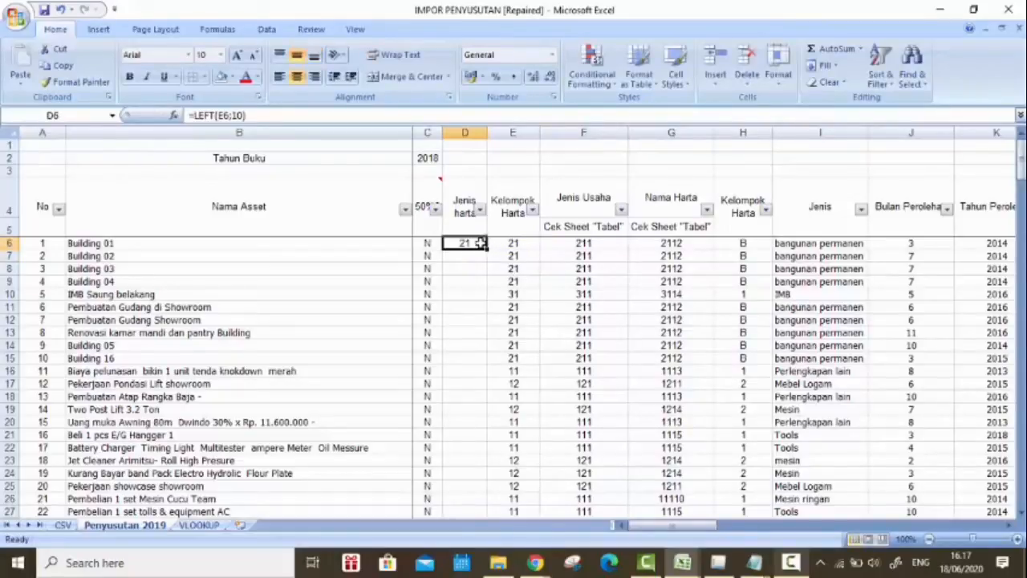
{"action": "double_click", "coordinate": [479, 243]}
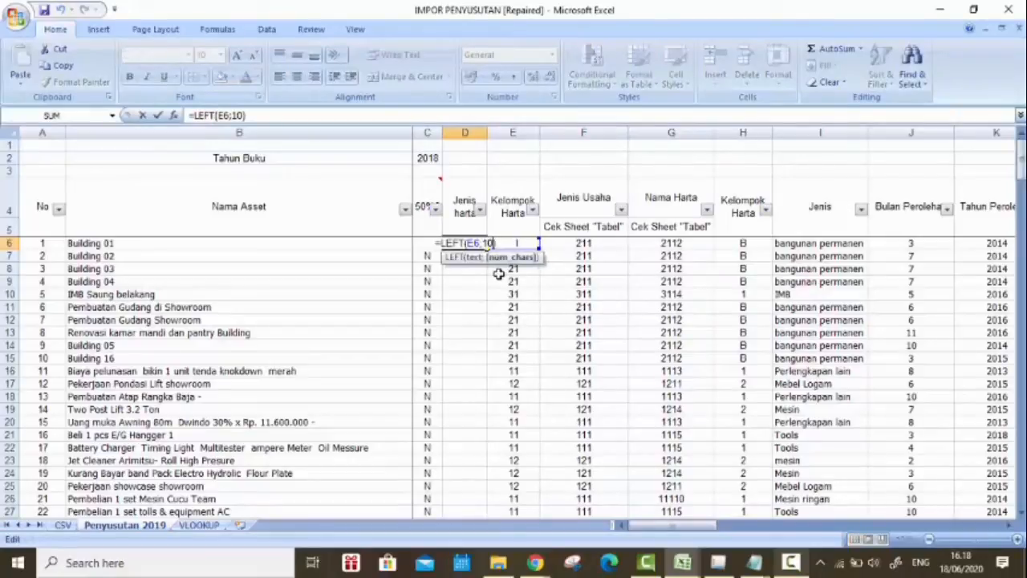
{"action": "key", "text": "BackSpace"}
{"action": "key", "text": "Return"}
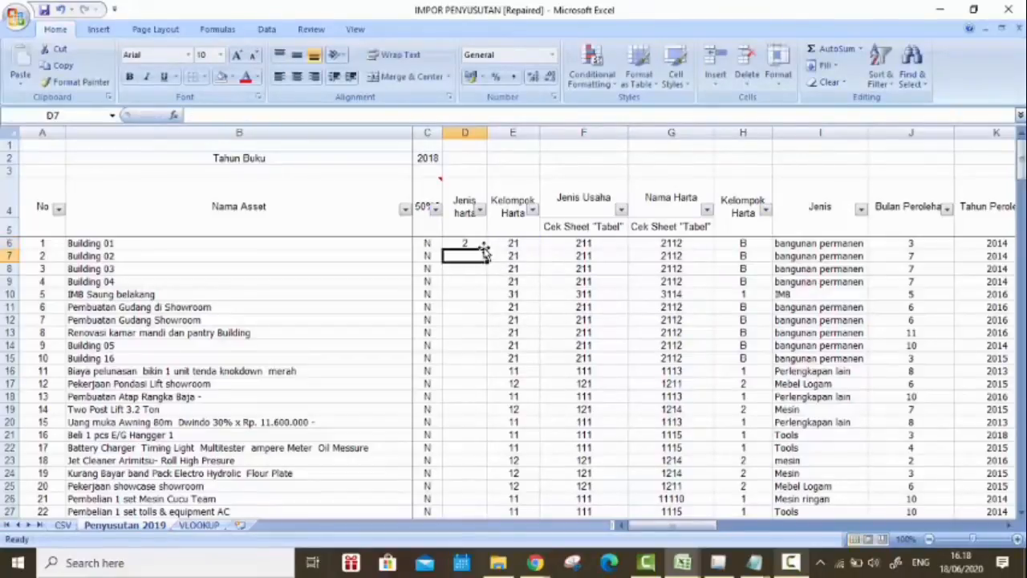
Step: Fill the D6 LEFT formula down the Jenis harta column and check the filled rows
{"action": "left_click", "coordinate": [480, 244]}
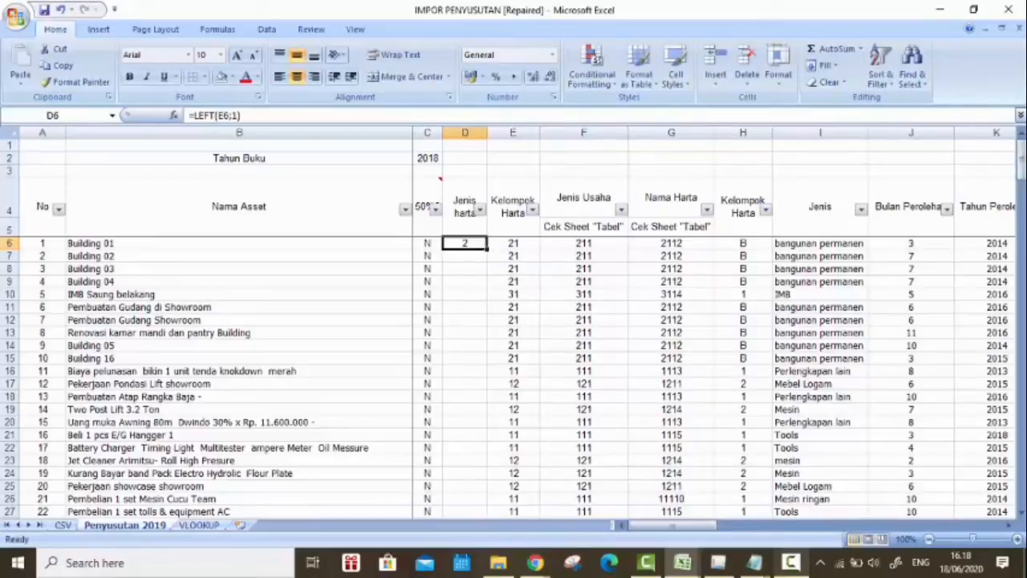
{"action": "double_click", "coordinate": [486, 249]}
{"action": "left_click_drag", "start_coordinate": [1021, 164], "coordinate": [1022, 343]}
{"action": "left_click_drag", "start_coordinate": [1022, 139], "coordinate": [1021, 135]}
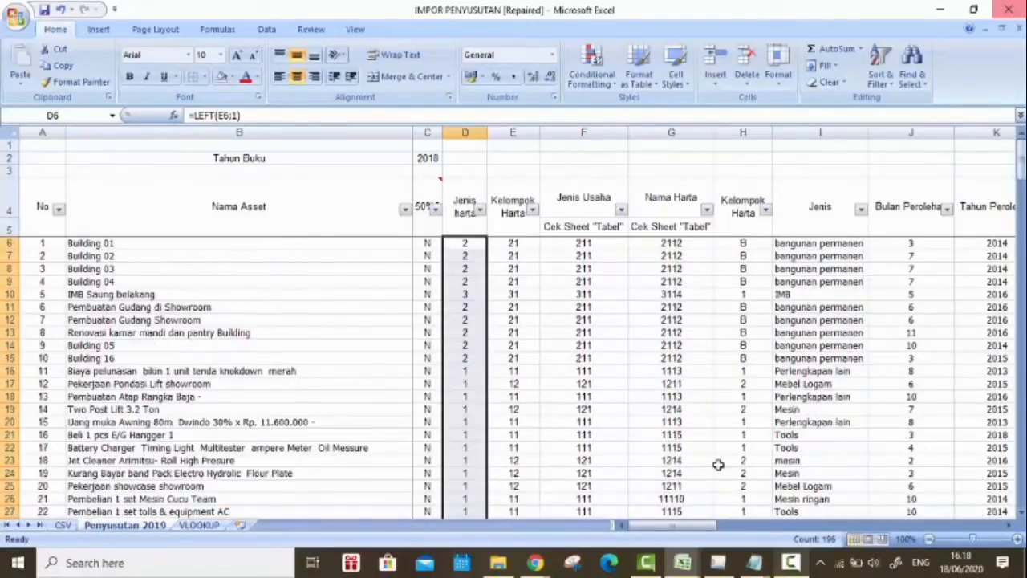
{"action": "left_click", "coordinate": [530, 393]}
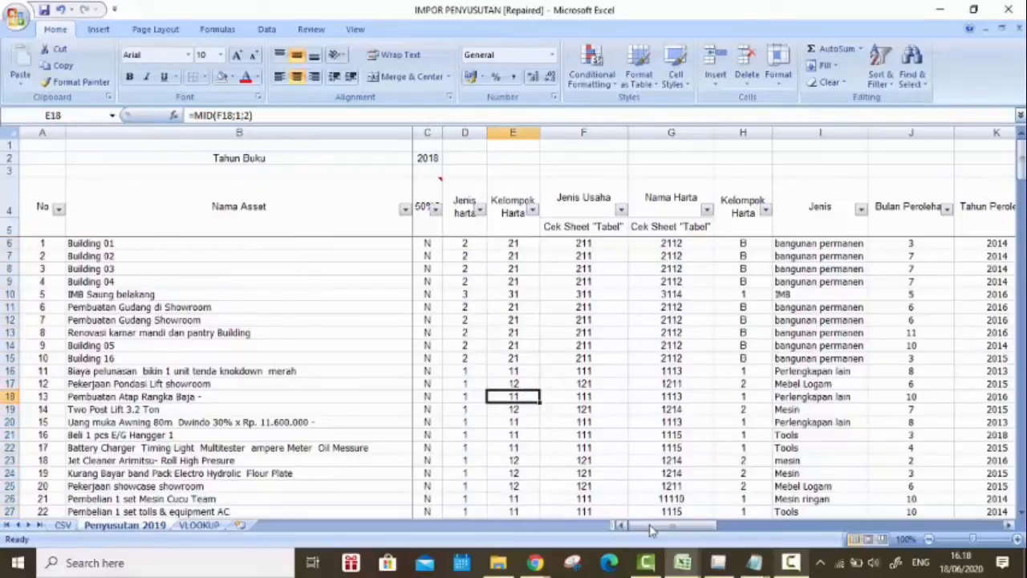
Step: Review the Penyusutan Pertahun column and the year and value formulas under Nilai Sisa s/d 2017 in V5 and V6
{"action": "left_click_drag", "start_coordinate": [690, 526], "coordinate": [901, 523]}
{"action": "left_click_drag", "start_coordinate": [900, 523], "coordinate": [884, 536]}
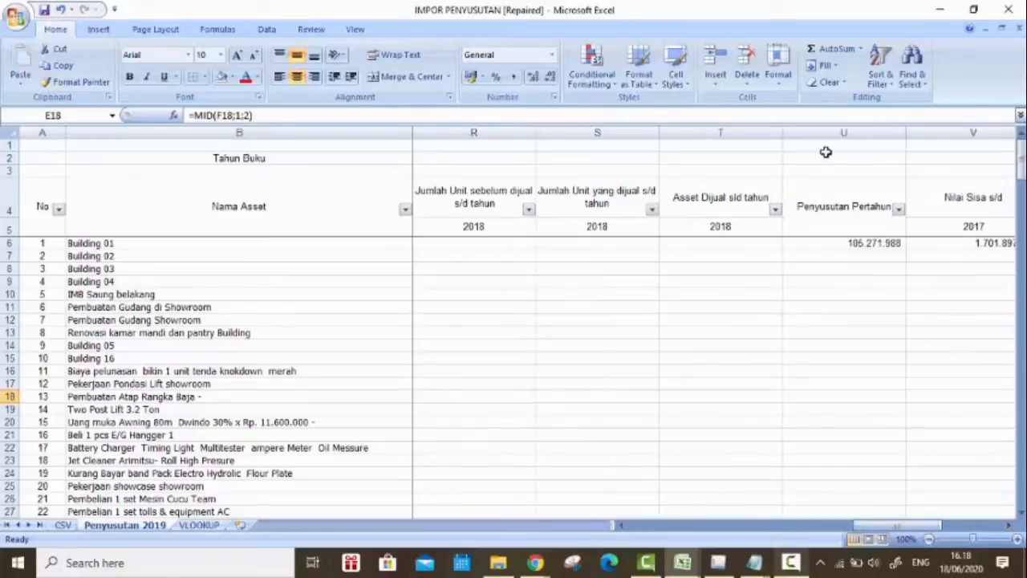
{"action": "left_click", "coordinate": [825, 209]}
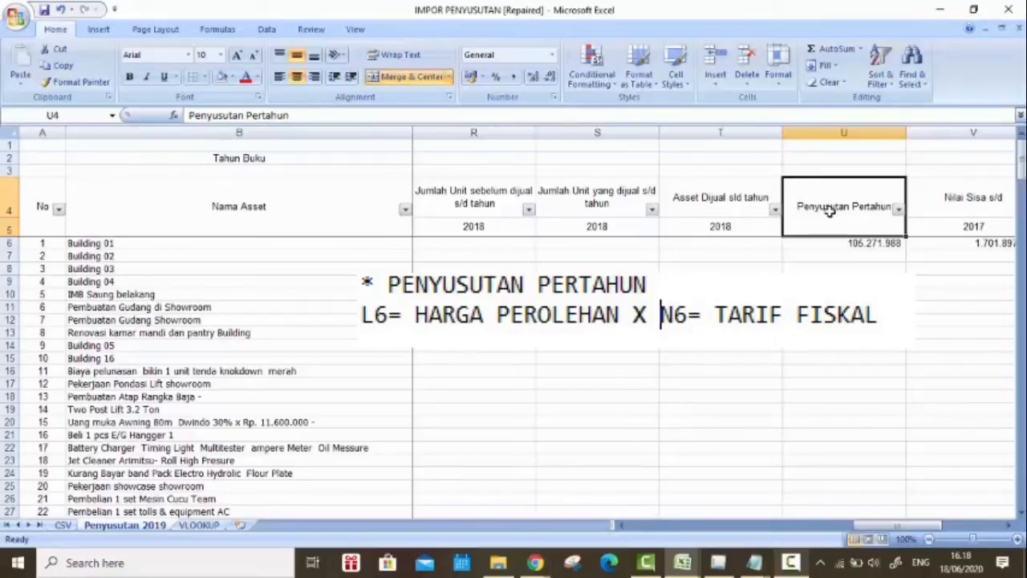
{"action": "key", "text": "Right"}
{"action": "key", "text": "Right"}
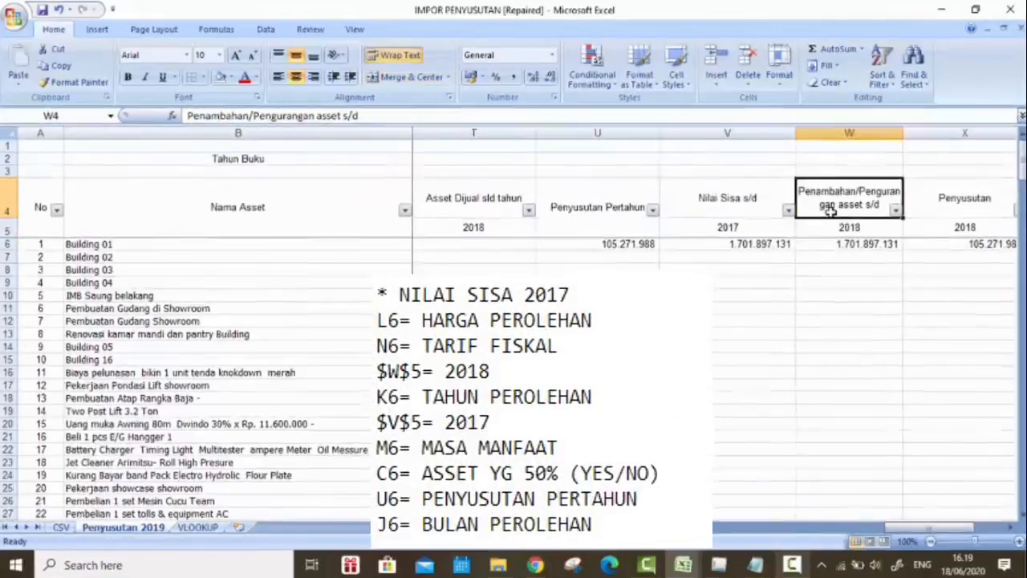
{"action": "key", "text": "Left"}
{"action": "key", "text": "Down"}
{"action": "key", "text": "Down"}
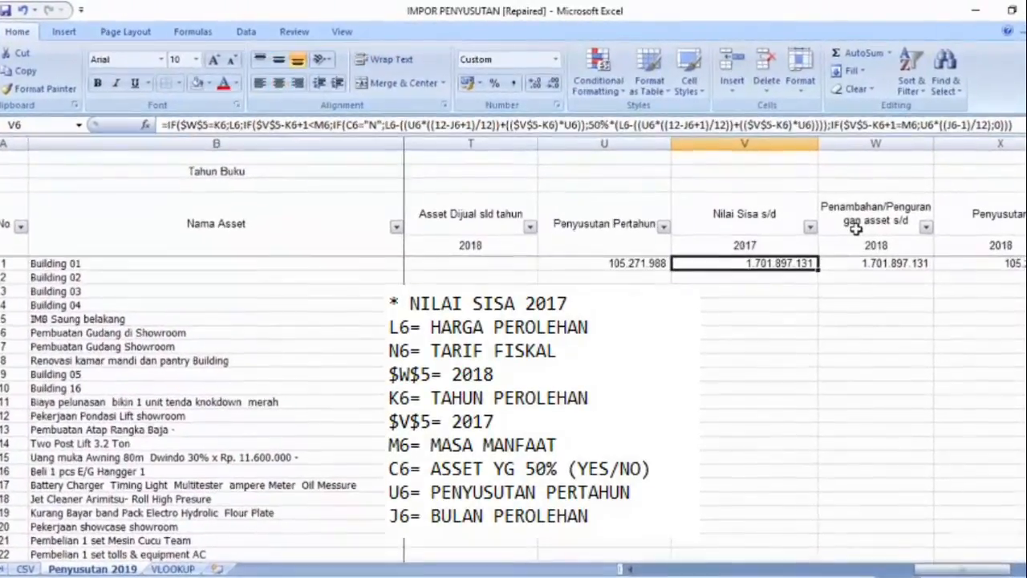
{"action": "key", "text": "Up"}
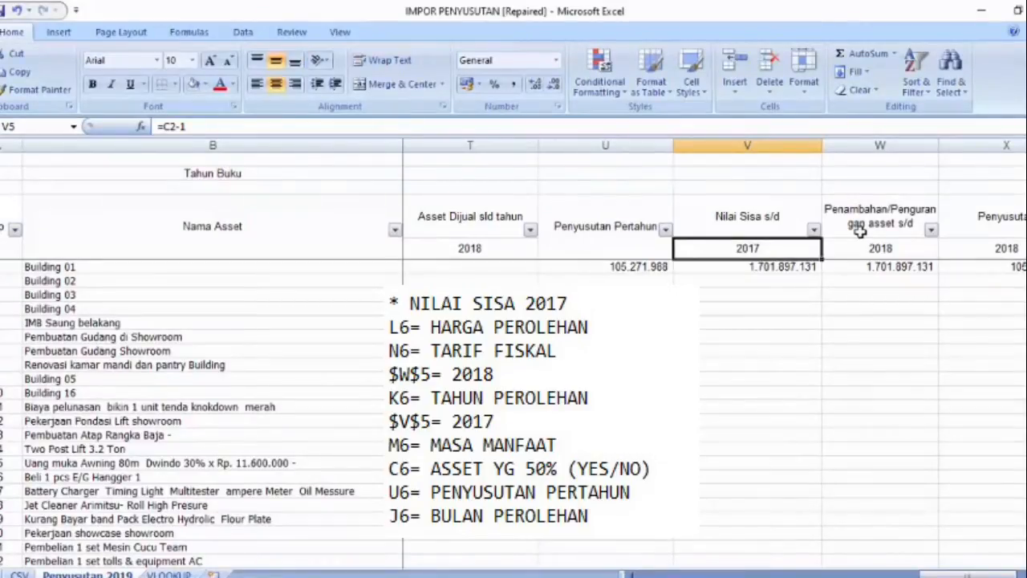
{"action": "key", "text": "Down"}
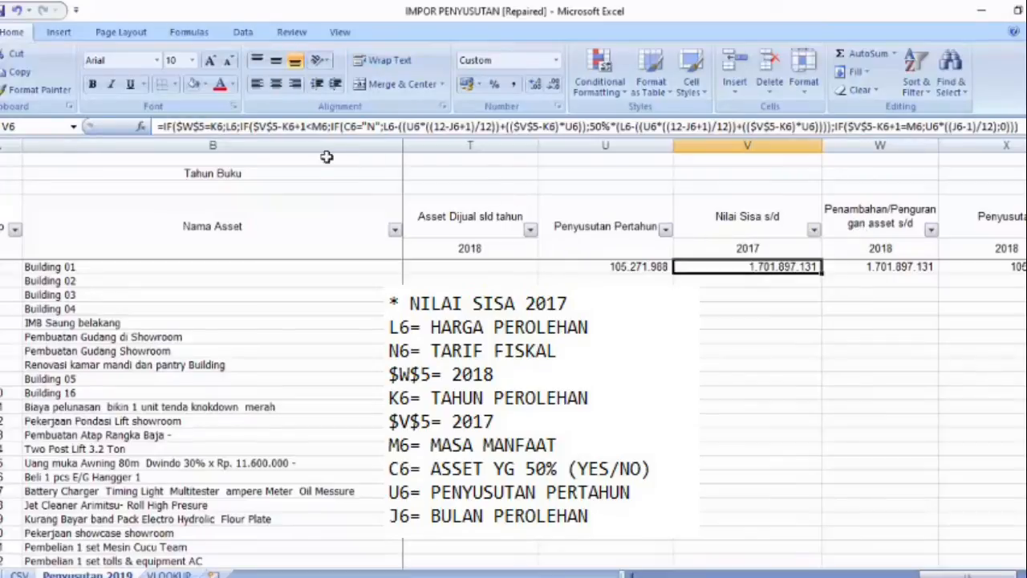
Step: Examine the first IF condition $W$5=K6 and its true value L6 in the V6 Nilai Sisa formula
{"action": "left_click", "coordinate": [179, 126]}
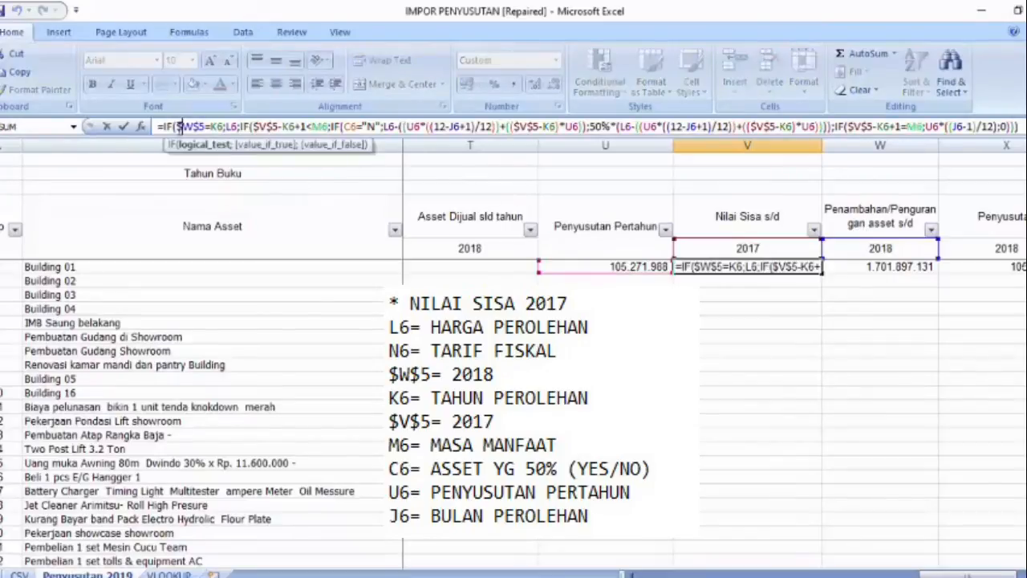
{"action": "left_click_drag", "start_coordinate": [178, 126], "coordinate": [206, 127]}
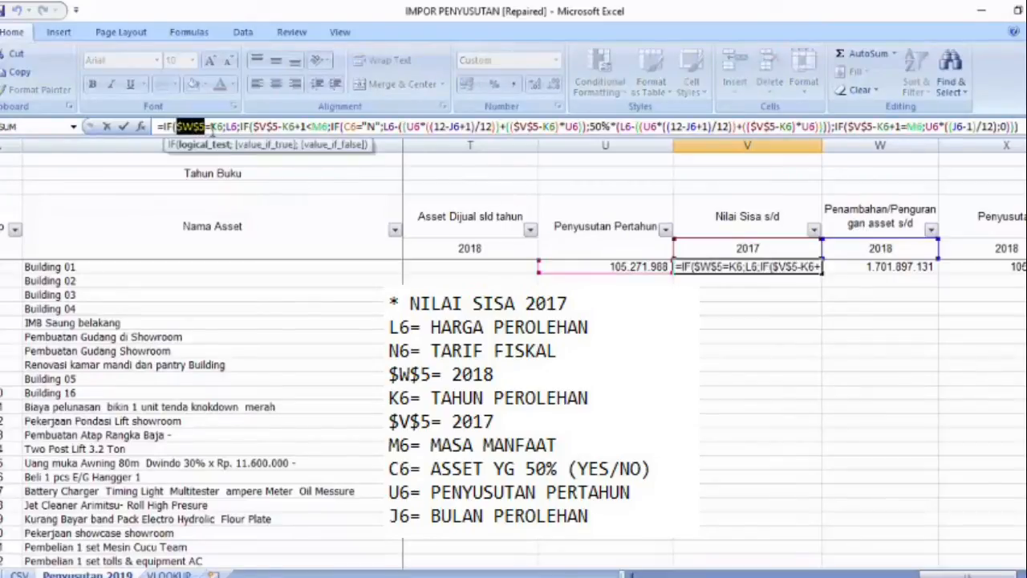
{"action": "left_click", "coordinate": [177, 127]}
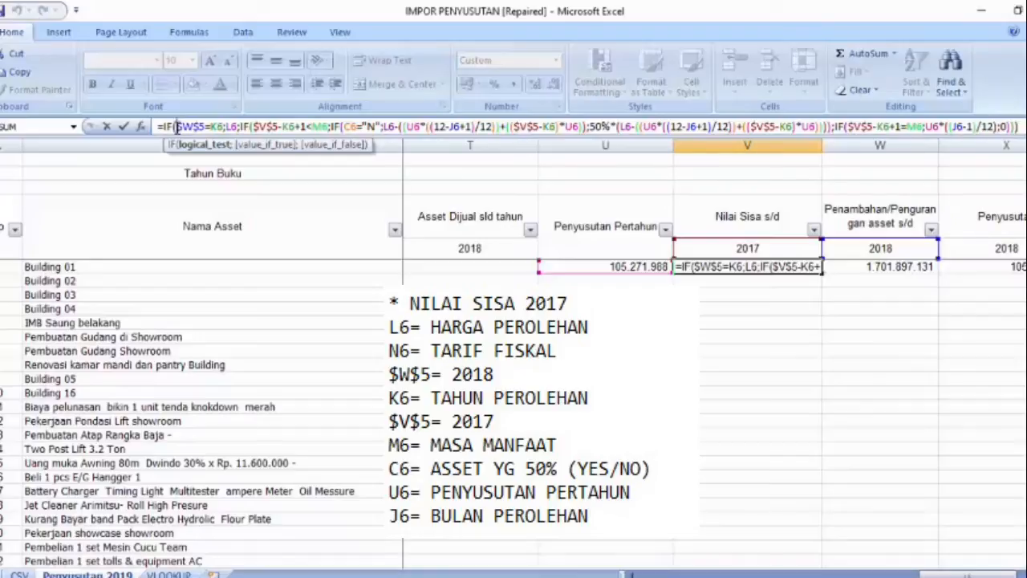
{"action": "left_click_drag", "start_coordinate": [178, 127], "coordinate": [226, 127]}
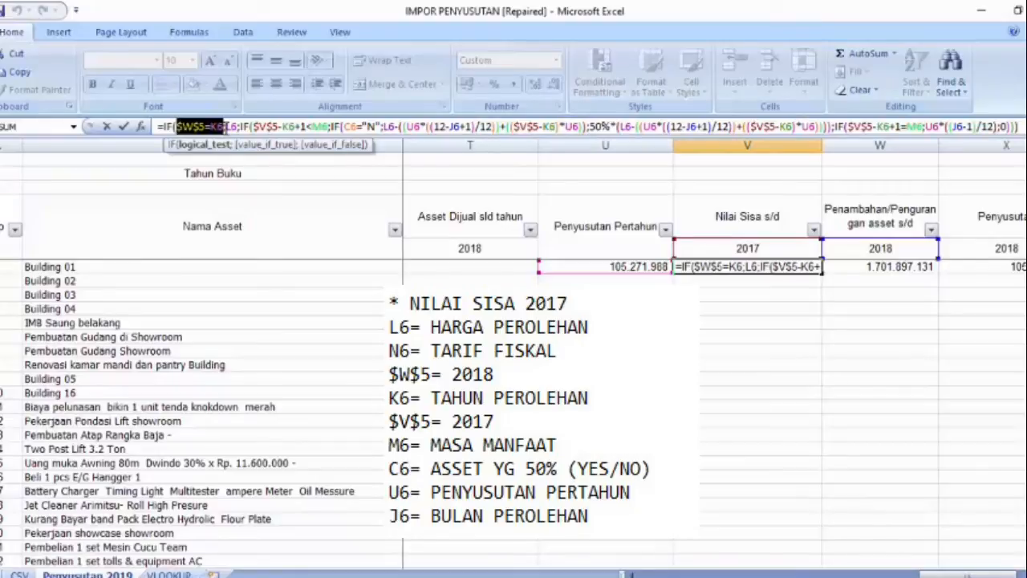
{"action": "left_click_drag", "start_coordinate": [225, 127], "coordinate": [237, 127]}
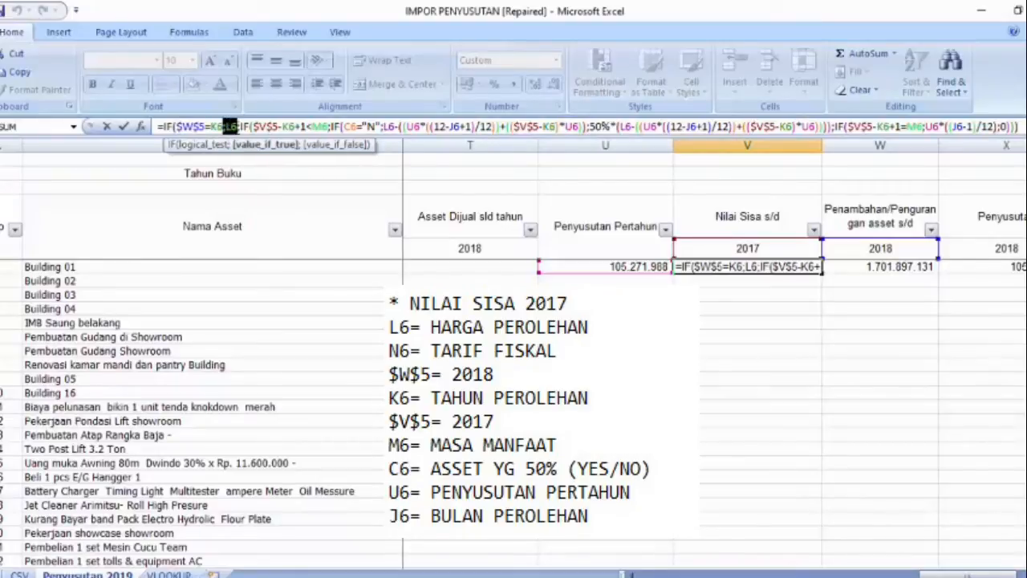
Step: Examine the nested IF condition $V$5-K6+1<M6 in the V6 formula, including its K6, +1 and M6 parts
{"action": "left_click", "coordinate": [253, 126]}
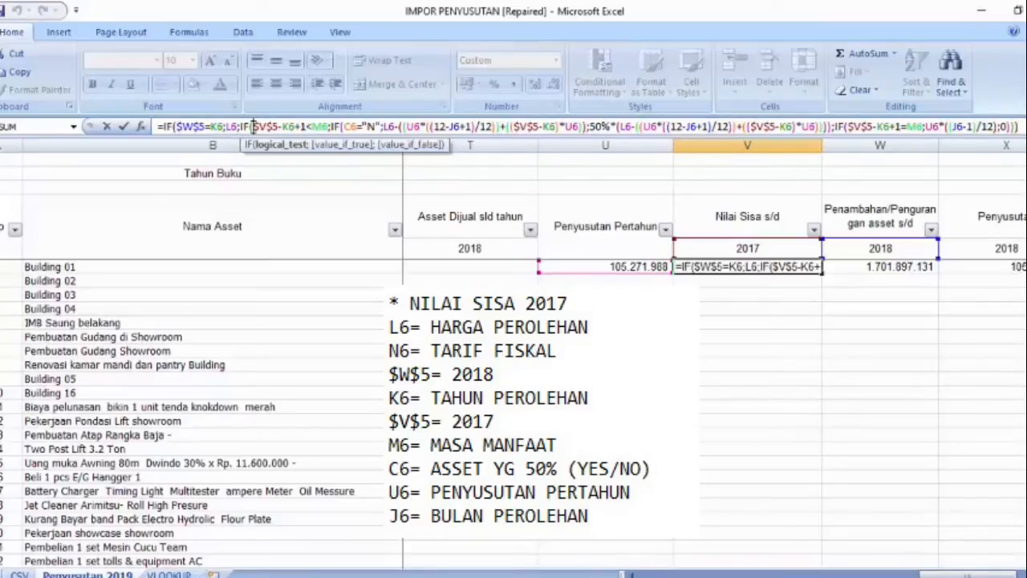
{"action": "left_click_drag", "start_coordinate": [254, 126], "coordinate": [329, 126]}
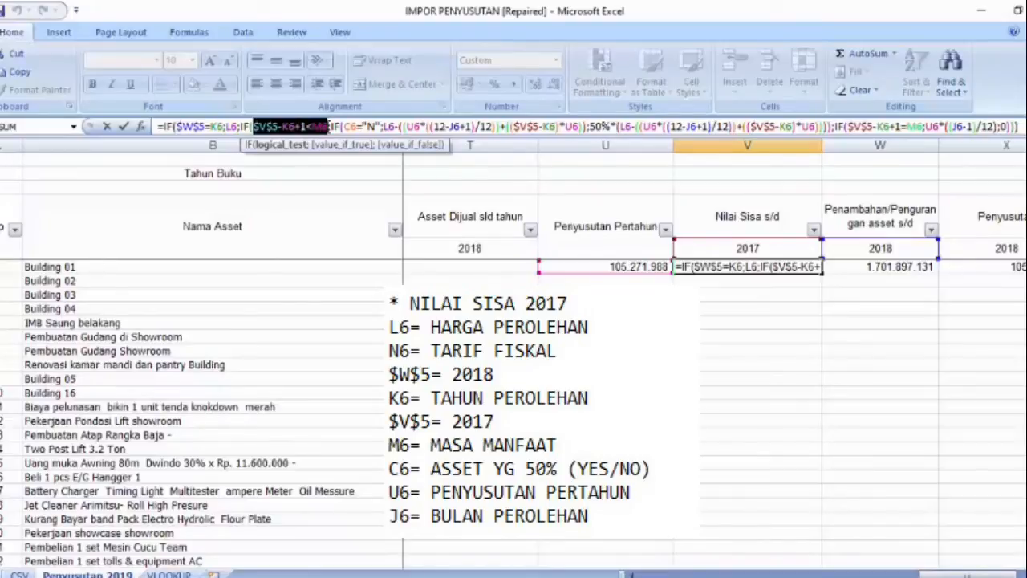
{"action": "left_click", "coordinate": [282, 126]}
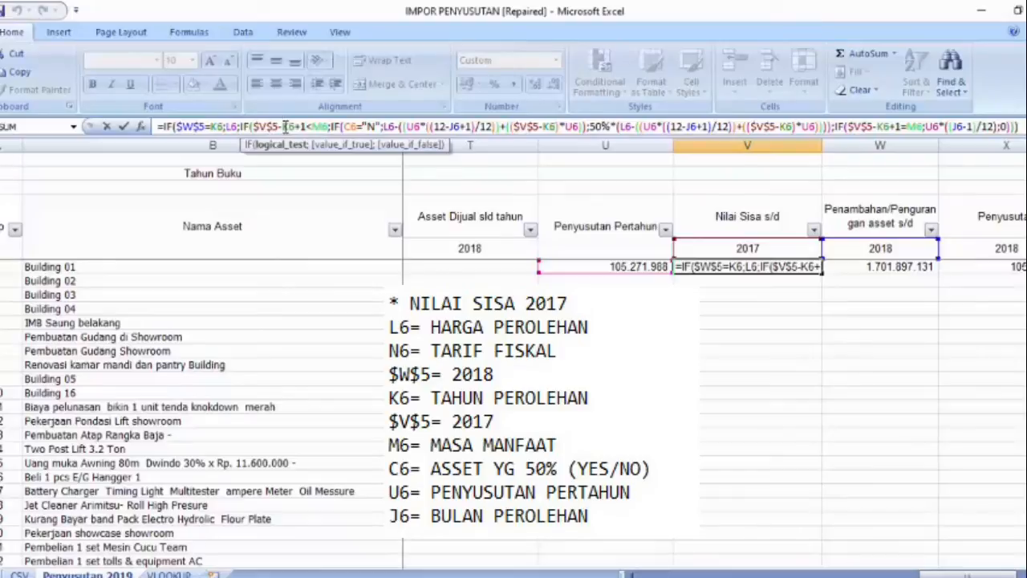
{"action": "left_click_drag", "start_coordinate": [282, 126], "coordinate": [311, 126]}
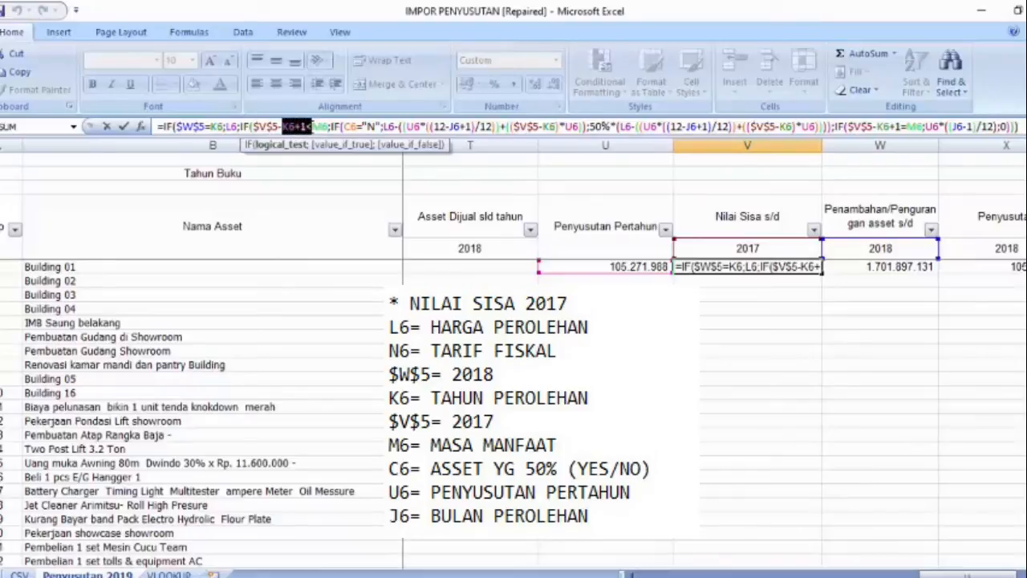
{"action": "left_click", "coordinate": [314, 127]}
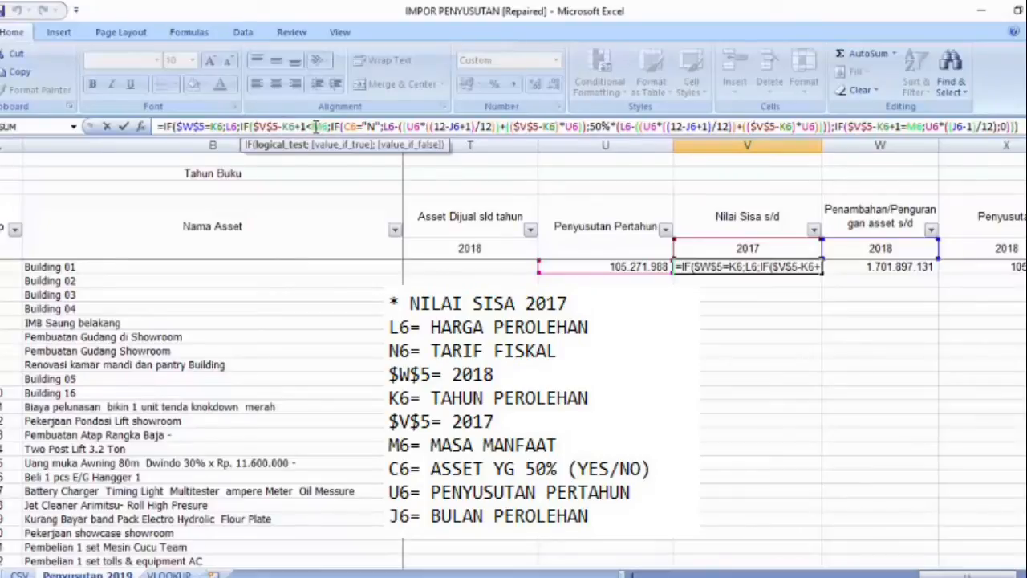
{"action": "left_click_drag", "start_coordinate": [315, 127], "coordinate": [334, 135]}
{"action": "mouse_move", "coordinate": [295, 127]}
{"action": "left_mouse_down"}
{"action": "mouse_move", "coordinate": [316, 127]}
{"action": "mouse_move", "coordinate": [302, 126]}
{"action": "left_mouse_up"}
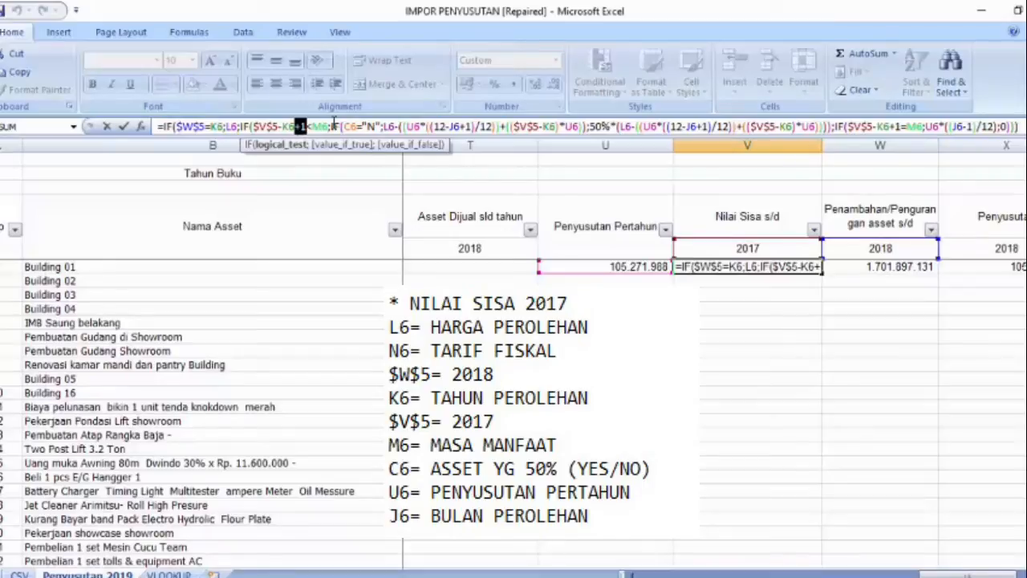
Step: Examine the C6="N" condition in the V6 formula, comparing its full residual-value branch with the 50% branch
{"action": "left_click_drag", "start_coordinate": [359, 126], "coordinate": [380, 127]}
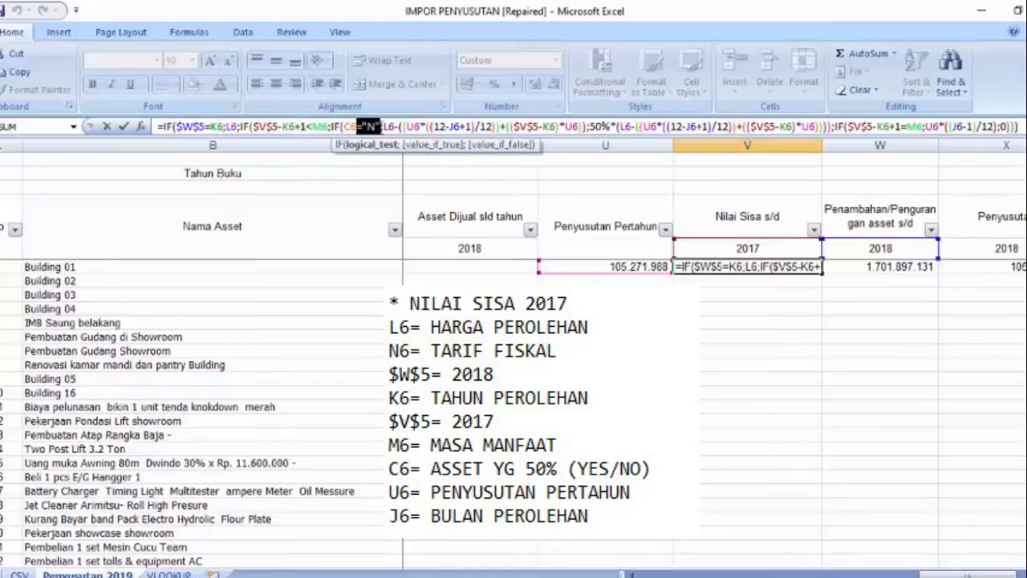
{"action": "left_click", "coordinate": [405, 126]}
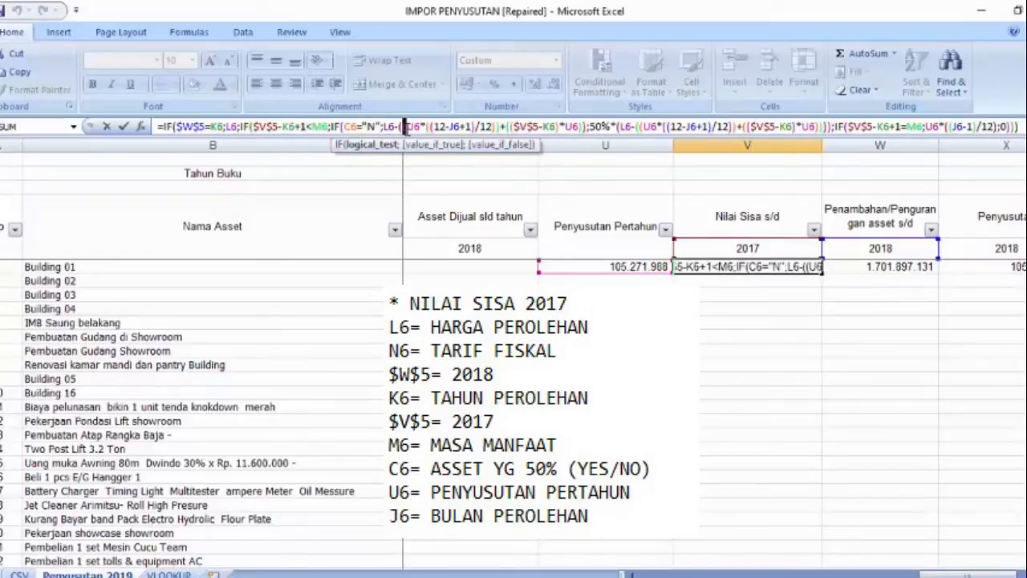
{"action": "left_click_drag", "start_coordinate": [406, 126], "coordinate": [587, 126]}
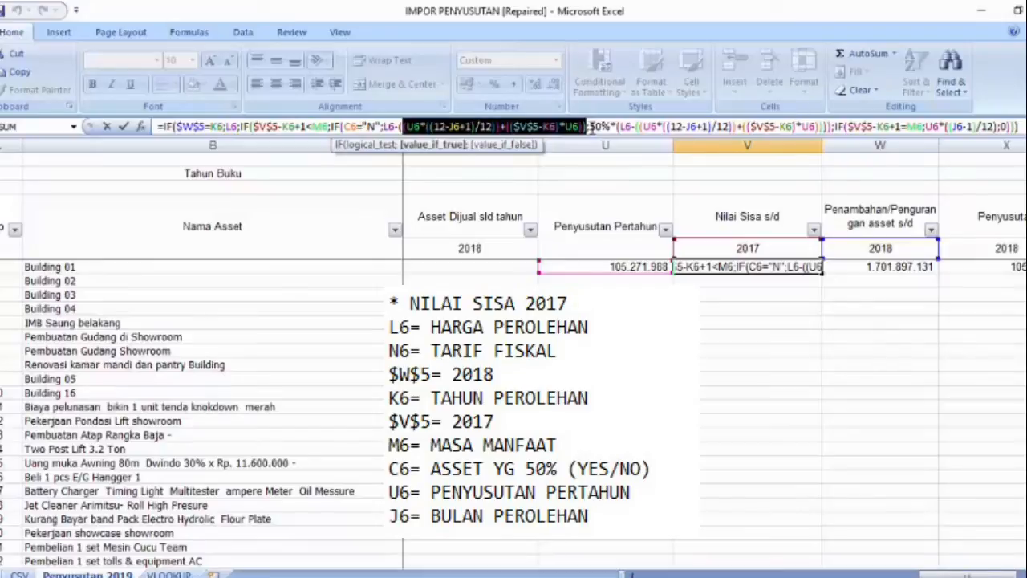
{"action": "left_click_drag", "start_coordinate": [588, 126], "coordinate": [617, 125]}
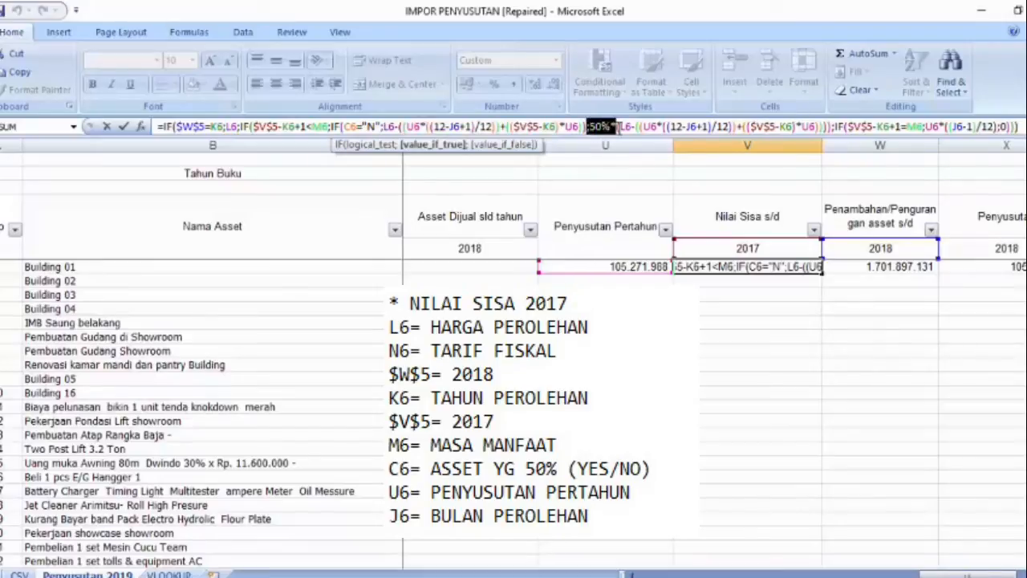
{"action": "left_click_drag", "start_coordinate": [618, 126], "coordinate": [1019, 129]}
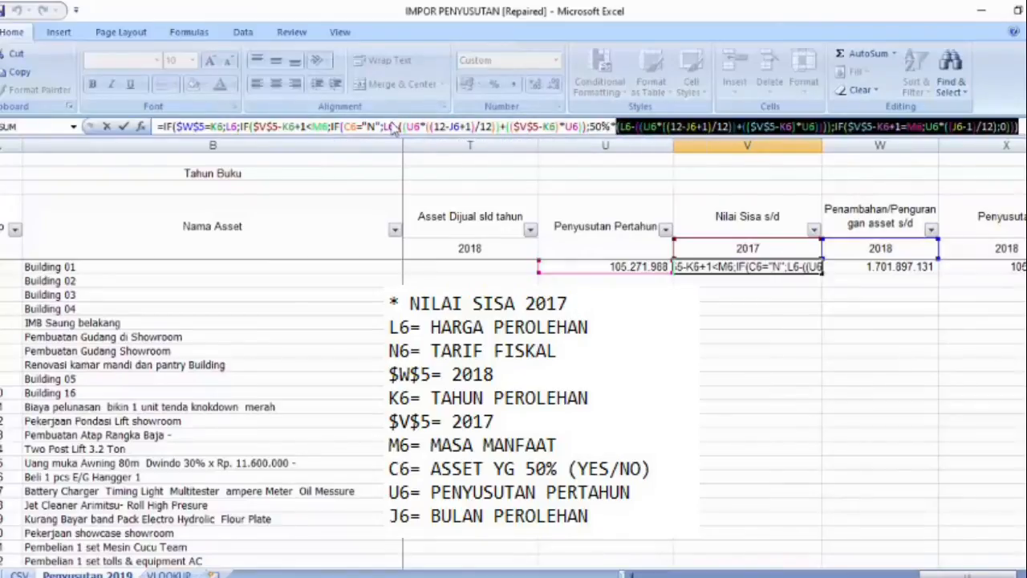
{"action": "left_click_drag", "start_coordinate": [383, 126], "coordinate": [587, 136]}
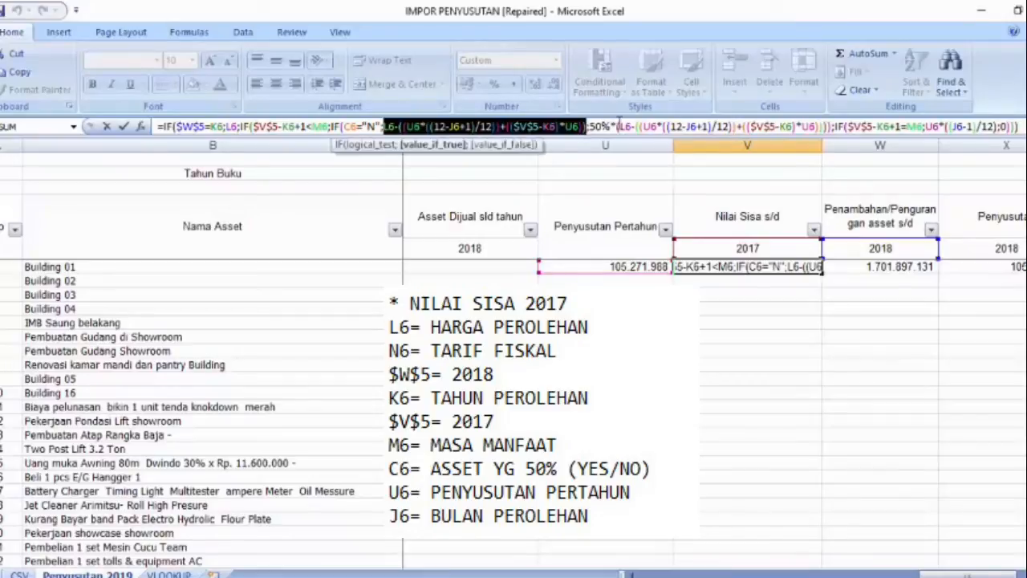
{"action": "left_click", "coordinate": [596, 135]}
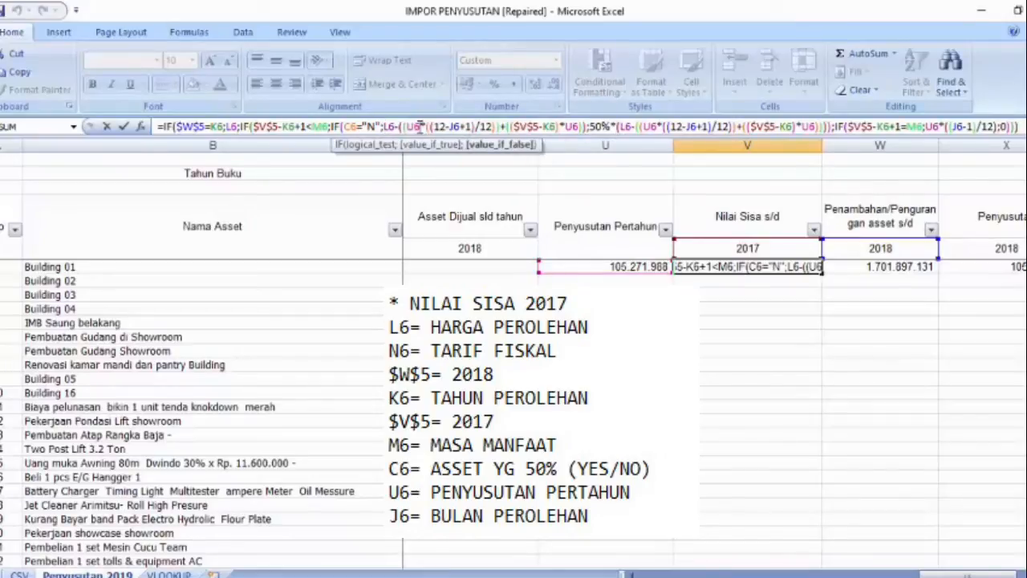
{"action": "left_click", "coordinate": [420, 127]}
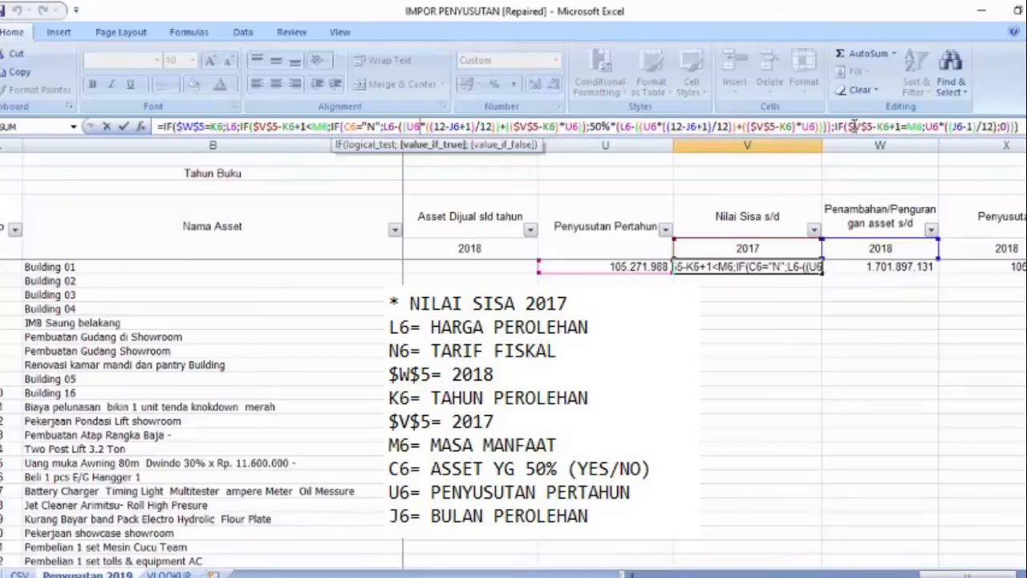
Step: Examine the final IF in the V6 formula: condition $V$5-K6+1=M6, true value U6*((J6-1)/12) and false value 0
{"action": "left_click_drag", "start_coordinate": [853, 126], "coordinate": [998, 126]}
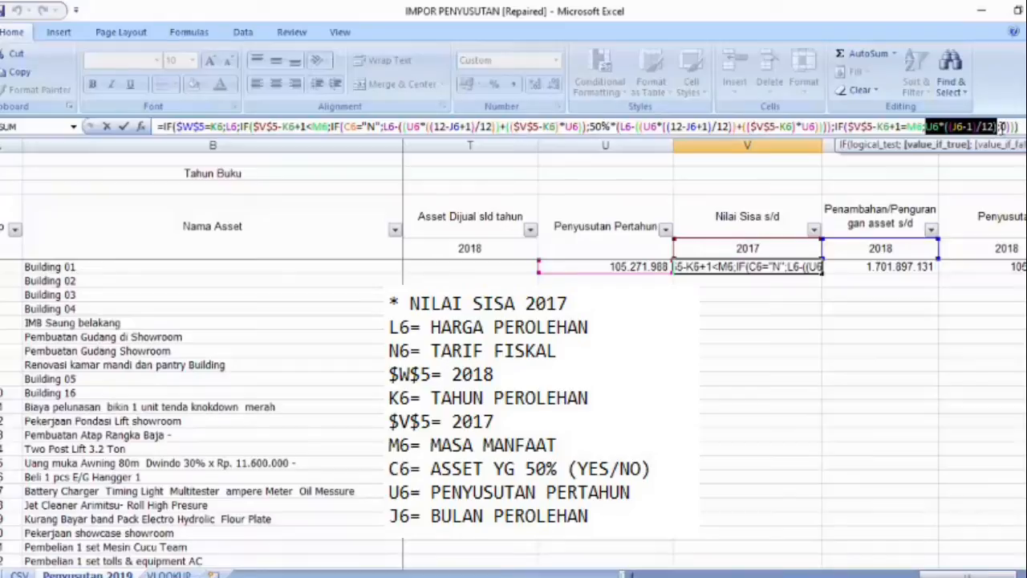
{"action": "left_click", "coordinate": [1001, 127]}
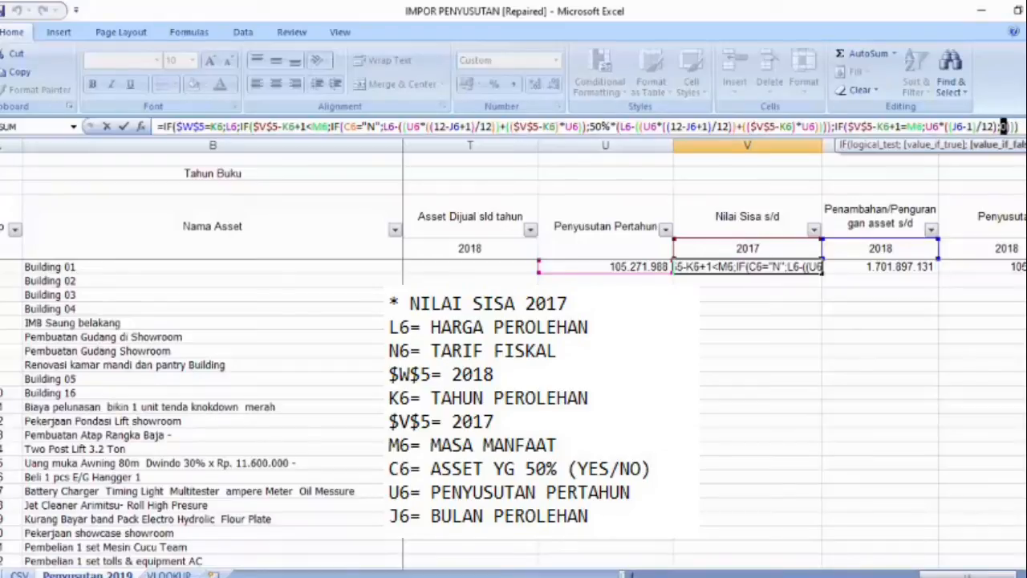
{"action": "key", "text": "Return"}
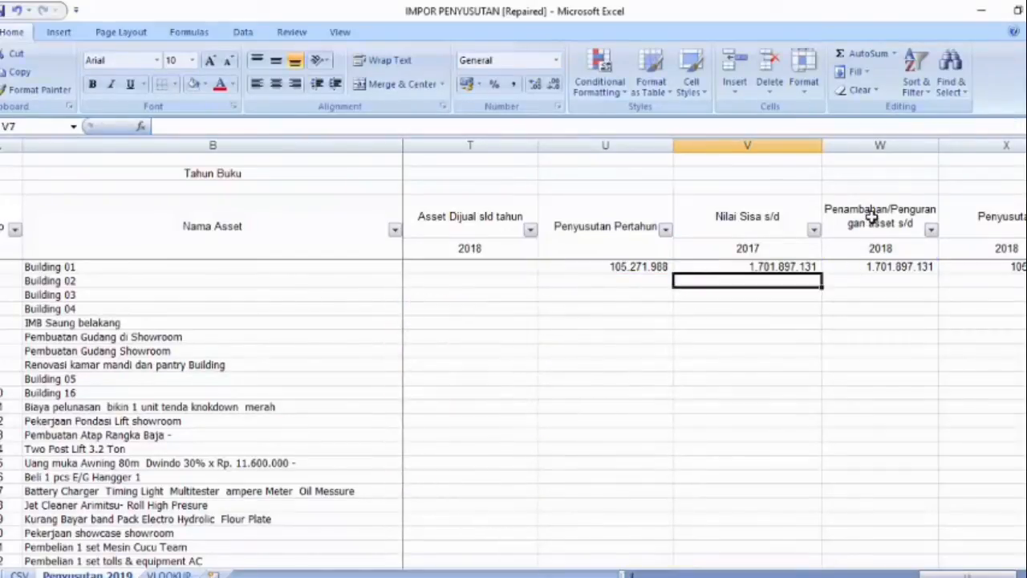
Step: Open the Penambahan/Pengurangan formula in W6 and examine its first condition $W$5=K6 and true value L6
{"action": "left_click", "coordinate": [888, 270]}
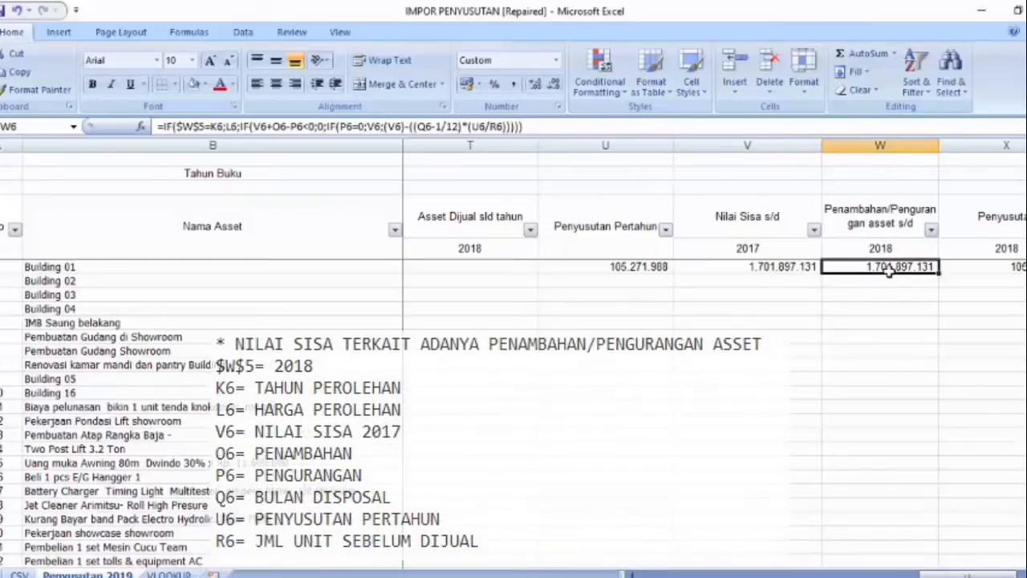
{"action": "left_click", "coordinate": [181, 129]}
{"action": "left_click_drag", "start_coordinate": [176, 128], "coordinate": [222, 128]}
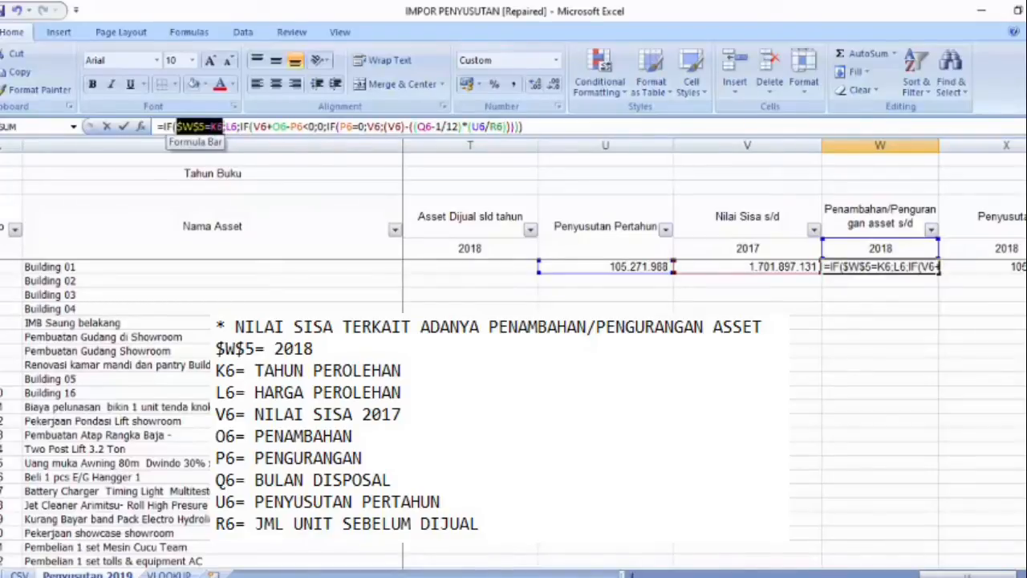
{"action": "left_click_drag", "start_coordinate": [222, 129], "coordinate": [238, 127]}
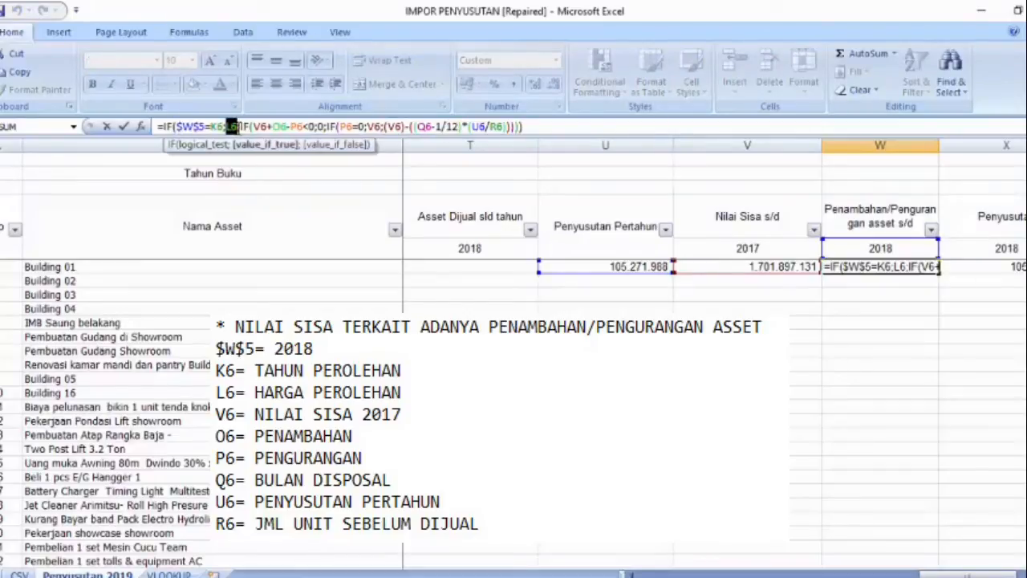
Step: Examine the nested W6 conditions V6+O6-P6<0 and P6=0 with their result values, leaving the formula as it is
{"action": "left_click", "coordinate": [257, 128]}
{"action": "left_click_drag", "start_coordinate": [257, 127], "coordinate": [324, 127]}
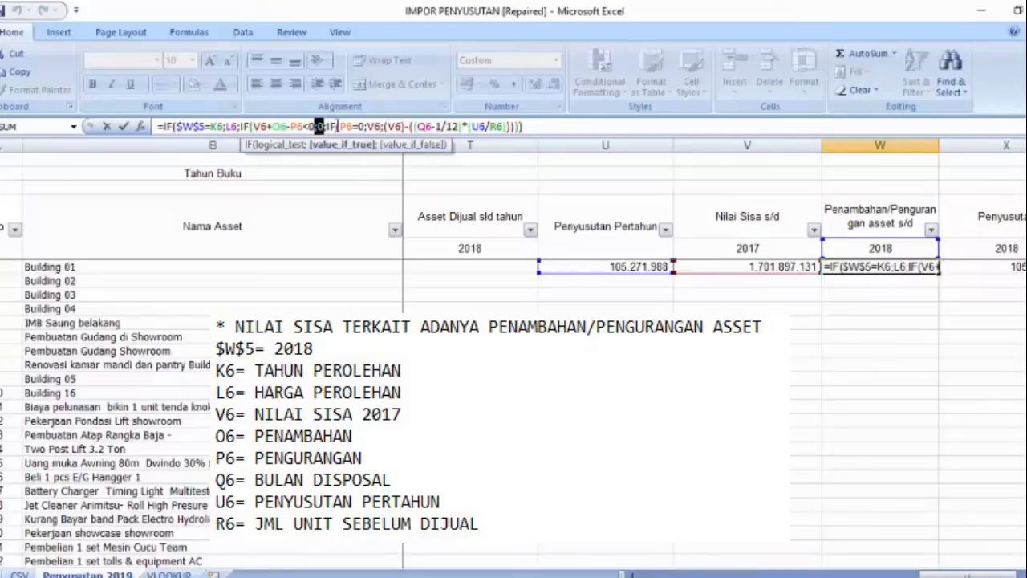
{"action": "double_click", "coordinate": [345, 126]}
{"action": "left_click_drag", "start_coordinate": [419, 133], "coordinate": [448, 144]}
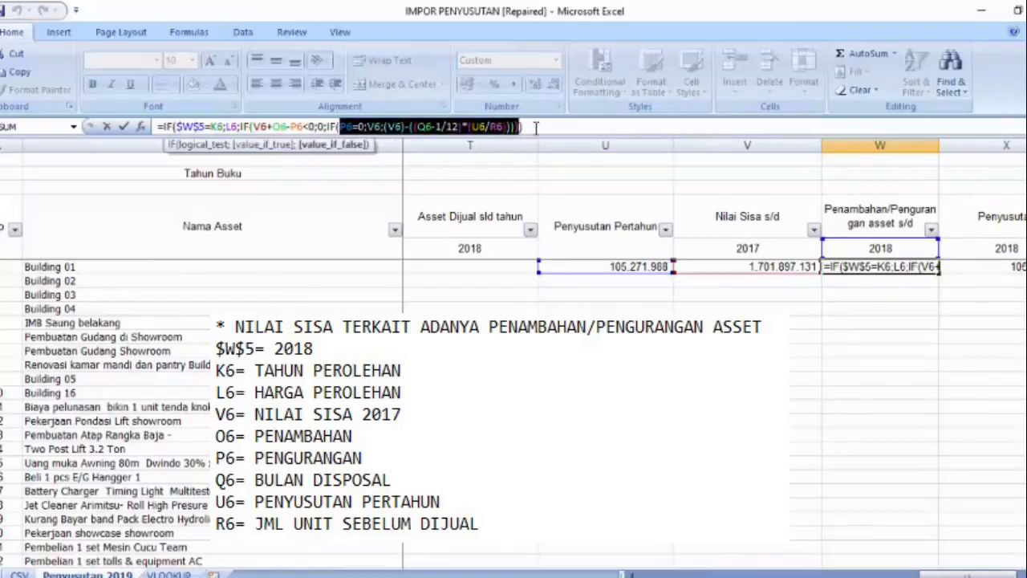
{"action": "left_click", "coordinate": [537, 126]}
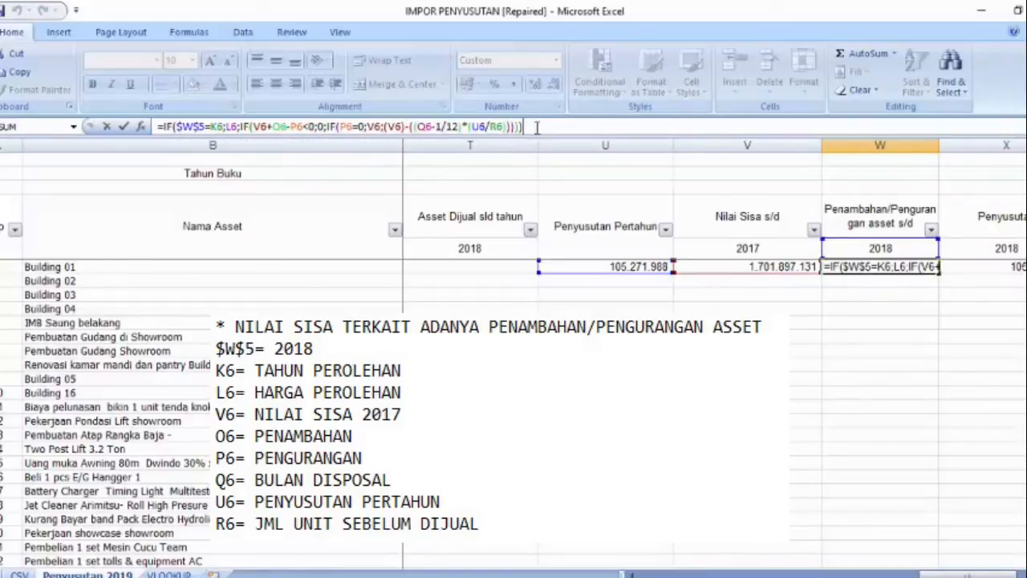
{"action": "key", "text": "Return"}
{"action": "key", "text": "Up"}
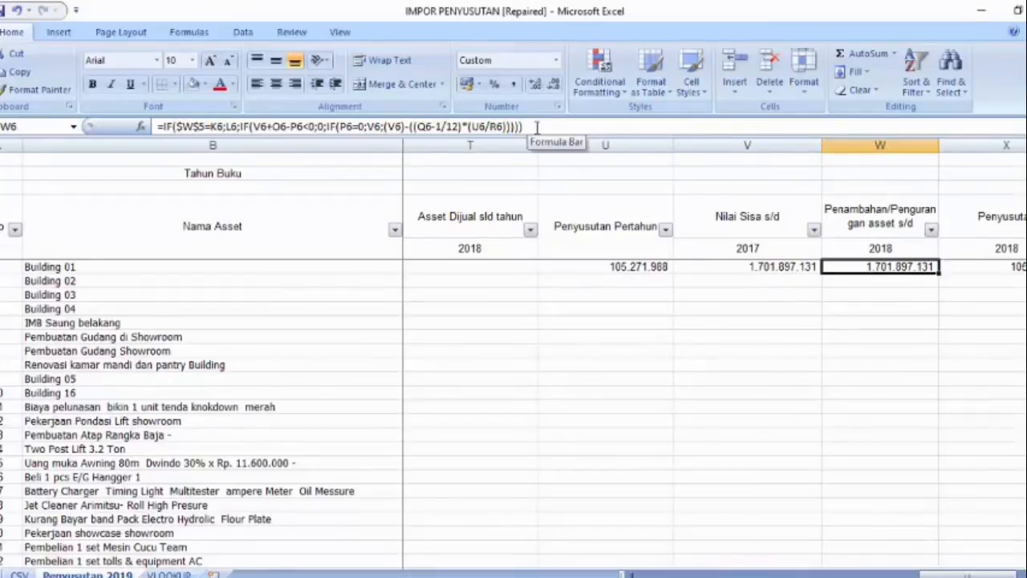
Step: Open the Penyusutan 2018 formula in X6 and examine the $X$5=K6 condition, its (12-J6+1)/12*U6 result and the T6=0 test
{"action": "key", "text": "Right"}
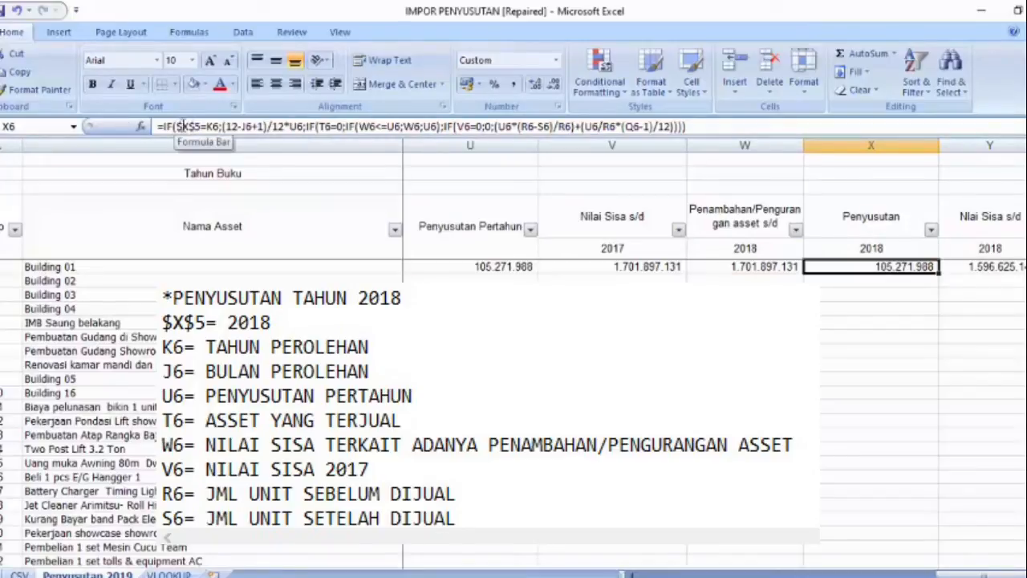
{"action": "left_click_drag", "start_coordinate": [177, 126], "coordinate": [316, 126]}
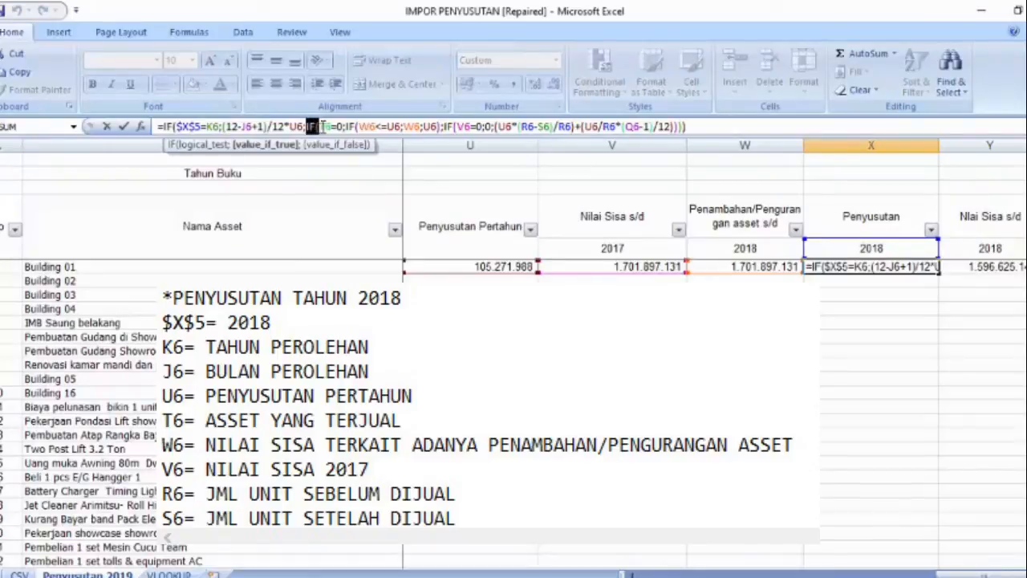
{"action": "left_click_drag", "start_coordinate": [323, 126], "coordinate": [347, 127]}
{"action": "left_click", "coordinate": [356, 149]}
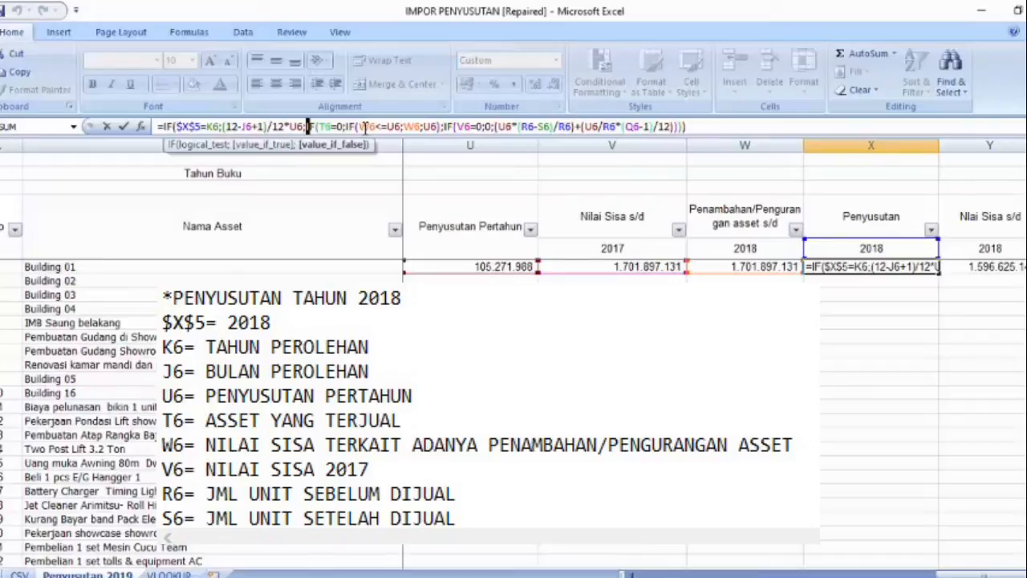
Step: Examine the W6<=U6 condition in the X6 formula with its true value W6 and false value U6
{"action": "left_click_drag", "start_coordinate": [358, 126], "coordinate": [401, 127]}
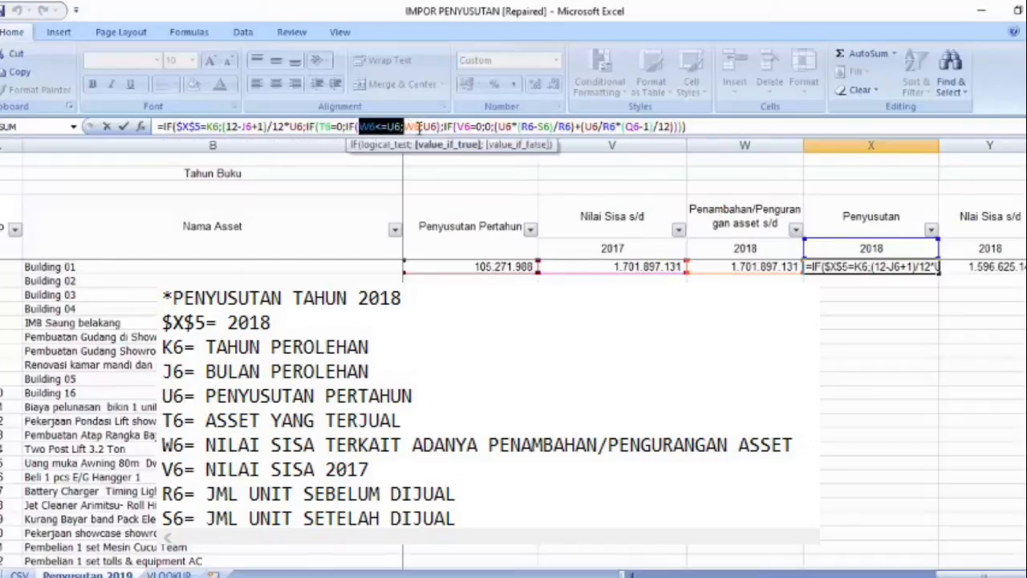
{"action": "left_click", "coordinate": [419, 128]}
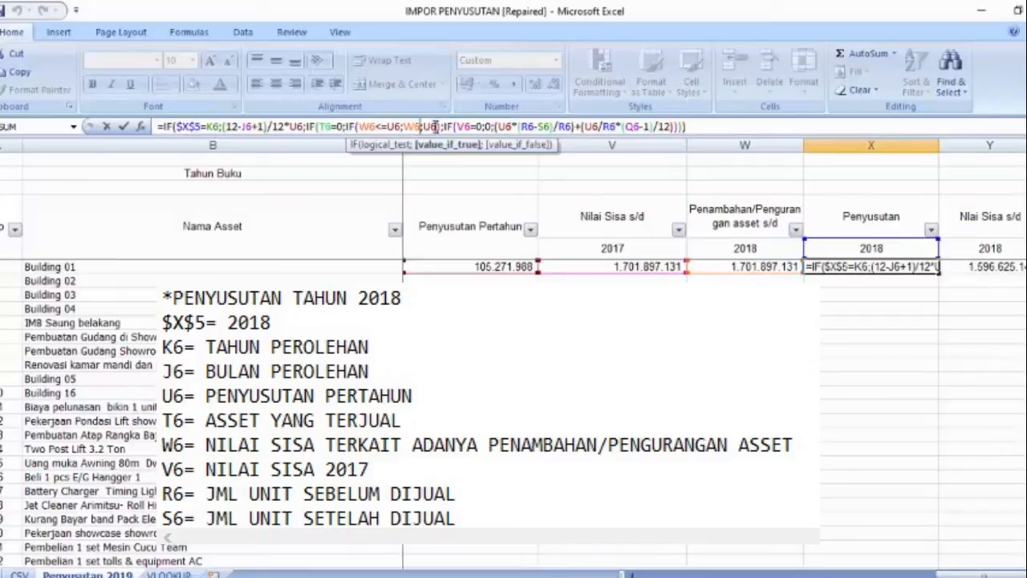
{"action": "left_click", "coordinate": [439, 127]}
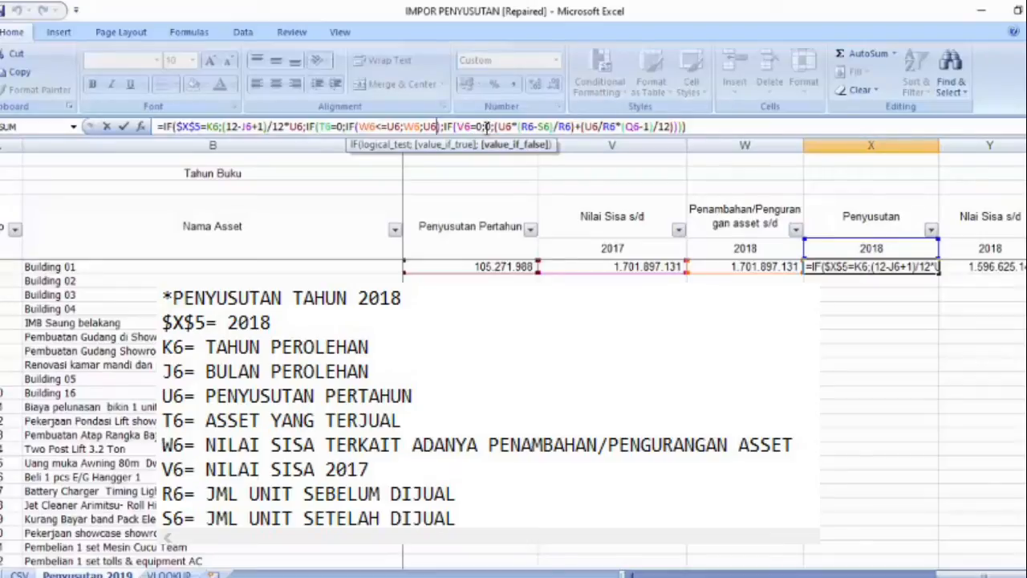
Step: Examine the V6=0 branch of the X6 formula, including the U6*(R6-S6)/R6 and U6/R6*(Q6-1)/12 parts
{"action": "type", "text": ")"}
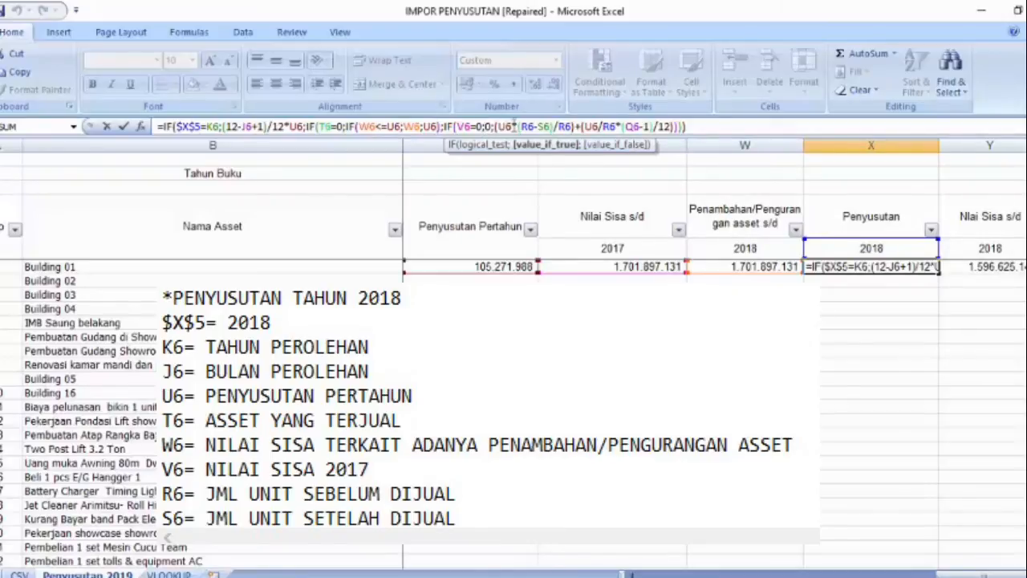
{"action": "double_click", "coordinate": [505, 126]}
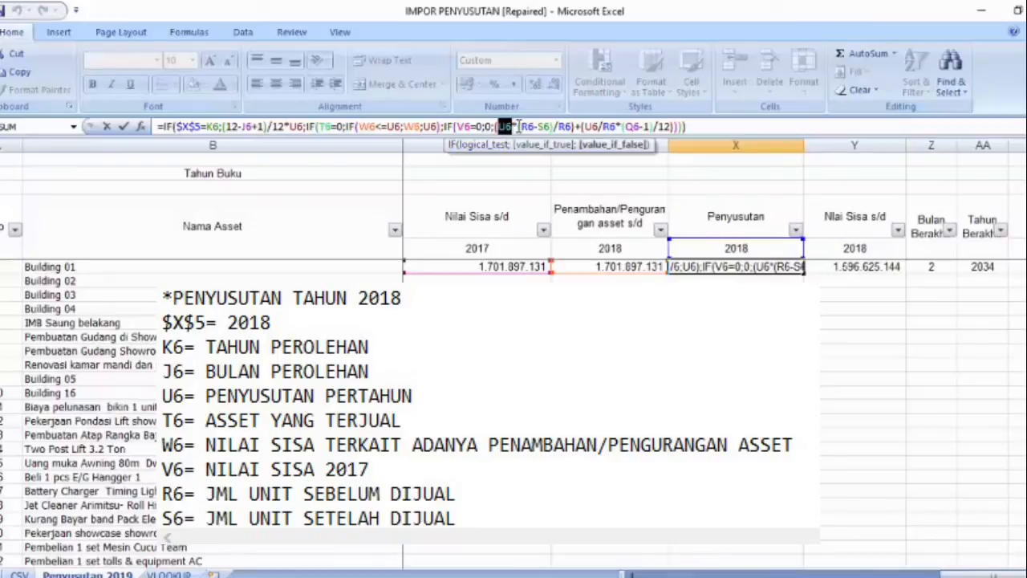
{"action": "double_click", "coordinate": [528, 126]}
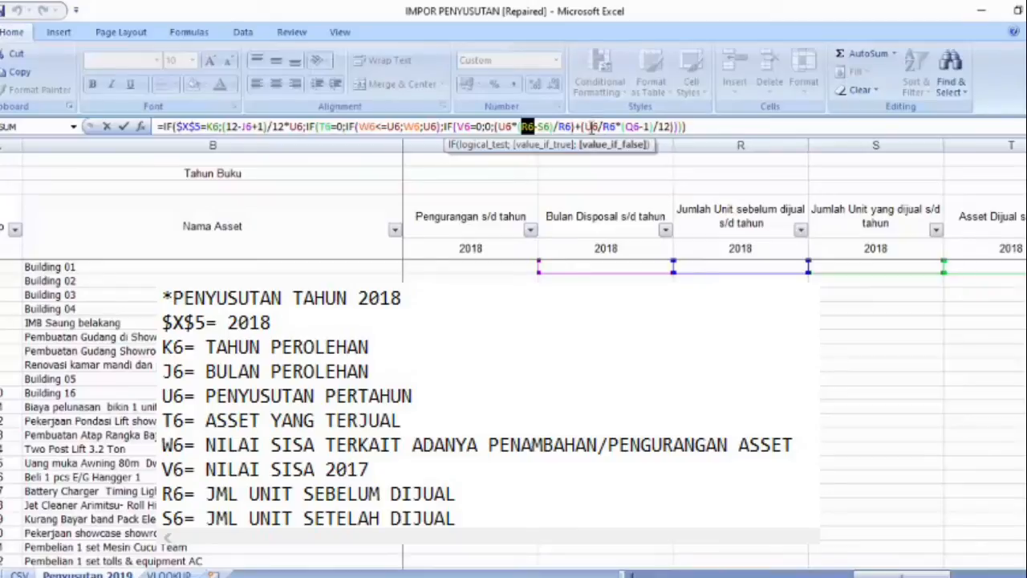
{"action": "left_click_drag", "start_coordinate": [590, 126], "coordinate": [679, 126]}
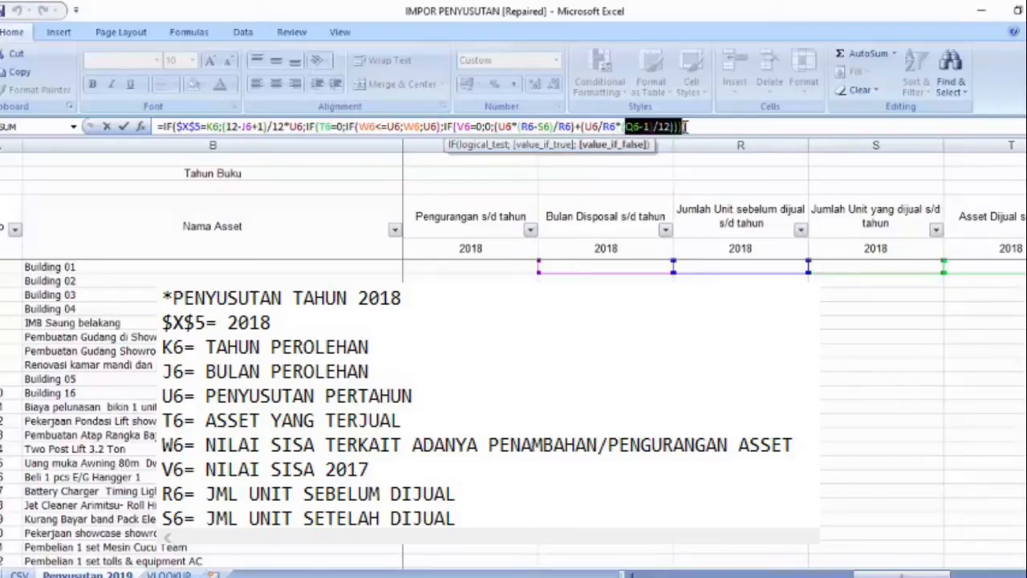
{"action": "left_click_drag", "start_coordinate": [900, 575], "coordinate": [986, 575]}
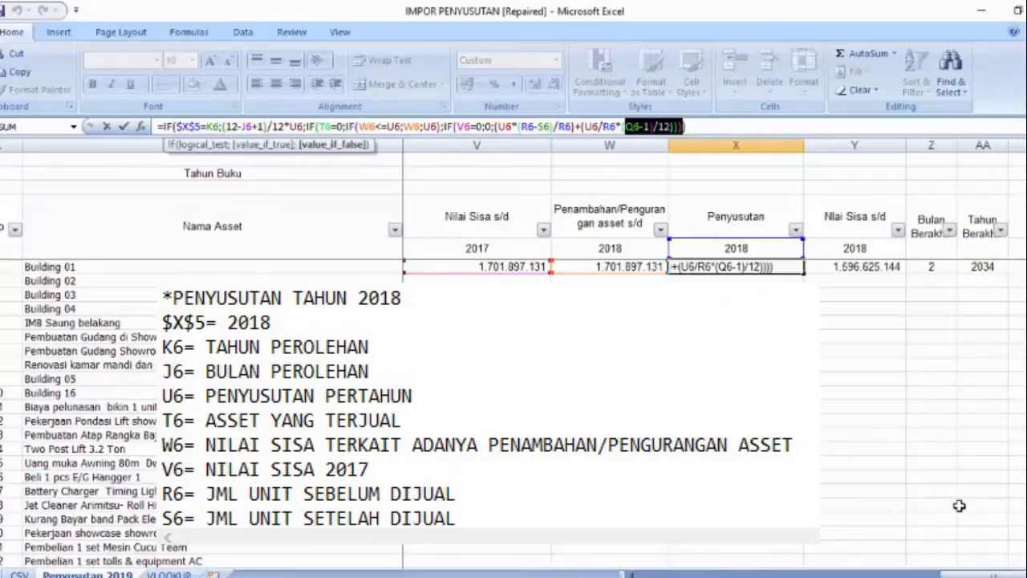
{"action": "key", "text": "Return"}
Step: Review the 2018 Nilai Sisa formula =W6-X6 in Y6 together with the cells it refers to
{"action": "left_click", "coordinate": [786, 267]}
{"action": "key", "text": "Right"}
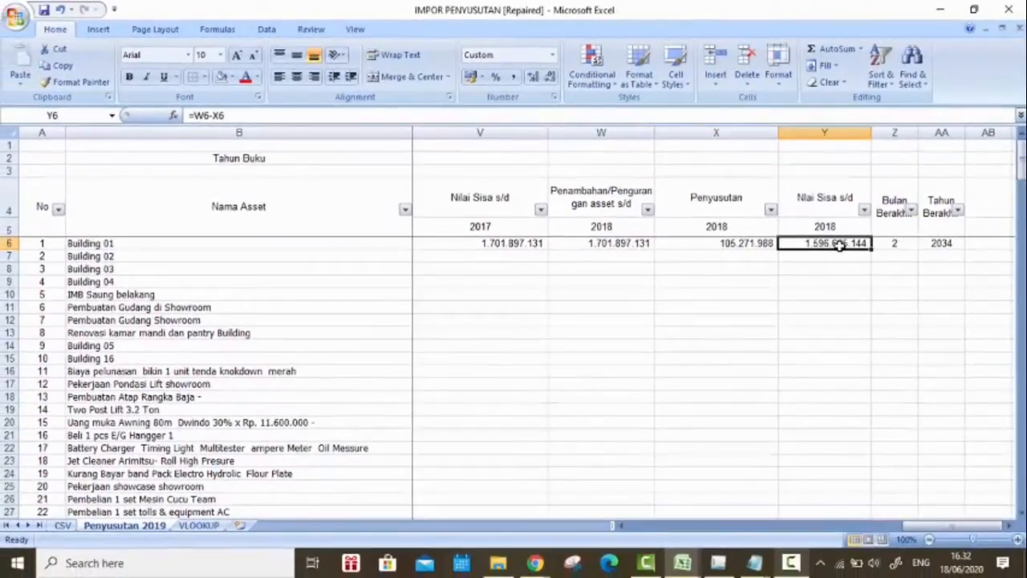
{"action": "double_click", "coordinate": [632, 241]}
Step: Fill the U6:Y6 depreciation and residual-value formulas down to the last asset in row 201
{"action": "mouse_move", "coordinate": [915, 526]}
{"action": "left_mouse_down"}
{"action": "mouse_move", "coordinate": [881, 532]}
{"action": "mouse_move", "coordinate": [911, 526]}
{"action": "left_mouse_up"}
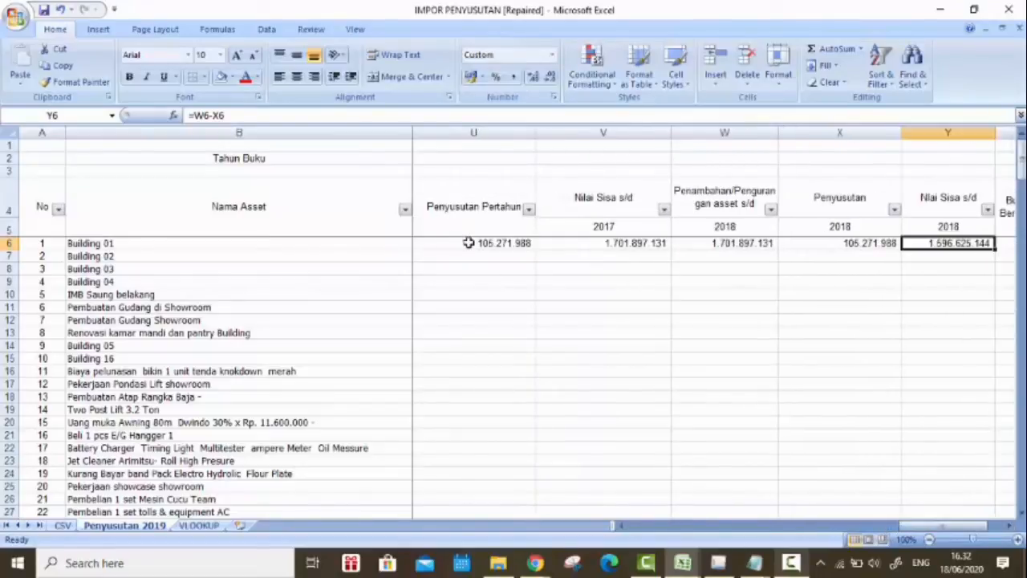
{"action": "left_click_drag", "start_coordinate": [469, 242], "coordinate": [823, 552]}
{"action": "left_click_drag", "start_coordinate": [817, 500], "coordinate": [818, 479]}
{"action": "left_click_drag", "start_coordinate": [955, 530], "coordinate": [682, 528]}
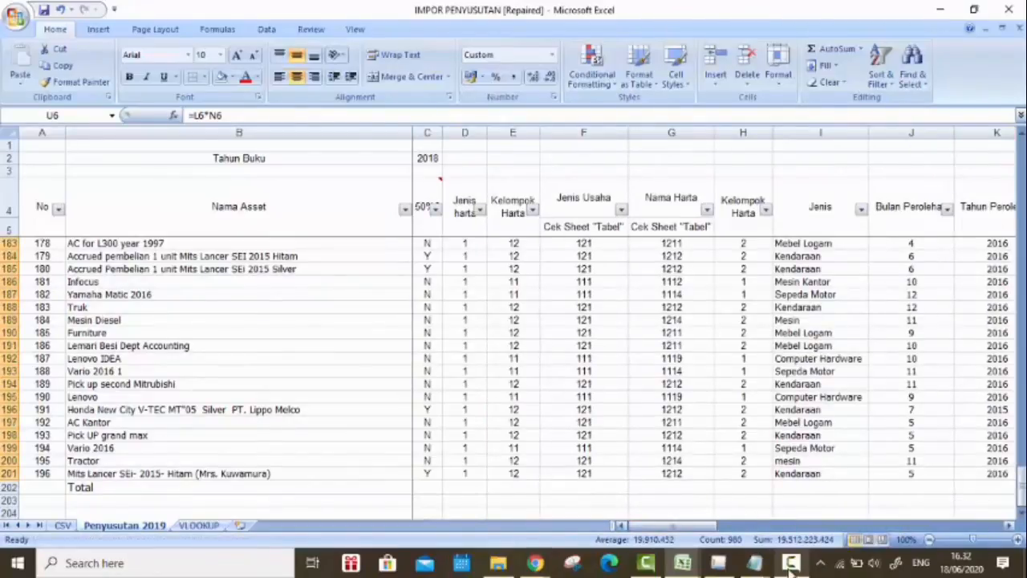
{"action": "left_click", "coordinate": [790, 562]}
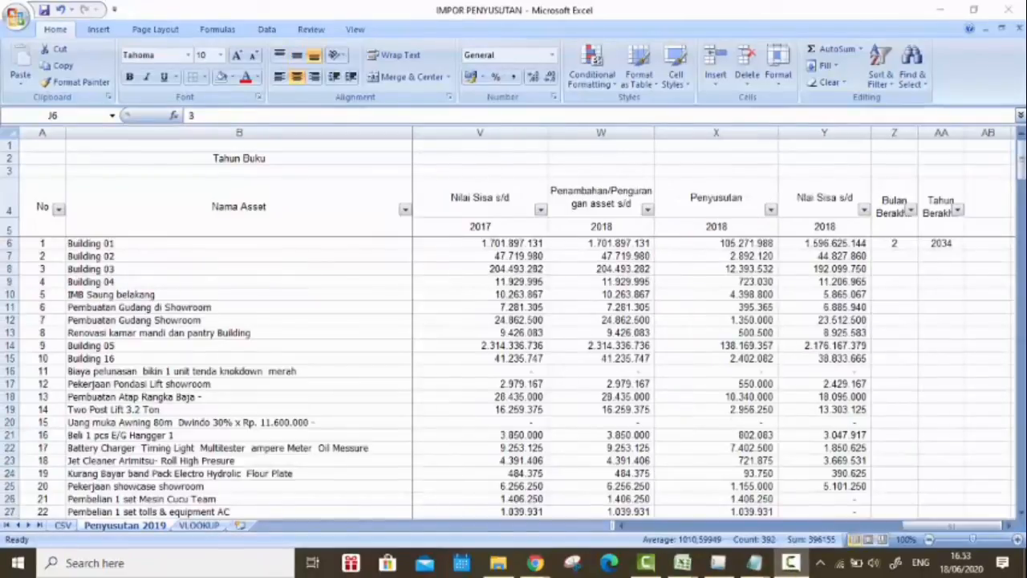
Step: Review the import column headings on the CSV sheet and return to the Penyusutan 2019 sheet
{"action": "left_click", "coordinate": [69, 524]}
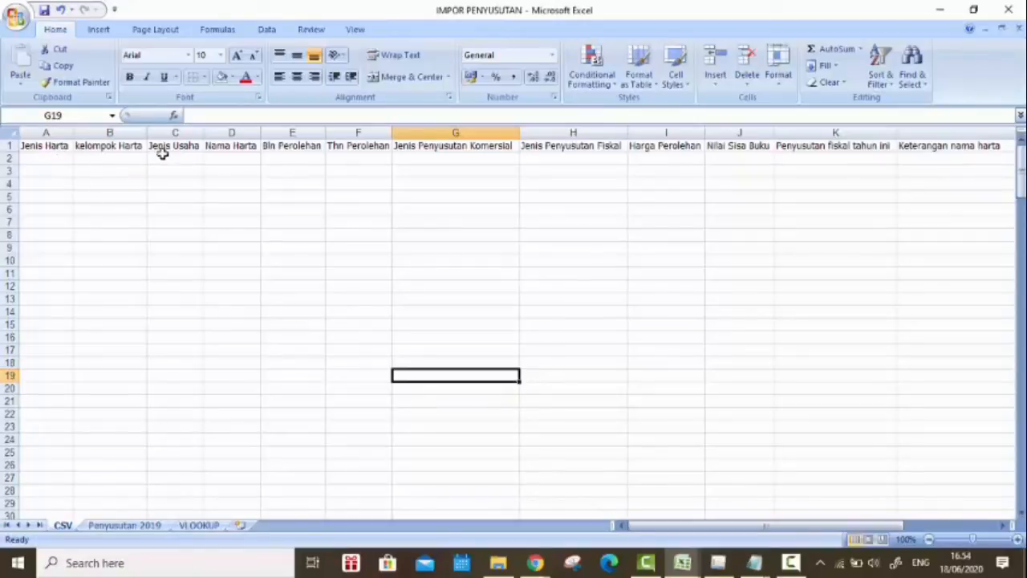
{"action": "left_click", "coordinate": [158, 525]}
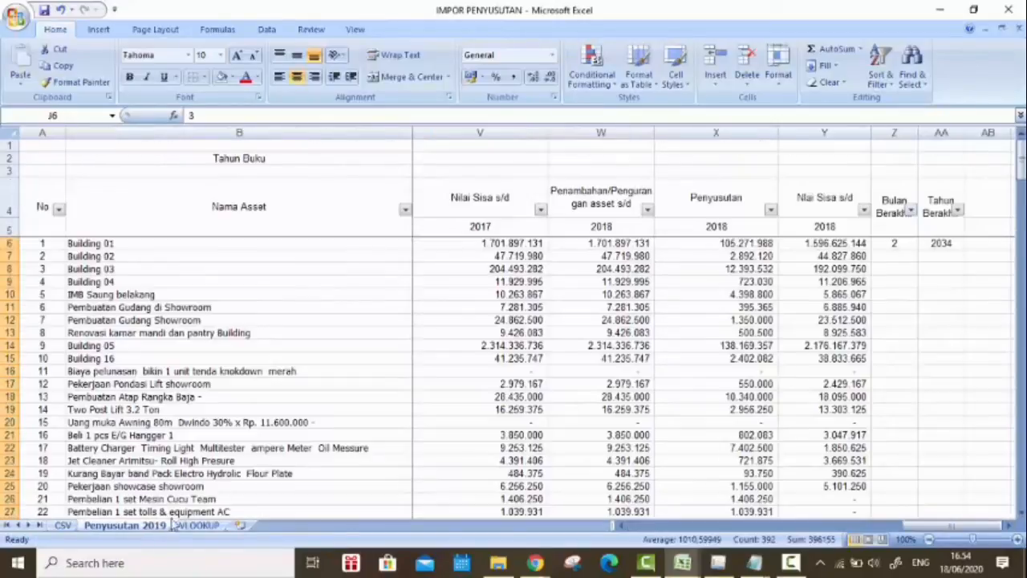
Step: Copy the Jenis harta, Kelompok Harta, Jenis Usaha and Nama Harta data in D6:G201 of the Penyusutan 2019 sheet
{"action": "left_click_drag", "start_coordinate": [932, 526], "coordinate": [619, 527]}
{"action": "left_click_drag", "start_coordinate": [473, 246], "coordinate": [674, 243]}
{"action": "key", "text": "ctrl+shift+Down"}
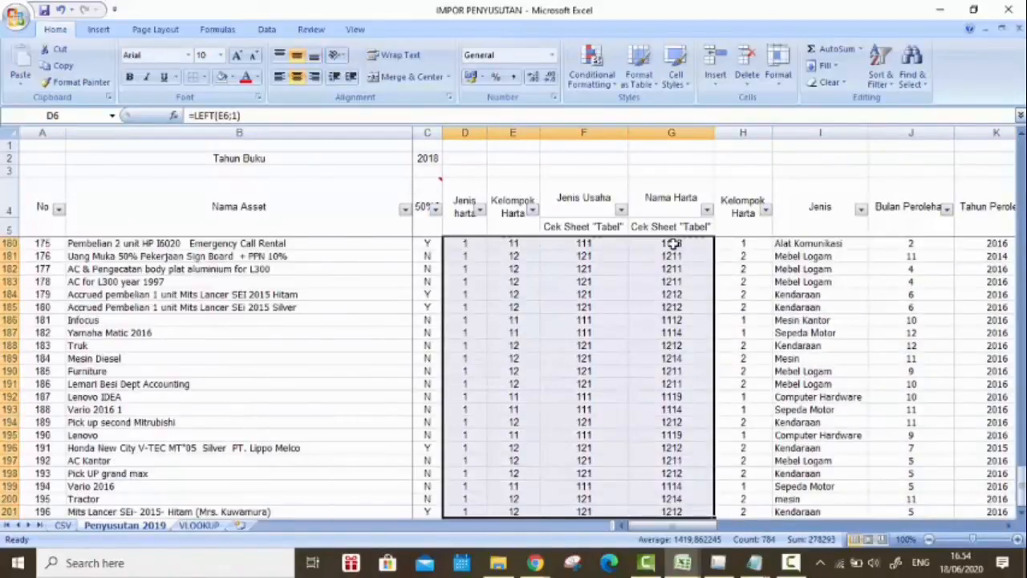
{"action": "key", "text": "ctrl+c"}
Step: Paste the copied asset codes as values only into the CSV sheet starting at A2
{"action": "left_click", "coordinate": [63, 525]}
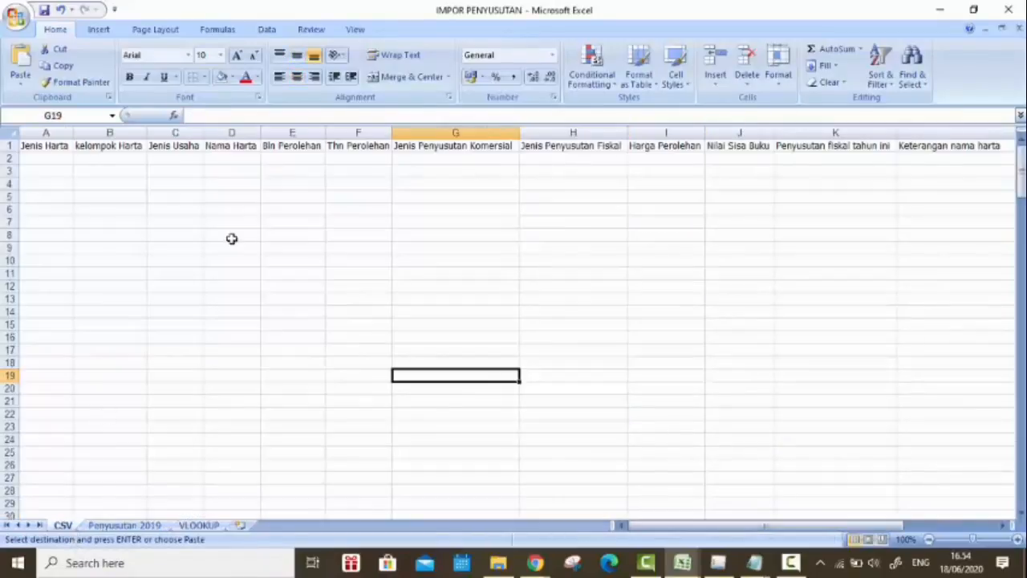
{"action": "left_click", "coordinate": [53, 159]}
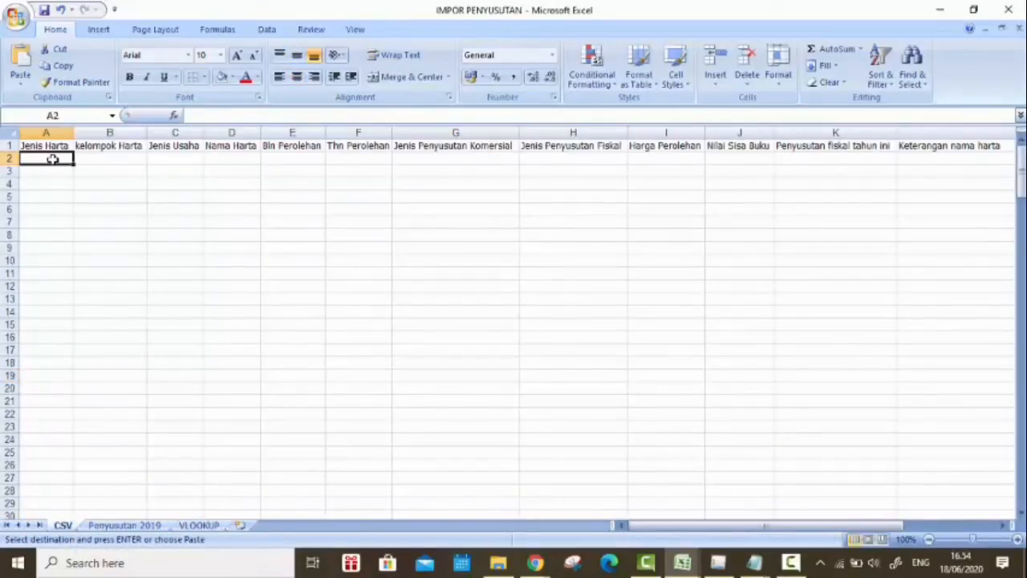
{"action": "right_click", "coordinate": [52, 159]}
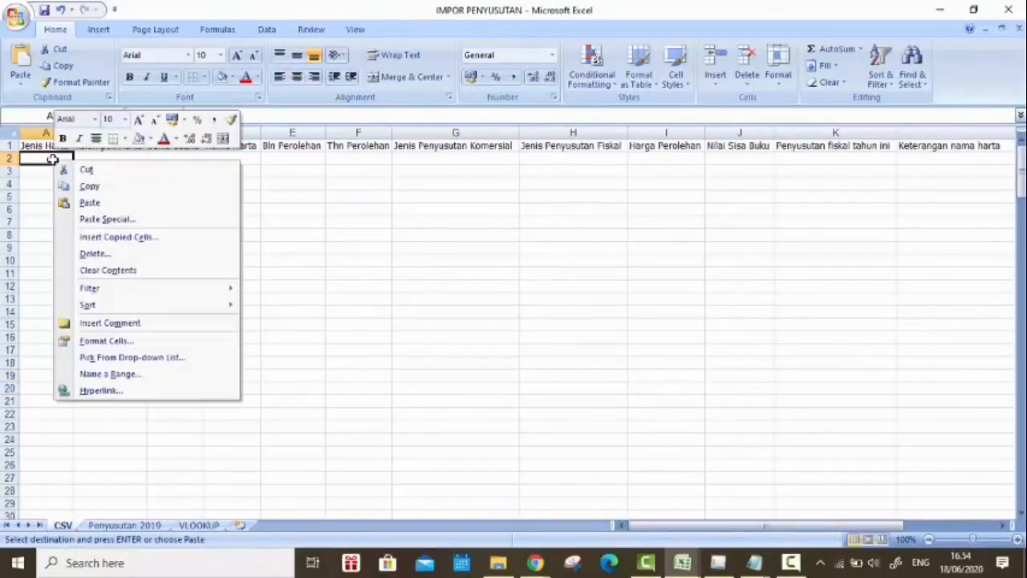
{"action": "left_click", "coordinate": [146, 220]}
{"action": "left_click", "coordinate": [44, 161]}
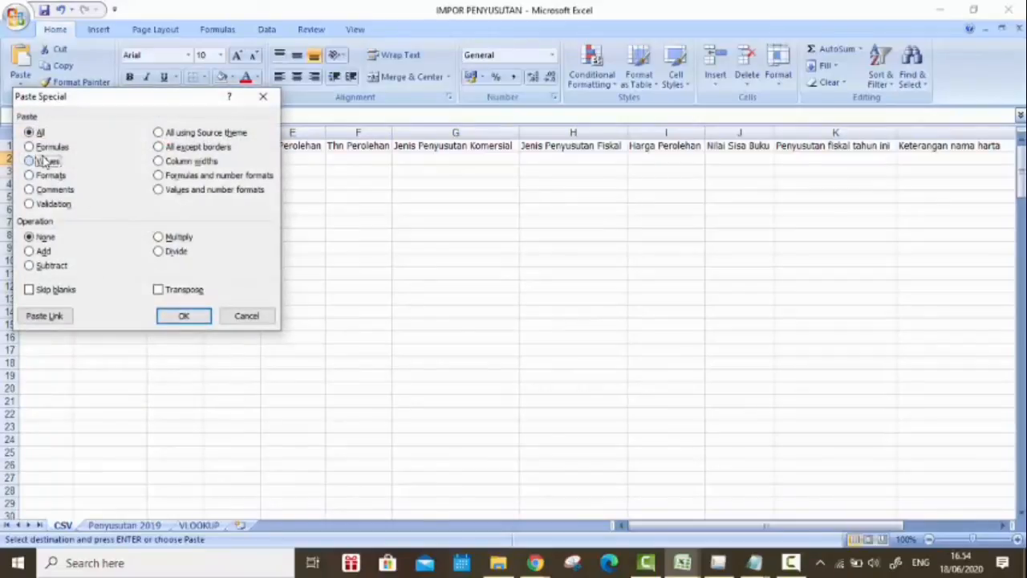
{"action": "left_click", "coordinate": [183, 315]}
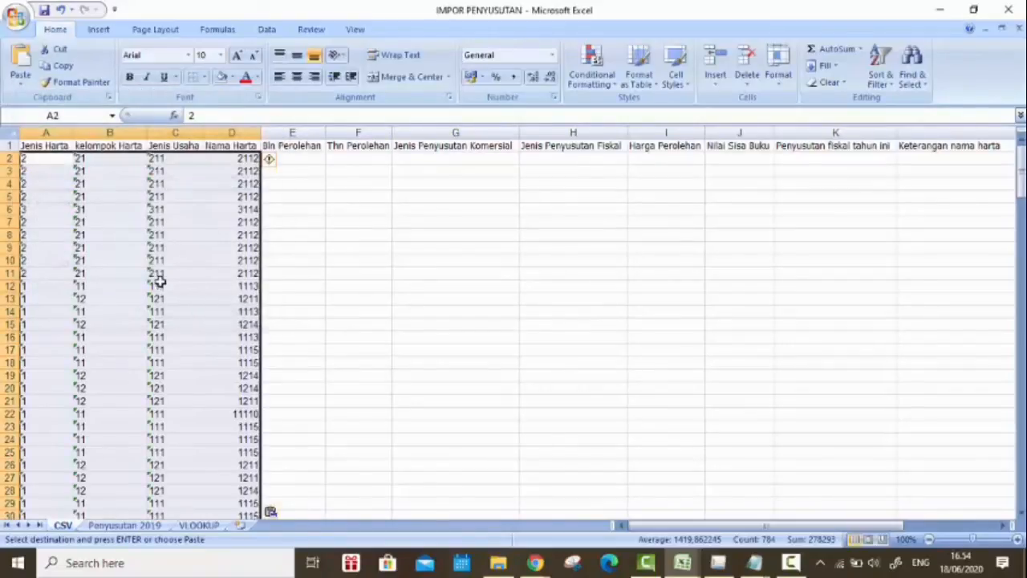
{"action": "left_click", "coordinate": [211, 222]}
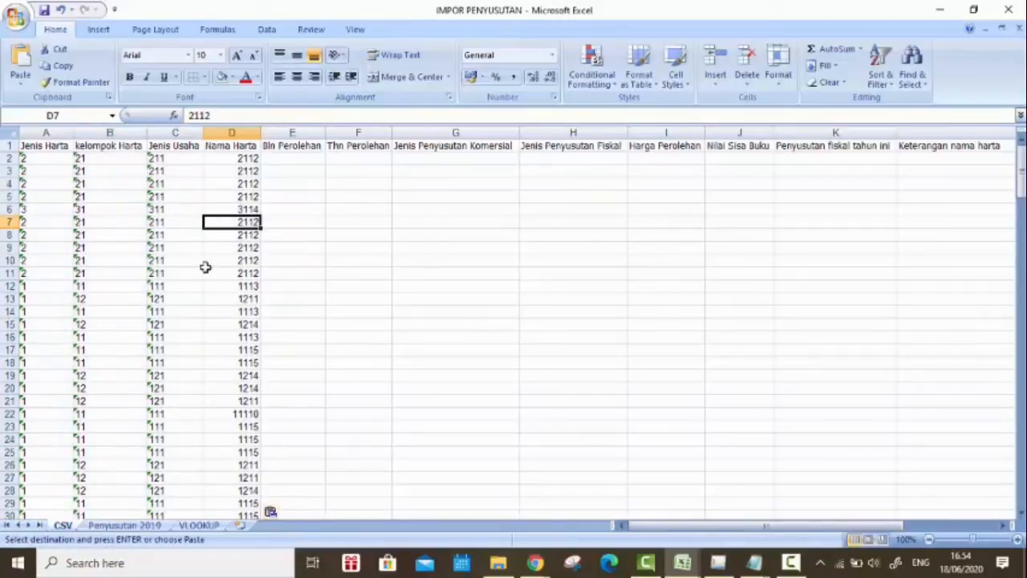
{"action": "key", "text": "Escape"}
Step: Copy the acquisition month and year data in J6:K201 of Penyusutan 2019 into the CSV sheet starting at E2
{"action": "left_click", "coordinate": [290, 159]}
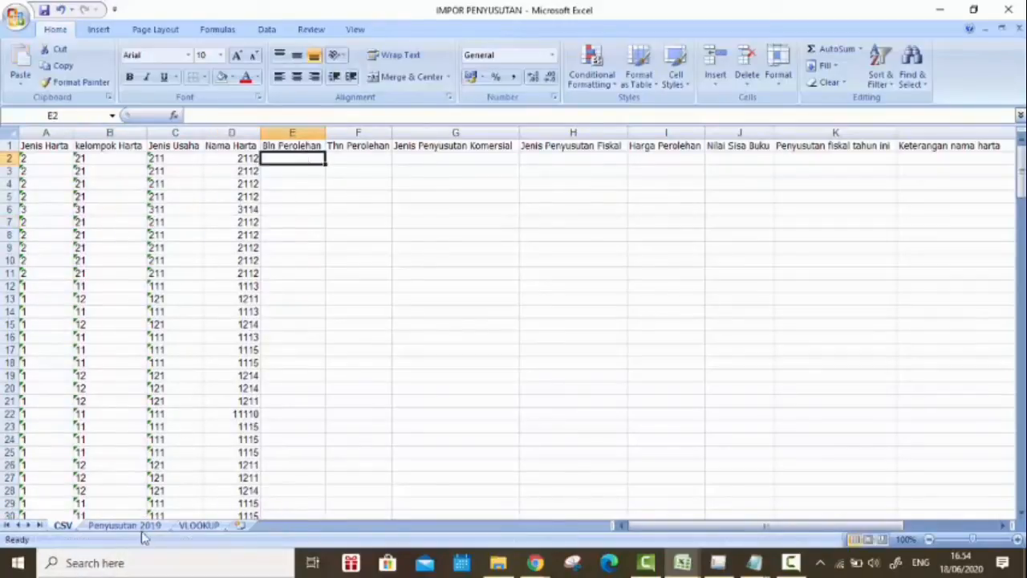
{"action": "left_click", "coordinate": [124, 525]}
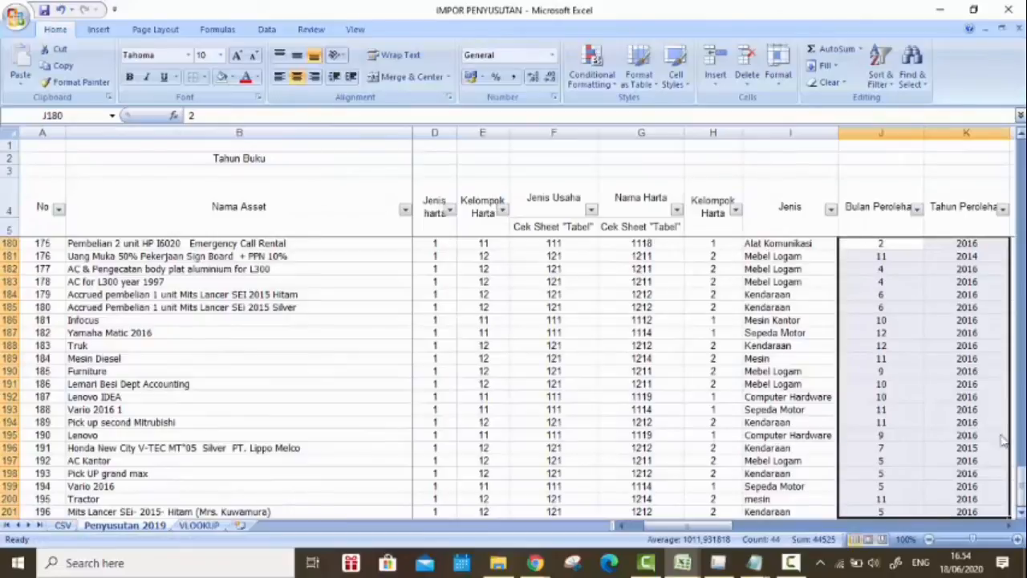
{"action": "scroll", "coordinate": [1001, 481], "scroll_direction": "up", "scroll_amount": 20}
{"action": "left_click_drag", "start_coordinate": [905, 243], "coordinate": [968, 244]}
{"action": "key", "text": "ctrl+shift+Down"}
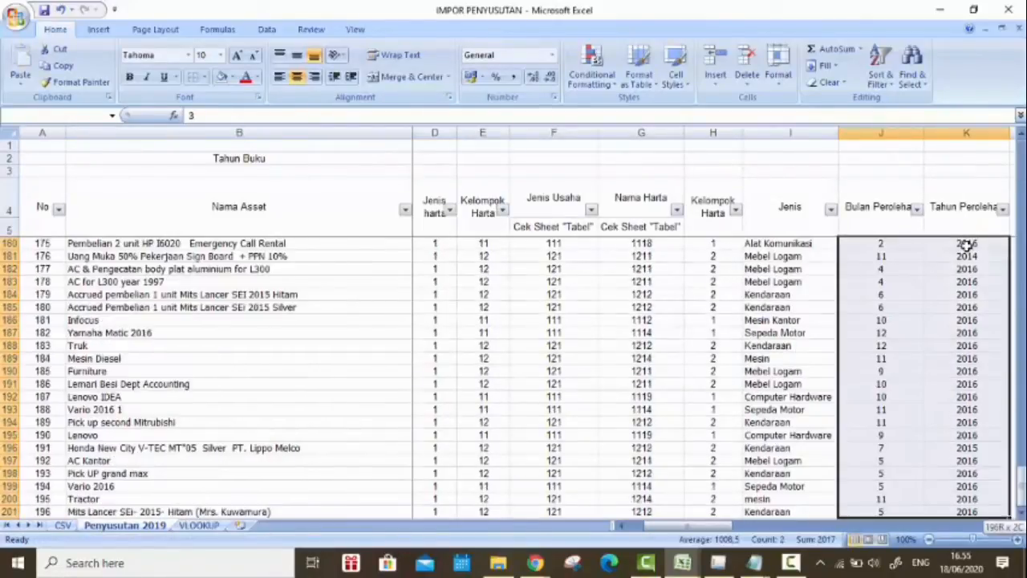
{"action": "key", "text": "ctrl+c"}
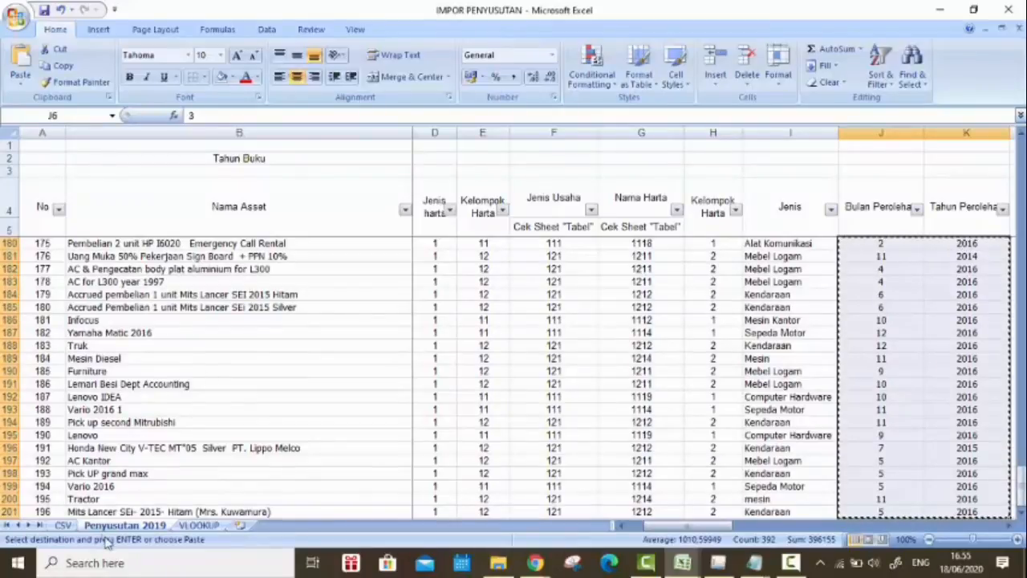
{"action": "left_click", "coordinate": [62, 524]}
{"action": "right_click", "coordinate": [293, 158]}
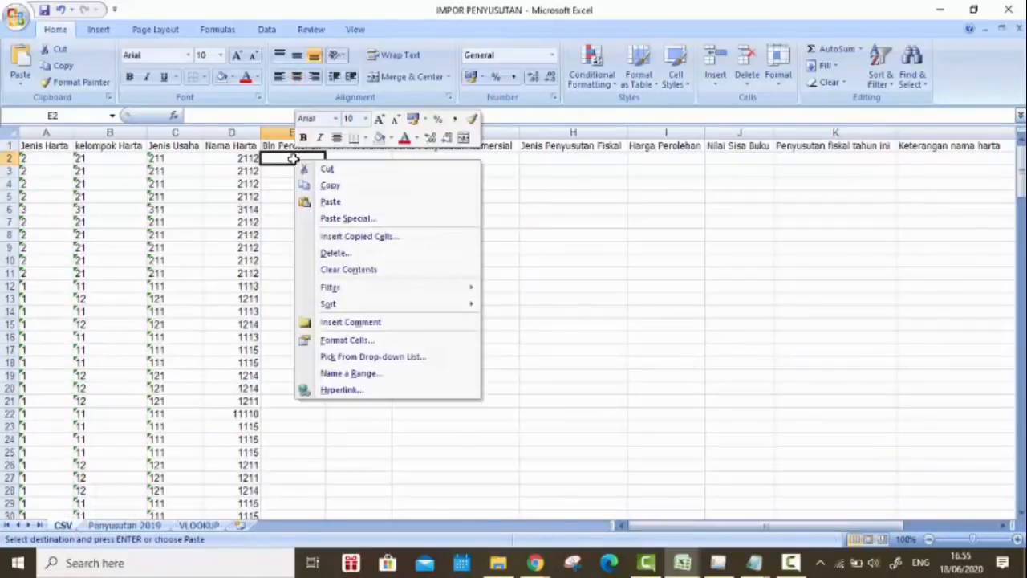
{"action": "left_click", "coordinate": [331, 202]}
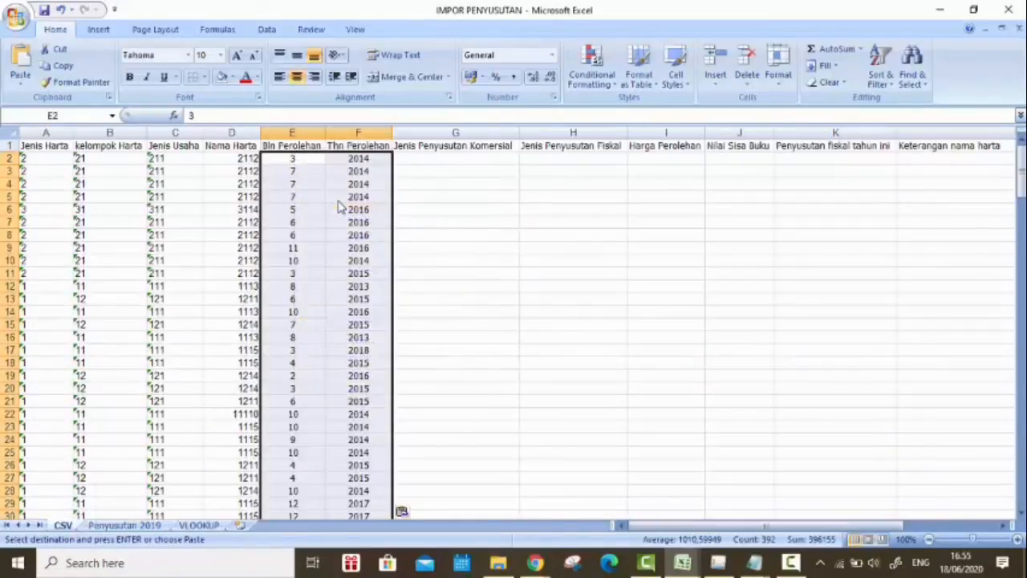
Step: Enter 1 for Jenis Penyusutan Komersial and Jenis Penyusutan Fiskal in G2:H2 and fill both down through the asset rows
{"action": "left_click", "coordinate": [496, 160]}
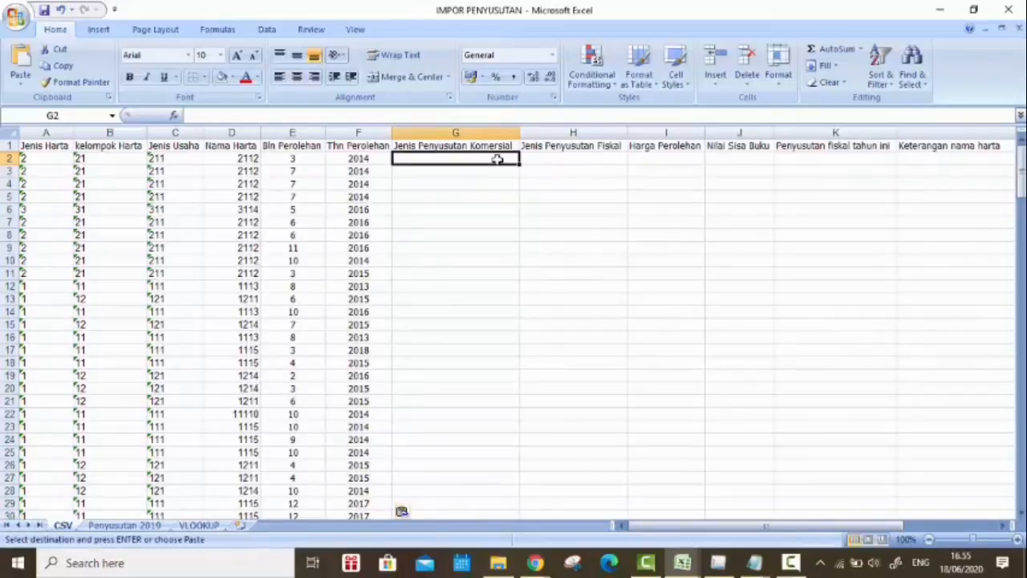
{"action": "type", "text": "1"}
{"action": "key", "text": "Tab"}
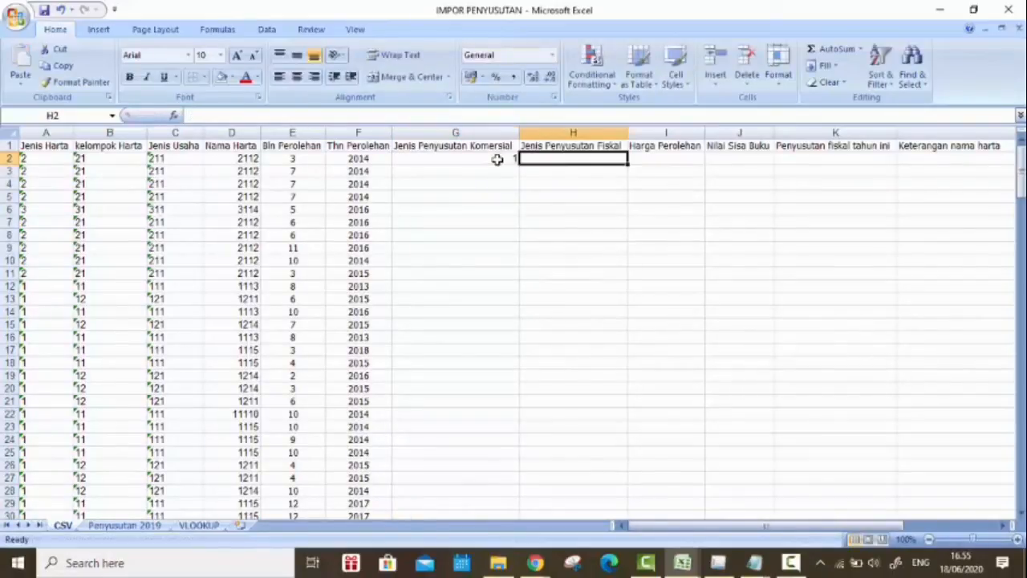
{"action": "type", "text": "1"}
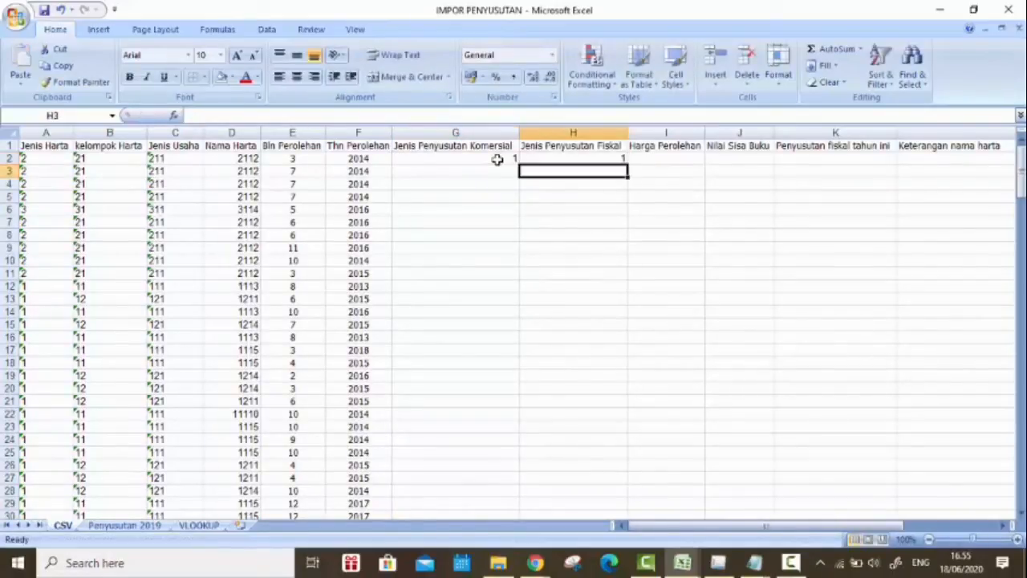
{"action": "left_click", "coordinate": [499, 160]}
{"action": "left_click_drag", "start_coordinate": [515, 160], "coordinate": [625, 159]}
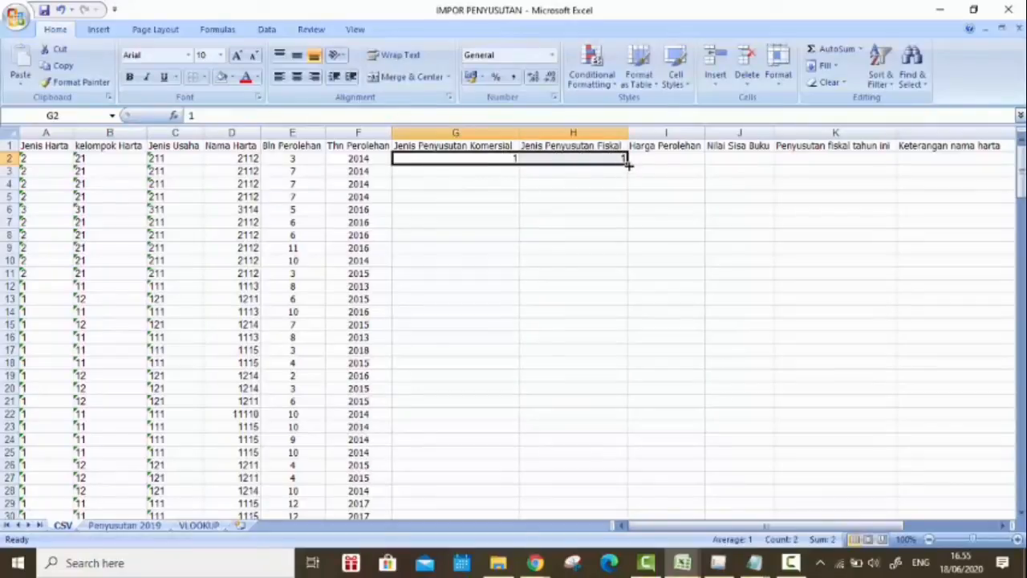
{"action": "double_click", "coordinate": [626, 163]}
Step: Copy the Harga Perolehan amounts in L6:L201 of the Penyusutan 2019 sheet
{"action": "left_click", "coordinate": [124, 525]}
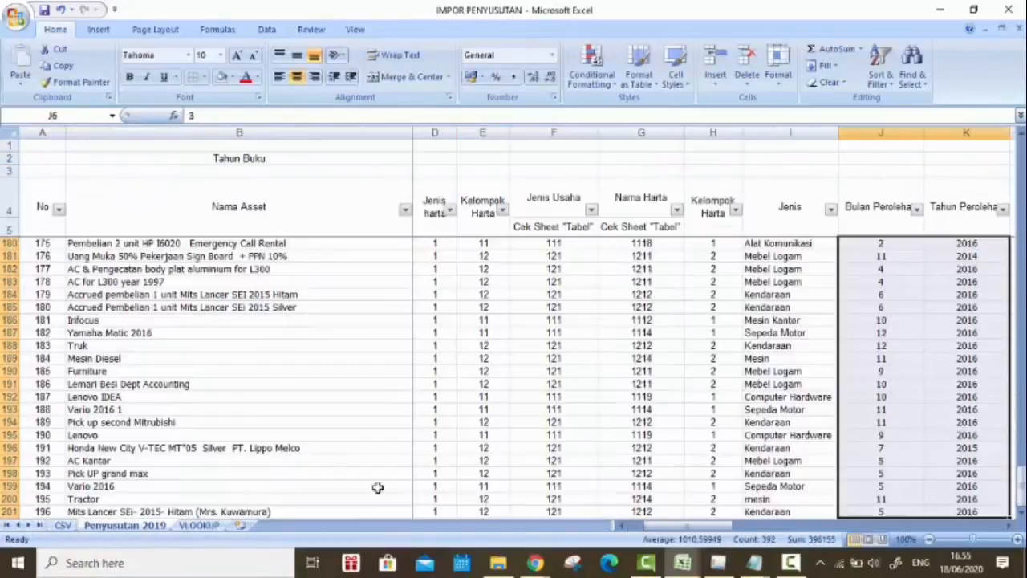
{"action": "left_click_drag", "start_coordinate": [727, 526], "coordinate": [793, 526]}
{"action": "left_click_drag", "start_coordinate": [1021, 490], "coordinate": [1021, 152]}
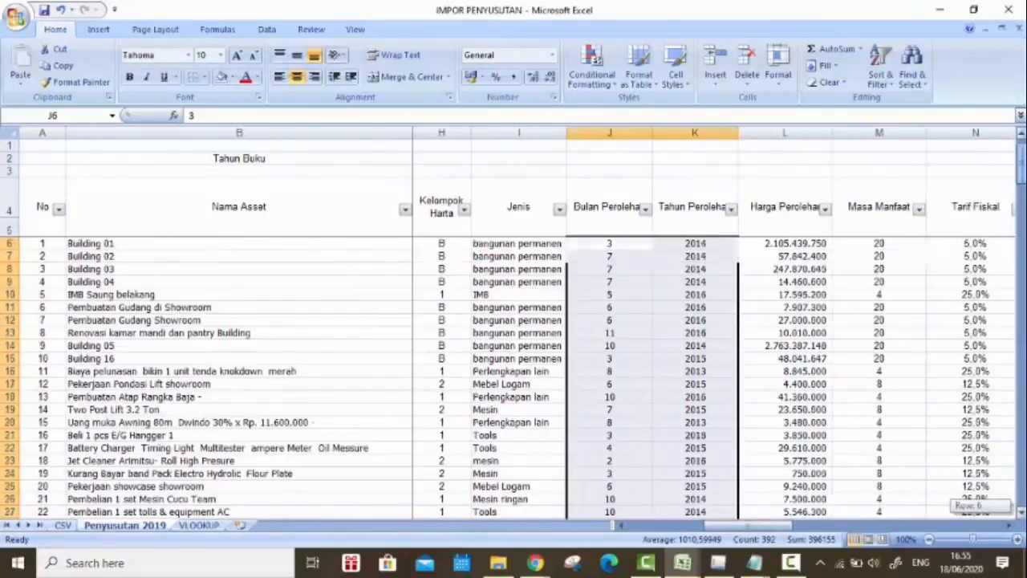
{"action": "left_click", "coordinate": [800, 244]}
{"action": "key", "text": "ctrl+shift+Down"}
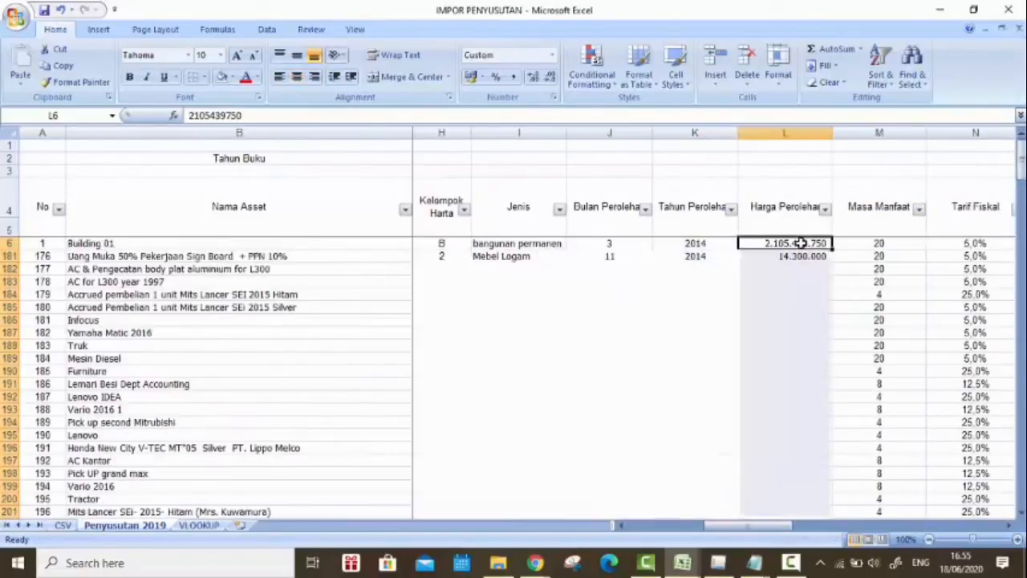
{"action": "key", "text": "ctrl+c"}
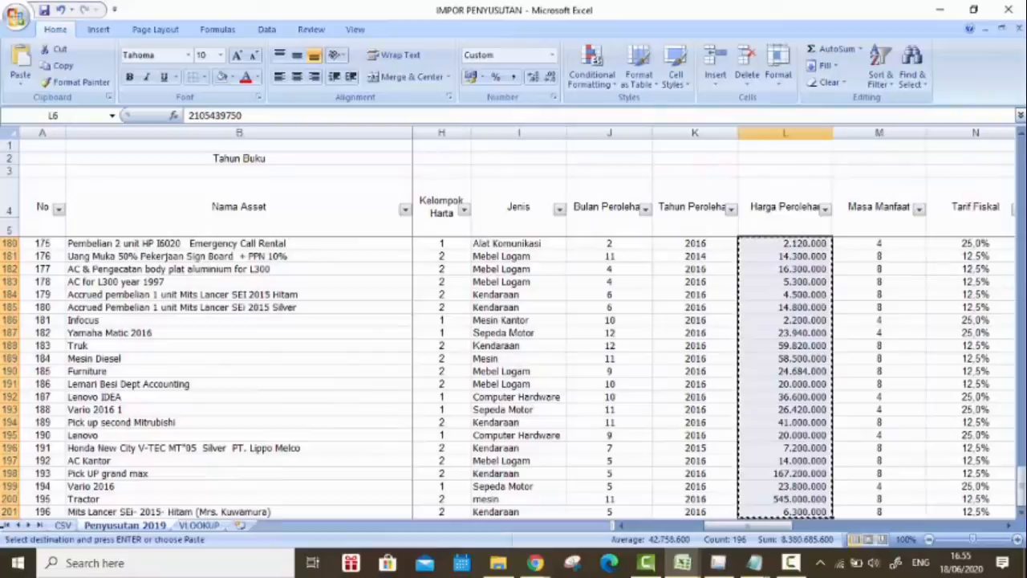
Step: Paste the acquisition prices as values into the CSV sheet from I2 and format them as Number
{"action": "left_click", "coordinate": [60, 525]}
{"action": "right_click", "coordinate": [689, 157]}
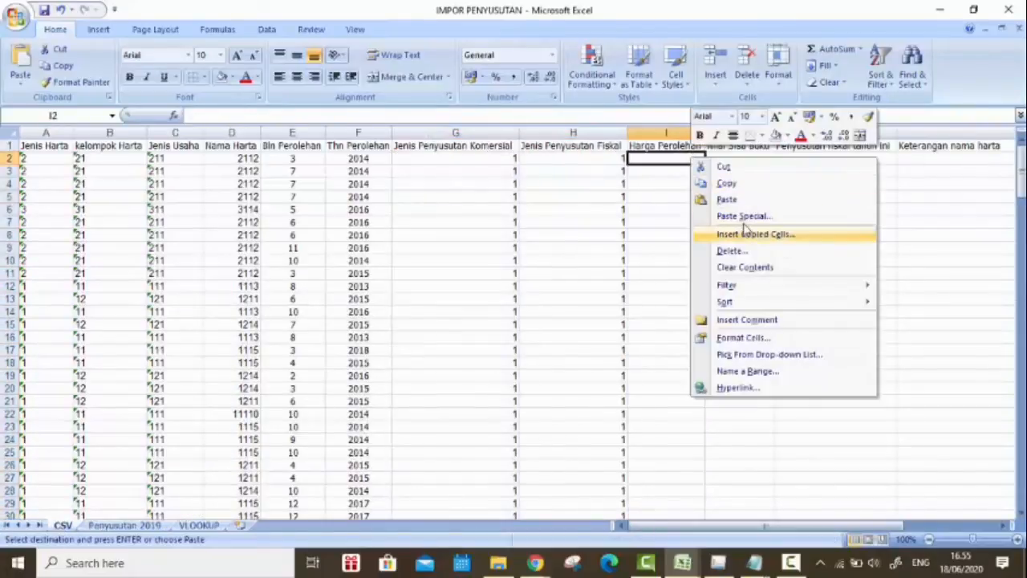
{"action": "left_click", "coordinate": [713, 216]}
{"action": "left_click", "coordinate": [651, 161]}
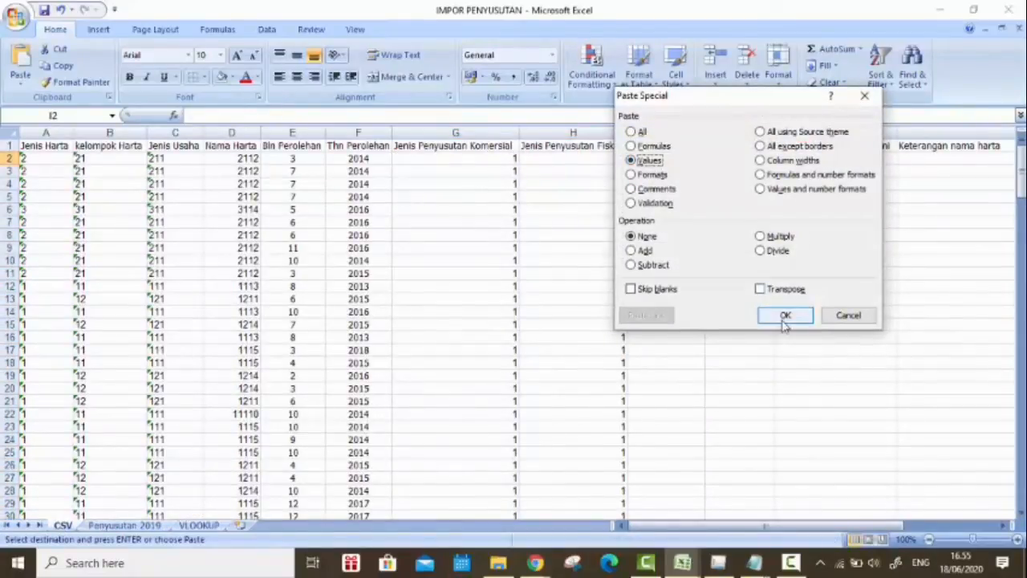
{"action": "left_click", "coordinate": [785, 314]}
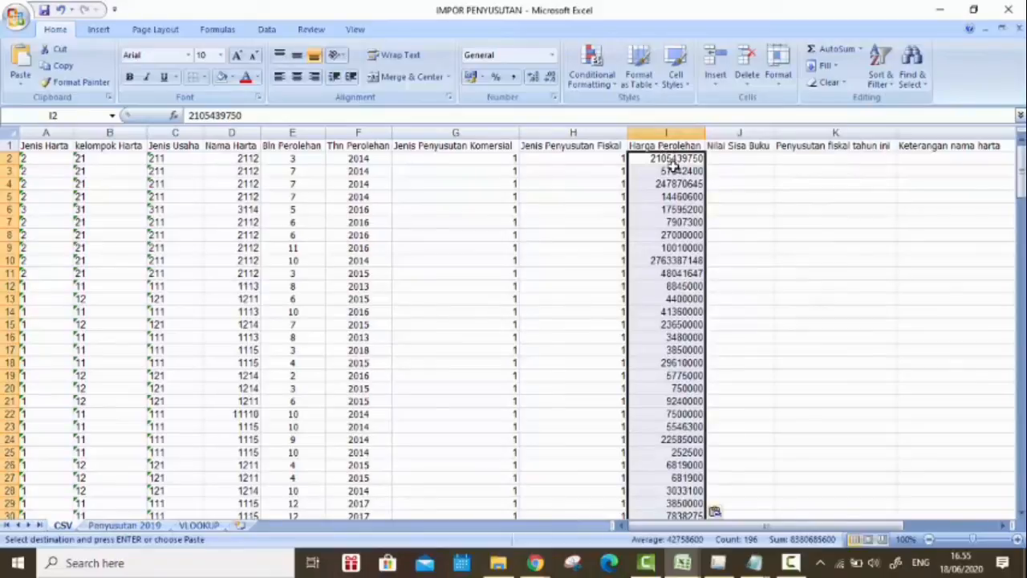
{"action": "left_click", "coordinate": [553, 57]}
{"action": "left_click", "coordinate": [562, 115]}
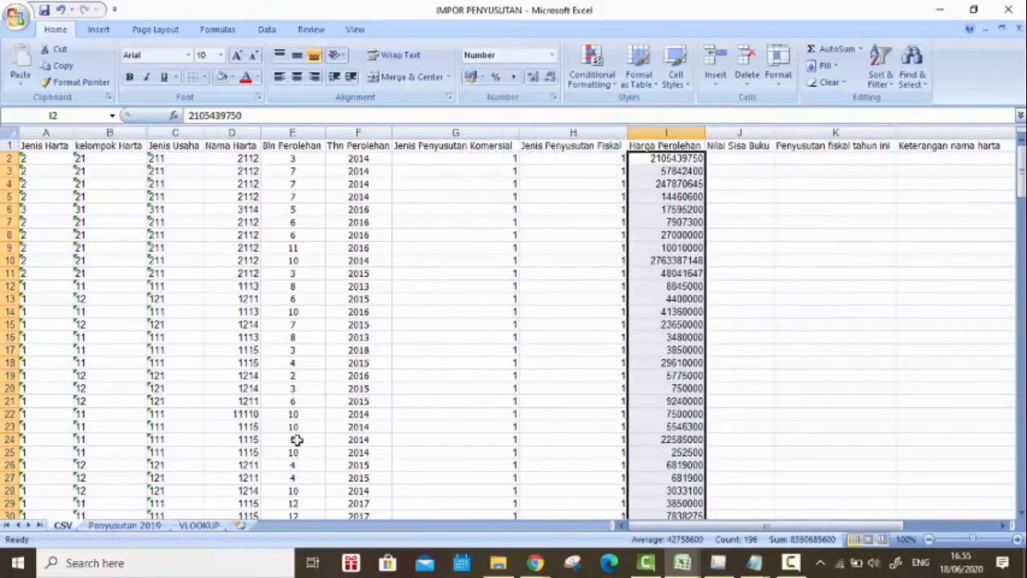
Step: Copy the Nilai Sisa s/d 2017 amounts in V6:V201 of the Penyusutan 2019 sheet
{"action": "left_click", "coordinate": [145, 526]}
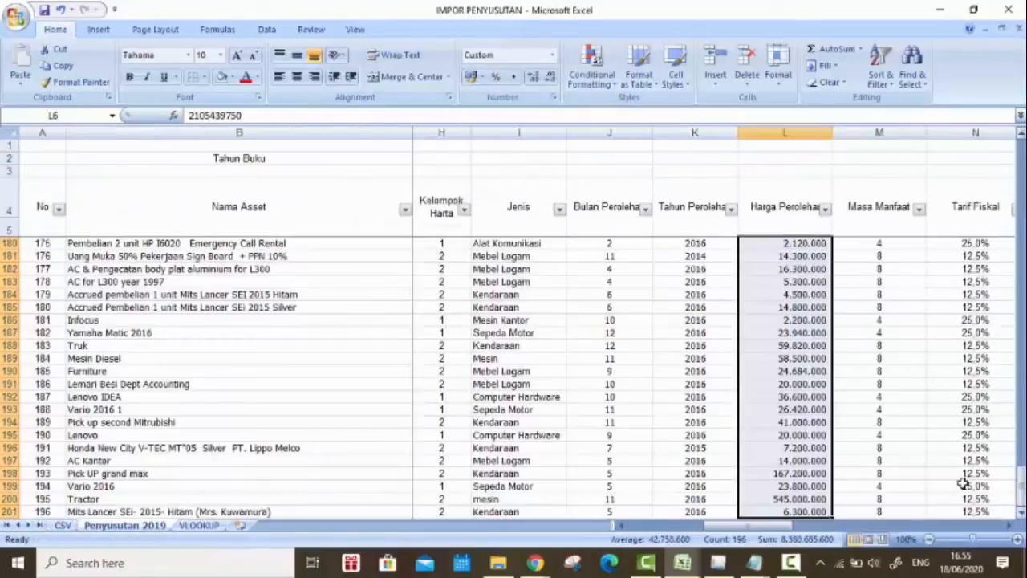
{"action": "scroll", "coordinate": [959, 514], "scroll_direction": "right", "scroll_amount": 5}
{"action": "scroll", "coordinate": [953, 517], "scroll_direction": "right", "scroll_amount": 1}
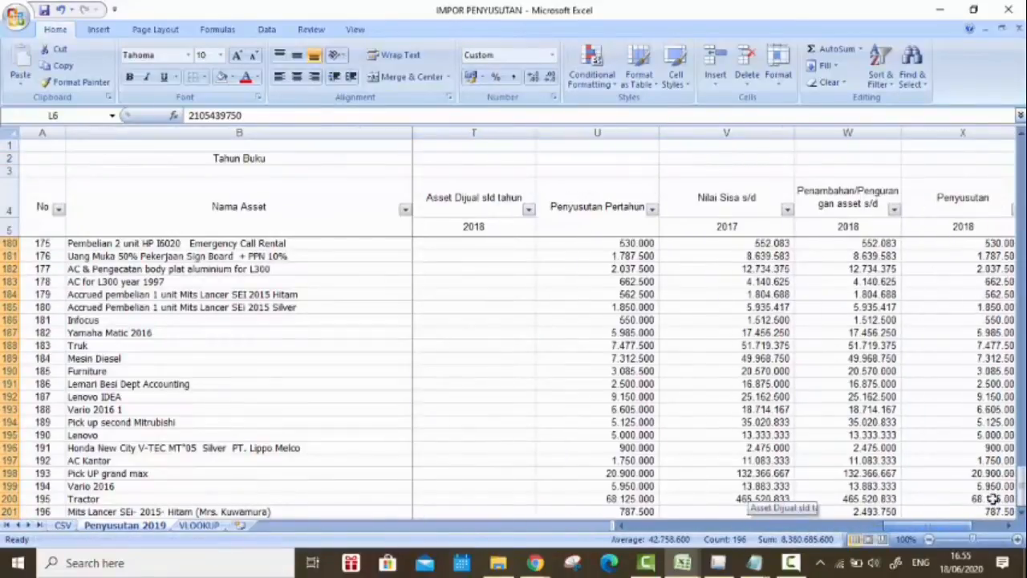
{"action": "left_click_drag", "start_coordinate": [1019, 497], "coordinate": [1019, 489]}
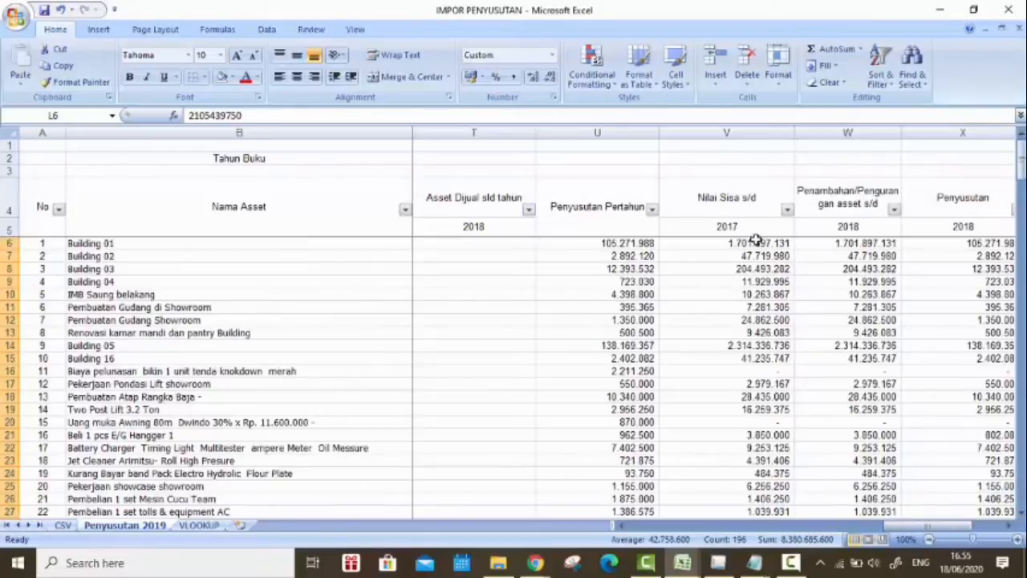
{"action": "left_click", "coordinate": [758, 242]}
{"action": "key", "text": "ctrl+shift+Down"}
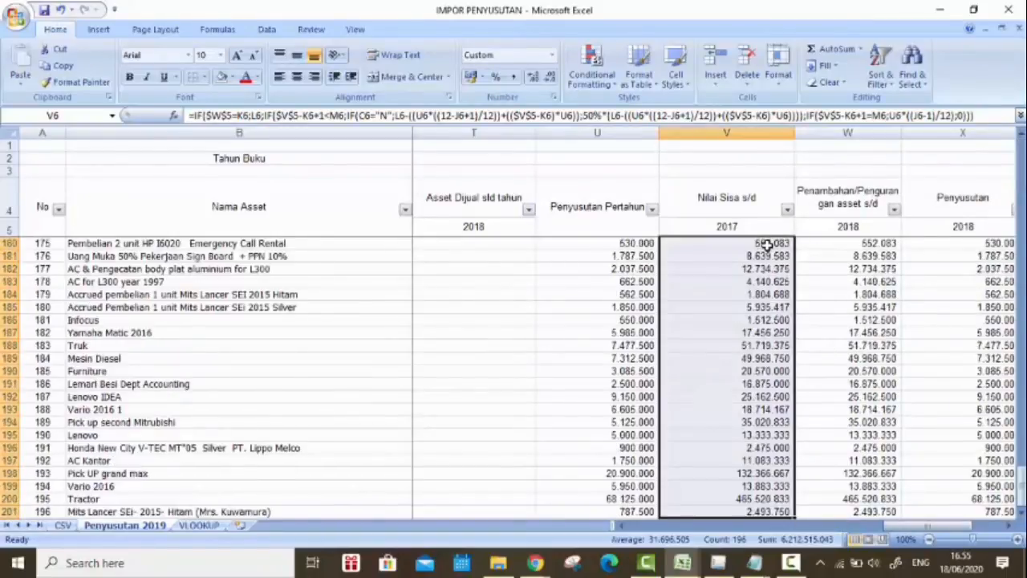
{"action": "key", "text": "ctrl+c"}
Step: Paste the residual values as values only into the CSV sheet's Nilai Sisa Buku column from J2 and format them as Number
{"action": "left_click", "coordinate": [61, 526]}
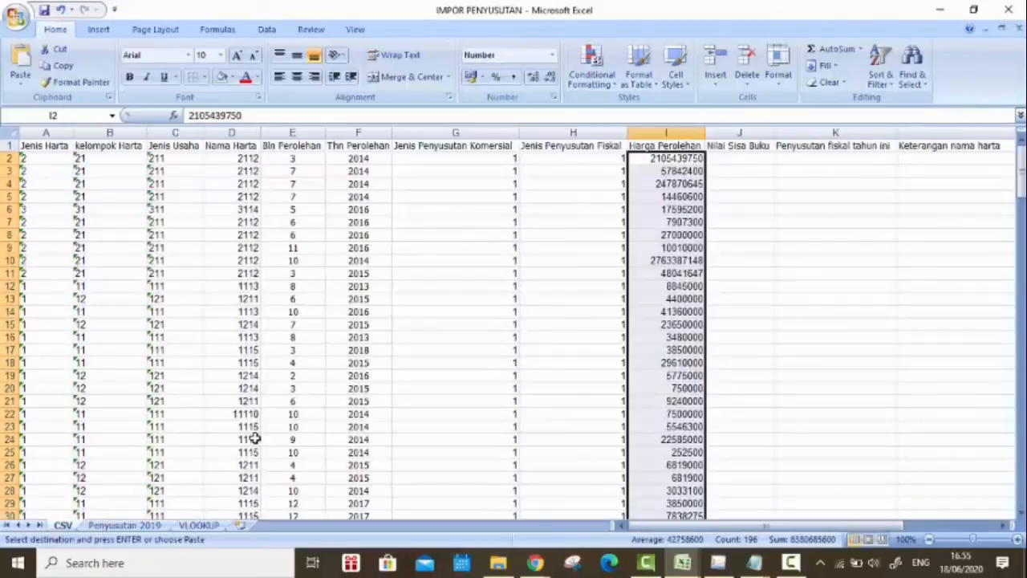
{"action": "left_click", "coordinate": [736, 163]}
{"action": "right_click", "coordinate": [737, 161]}
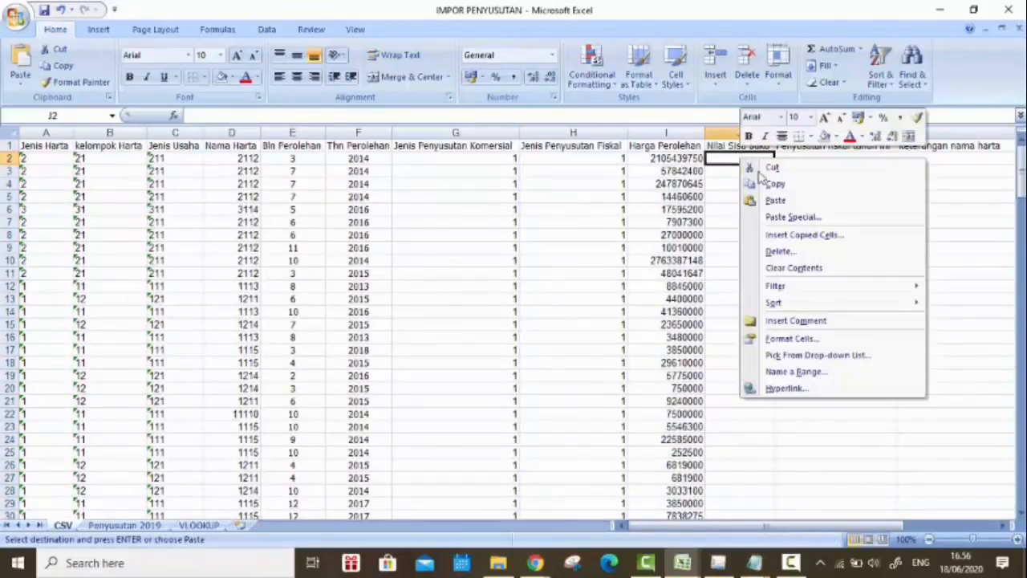
{"action": "left_click", "coordinate": [793, 218]}
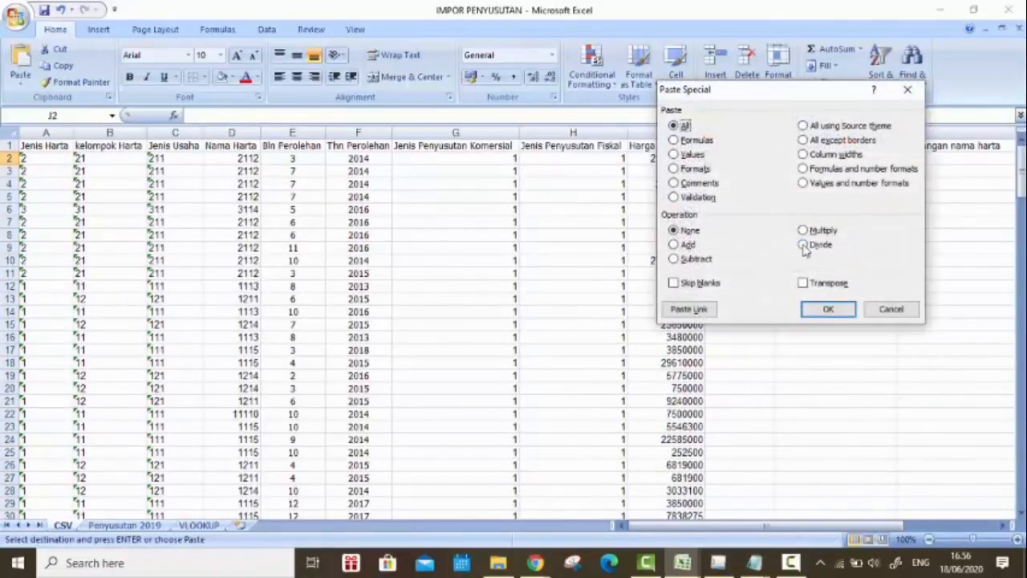
{"action": "left_click", "coordinate": [692, 156]}
{"action": "left_click", "coordinate": [843, 308]}
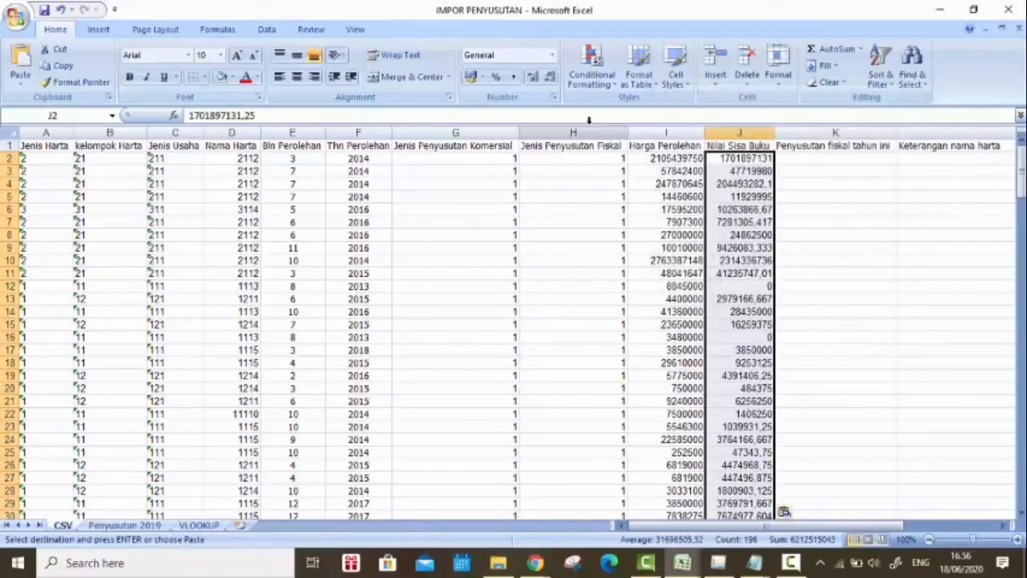
{"action": "left_click", "coordinate": [552, 54]}
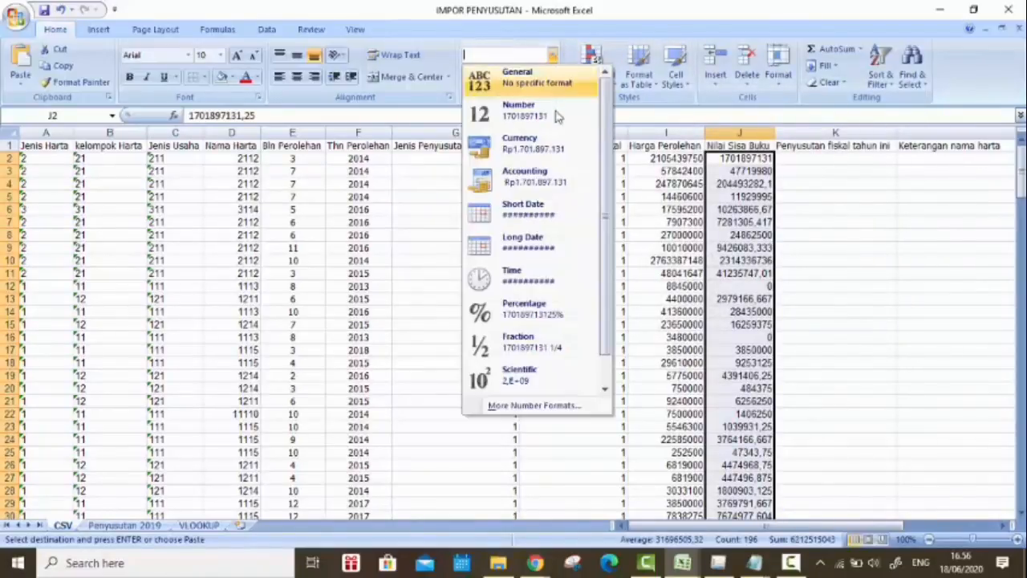
{"action": "left_click", "coordinate": [558, 117]}
Step: Copy the 2018 Penyusutan amounts in X6:X201 of the Penyusutan 2019 sheet
{"action": "left_click", "coordinate": [136, 525]}
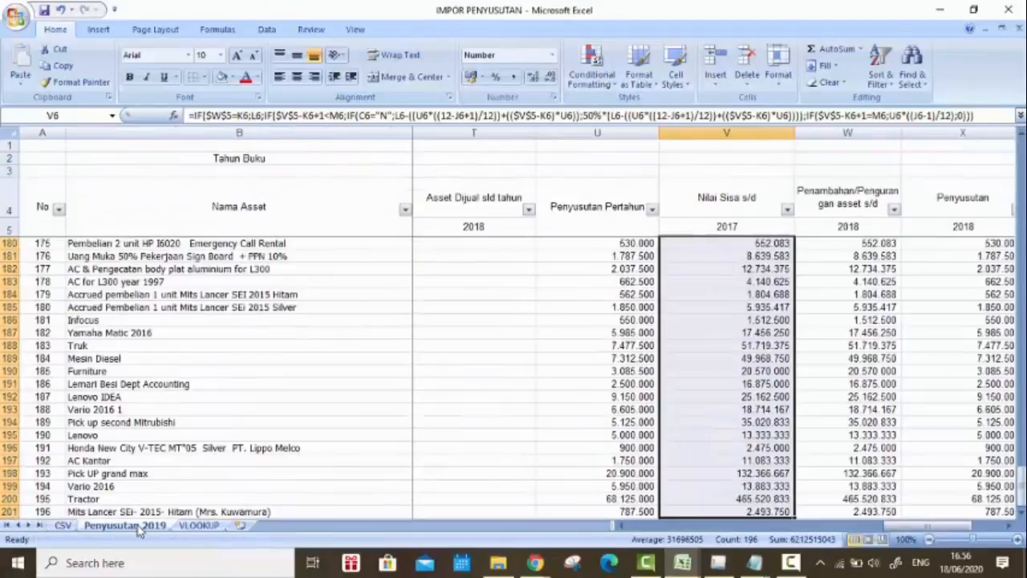
{"action": "left_click_drag", "start_coordinate": [919, 526], "coordinate": [951, 528]}
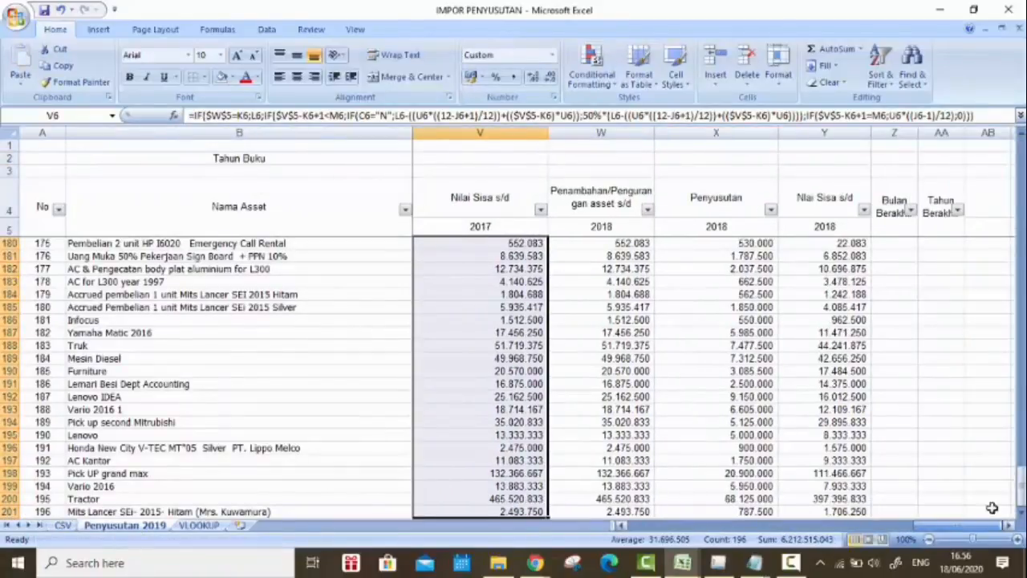
{"action": "scroll", "coordinate": [992, 507], "scroll_direction": "up", "scroll_amount": 20}
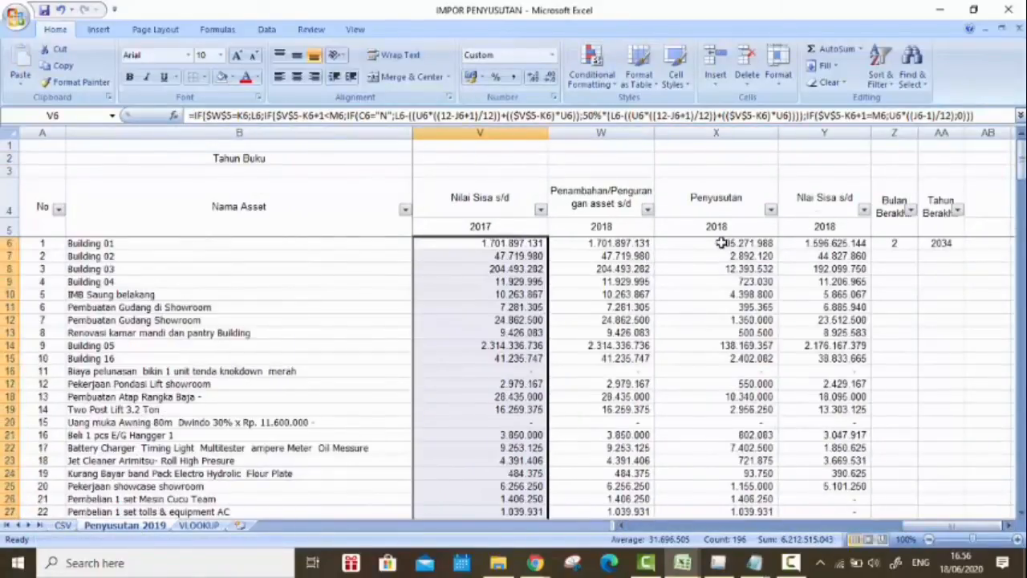
{"action": "left_click", "coordinate": [721, 242]}
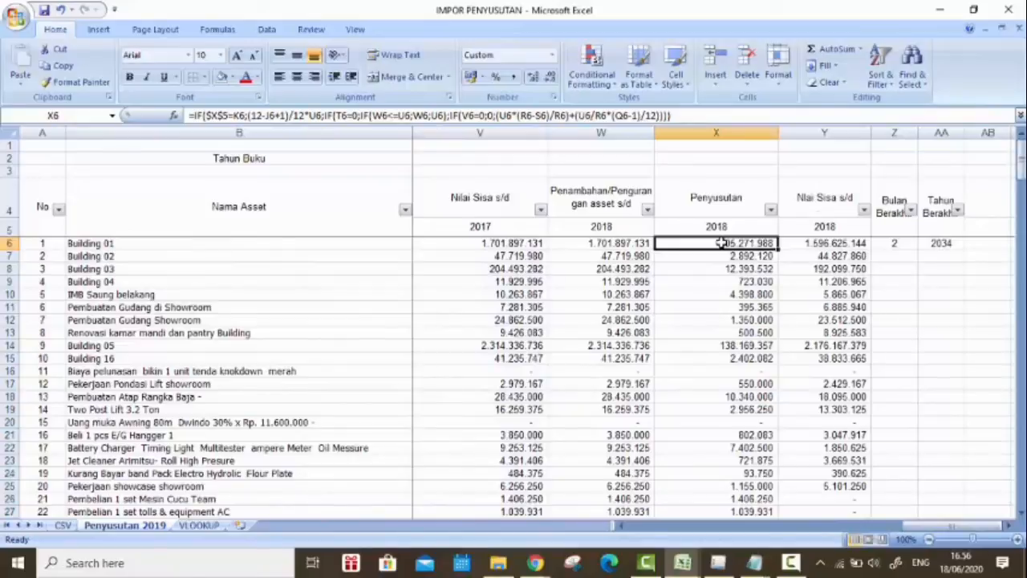
{"action": "key", "text": "ctrl+shift+Down"}
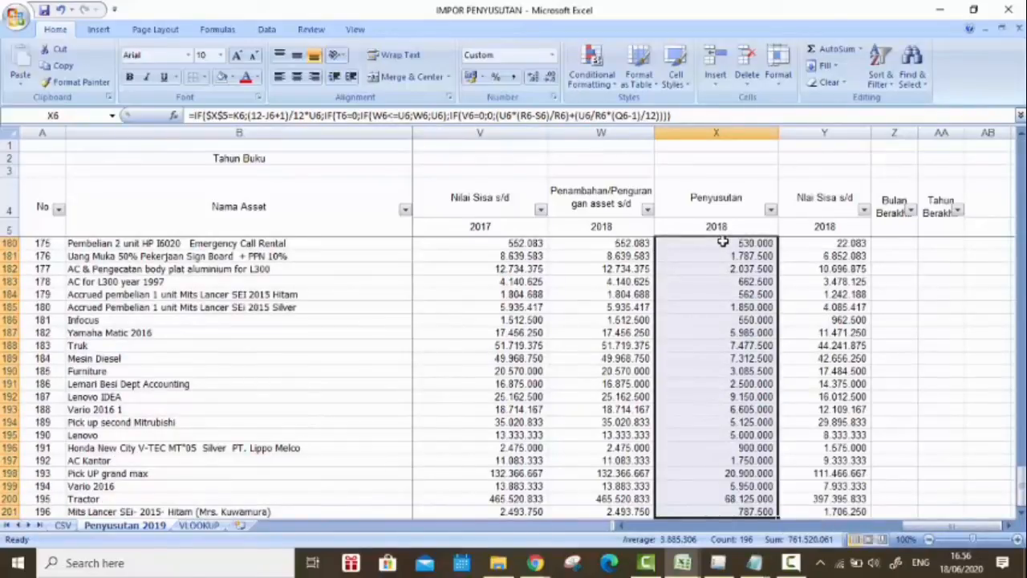
{"action": "key", "text": "ctrl+c"}
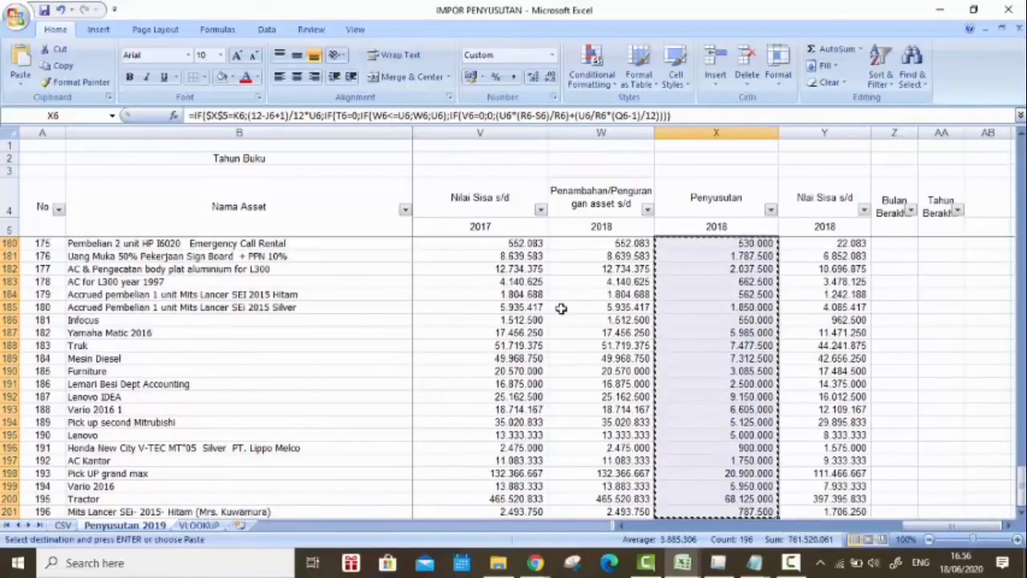
{"action": "left_click_drag", "start_coordinate": [1021, 480], "coordinate": [1020, 160]}
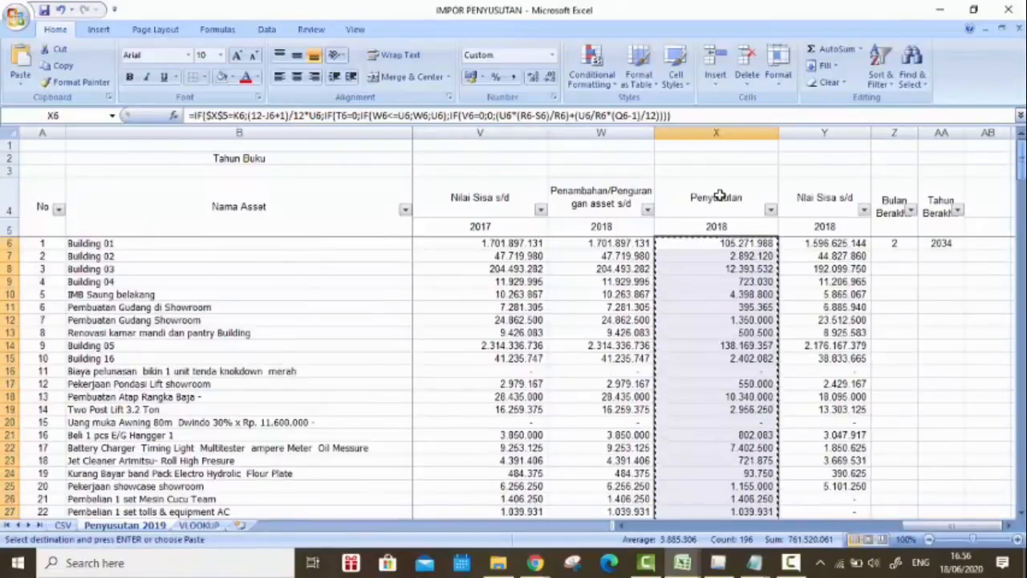
Step: Paste the depreciation amounts as values only into the CSV sheet's Penyusutan fiskal tahun ini column from K2 and format them as Number
{"action": "left_click", "coordinate": [56, 523]}
{"action": "left_click", "coordinate": [807, 158]}
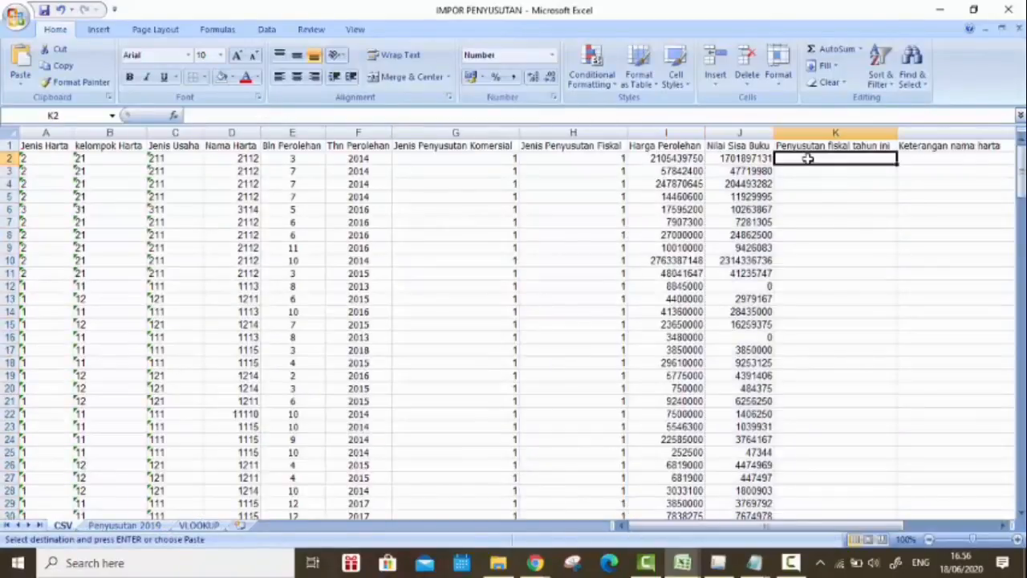
{"action": "right_click", "coordinate": [809, 160]}
{"action": "left_click", "coordinate": [860, 219]}
{"action": "left_click", "coordinate": [725, 160]}
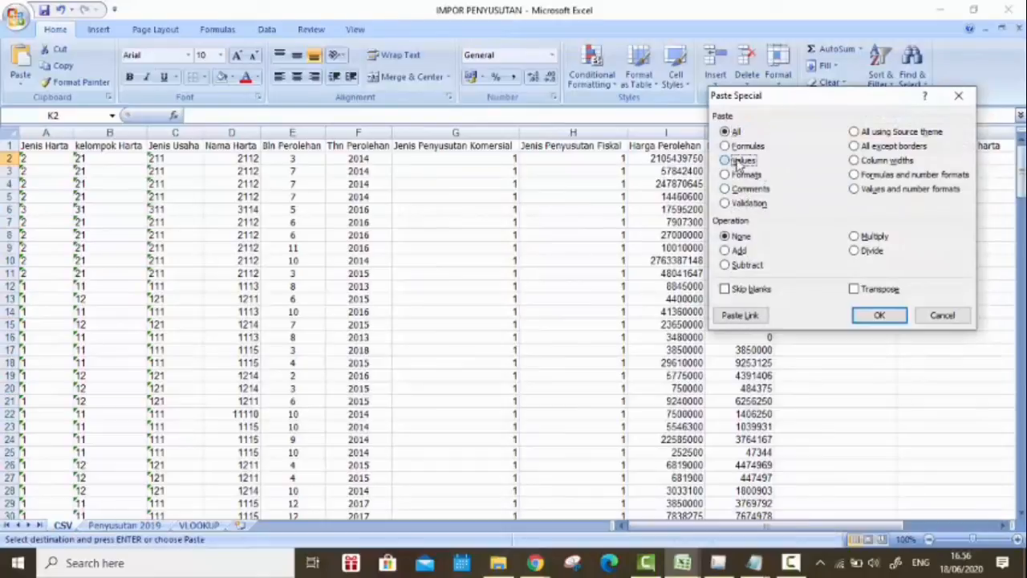
{"action": "left_click", "coordinate": [879, 315]}
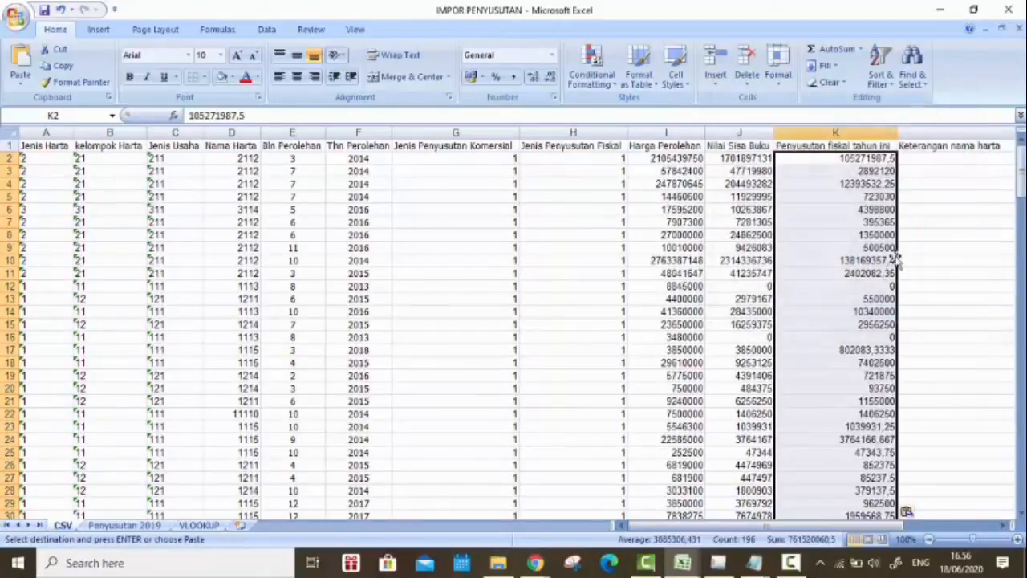
{"action": "left_click", "coordinate": [552, 55]}
{"action": "left_click", "coordinate": [530, 108]}
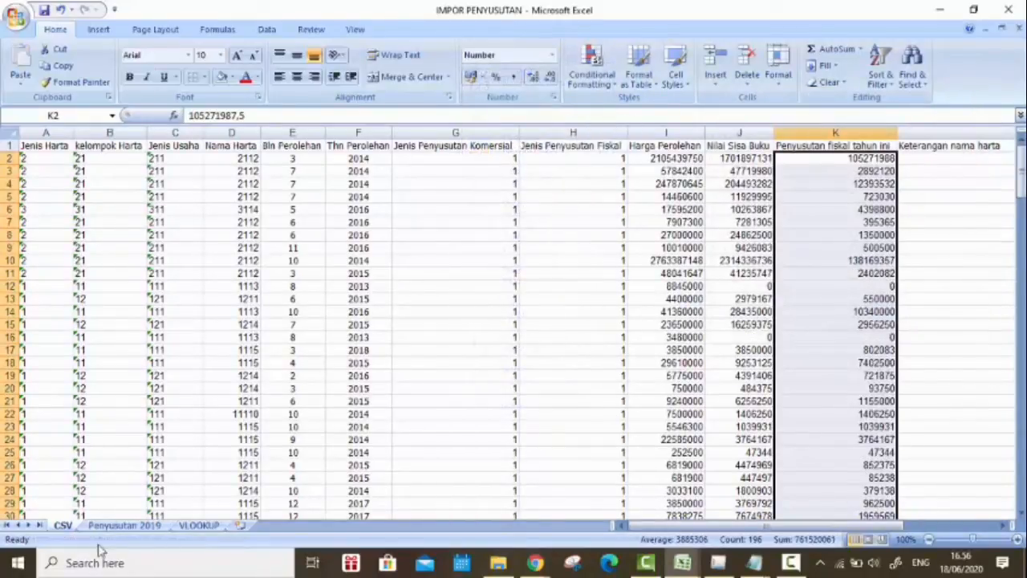
Step: Copy the Nama Asset entries in B6:B201 of the Penyusutan 2019 sheet
{"action": "left_click", "coordinate": [151, 525]}
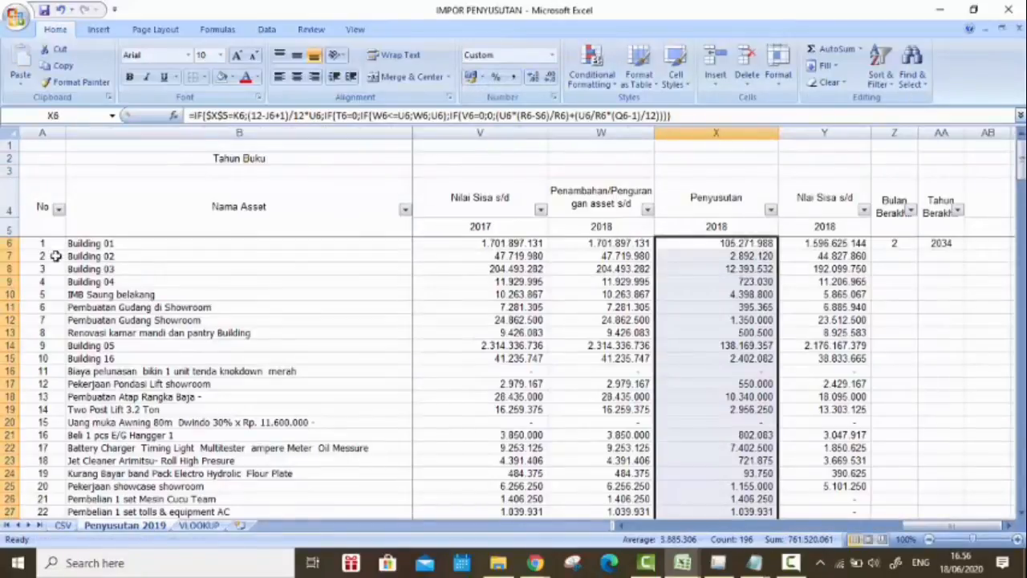
{"action": "left_click", "coordinate": [207, 242]}
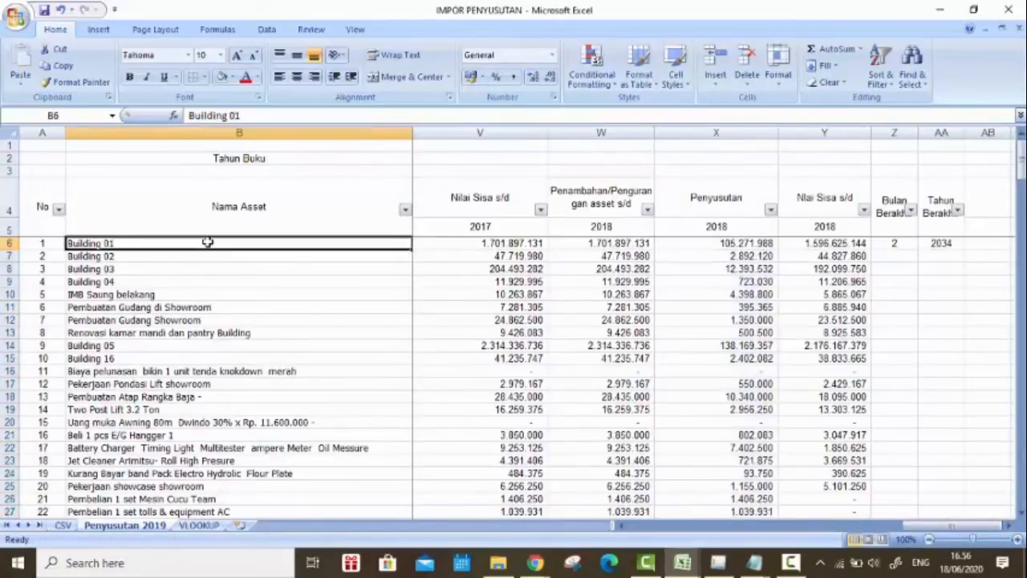
{"action": "key", "text": "ctrl+shift+Down"}
{"action": "key", "text": "ctrl+c"}
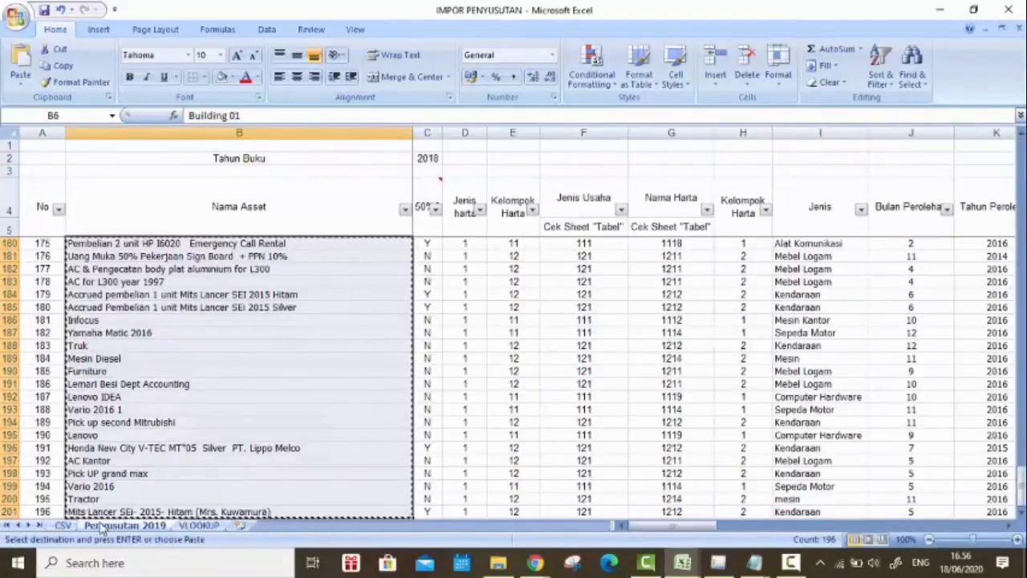
Step: Paste the asset names as values only into the CSV sheet's Keterangan nama harta column from L2
{"action": "left_click", "coordinate": [63, 526]}
{"action": "left_click", "coordinate": [944, 161]}
{"action": "right_click", "coordinate": [943, 162]}
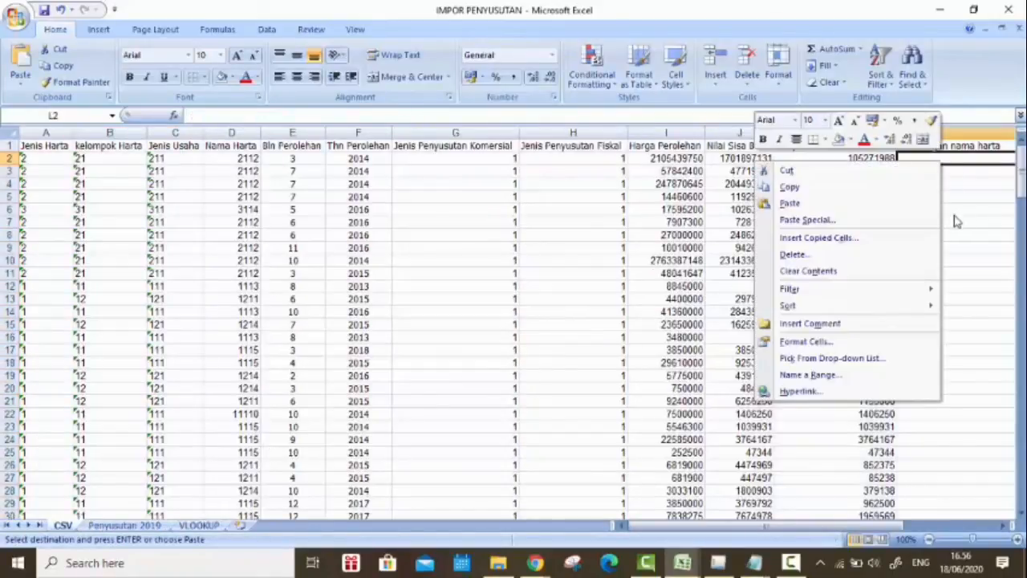
{"action": "left_click", "coordinate": [914, 219]}
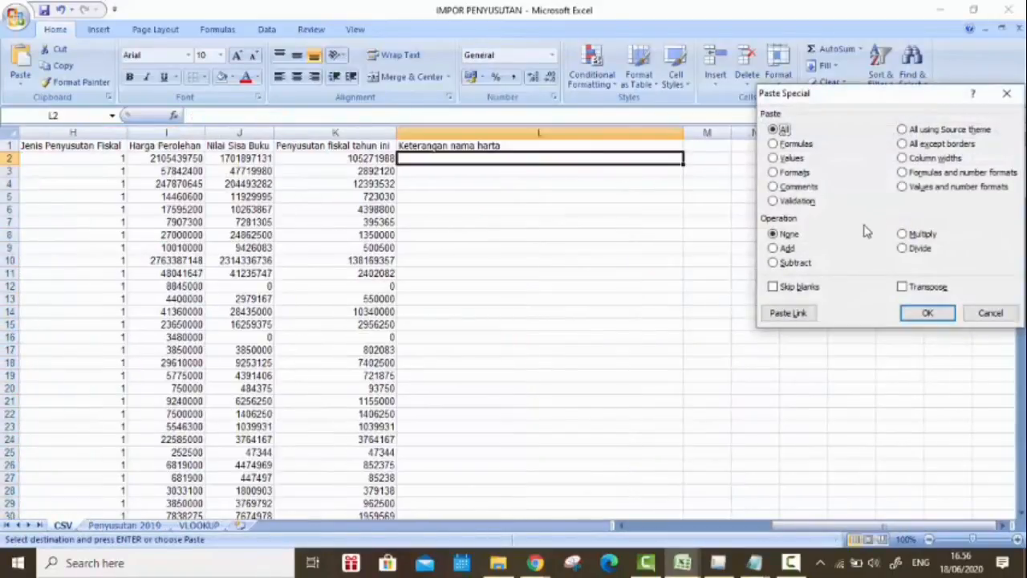
{"action": "left_click", "coordinate": [790, 159]}
{"action": "left_click", "coordinate": [923, 313]}
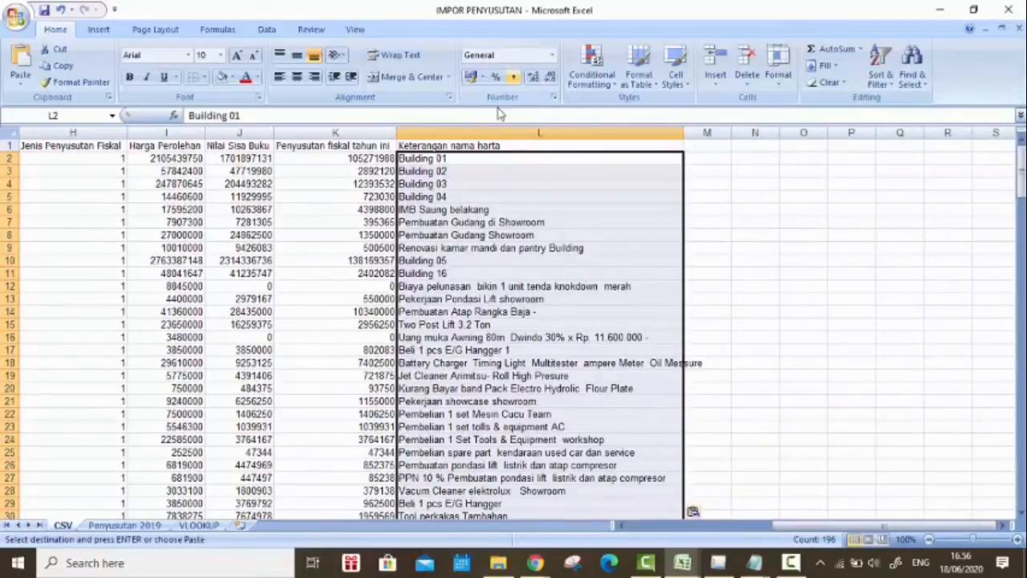
Step: Save the CSV sheet as IMPOR PENYUSUTAN csv in CSV (Comma delimited) format in the Tutorial espt folder, replacing the existing file
{"action": "left_click_drag", "start_coordinate": [805, 530], "coordinate": [678, 528]}
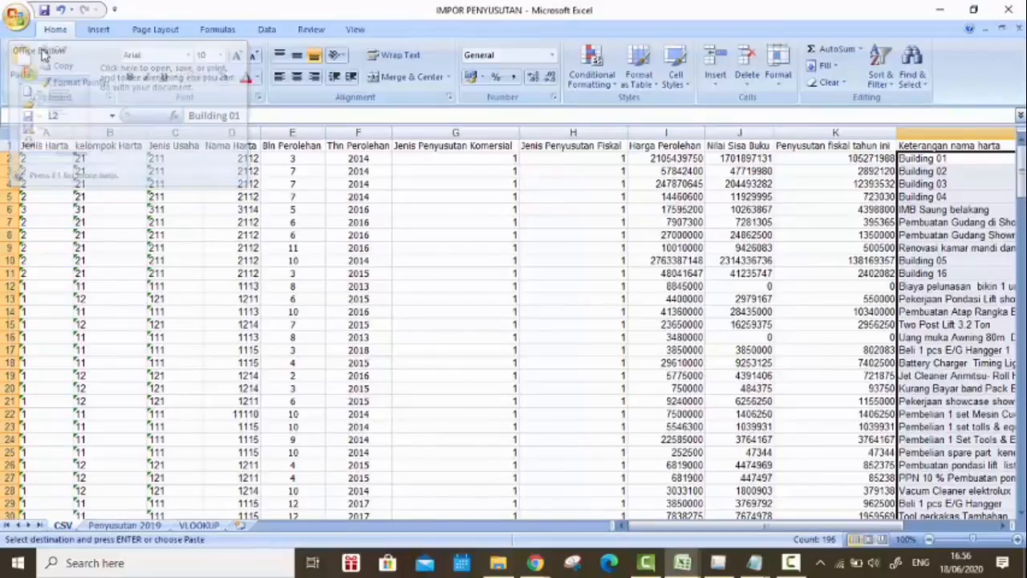
{"action": "left_click", "coordinate": [18, 18]}
{"action": "left_click", "coordinate": [22, 33]}
{"action": "left_click", "coordinate": [18, 23]}
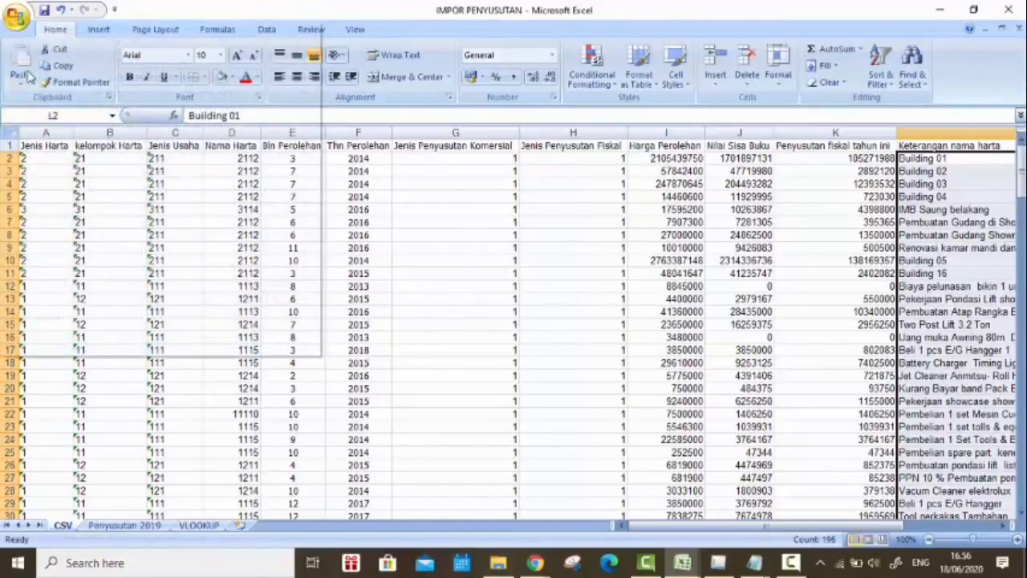
{"action": "left_click", "coordinate": [50, 148]}
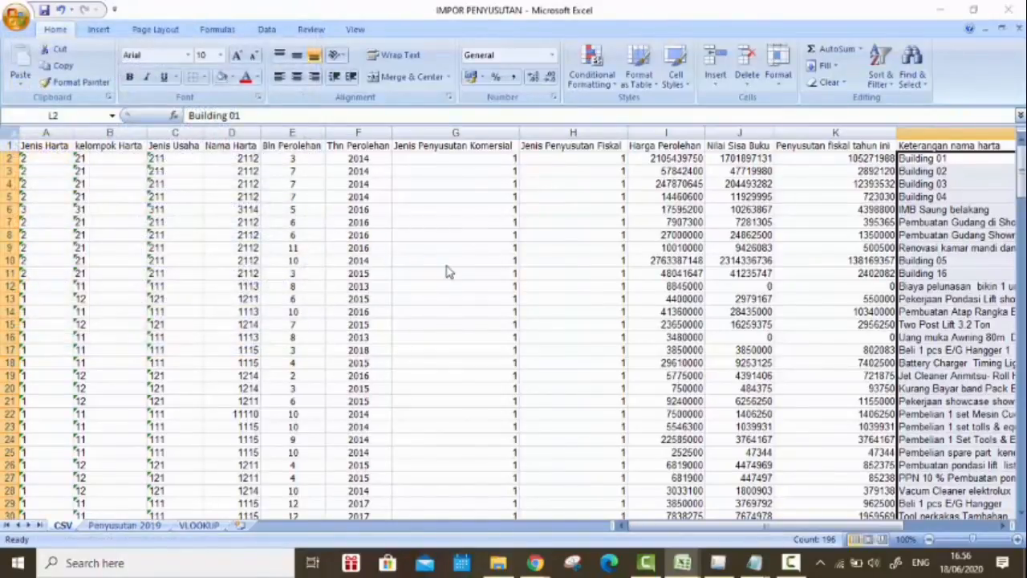
{"action": "left_click", "coordinate": [264, 277]}
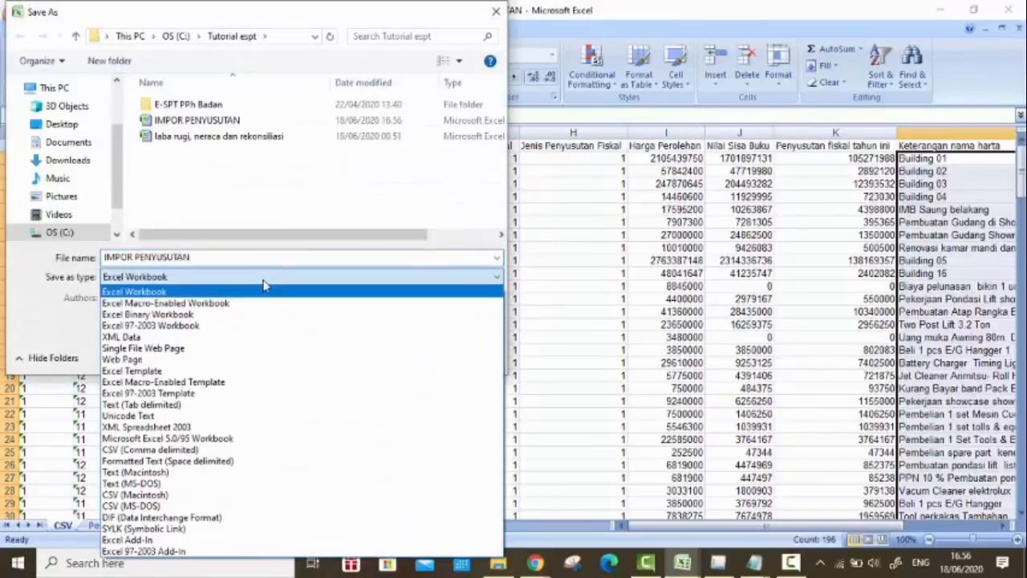
{"action": "left_click", "coordinate": [293, 454]}
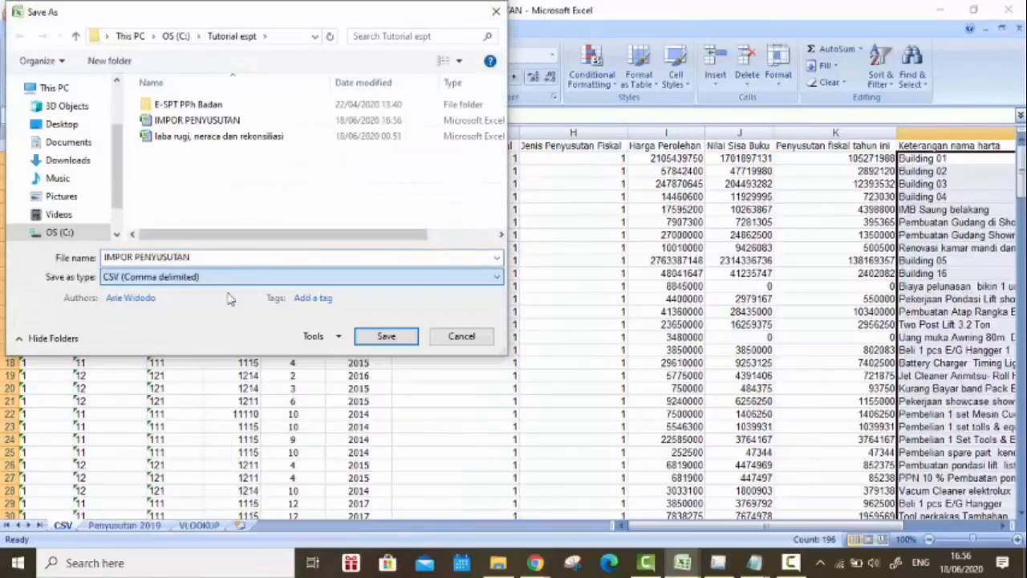
{"action": "left_click", "coordinate": [237, 259]}
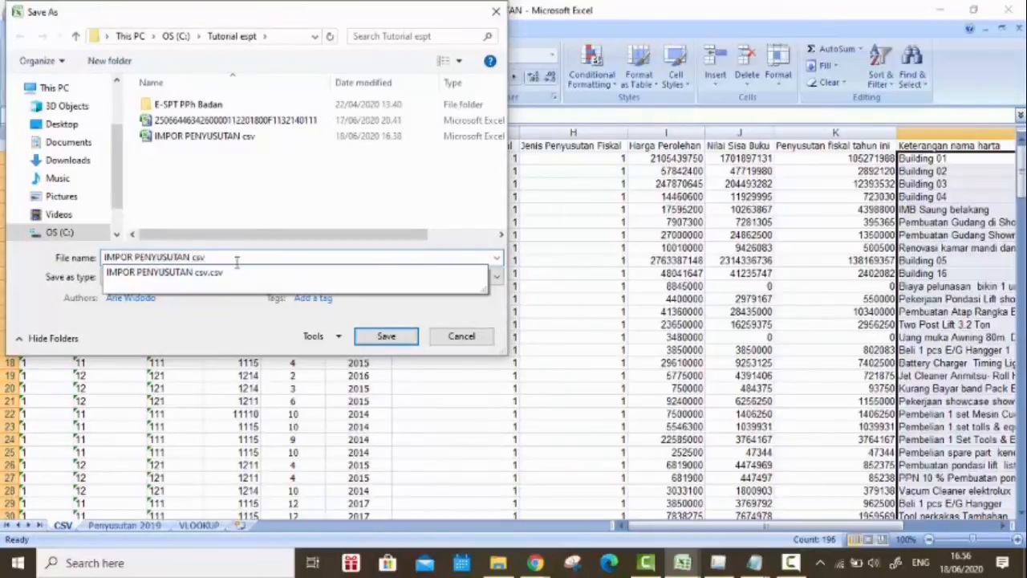
{"action": "key", "text": "Return"}
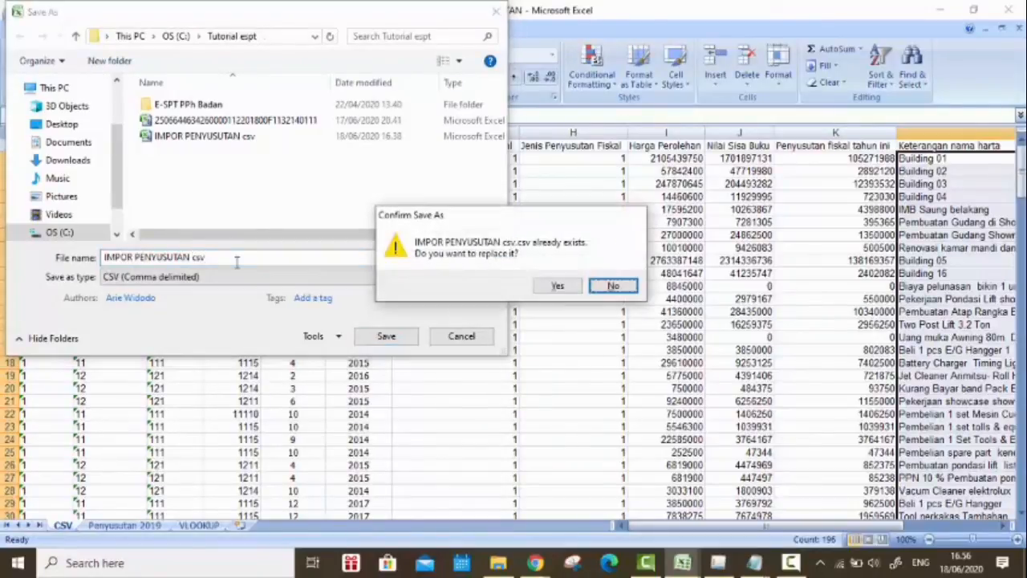
{"action": "left_click", "coordinate": [557, 286]}
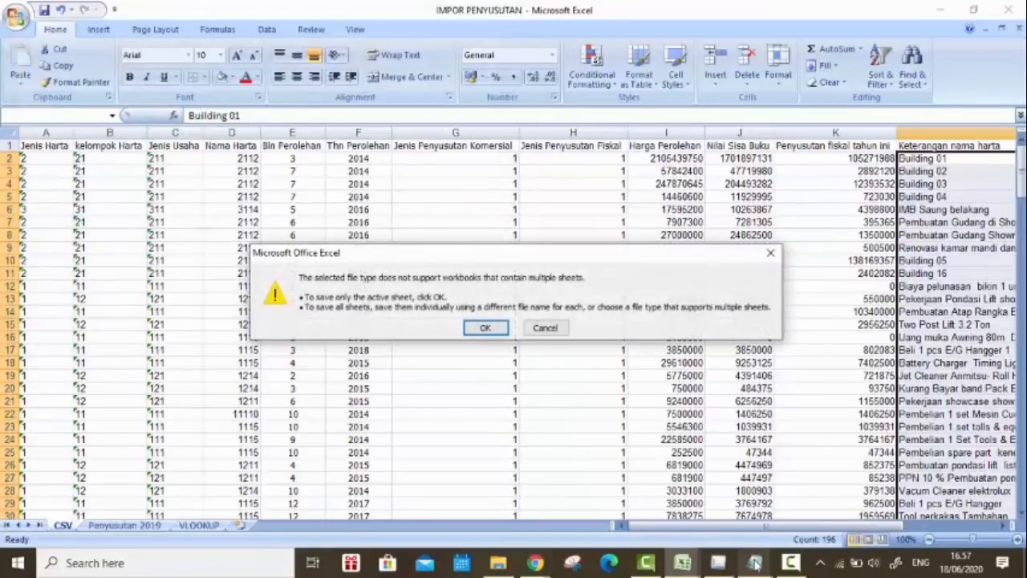
{"action": "left_click", "coordinate": [481, 329]}
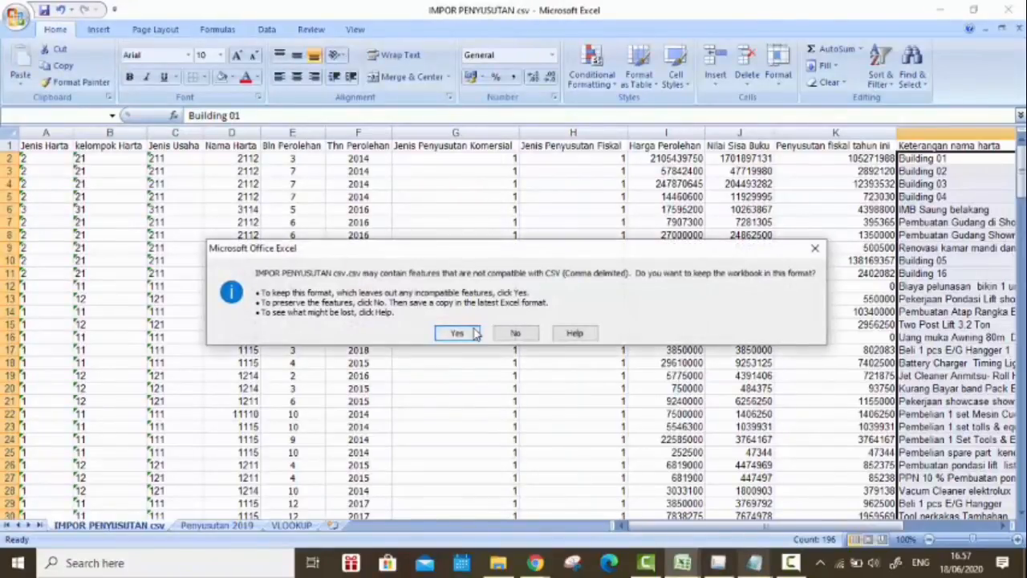
{"action": "left_click", "coordinate": [469, 333]}
Step: Close the IMPOR PENYUSUTAN csv workbook, saving its changes and keeping the CSV format
{"action": "left_click", "coordinate": [1021, 4]}
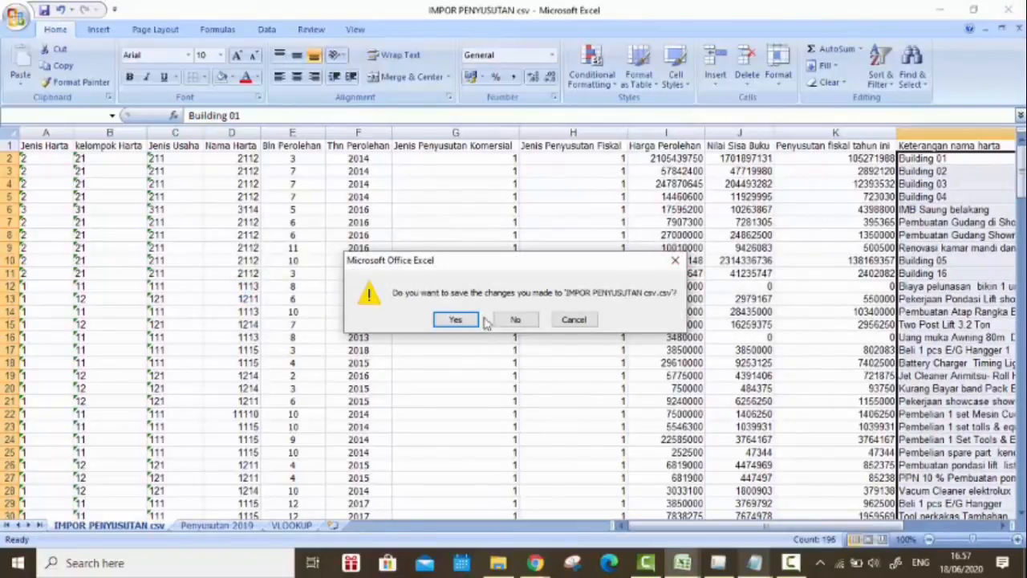
{"action": "left_click", "coordinate": [480, 321]}
{"action": "left_click", "coordinate": [473, 331]}
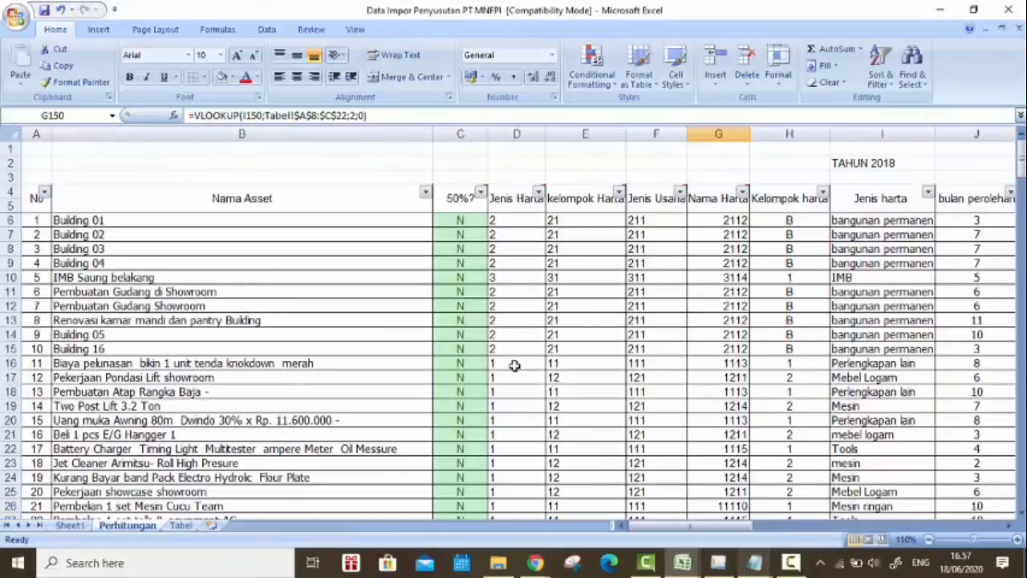
Step: Switch to eSPT PPh Badan and set up a file import for Penyusutan dan Amortisasi Fiskal Badan with tax year 2018
{"action": "left_click", "coordinate": [732, 564]}
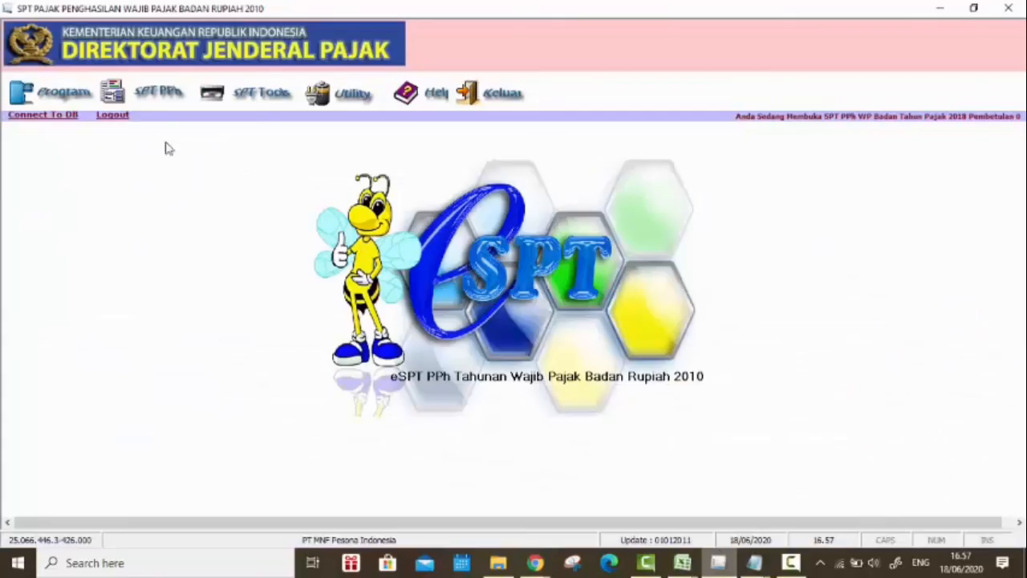
{"action": "left_click", "coordinate": [311, 96]}
{"action": "left_click", "coordinate": [429, 141]}
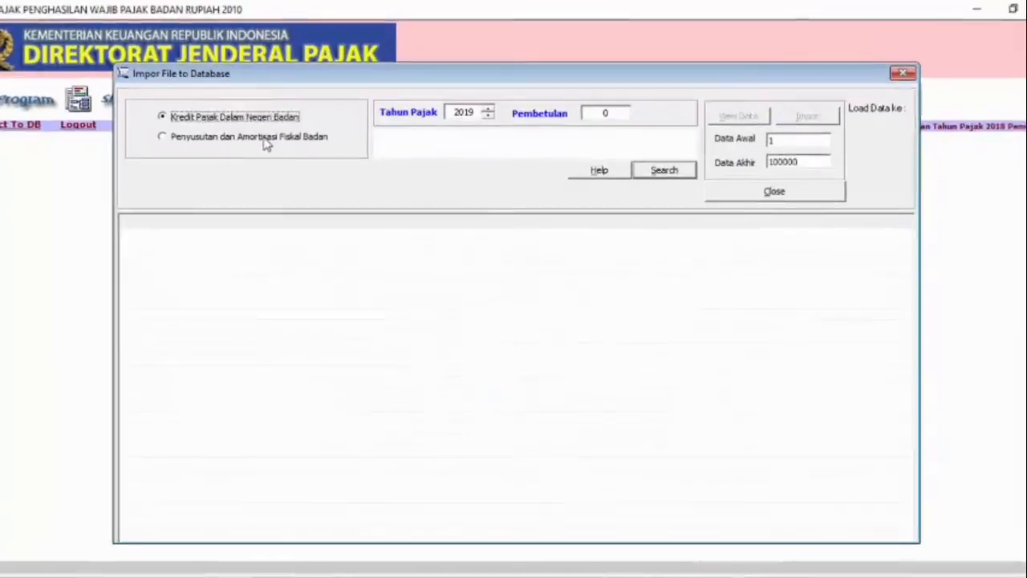
{"action": "left_click", "coordinate": [285, 128]}
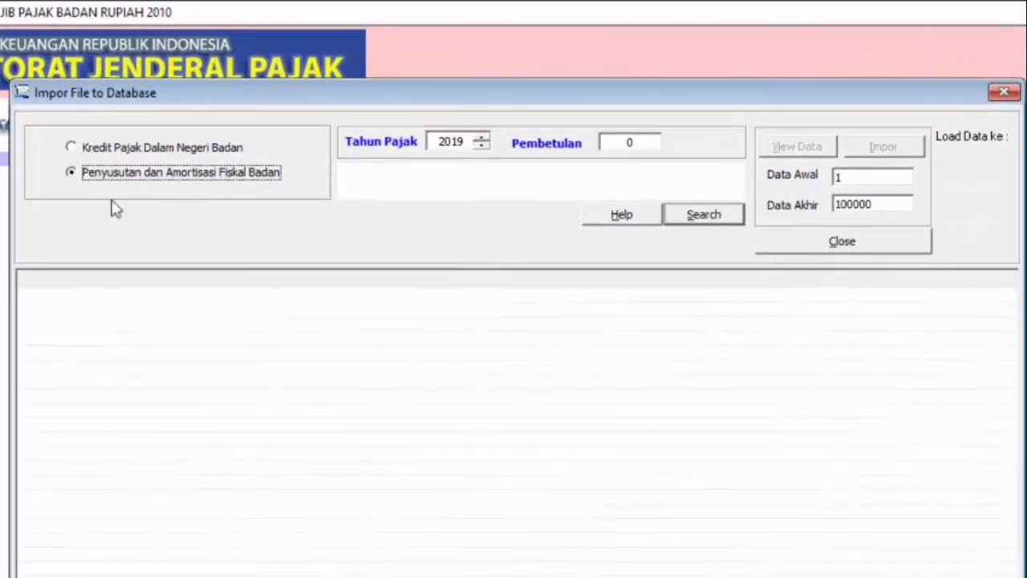
{"action": "left_click", "coordinate": [481, 147]}
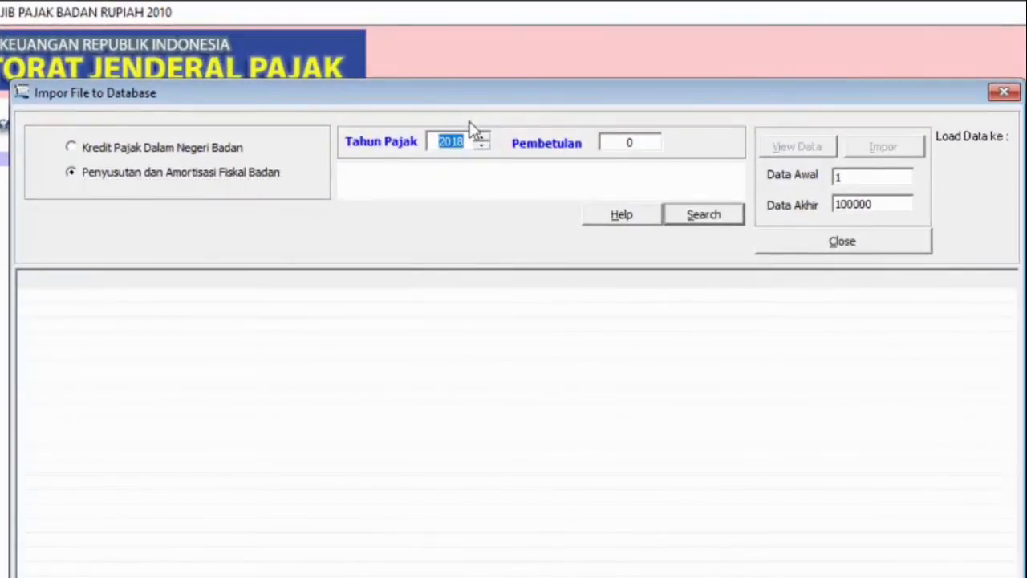
Step: Load the IMPOR PENYUSUTAN csv file from the Tutorial espt folder as the import source
{"action": "left_click", "coordinate": [709, 220]}
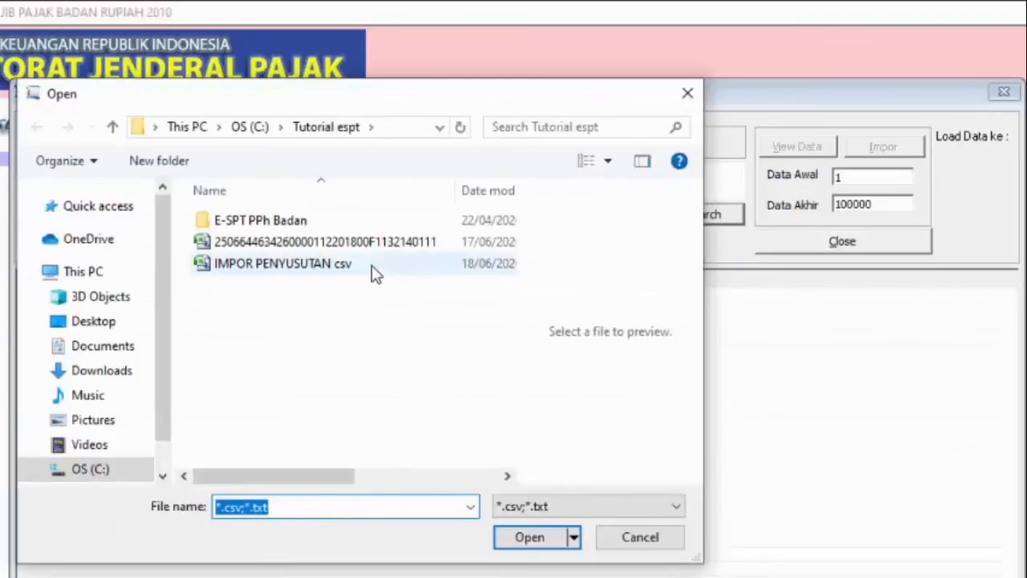
{"action": "left_click", "coordinate": [373, 273]}
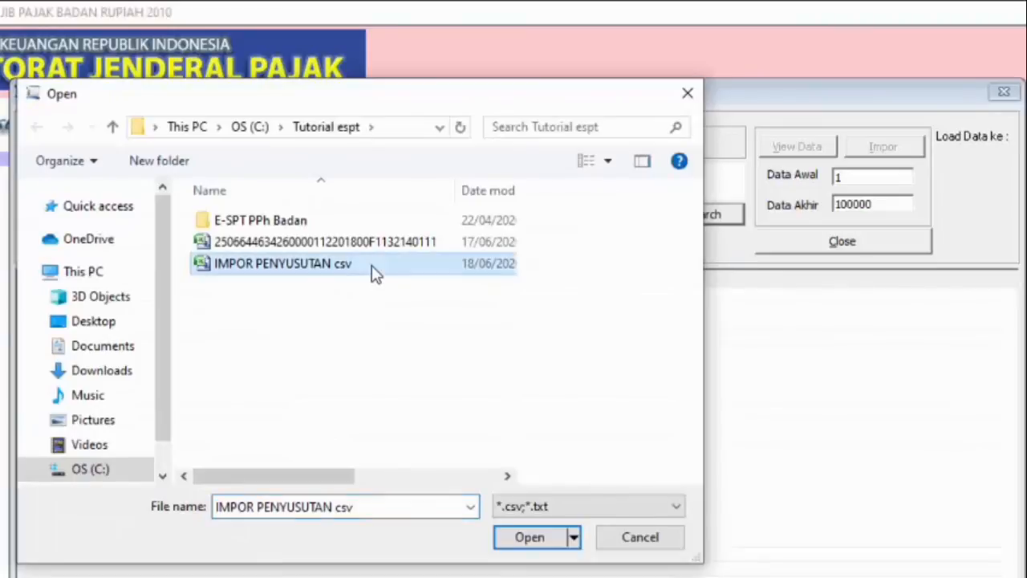
{"action": "left_click", "coordinate": [520, 543]}
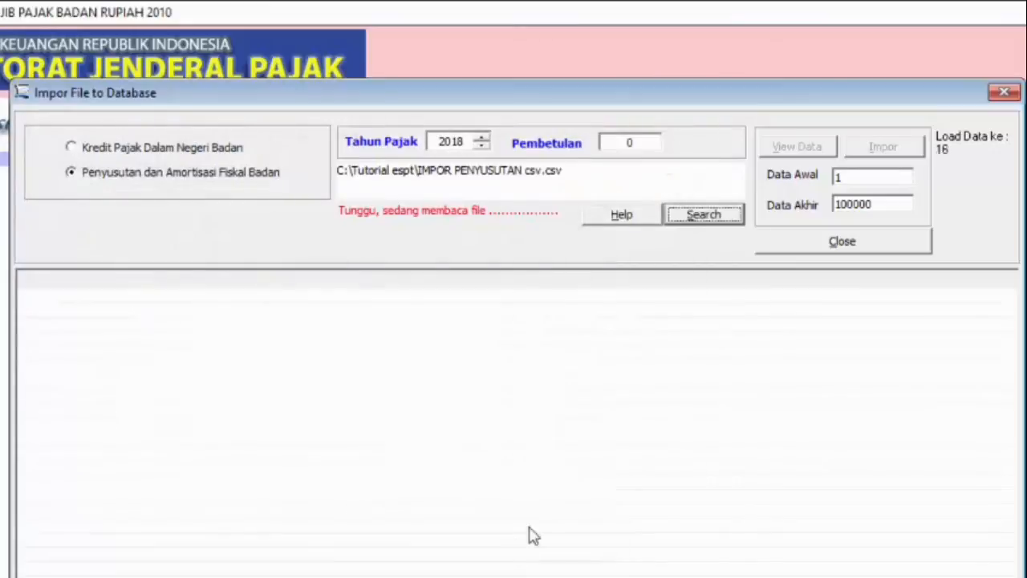
Step: Load the records of the selected CSV file into the import preview table and acknowledge the record count
{"action": "left_click", "coordinate": [824, 149]}
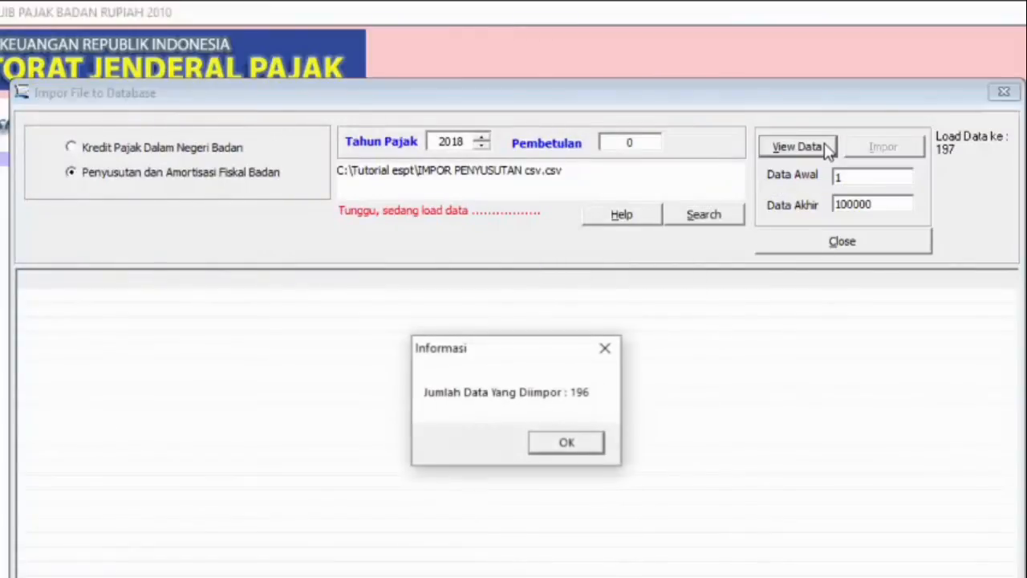
{"action": "left_click", "coordinate": [566, 443]}
{"action": "left_click", "coordinate": [817, 148]}
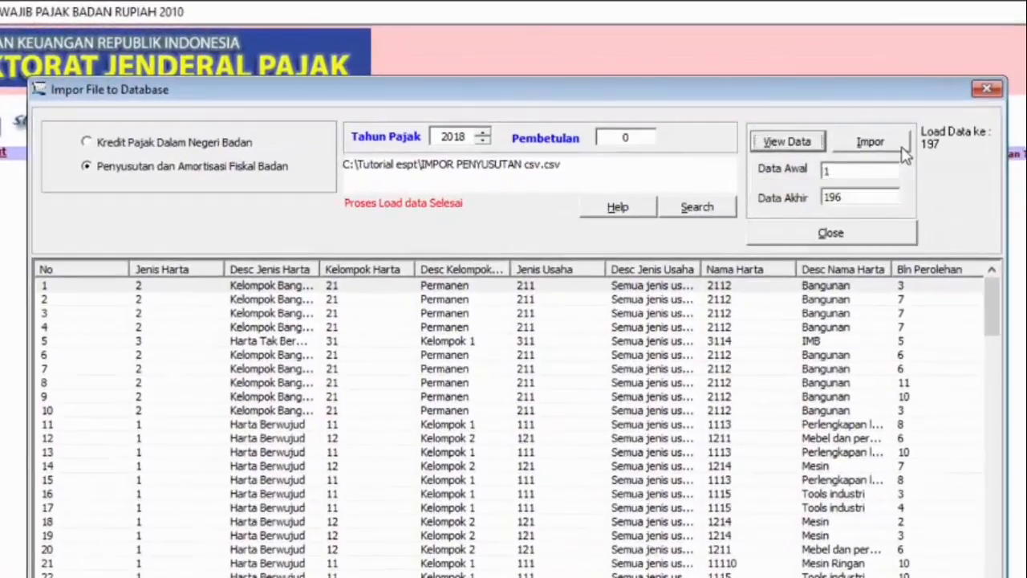
Step: Import the previewed fiscal depreciation and amortization records into the database and close the file import window
{"action": "left_click", "coordinate": [807, 110]}
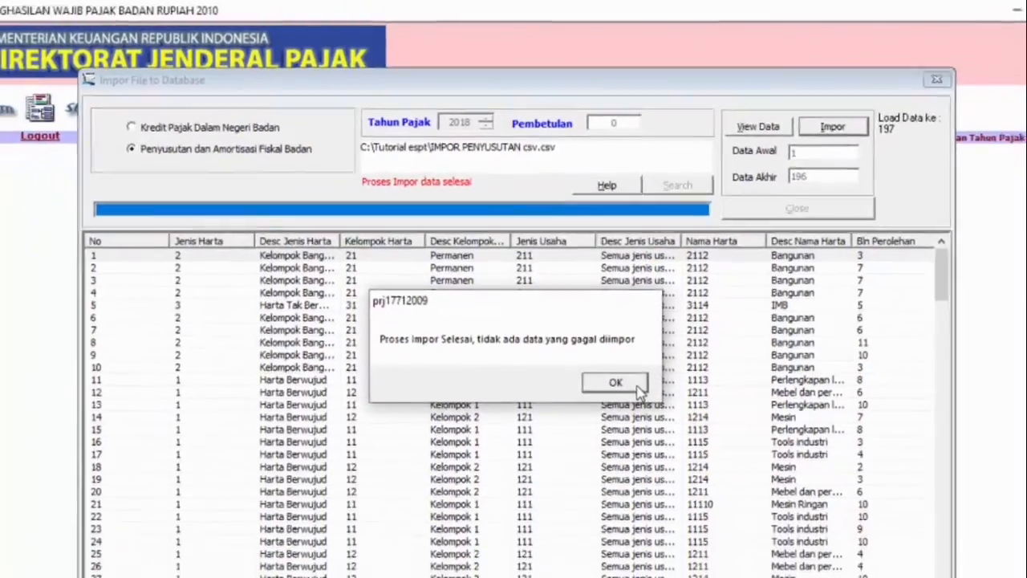
{"action": "left_click", "coordinate": [652, 432]}
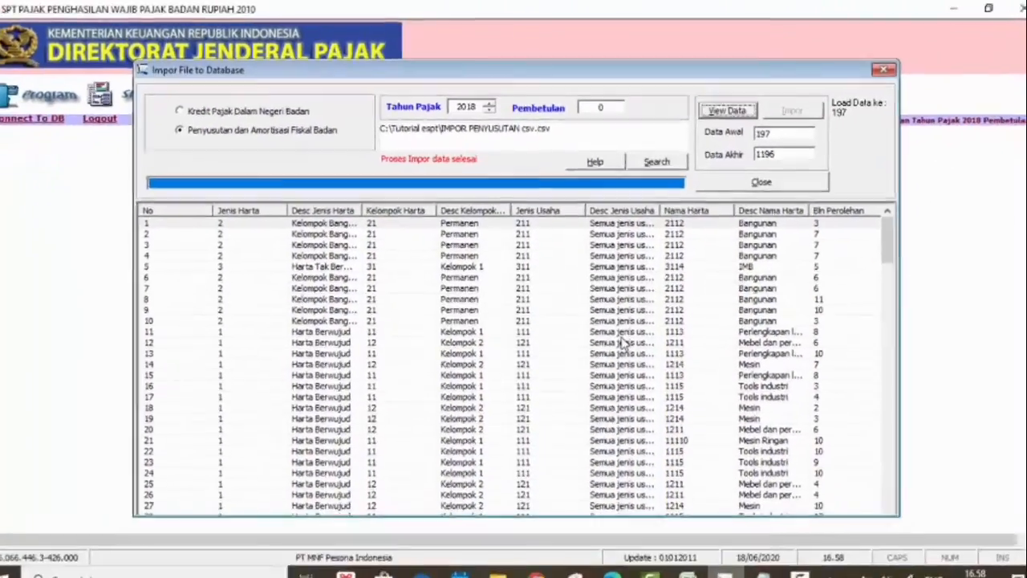
{"action": "left_click", "coordinate": [787, 180]}
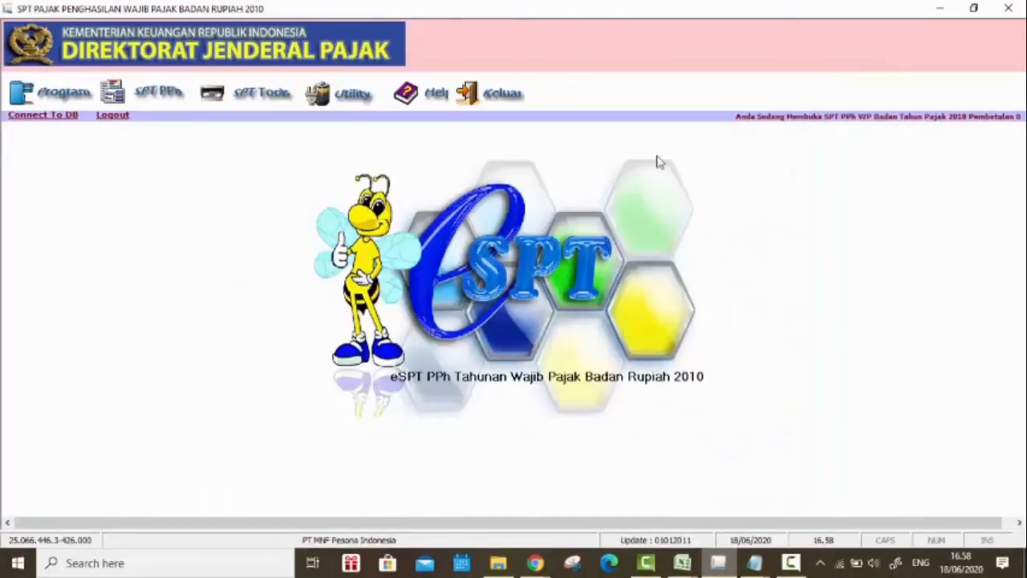
Step: Review the imported records in the Daftar Penyusutan dan Amortisasi Fiskal special attachment, then close the list
{"action": "left_click", "coordinate": [144, 102]}
{"action": "mouse_move", "coordinate": [185, 123]}
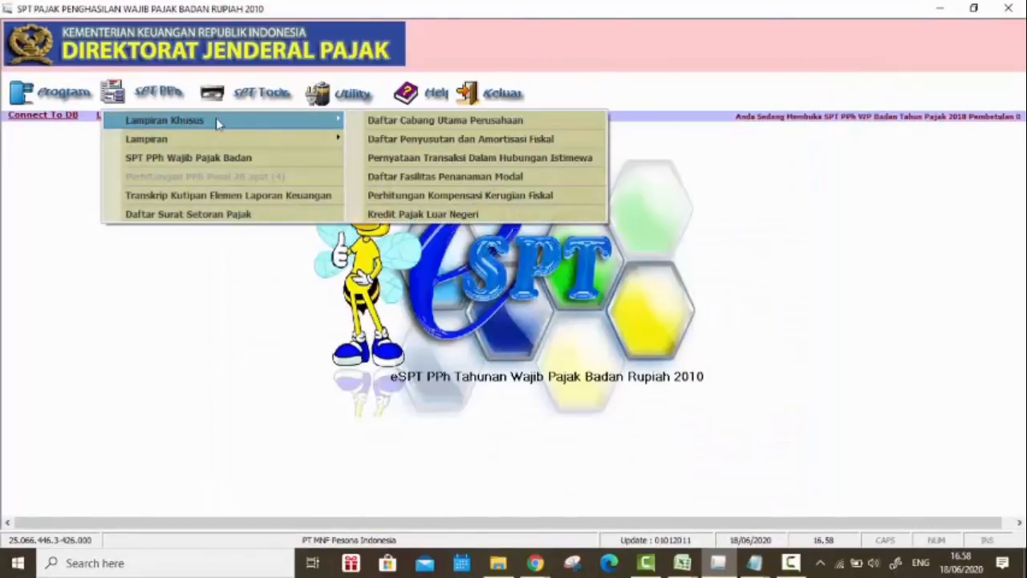
{"action": "left_click", "coordinate": [420, 144]}
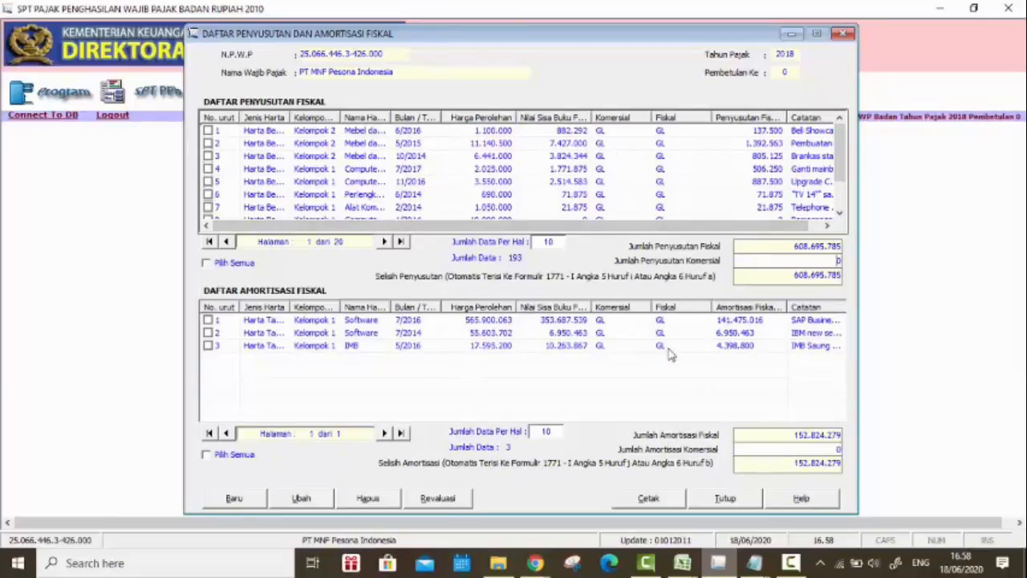
{"action": "left_click", "coordinate": [746, 501]}
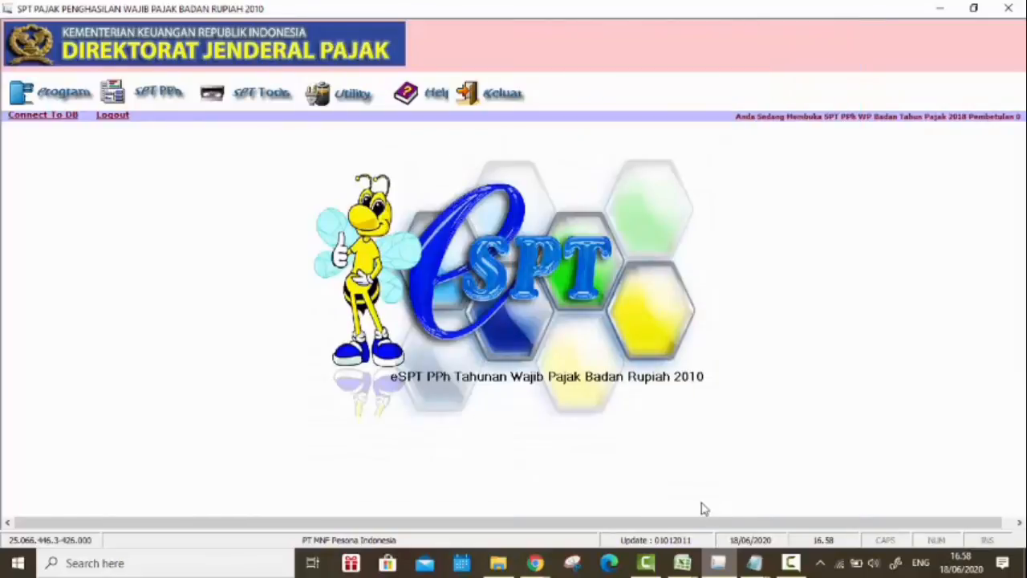